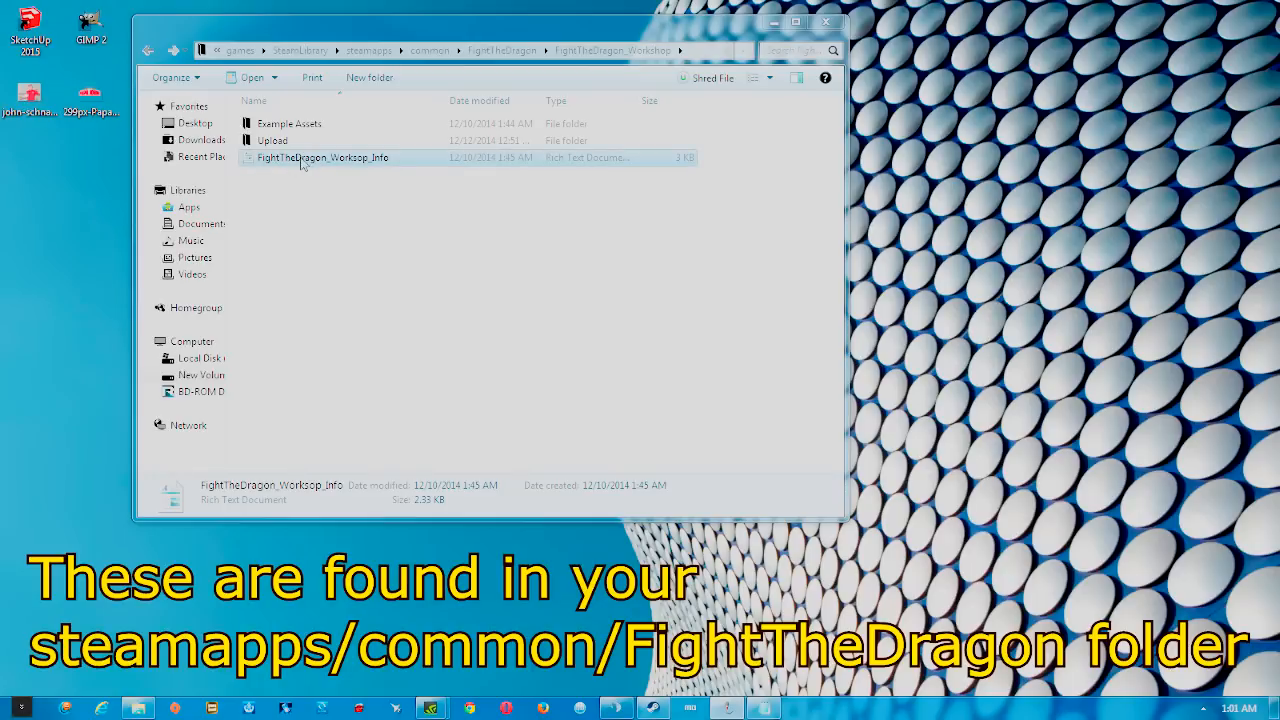
# Open the FightTheDragon_Worksop_Info document in the FightTheDragon_Workshop folder
pyautogui.doubleClick(302, 163)
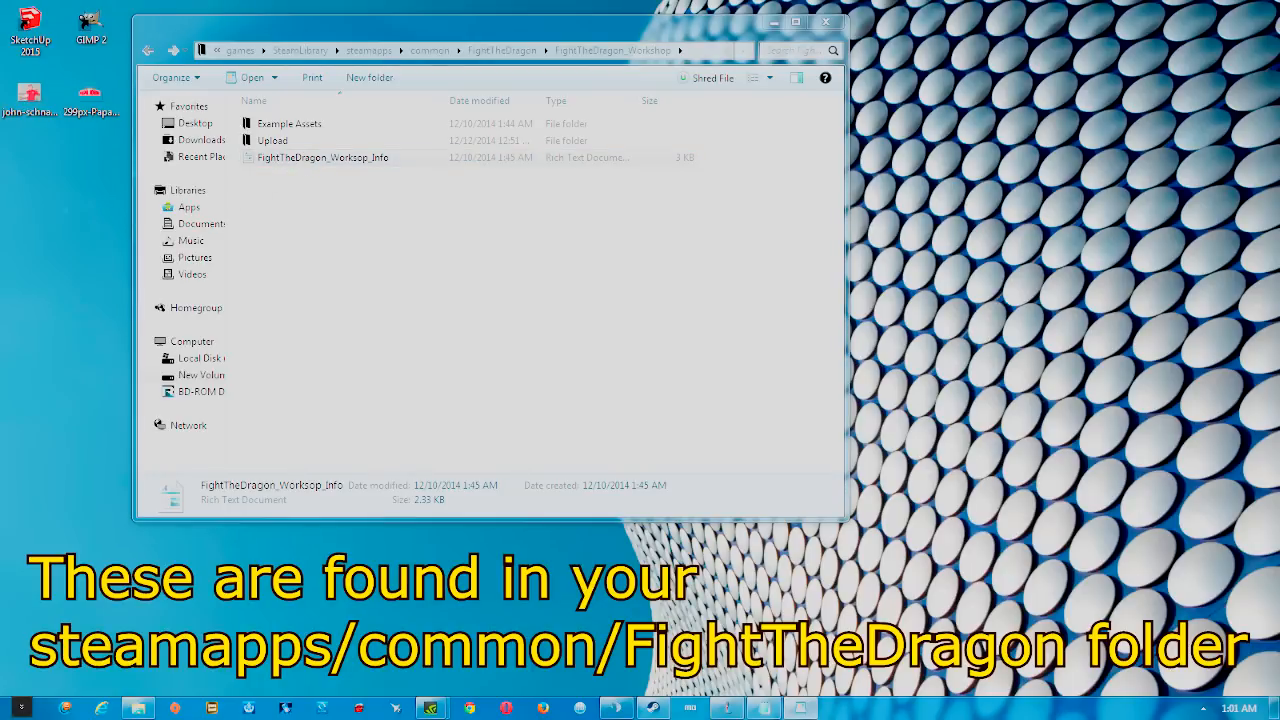
pyautogui.scroll(-6, 553, 342)
pyautogui.scroll(-5, 553, 342)
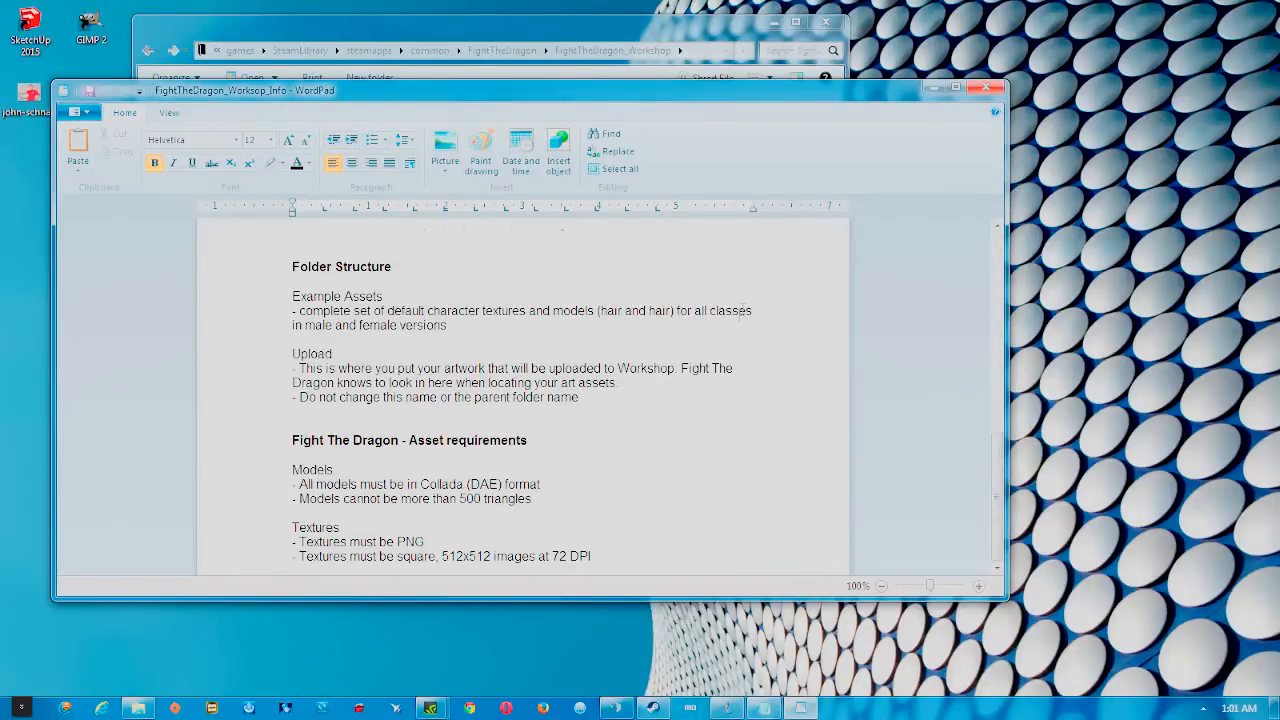
pyautogui.scroll(11, 745, 320)
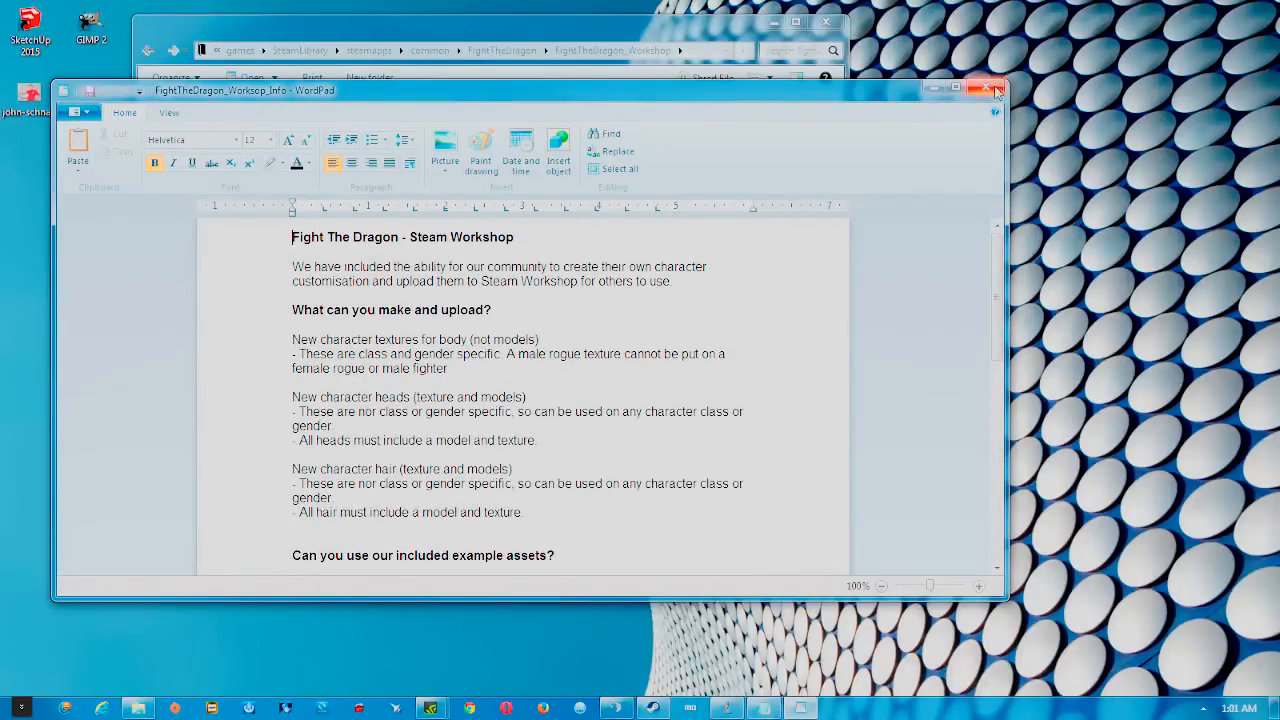
pyautogui.click(988, 89)
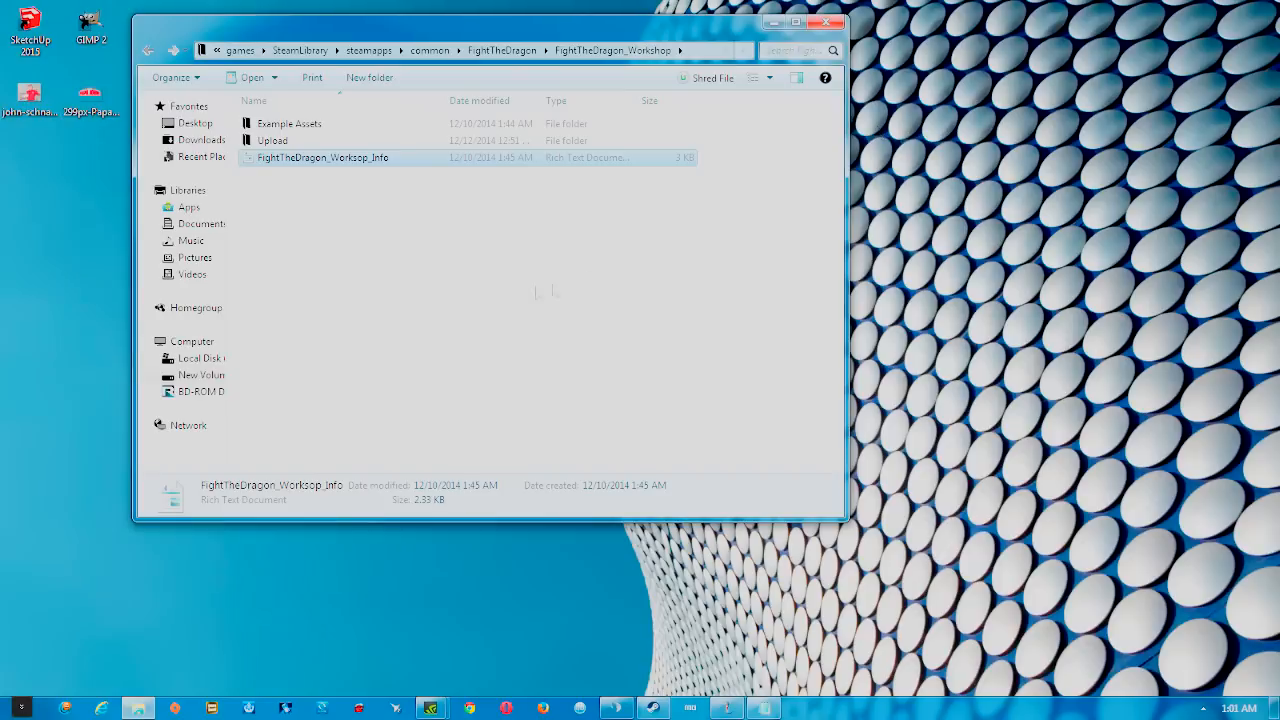
# Open the Example Assets > TemplateTextures_Body > Fighter folder
pyautogui.doubleClick(366, 123)
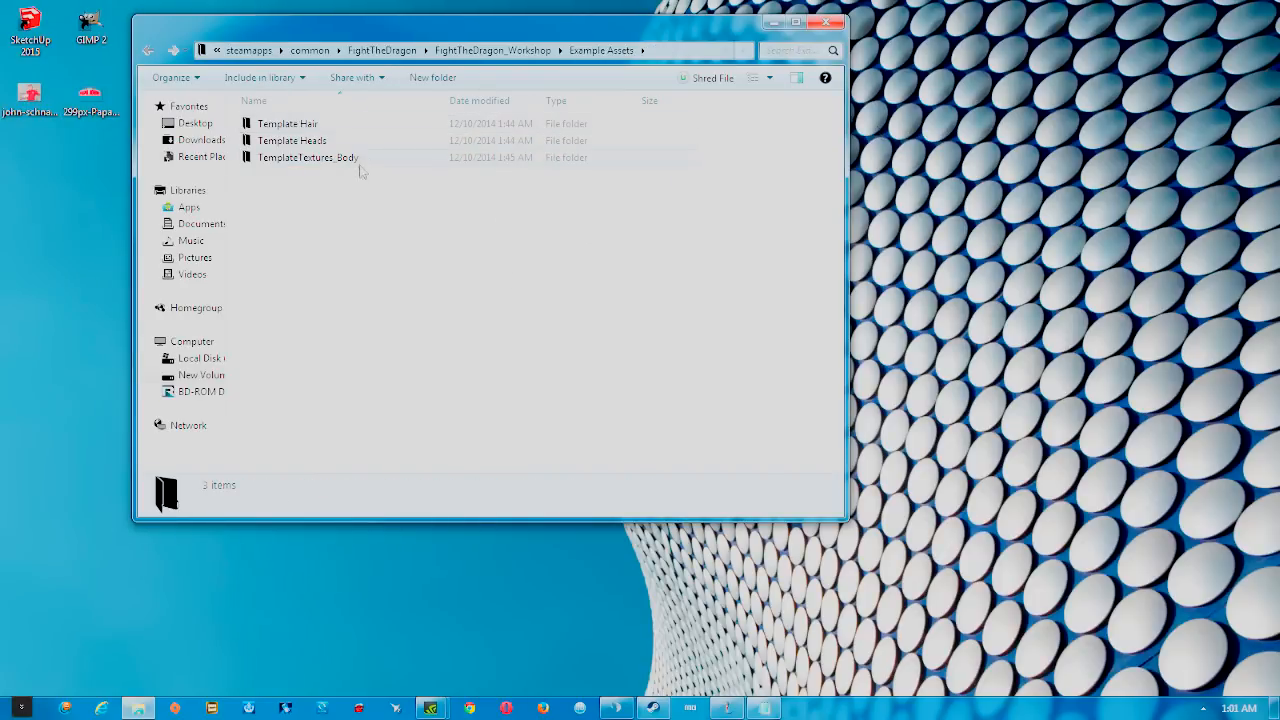
pyautogui.click(355, 163)
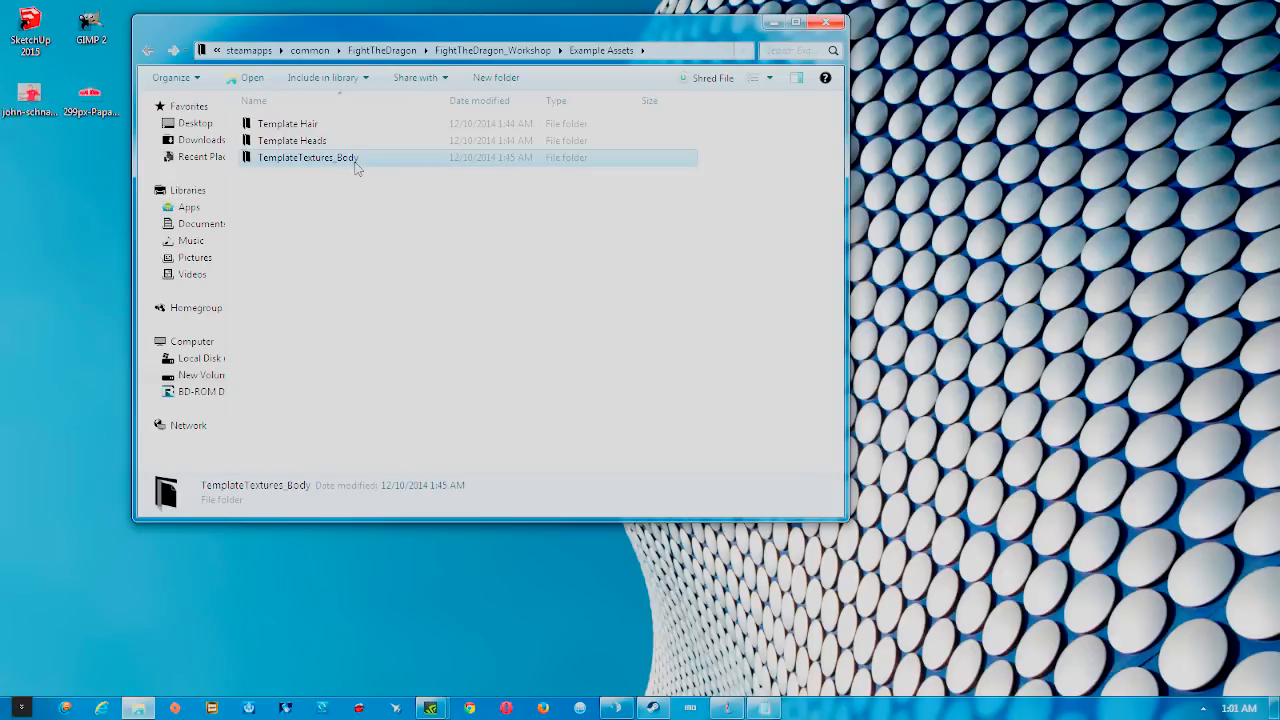
pyautogui.moveTo(87, 157)
pyautogui.mouseDown()
pyautogui.moveTo(26, 104)
pyautogui.moveTo(88, 133)
pyautogui.mouseUp()
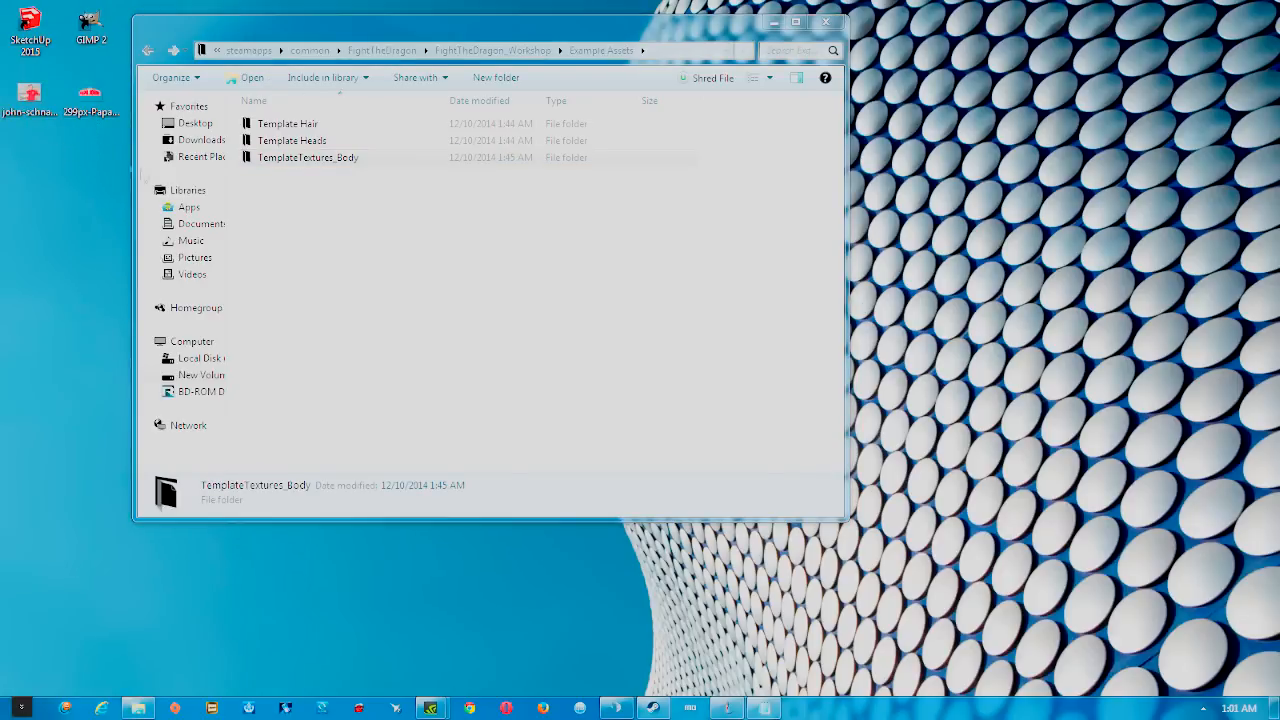
pyautogui.doubleClick(303, 158)
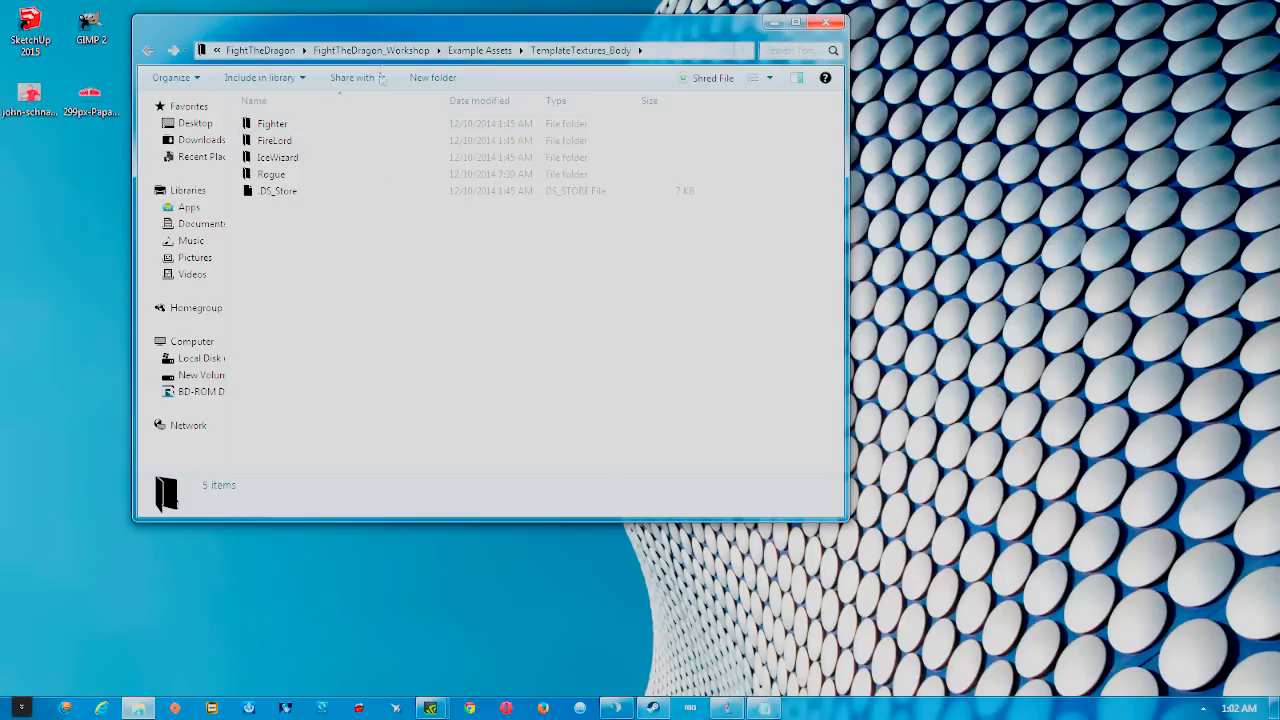
pyautogui.doubleClick(326, 123)
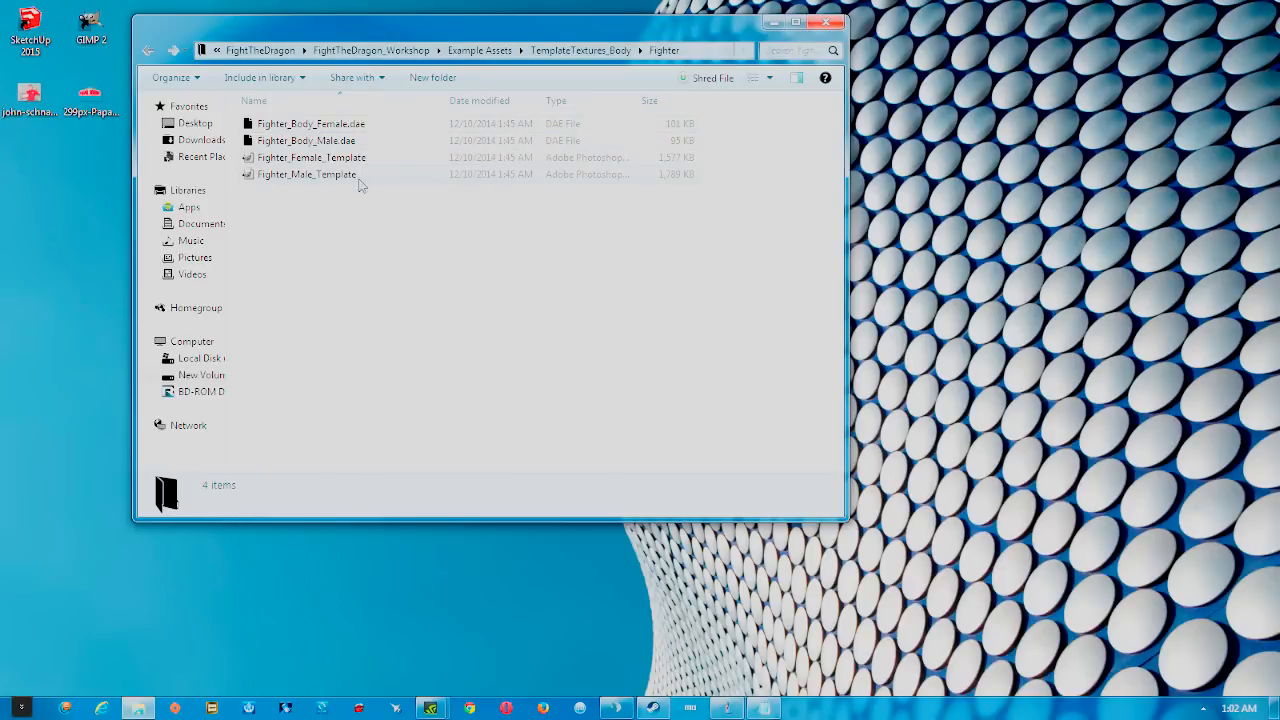
# Copy Fighter_Male_Template and paste it onto the desktop
pyautogui.moveTo(304, 177)
pyautogui.mouseDown()
pyautogui.moveTo(340, 212)
pyautogui.moveTo(302, 173)
pyautogui.mouseUp()
pyautogui.rightClick(302, 172)
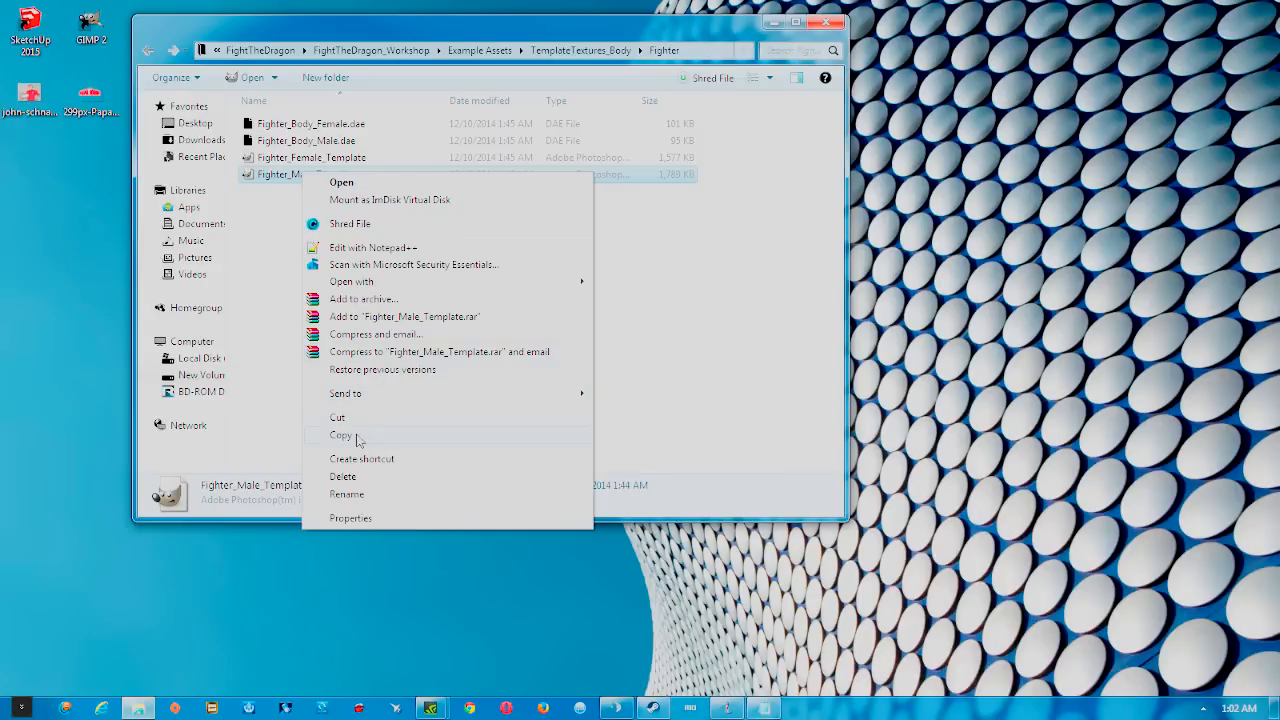
pyautogui.click(356, 437)
pyautogui.rightClick(46, 158)
pyautogui.click(92, 228)
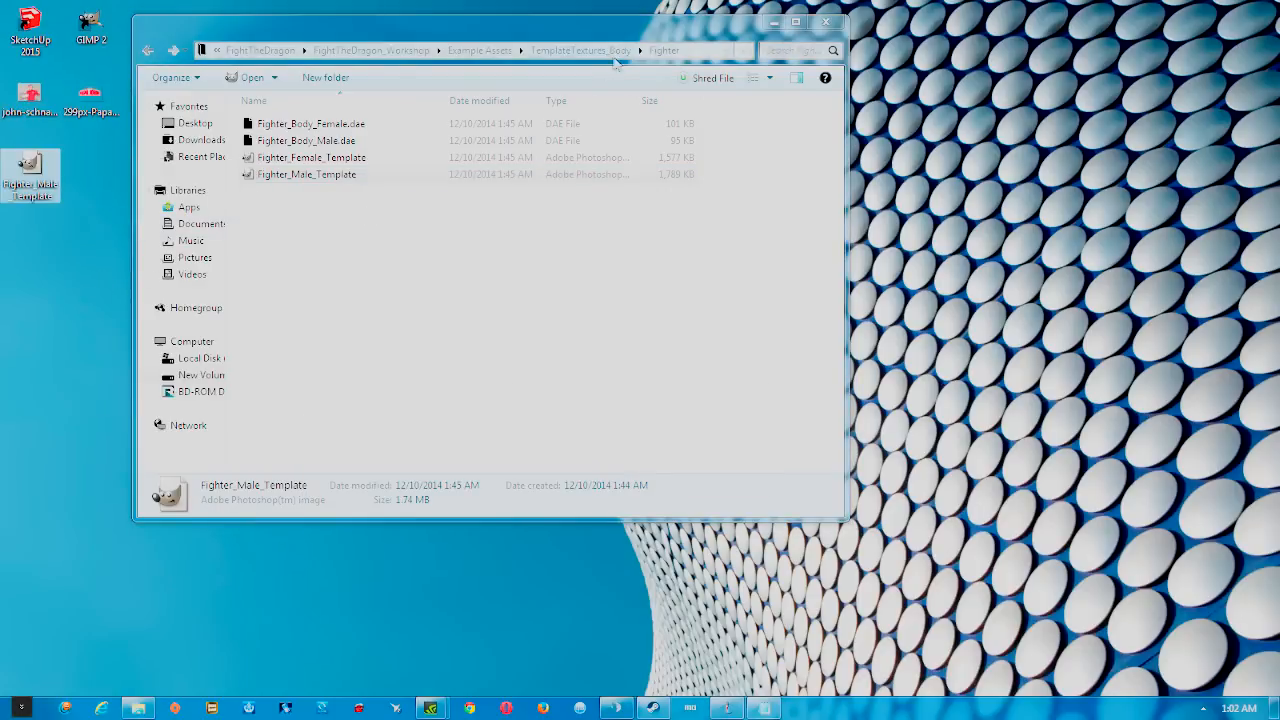
# Go back up to Example Assets and open Template Heads > Fighter
pyautogui.click(405, 141)
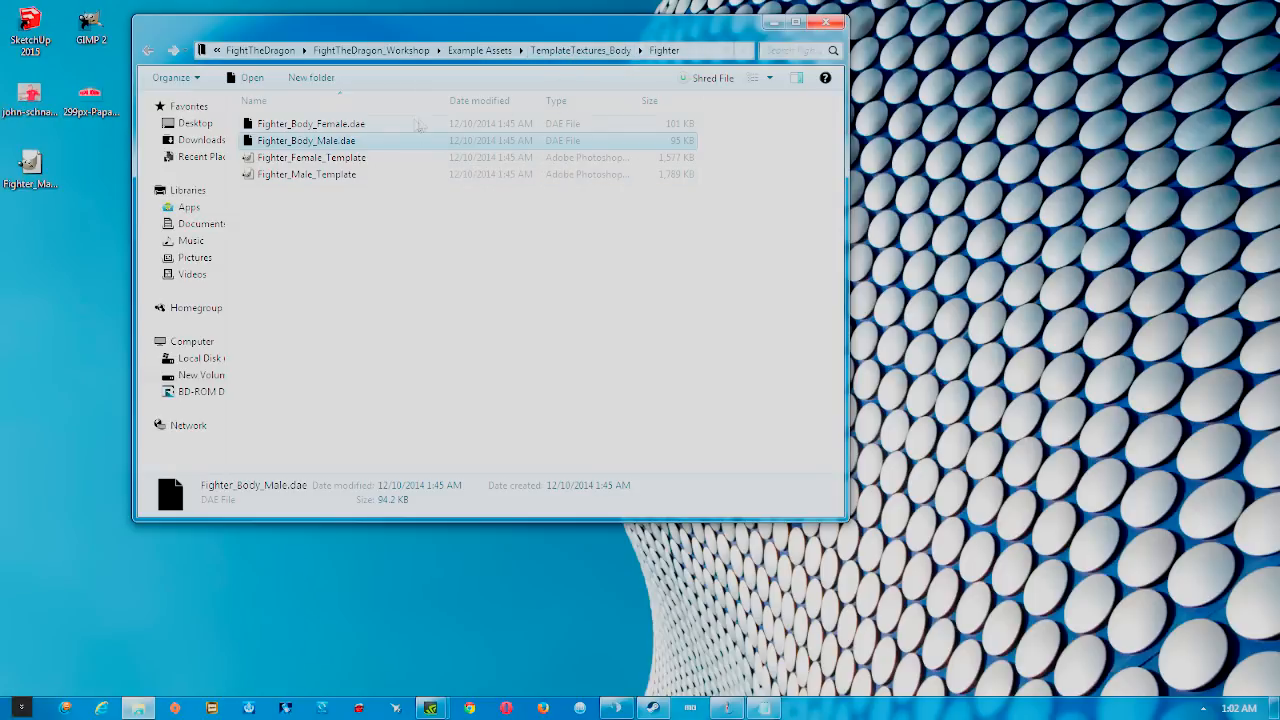
pyautogui.click(588, 52)
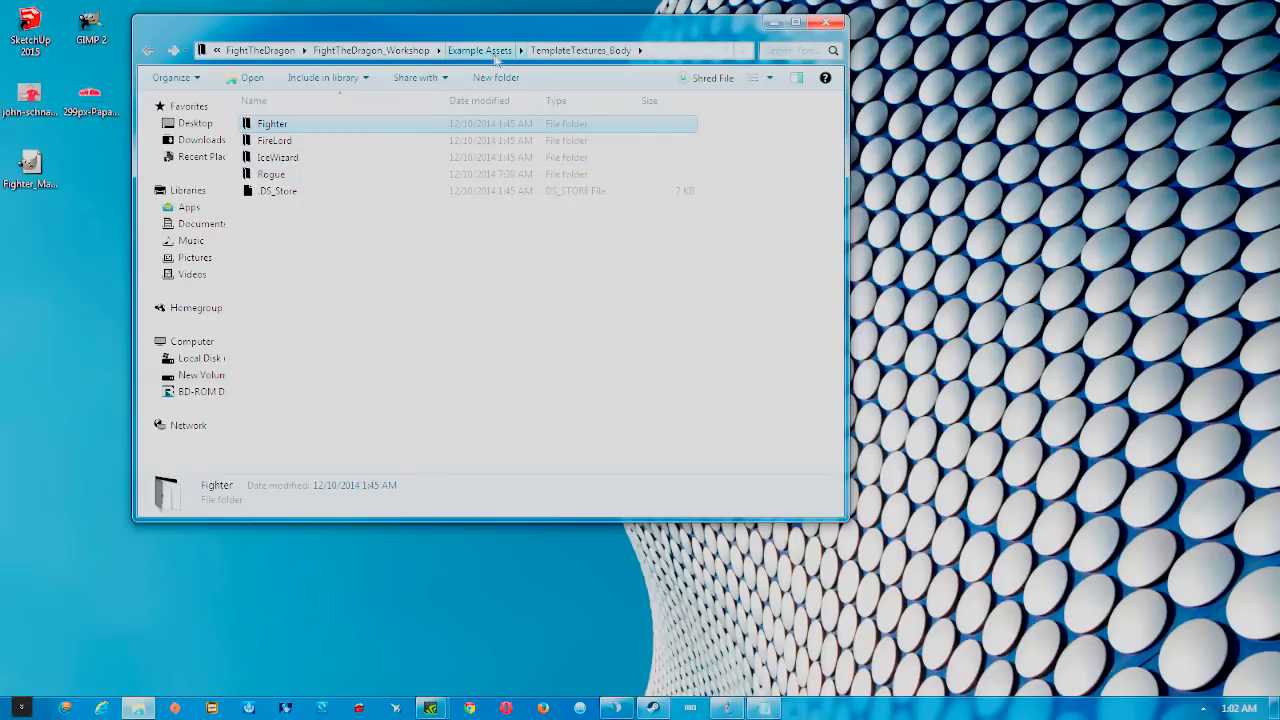
pyautogui.click(480, 52)
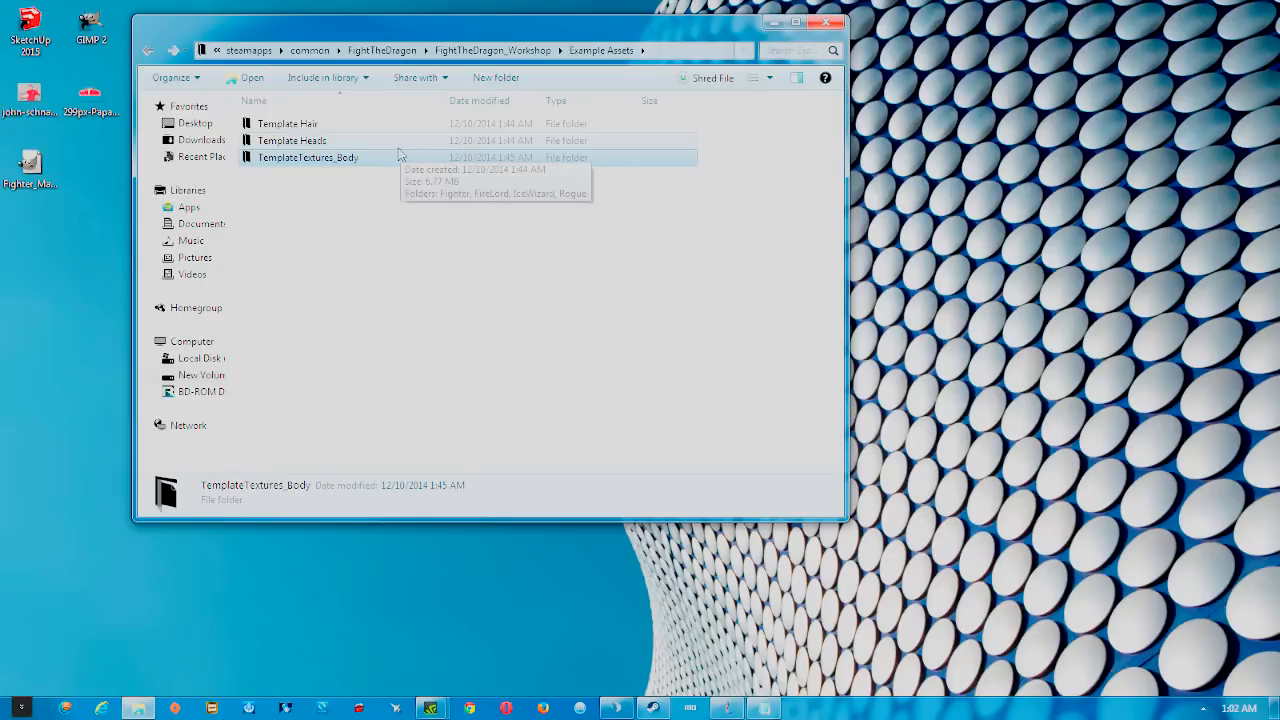
pyautogui.doubleClick(328, 143)
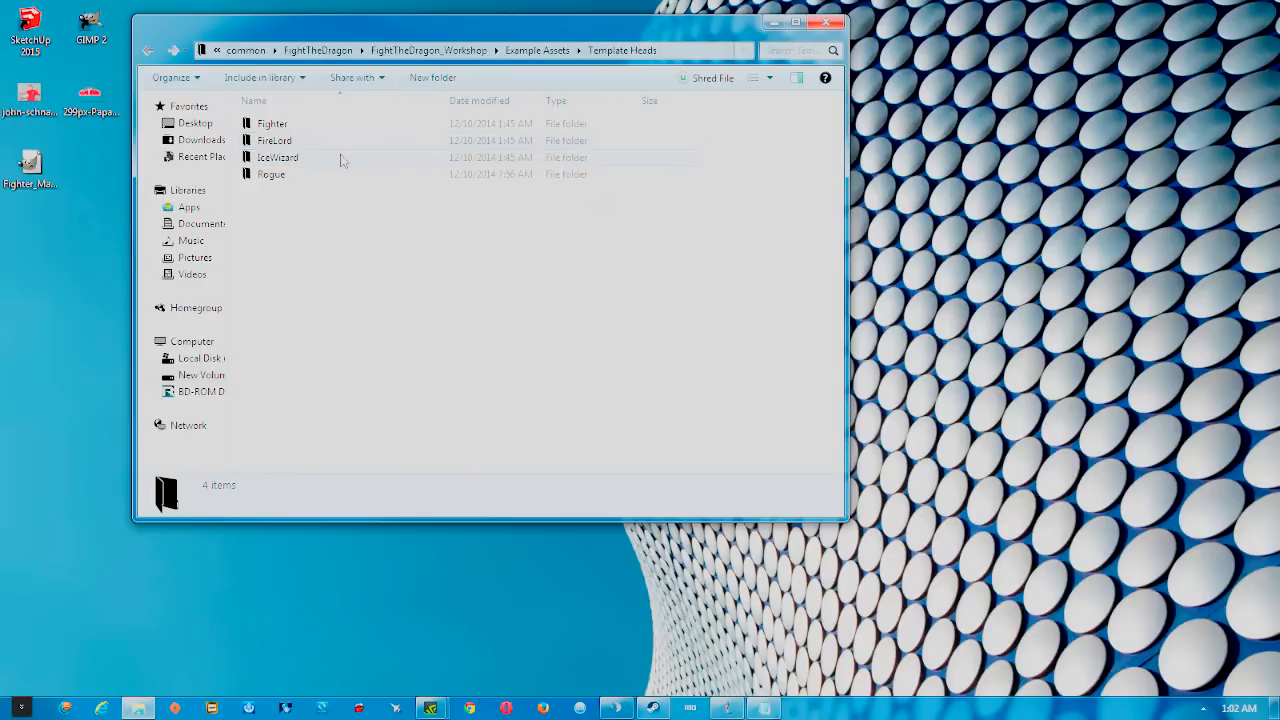
pyautogui.doubleClick(306, 125)
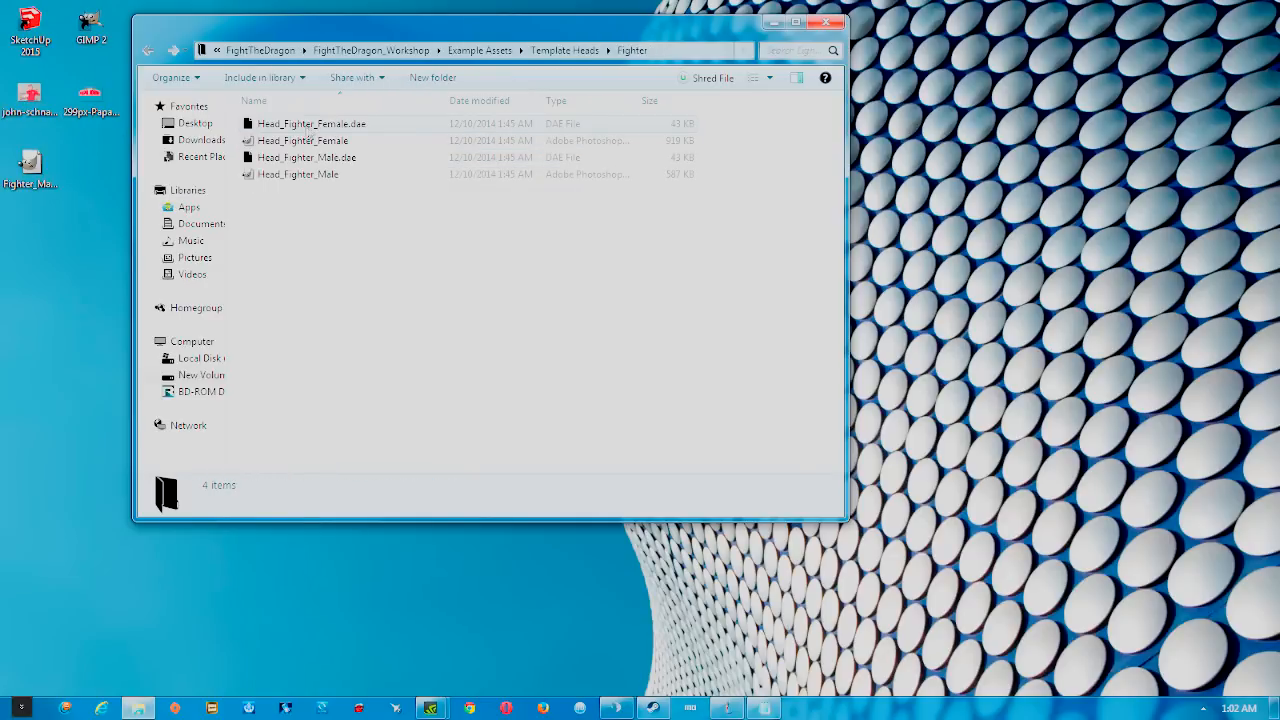
# Copy Head_Fighter_Male and paste it onto the desktop
pyautogui.click(339, 175)
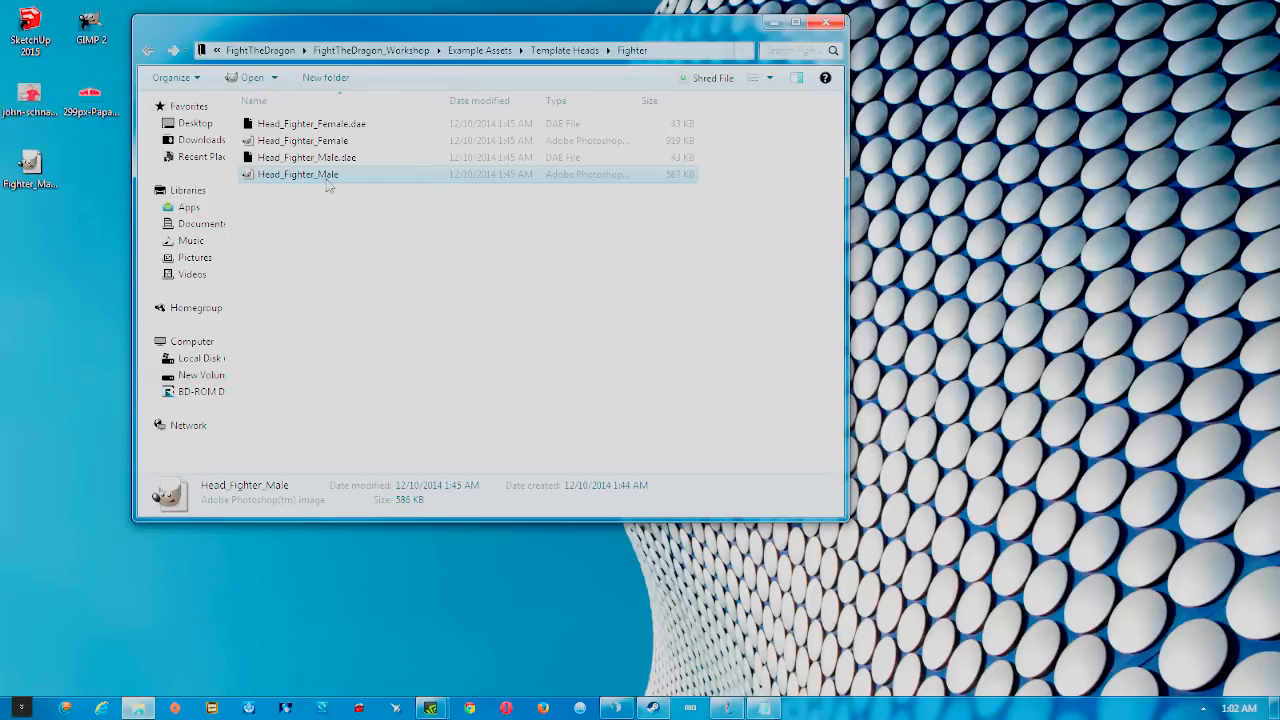
pyautogui.rightClick(328, 183)
pyautogui.click(387, 446)
pyautogui.rightClick(55, 228)
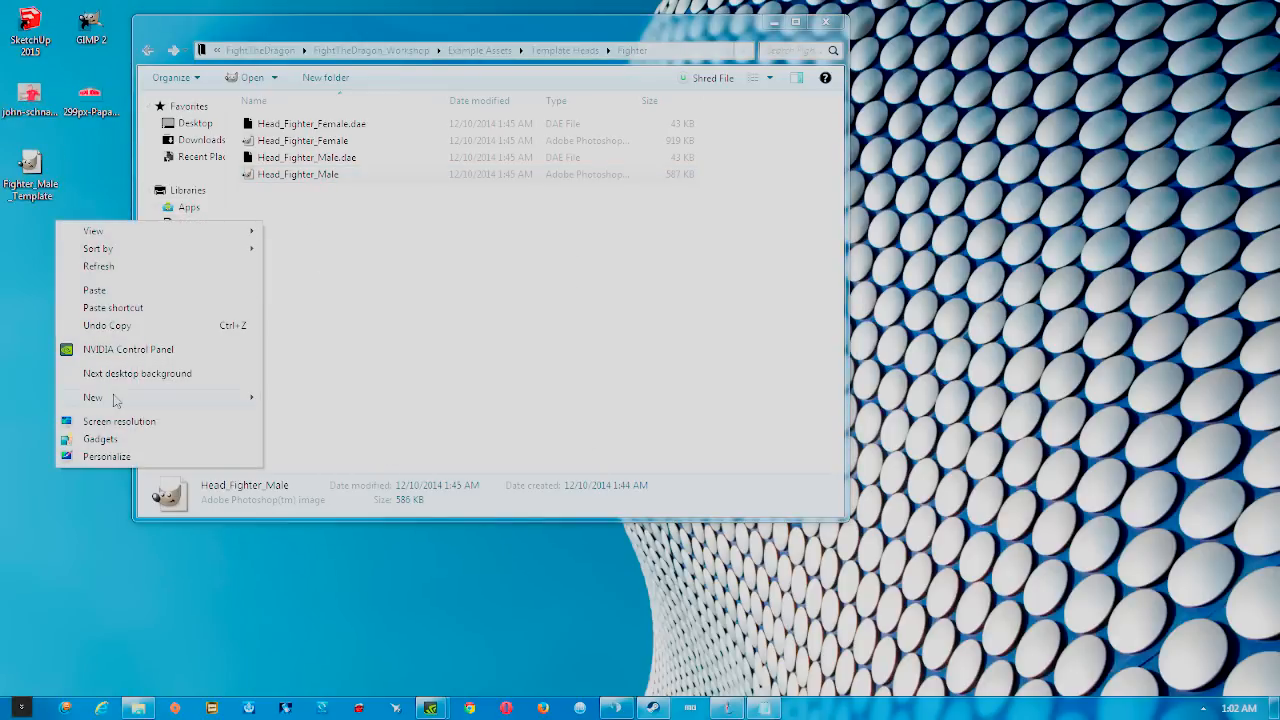
pyautogui.click(105, 290)
pyautogui.click(42, 196)
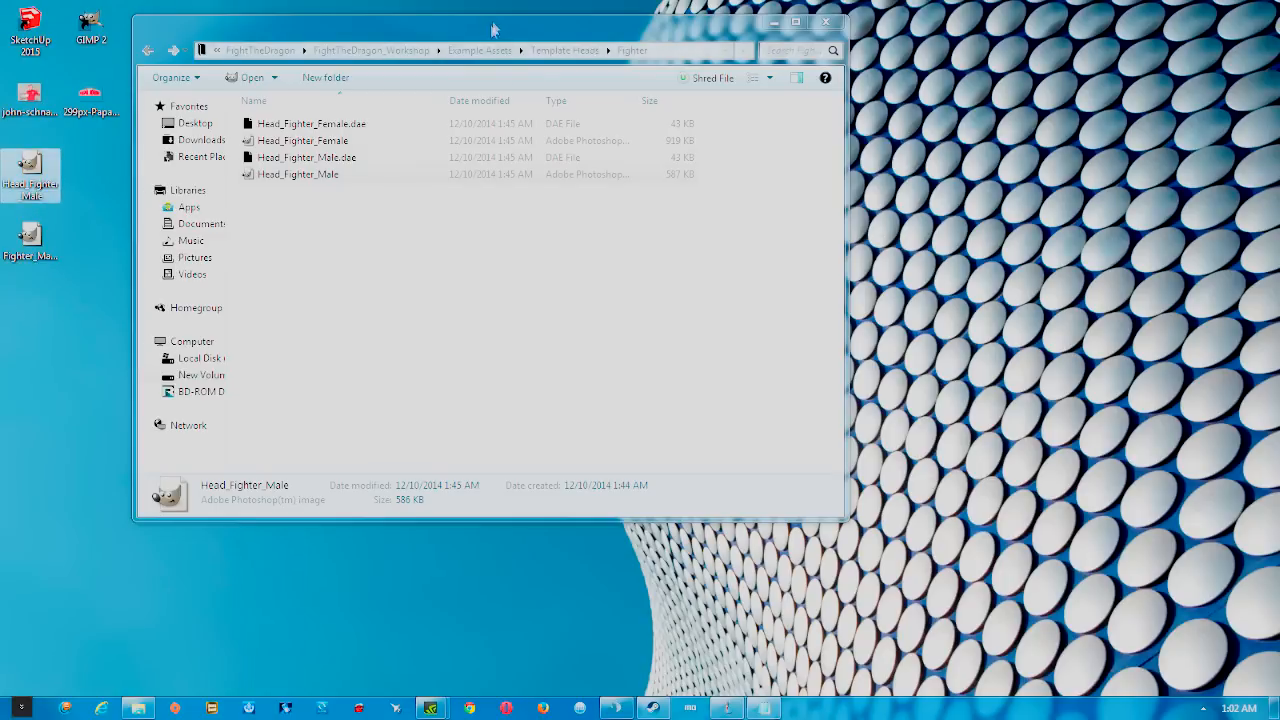
# Browse the finished skin images in the Upload folder, then minimize Explorer
pyautogui.click(479, 51)
pyautogui.click(476, 52)
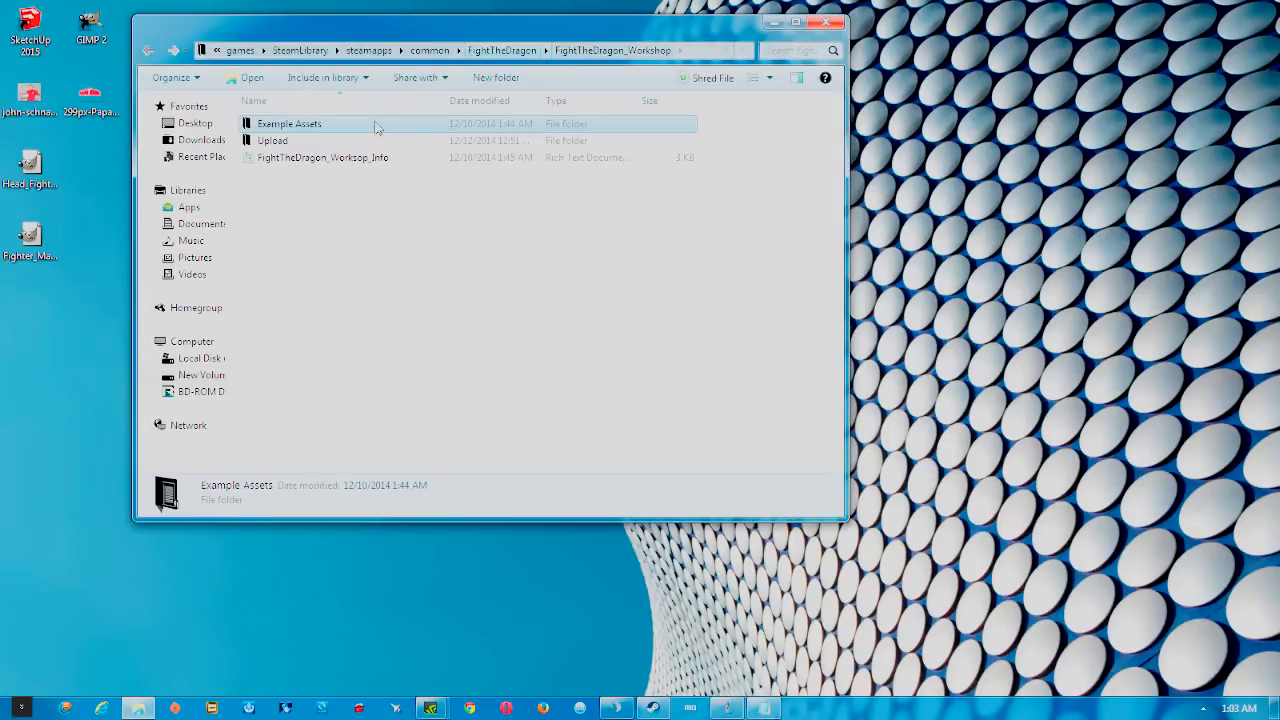
pyautogui.doubleClick(350, 141)
pyautogui.moveTo(669, 160); pyautogui.dragTo(671, 223)
pyautogui.click(470, 160)
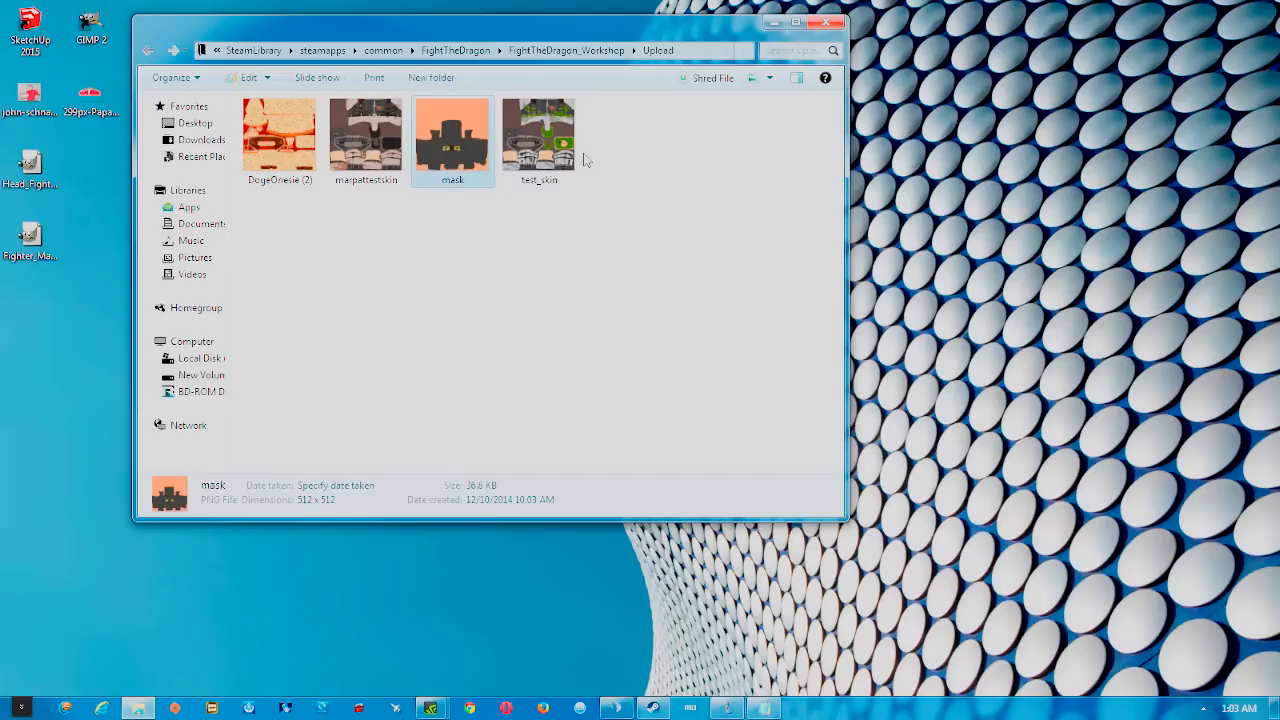
pyautogui.click(558, 165)
pyautogui.click(386, 164)
pyautogui.click(303, 168)
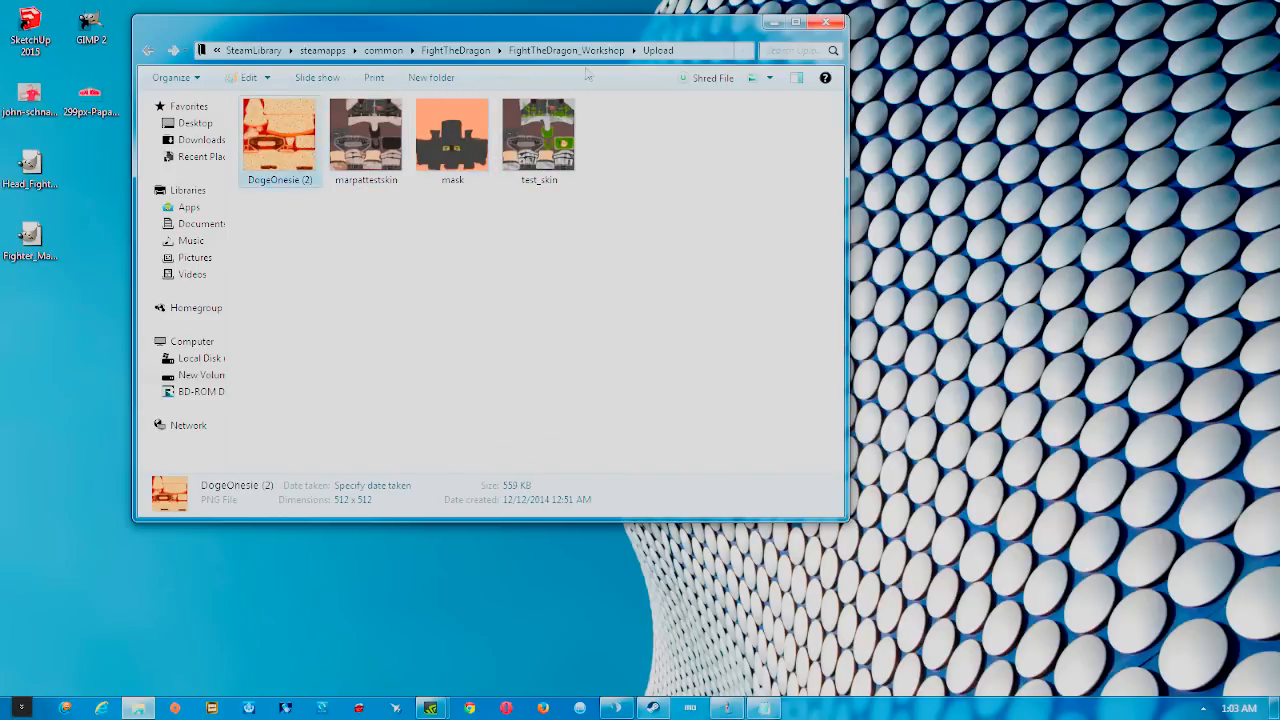
pyautogui.click(776, 22)
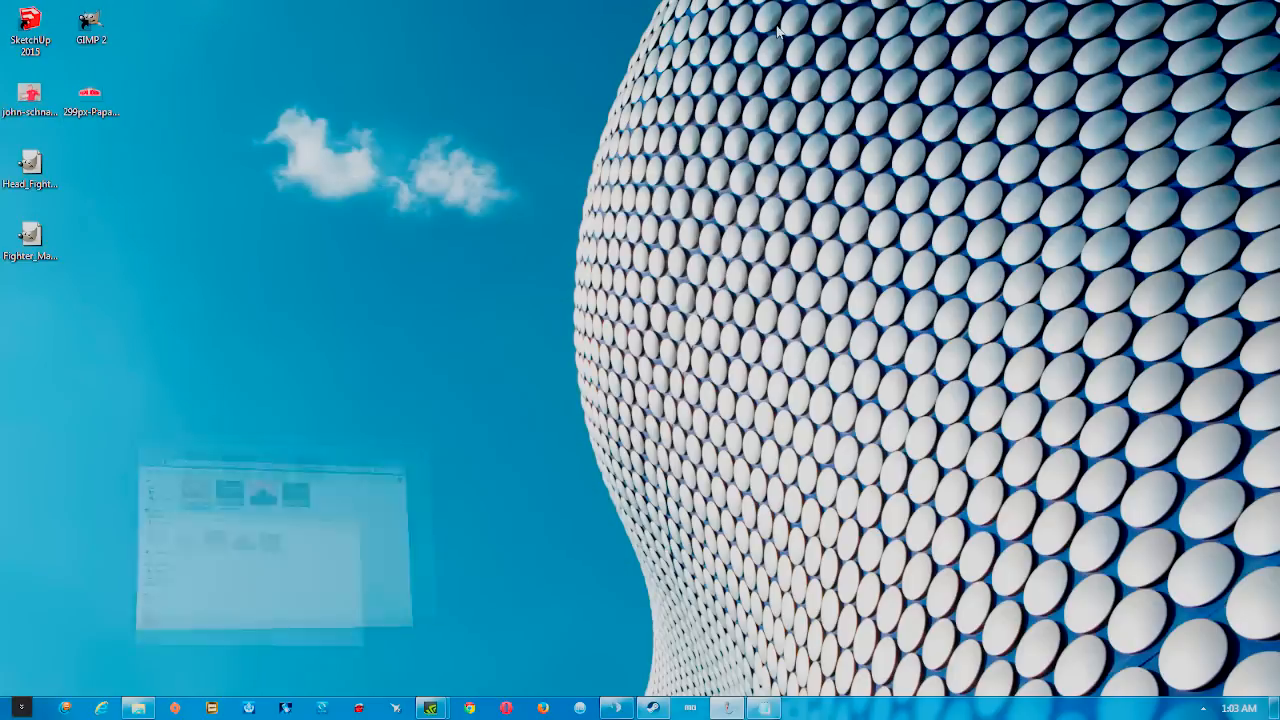
# Launch GIMP, load Fighter_Male_Template into it, and place the Layers panel beside the image
pyautogui.doubleClick(110, 28)
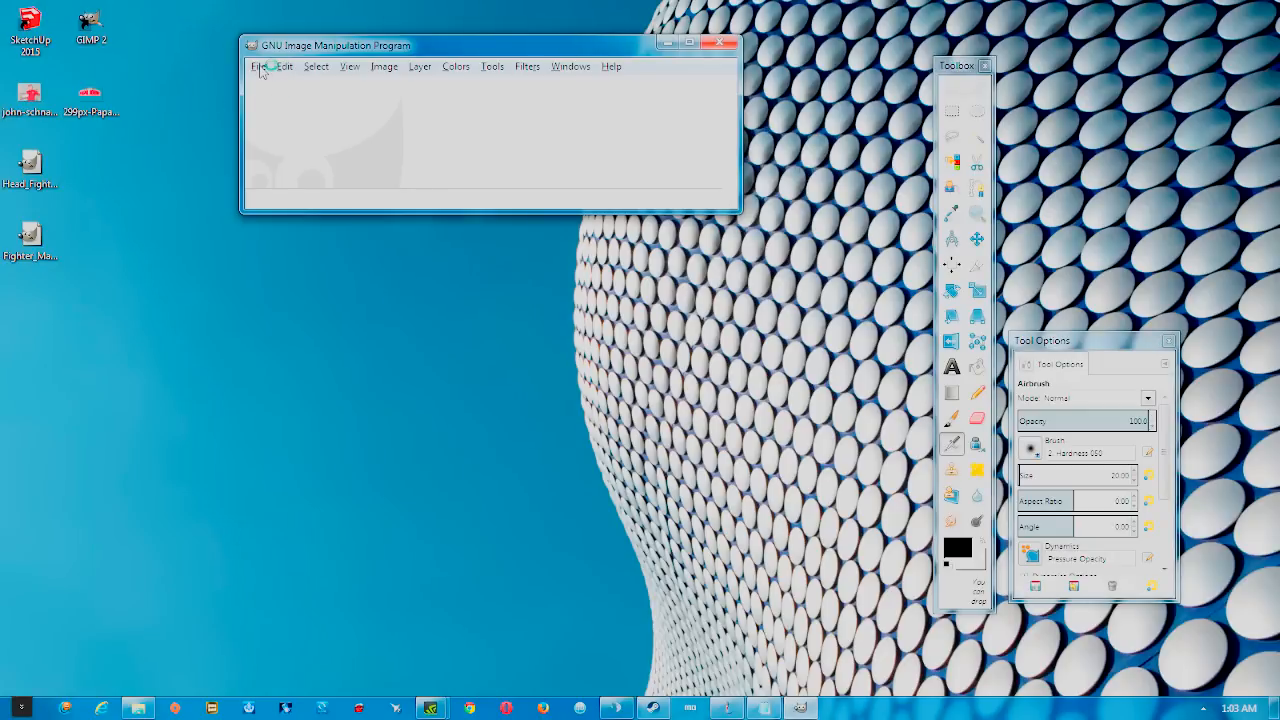
pyautogui.click(259, 67)
pyautogui.doubleClick(38, 168)
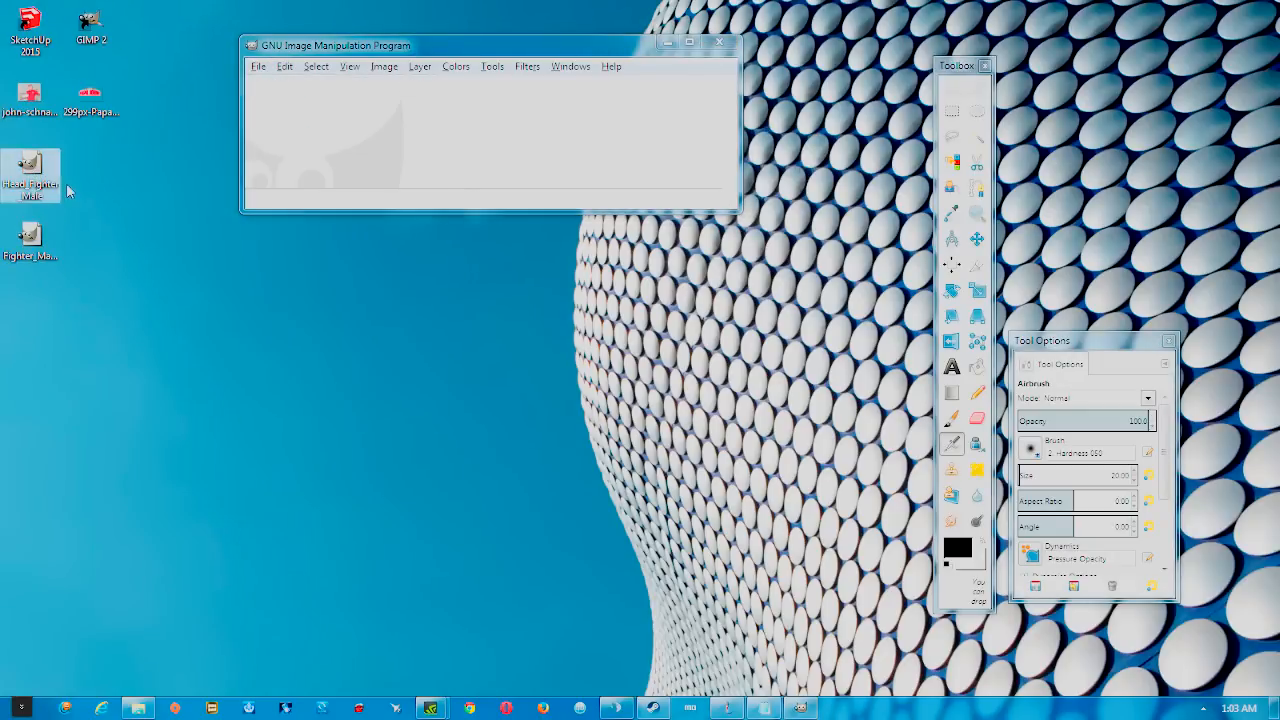
pyautogui.moveTo(33, 162); pyautogui.dragTo(340, 140)
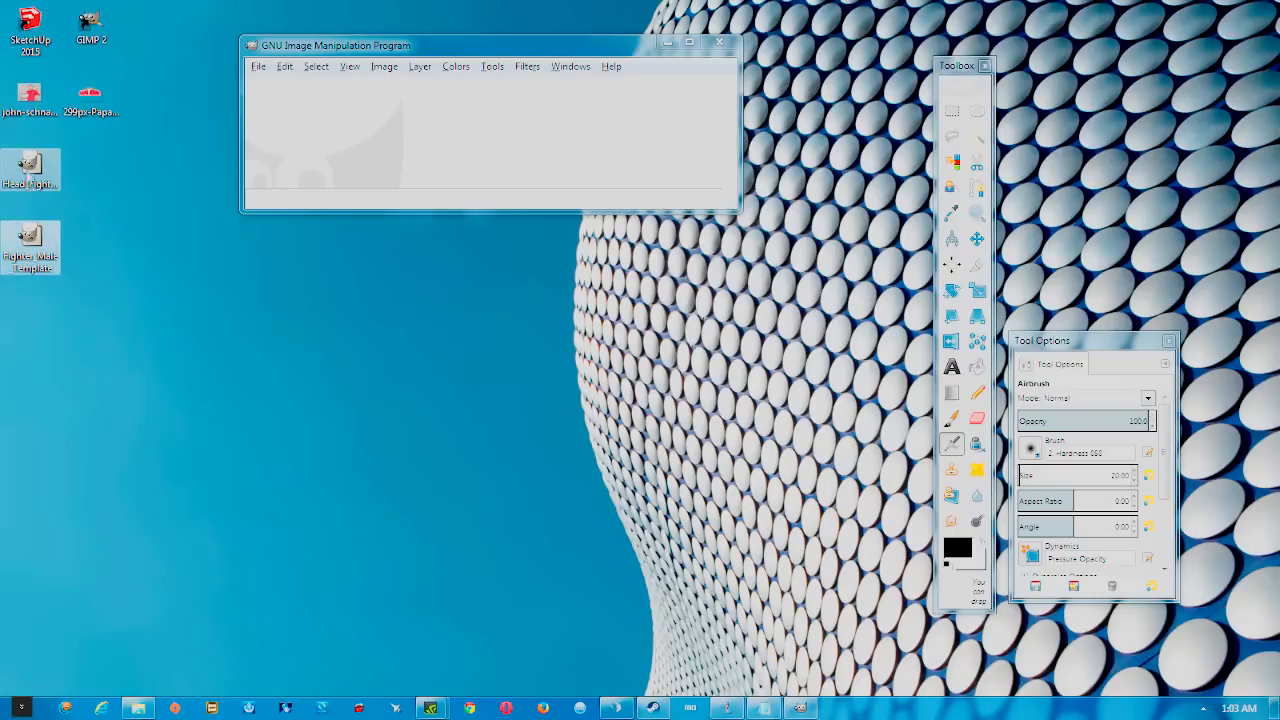
pyautogui.moveTo(38, 248); pyautogui.dragTo(424, 129)
pyautogui.moveTo(486, 49); pyautogui.dragTo(663, 73)
pyautogui.moveTo(2, 66); pyautogui.dragTo(271, 23)
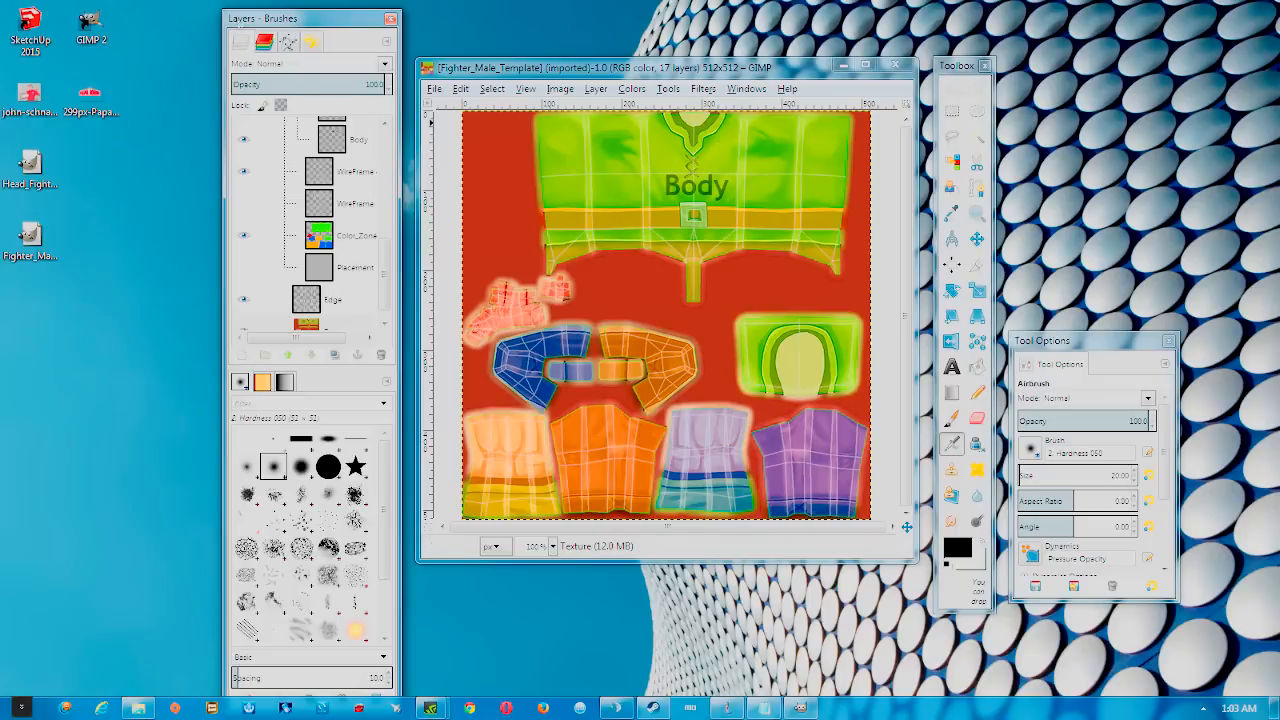
# Raise the GIMP Toolbox via Tools > Toolbox and focus the Layers panel
pyautogui.click(745, 88)
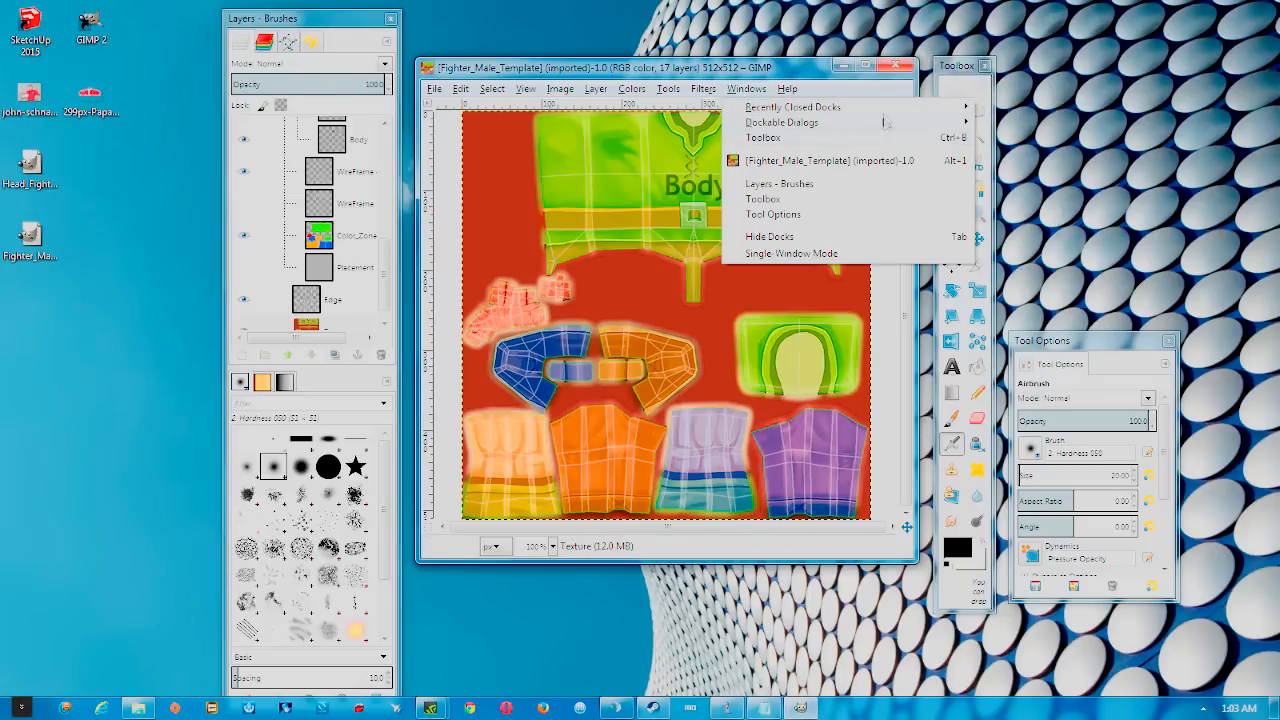
pyautogui.moveTo(885, 122)
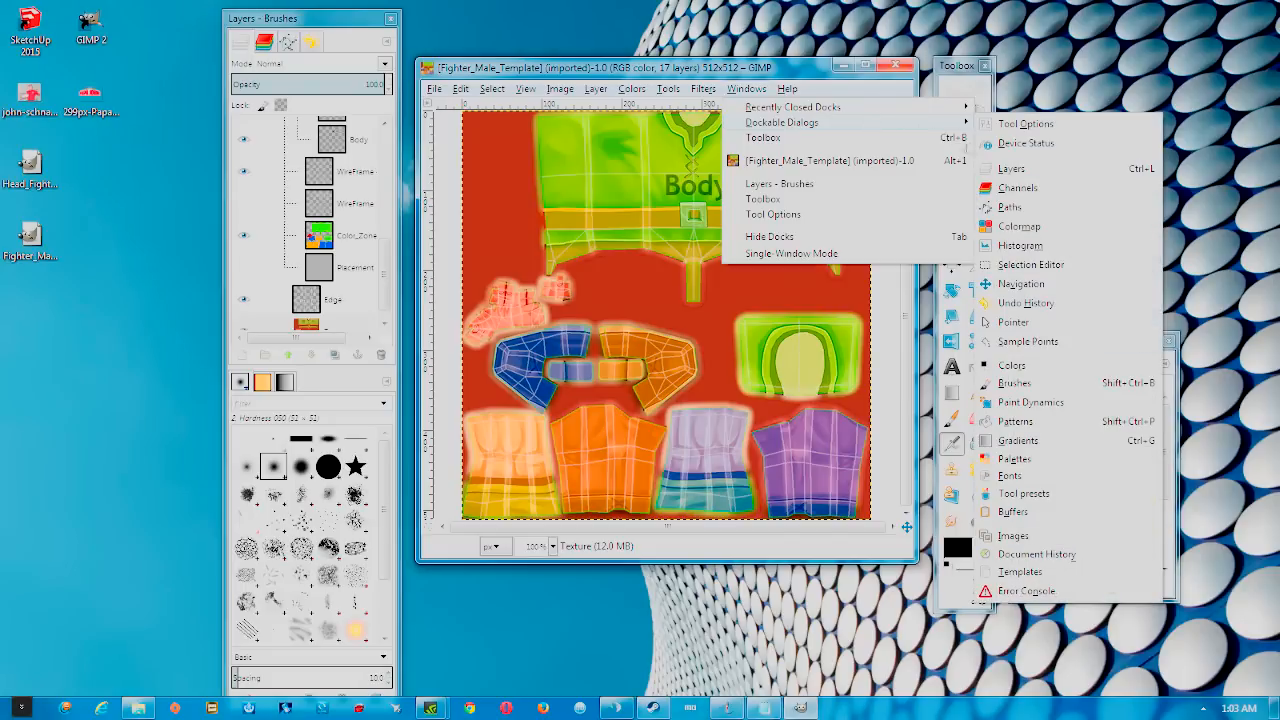
pyautogui.moveTo(924, 127)
pyautogui.click(652, 74)
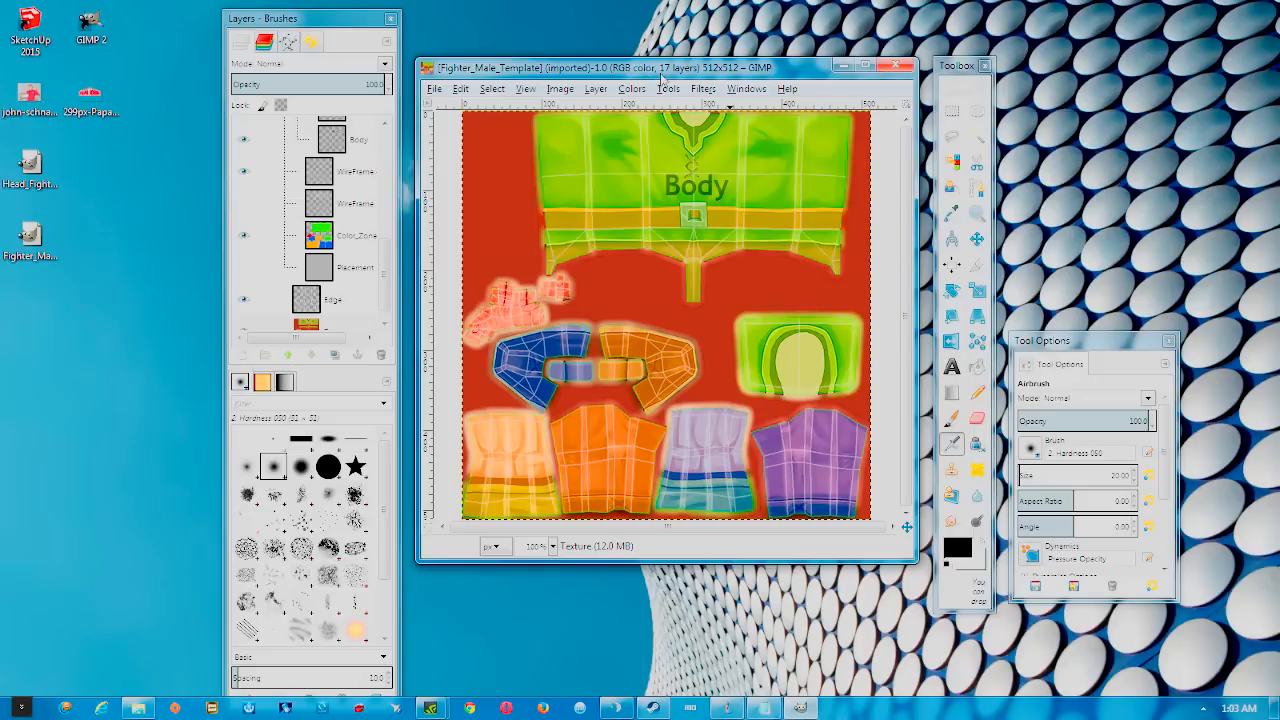
pyautogui.click(667, 89)
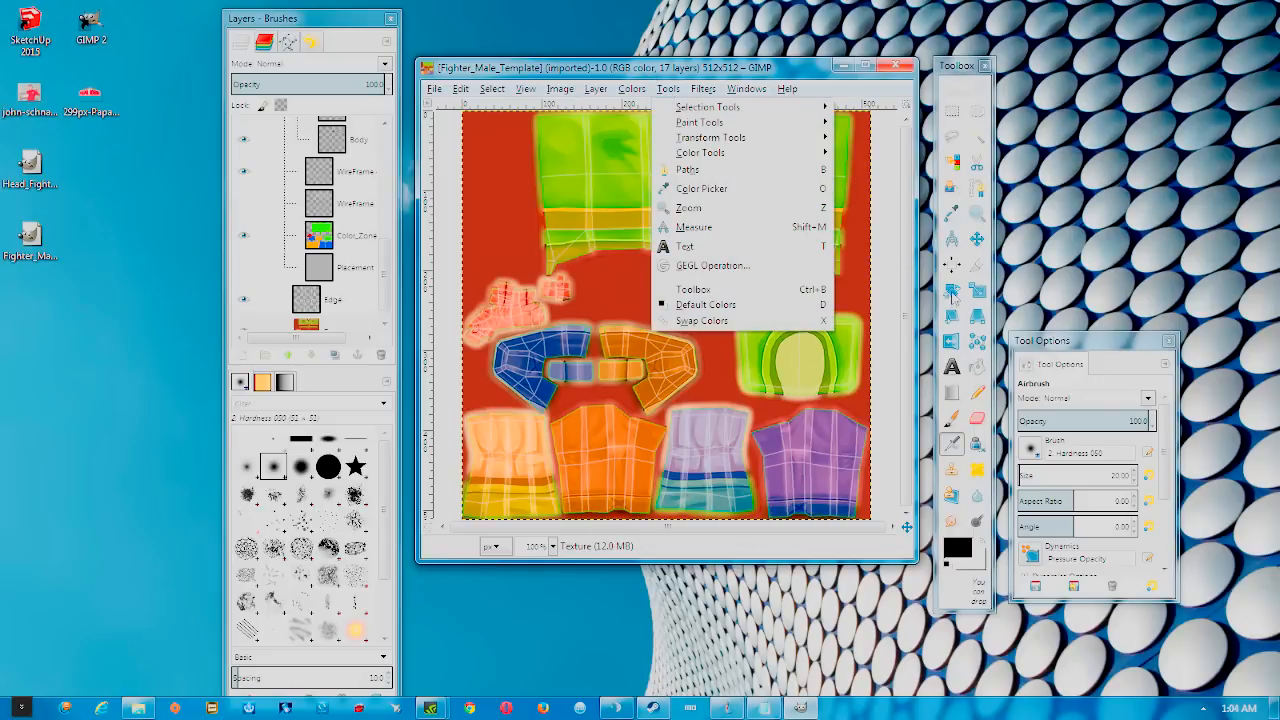
pyautogui.click(710, 292)
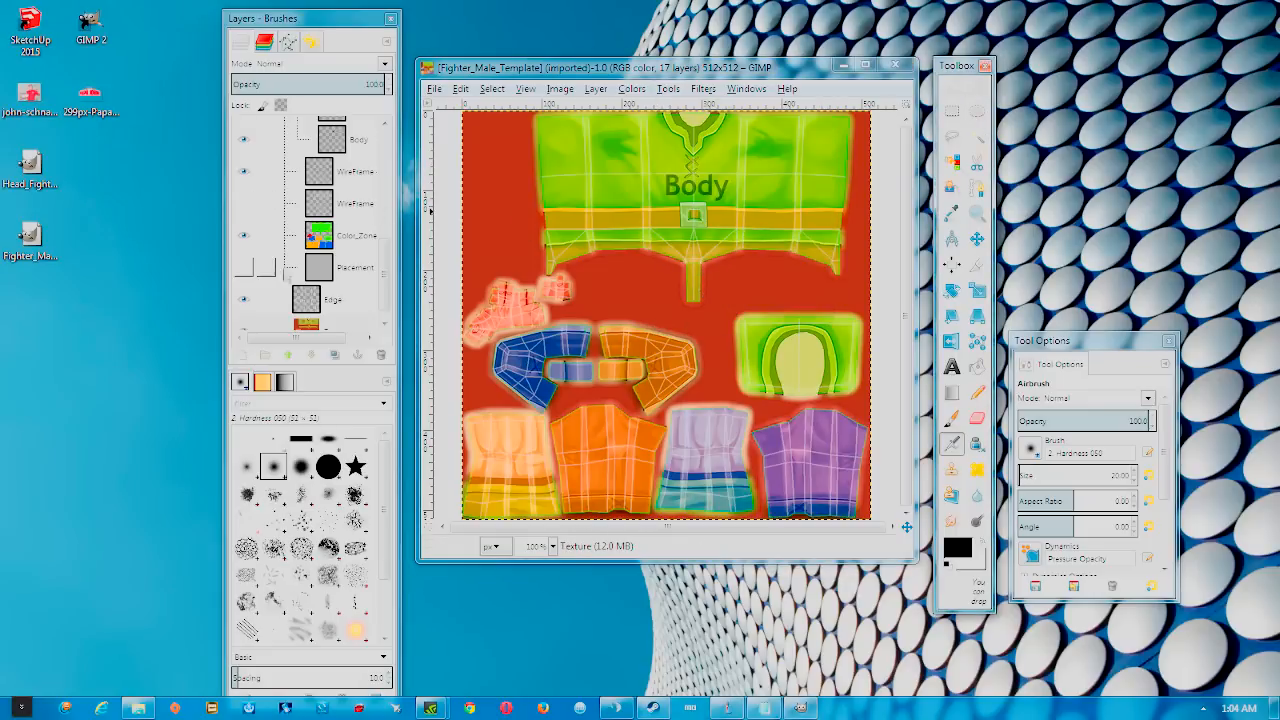
pyautogui.click(384, 286)
pyautogui.scroll(1, 384, 286)
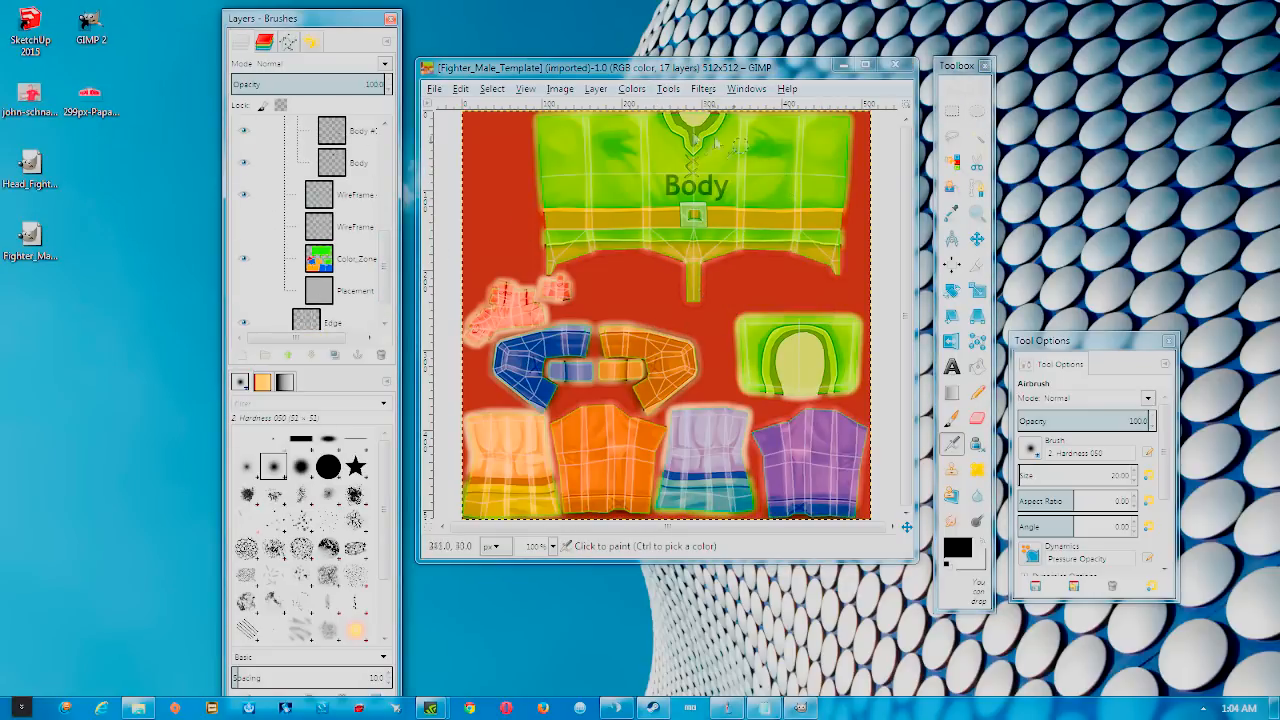
# Hide the Labels layer group so the body labels disappear from the texture
pyautogui.moveTo(385, 275); pyautogui.dragTo(390, 165)
pyautogui.click(357, 197)
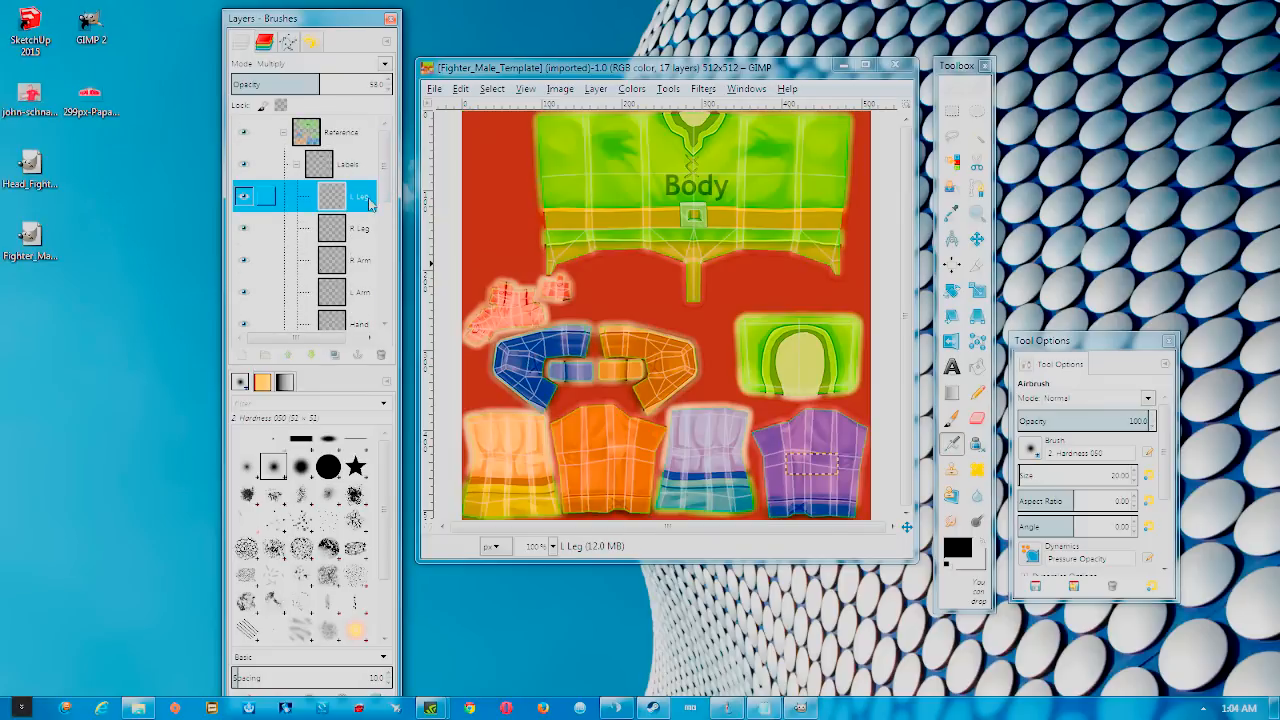
pyautogui.click(338, 170)
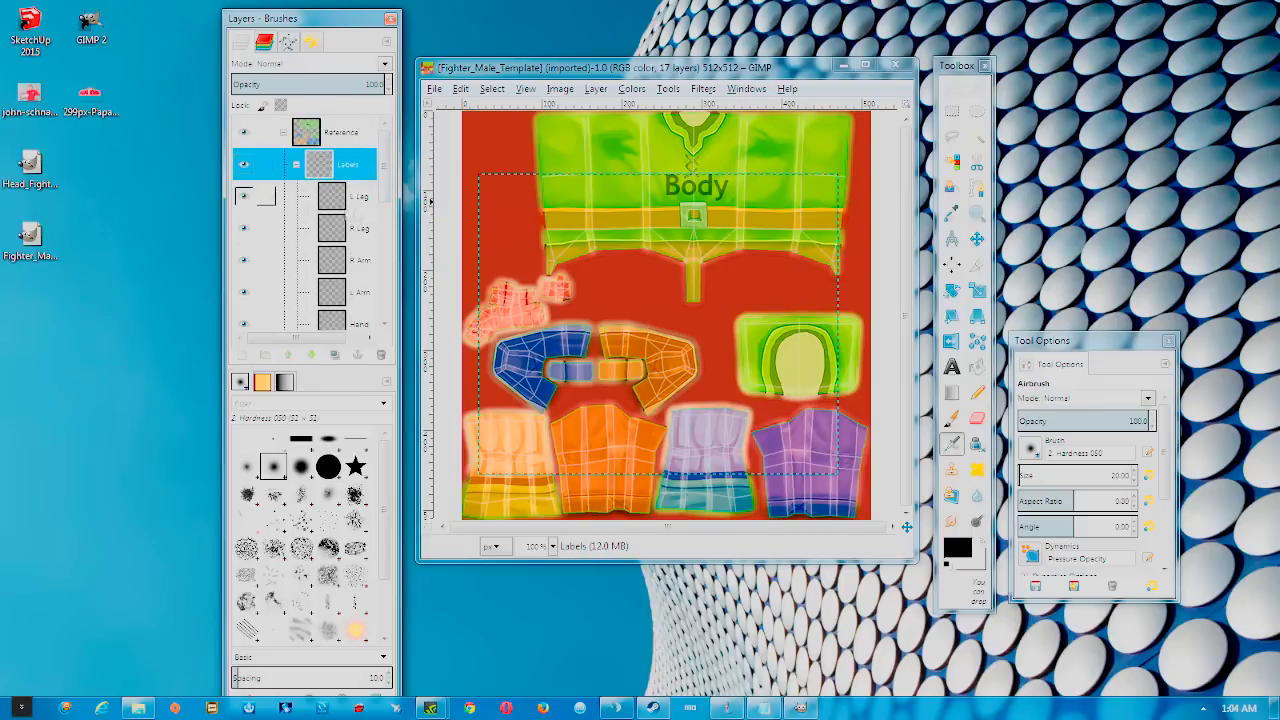
pyautogui.click(245, 168)
pyautogui.click(244, 166)
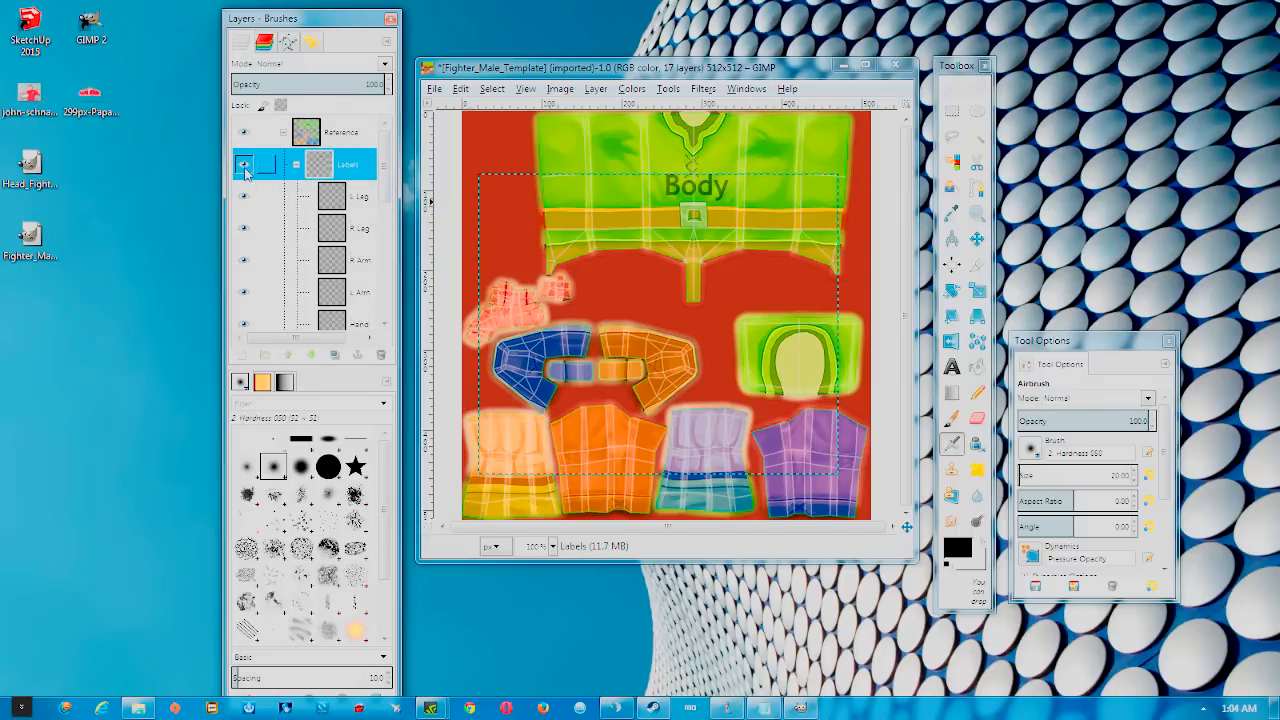
pyautogui.click(244, 166)
pyautogui.click(244, 166)
pyautogui.click(256, 196)
pyautogui.click(256, 228)
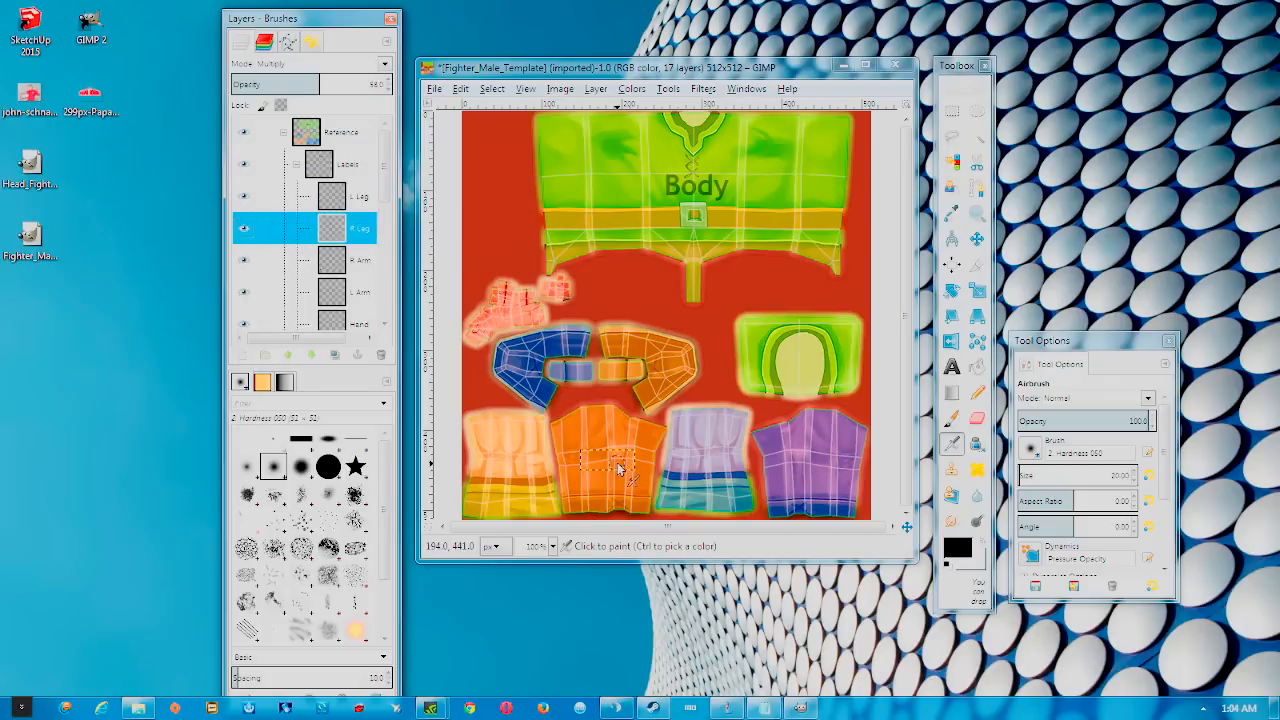
pyautogui.click(243, 165)
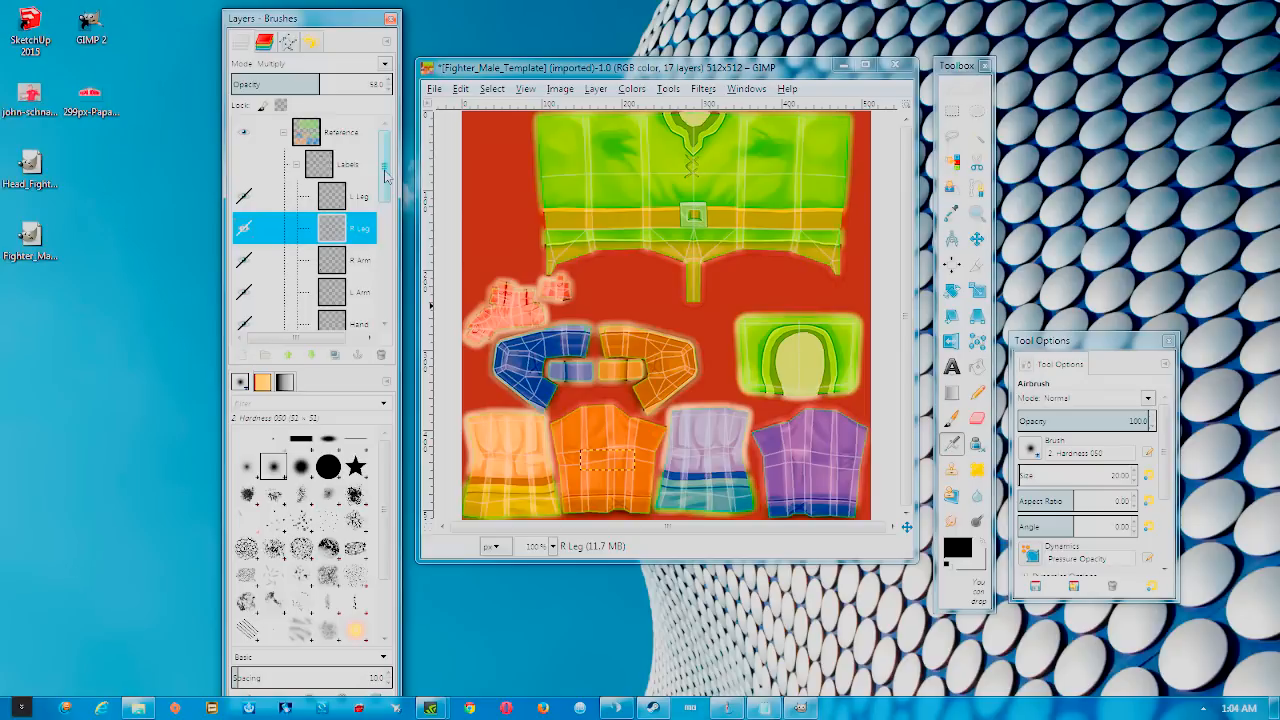
# Compare the Reference and Color_Zone layers, leaving Color_Zone hidden and Reference visible
pyautogui.click(360, 140)
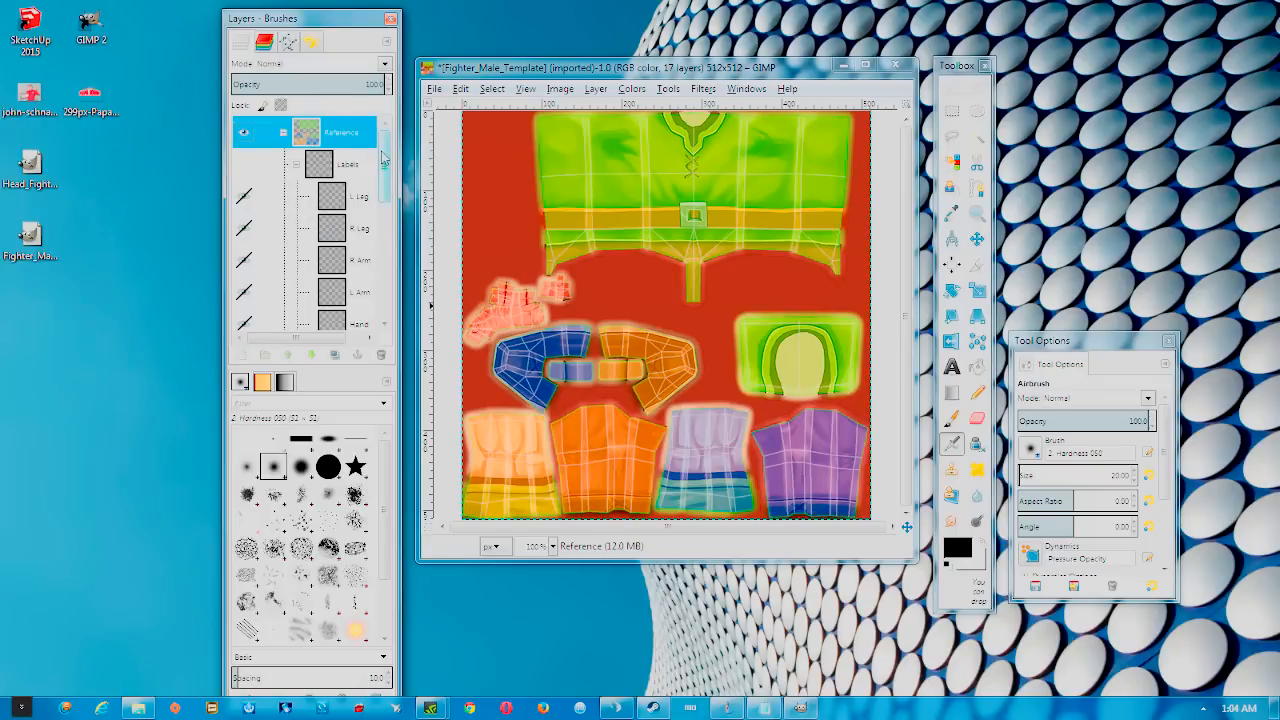
pyautogui.click(243, 133)
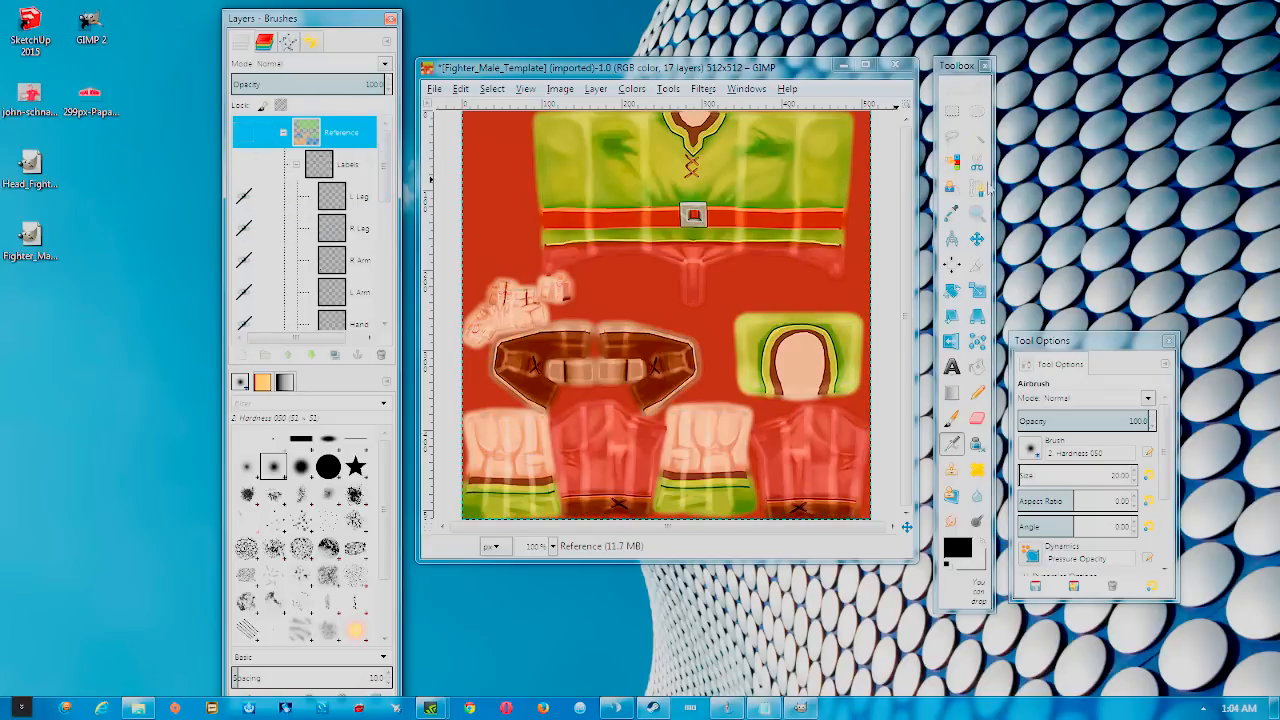
pyautogui.click(249, 140)
pyautogui.moveTo(385, 156); pyautogui.dragTo(386, 280)
pyautogui.click(245, 219)
pyautogui.click(245, 219)
pyautogui.click(245, 219)
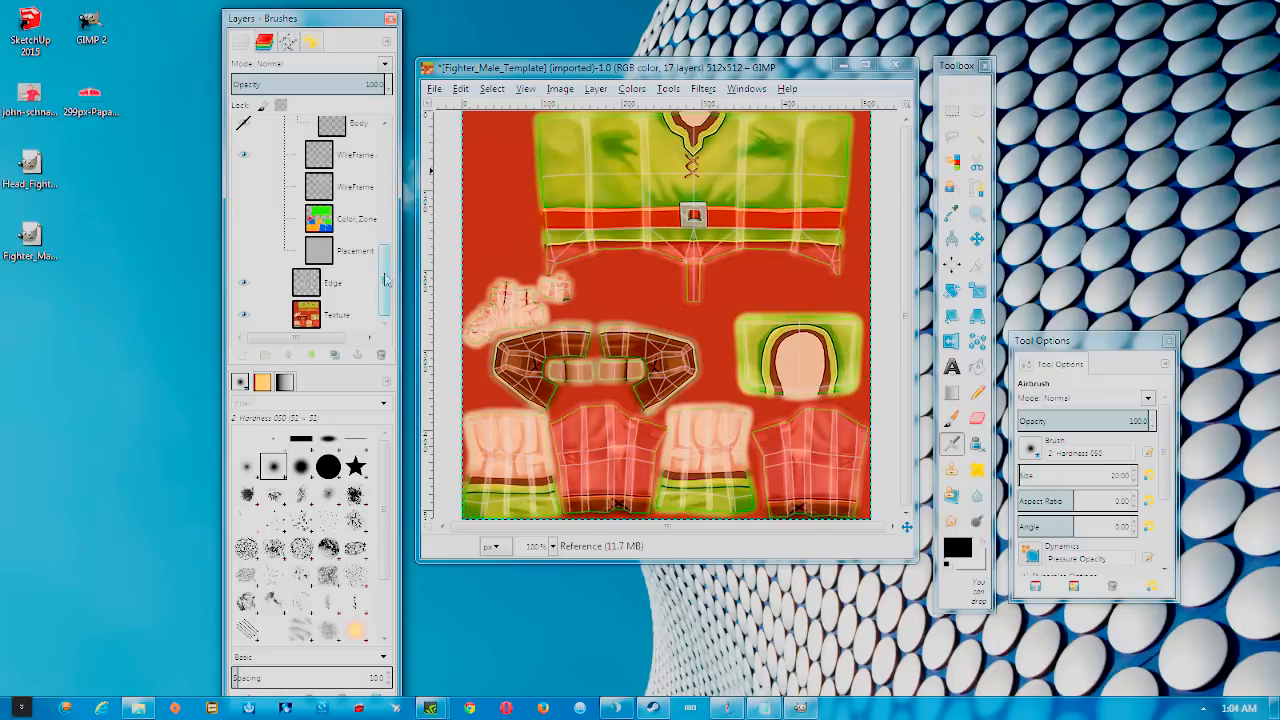
pyautogui.moveTo(386, 278); pyautogui.dragTo(375, 108)
pyautogui.click(249, 134)
pyautogui.click(249, 134)
pyautogui.click(242, 141)
pyautogui.click(242, 141)
pyautogui.click(242, 141)
pyautogui.click(242, 141)
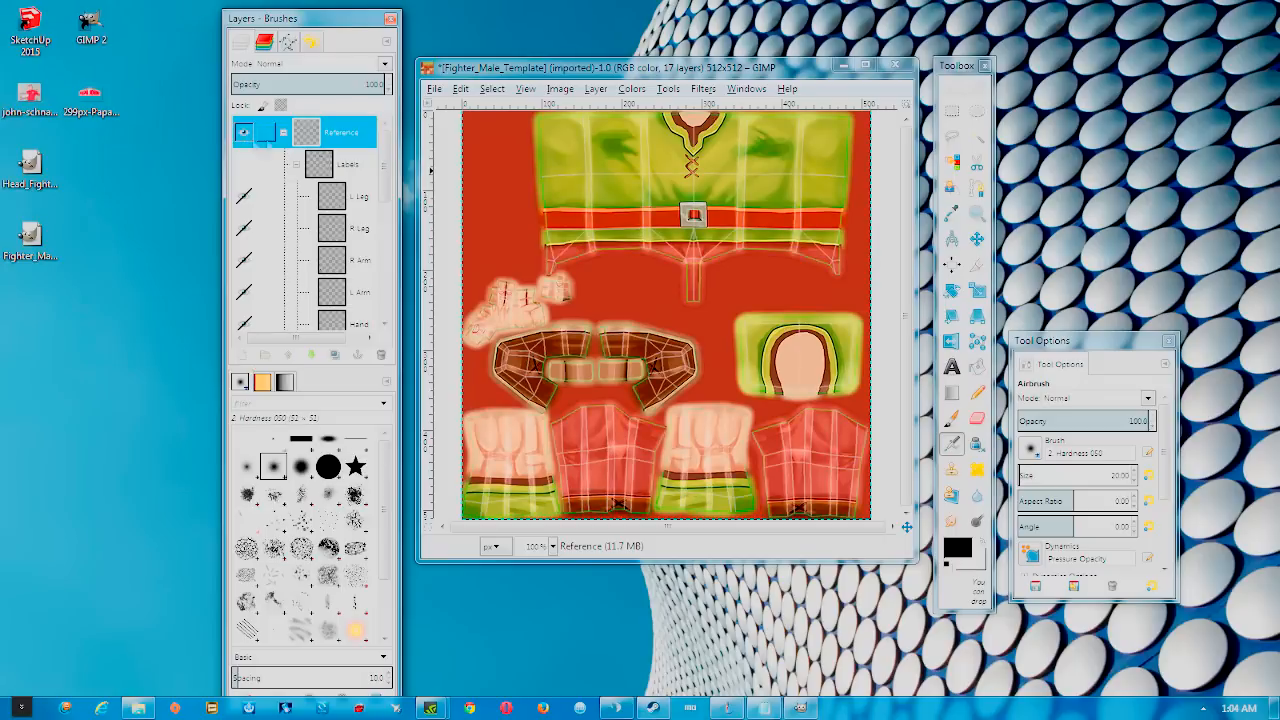
# Leave coloured zones hidden and wireframe visible, then open the pizza-box reference photo
pyautogui.moveTo(385, 184); pyautogui.dragTo(404, 290)
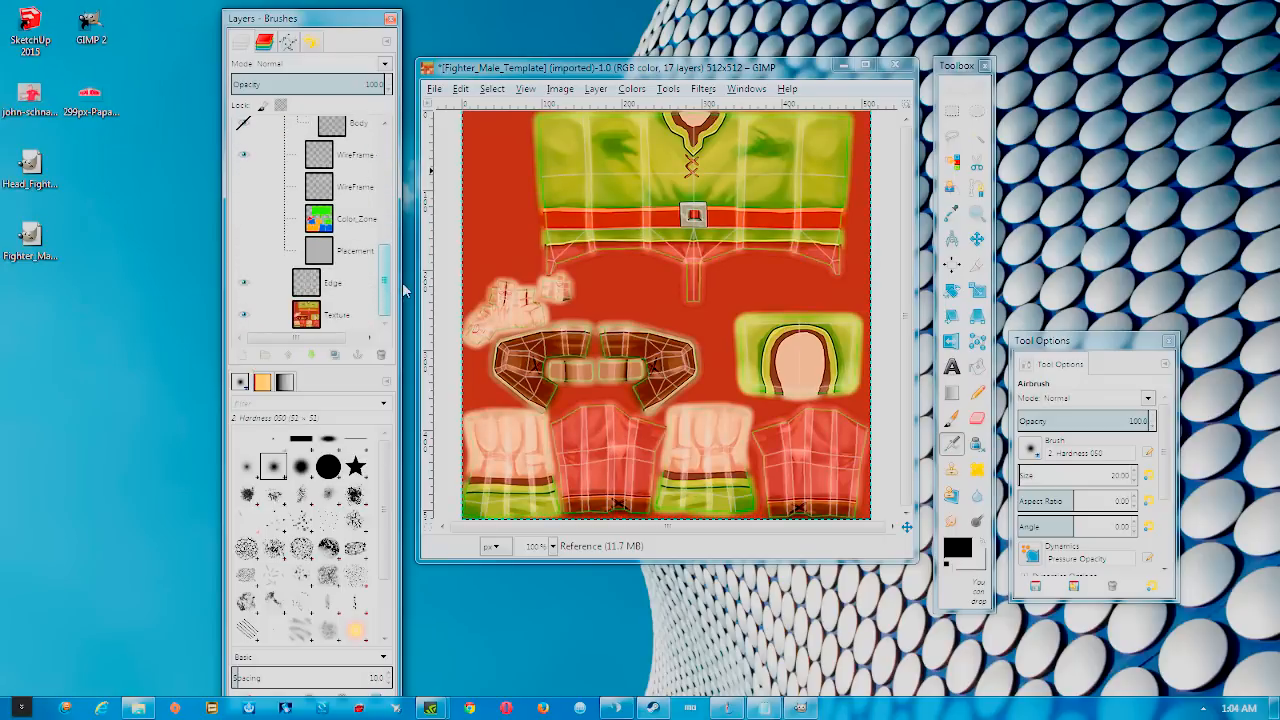
pyautogui.click(243, 219)
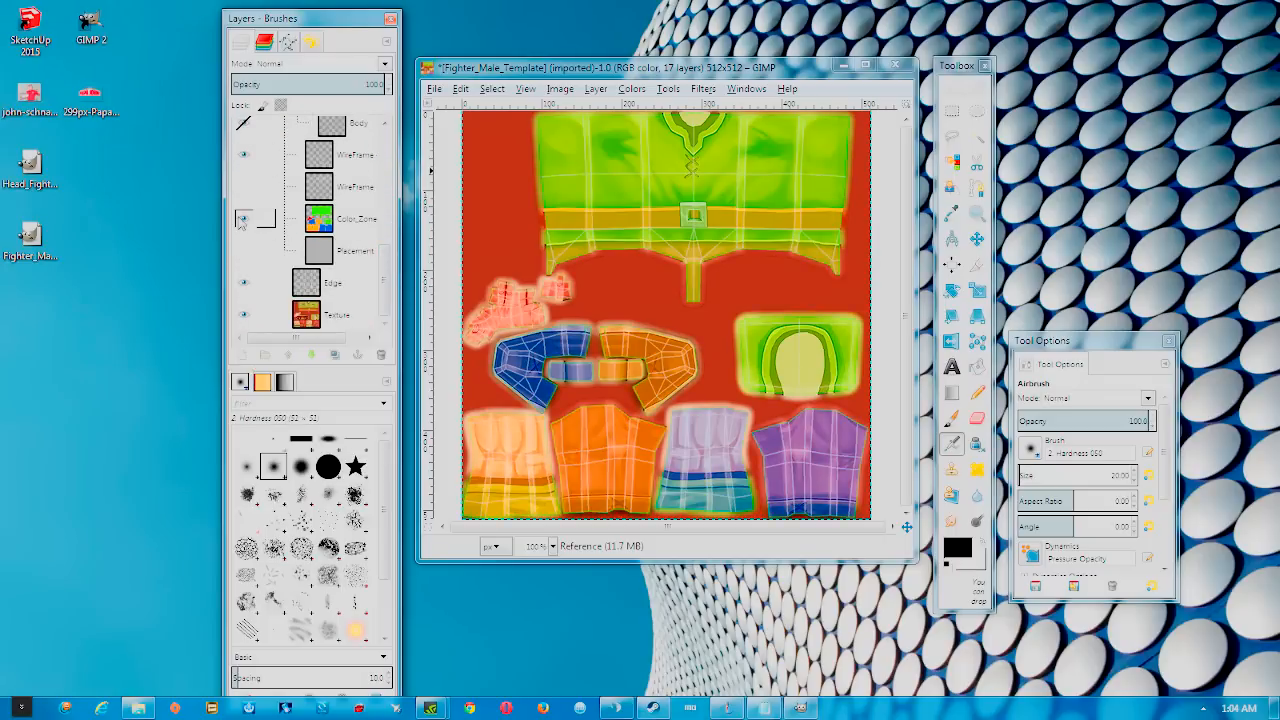
pyautogui.click(243, 219)
pyautogui.click(243, 219)
pyautogui.click(242, 218)
pyautogui.click(243, 155)
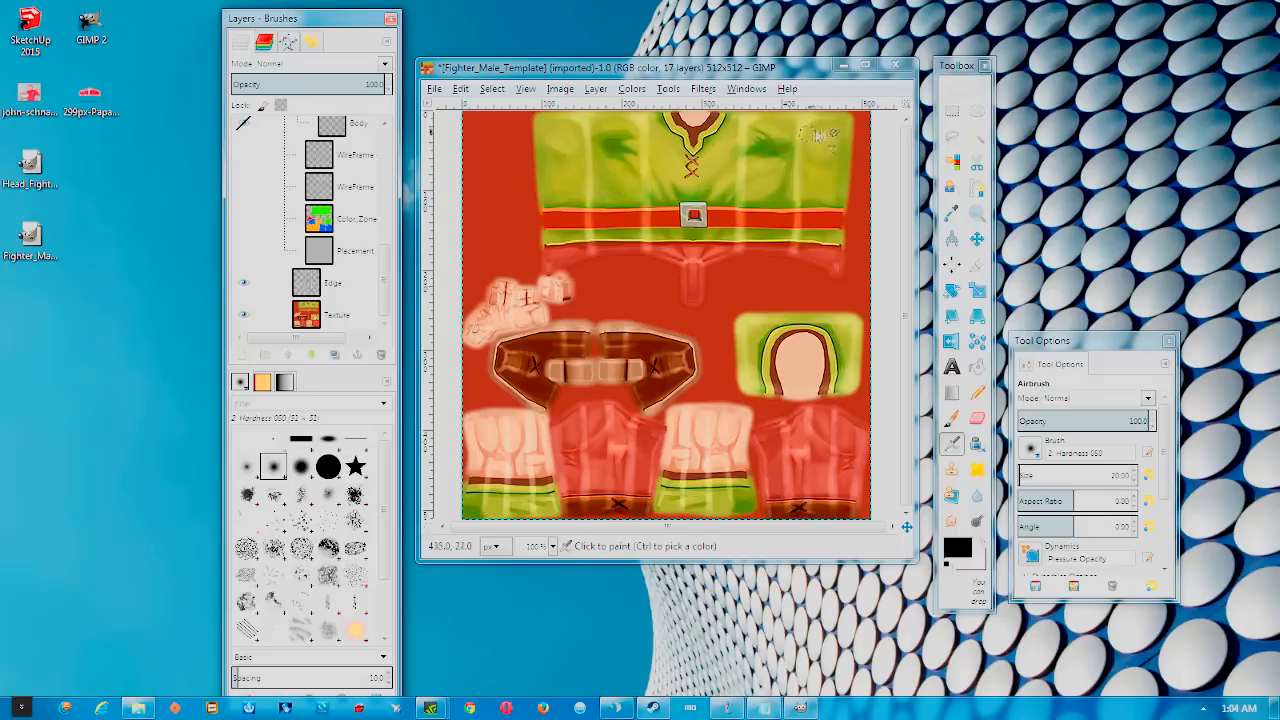
pyautogui.click(243, 155)
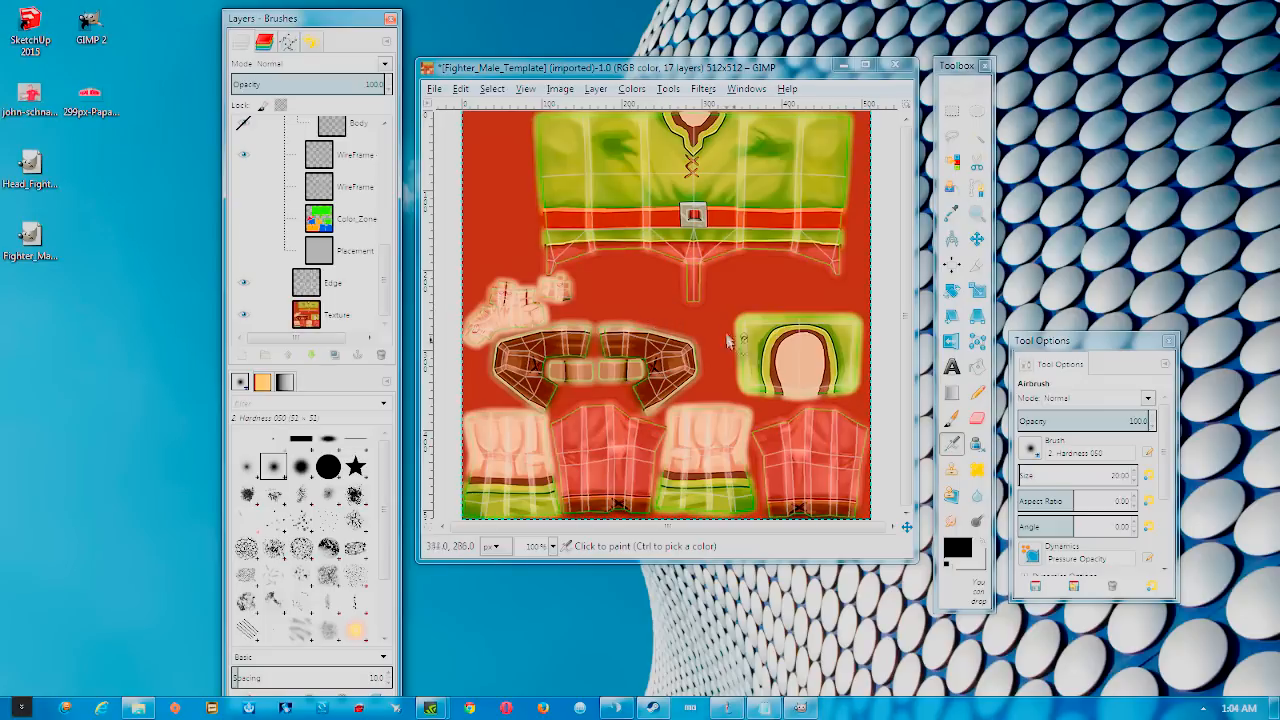
pyautogui.click(30, 96)
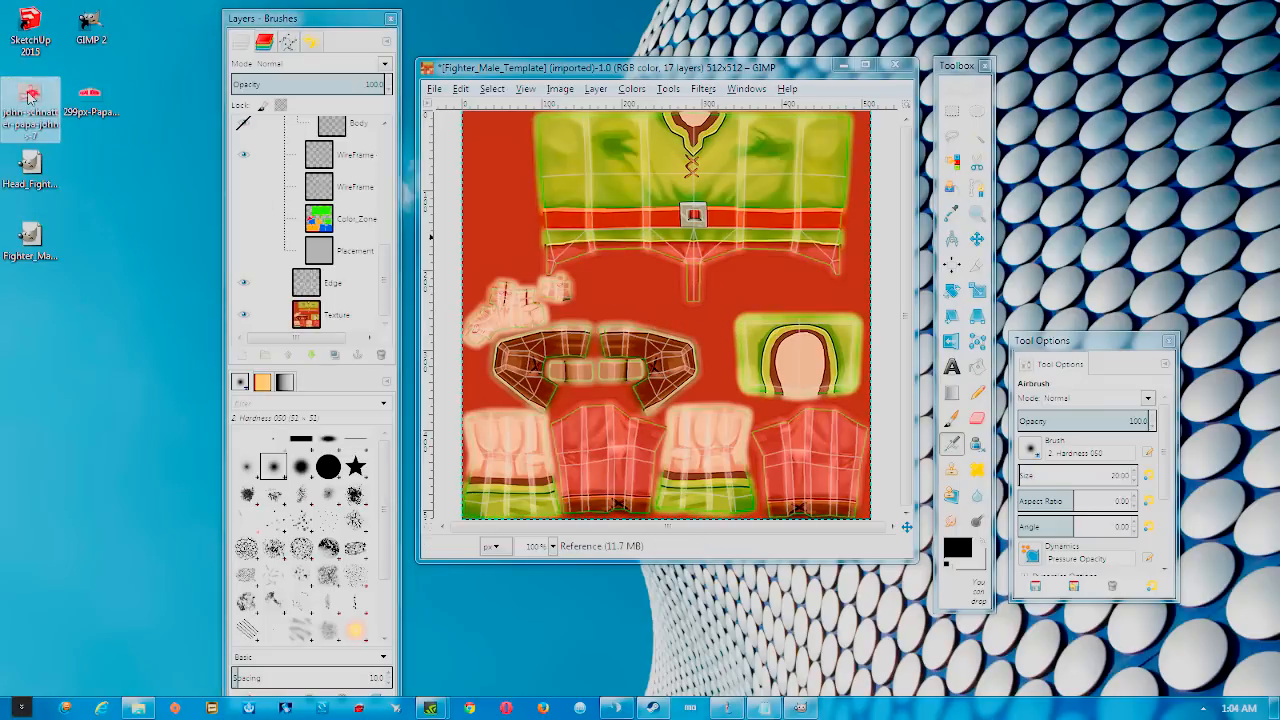
pyautogui.doubleClick(30, 96)
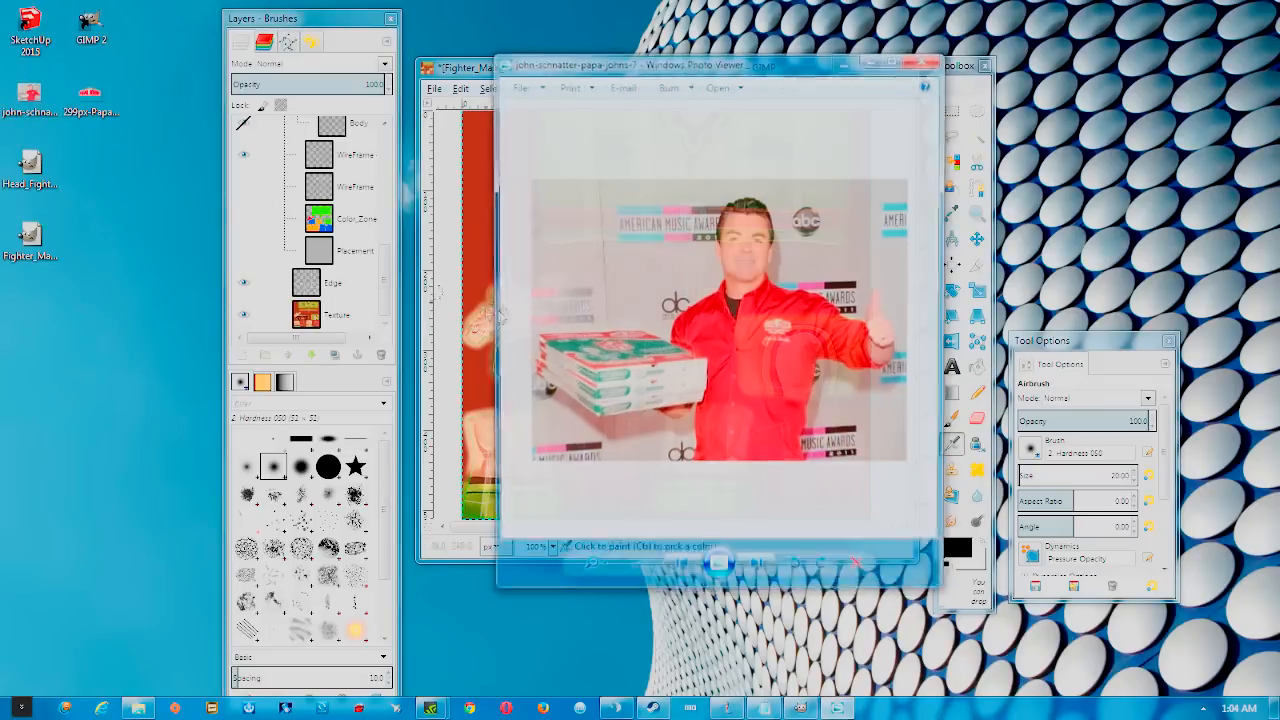
# Place the pizza-box photo beside the texture and open the foreground colour editor's eyedropper
pyautogui.moveTo(667, 66); pyautogui.dragTo(199, 86)
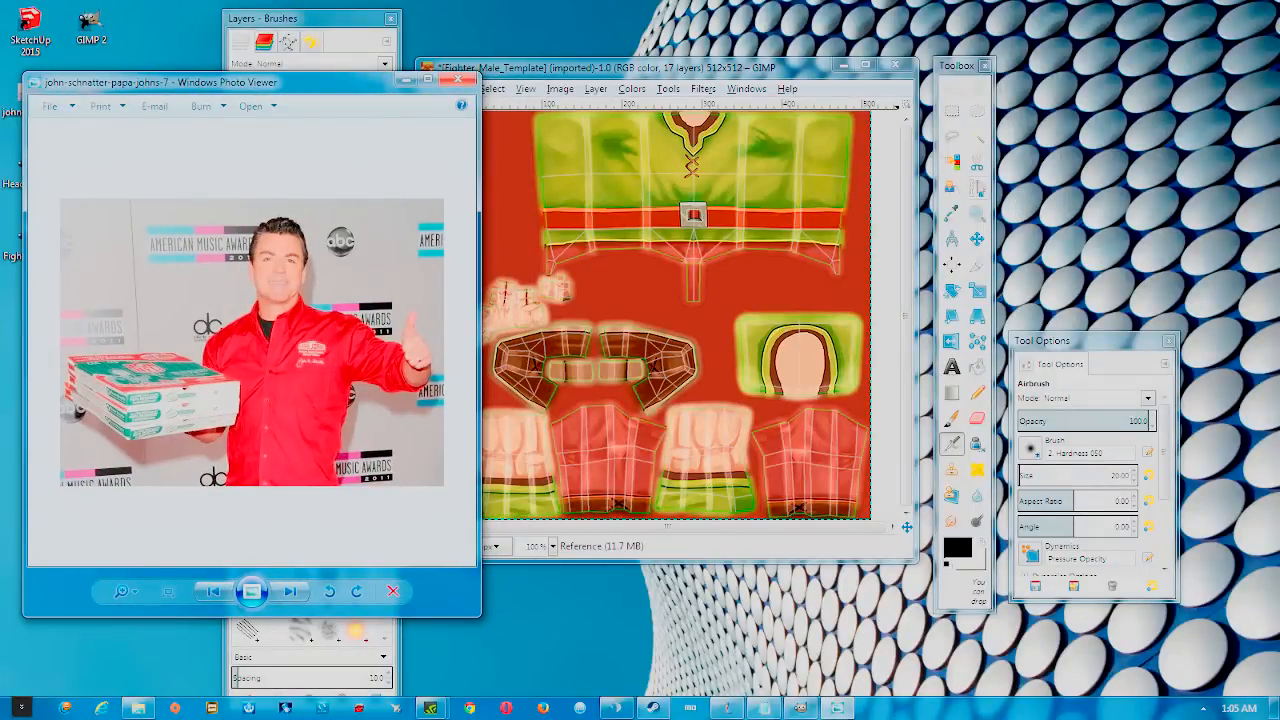
pyautogui.click(953, 213)
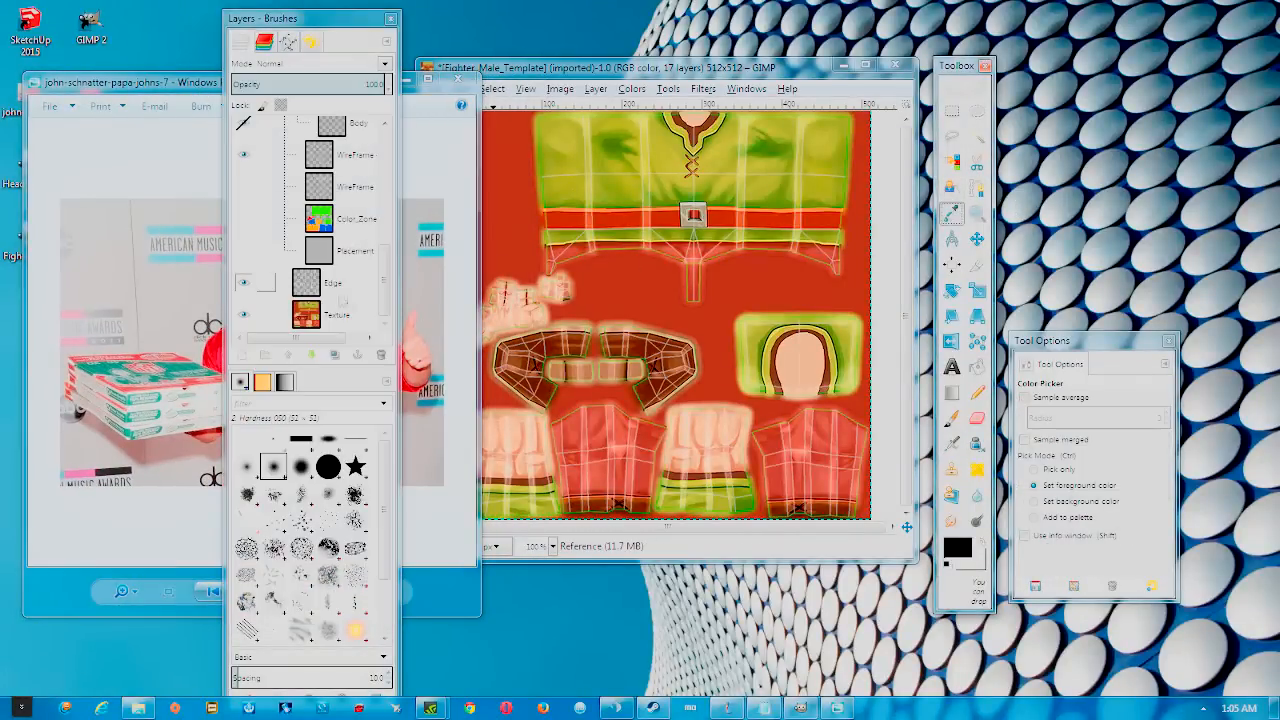
pyautogui.moveTo(325, 33); pyautogui.dragTo(1178, 47)
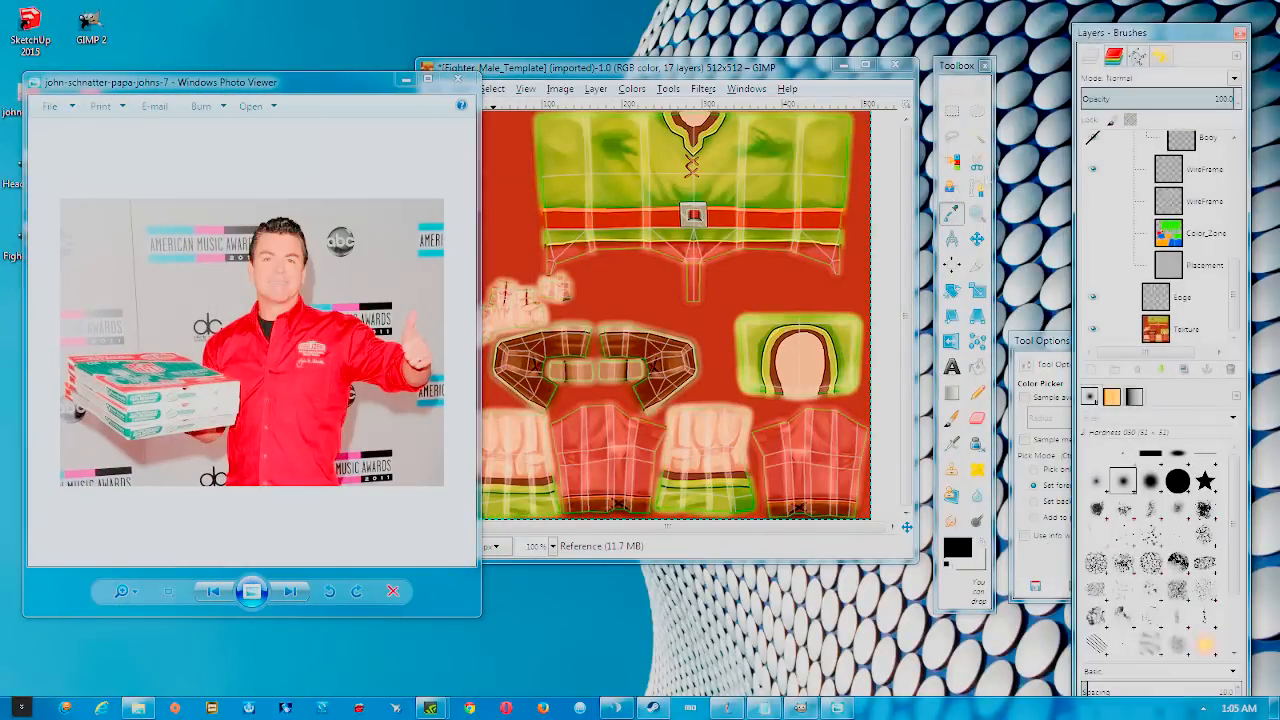
pyautogui.click(340, 358)
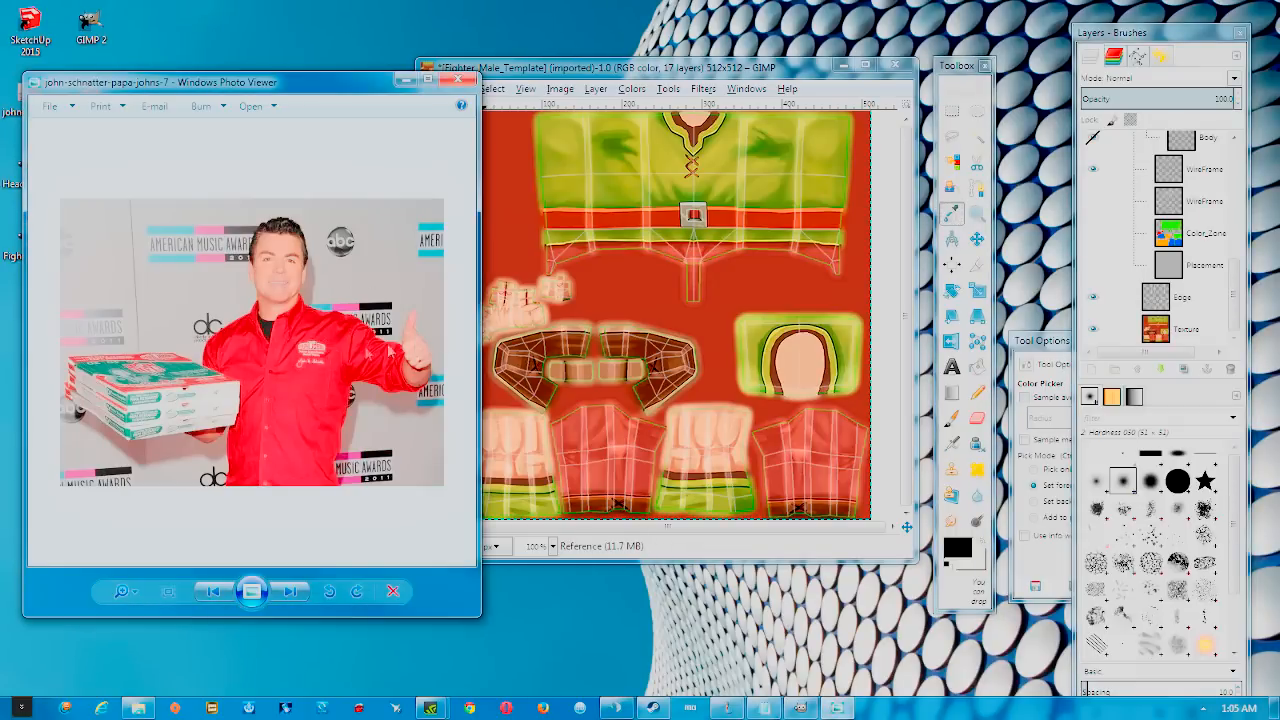
pyautogui.moveTo(347, 87); pyautogui.dragTo(363, 58)
pyautogui.click(1038, 558)
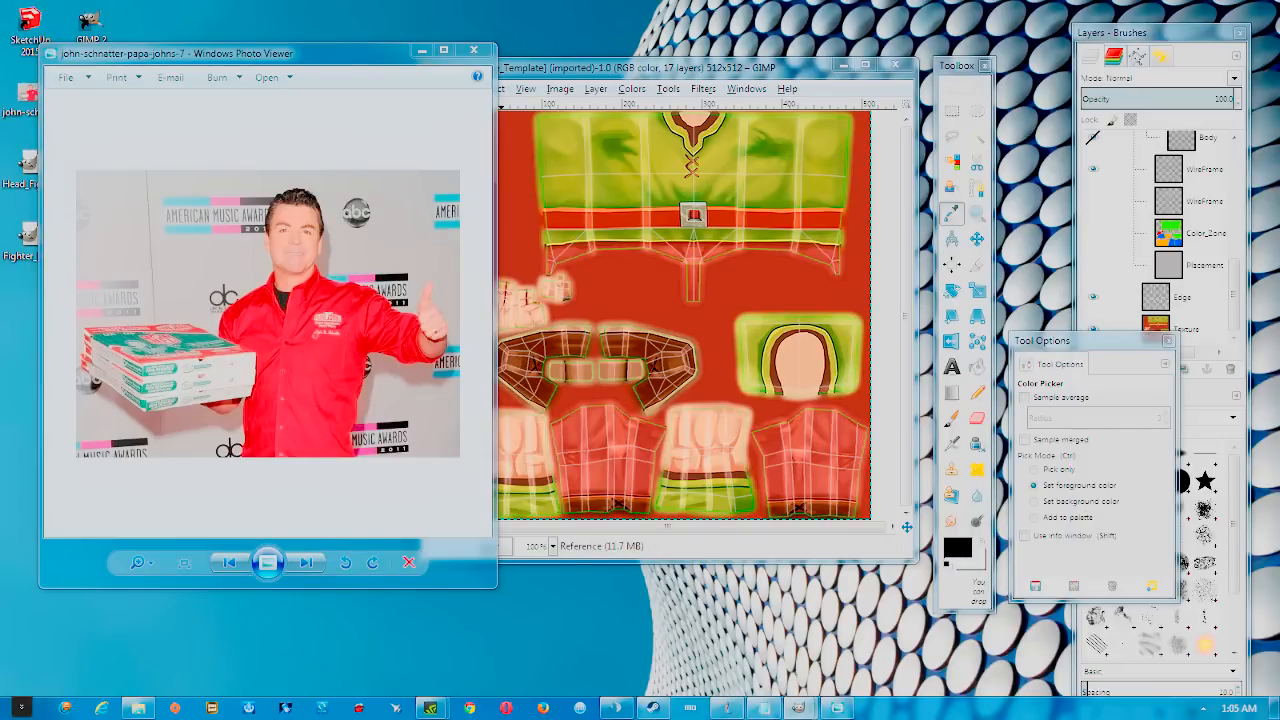
pyautogui.click(957, 548)
pyautogui.moveTo(683, 401); pyautogui.dragTo(917, 381)
pyautogui.click(1038, 536)
# Tune the foreground colour to the shirt's bright red, f81515, and confirm it
pyautogui.click(349, 333)
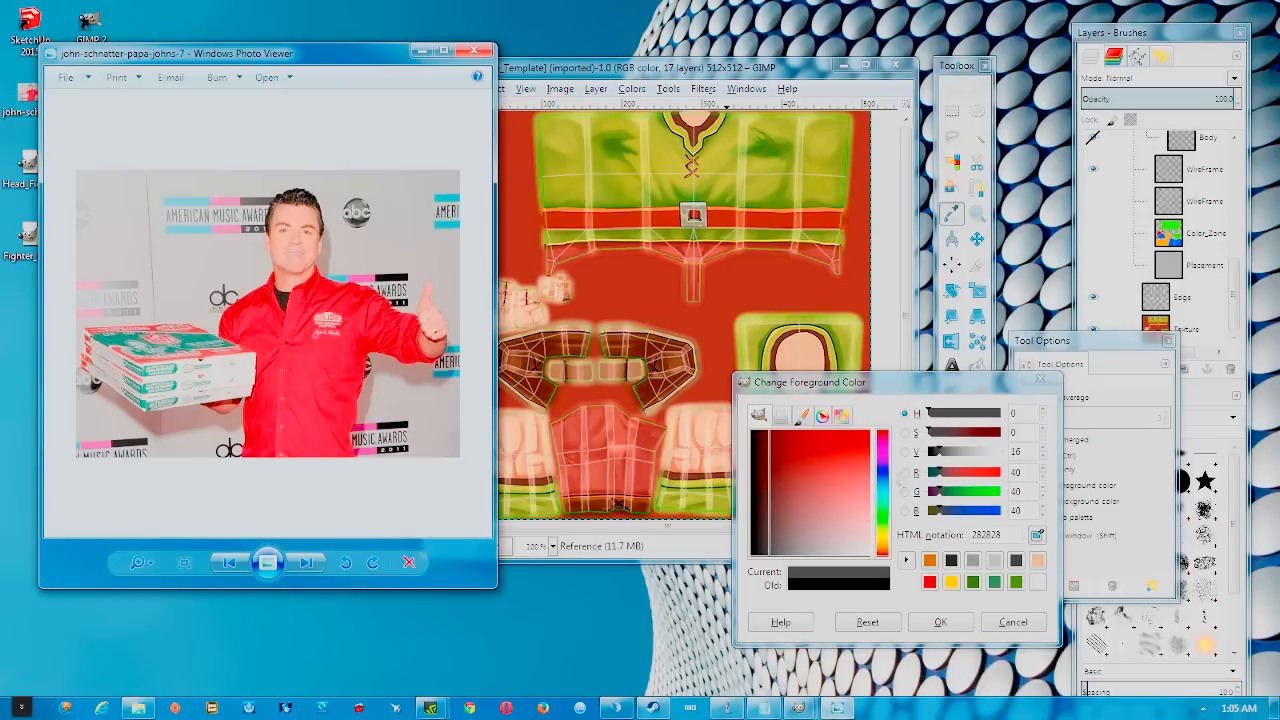
pyautogui.click(929, 583)
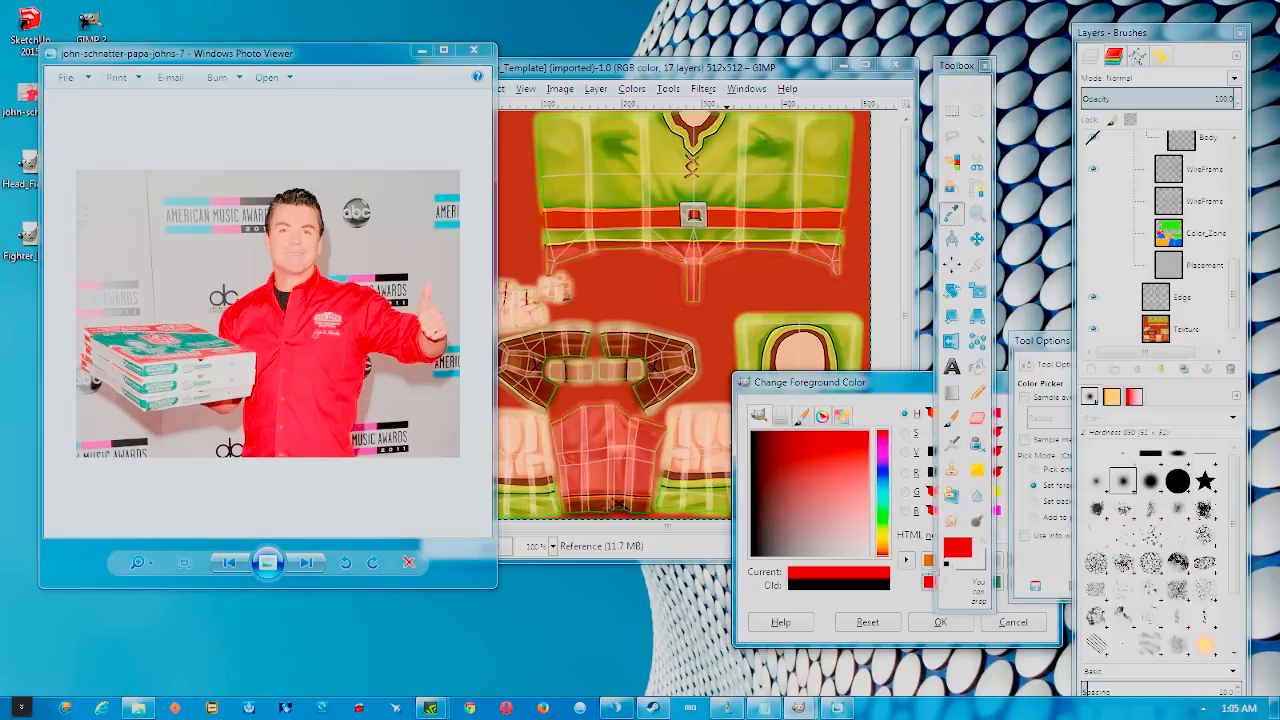
pyautogui.moveTo(951, 72); pyautogui.dragTo(383, 7)
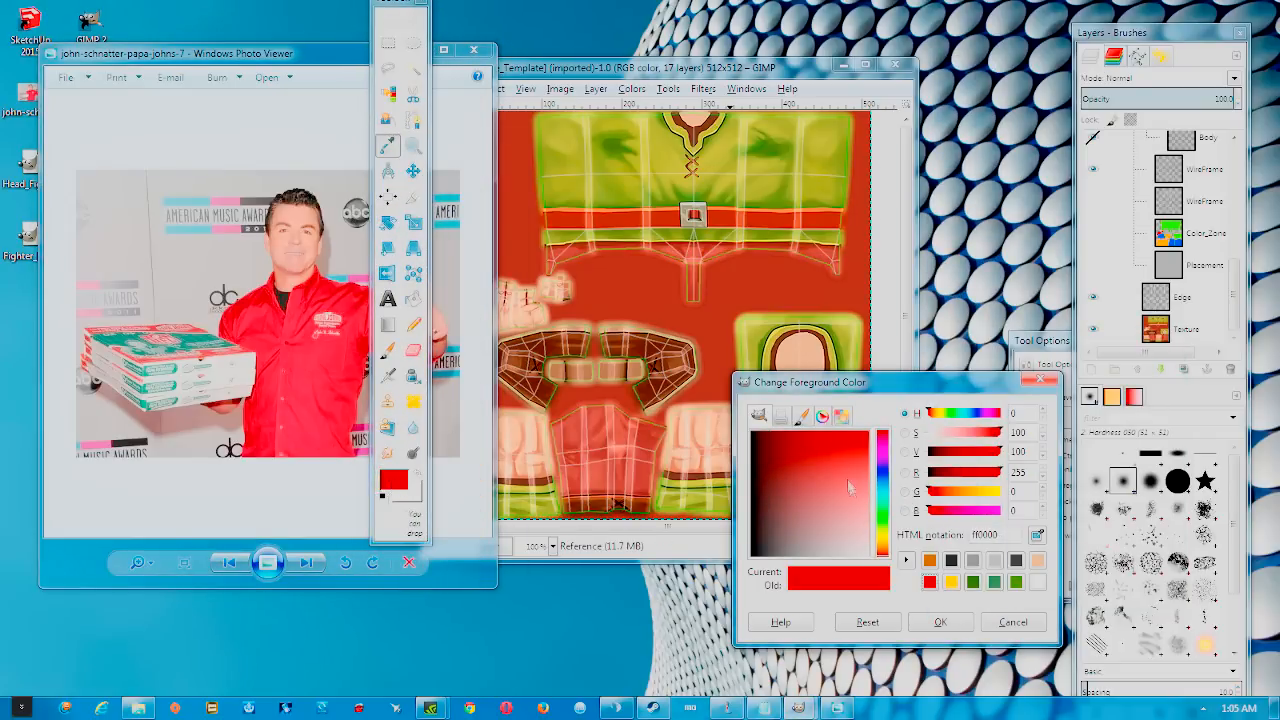
pyautogui.moveTo(850, 487); pyautogui.dragTo(880, 424)
pyautogui.moveTo(929, 495); pyautogui.dragTo(939, 497)
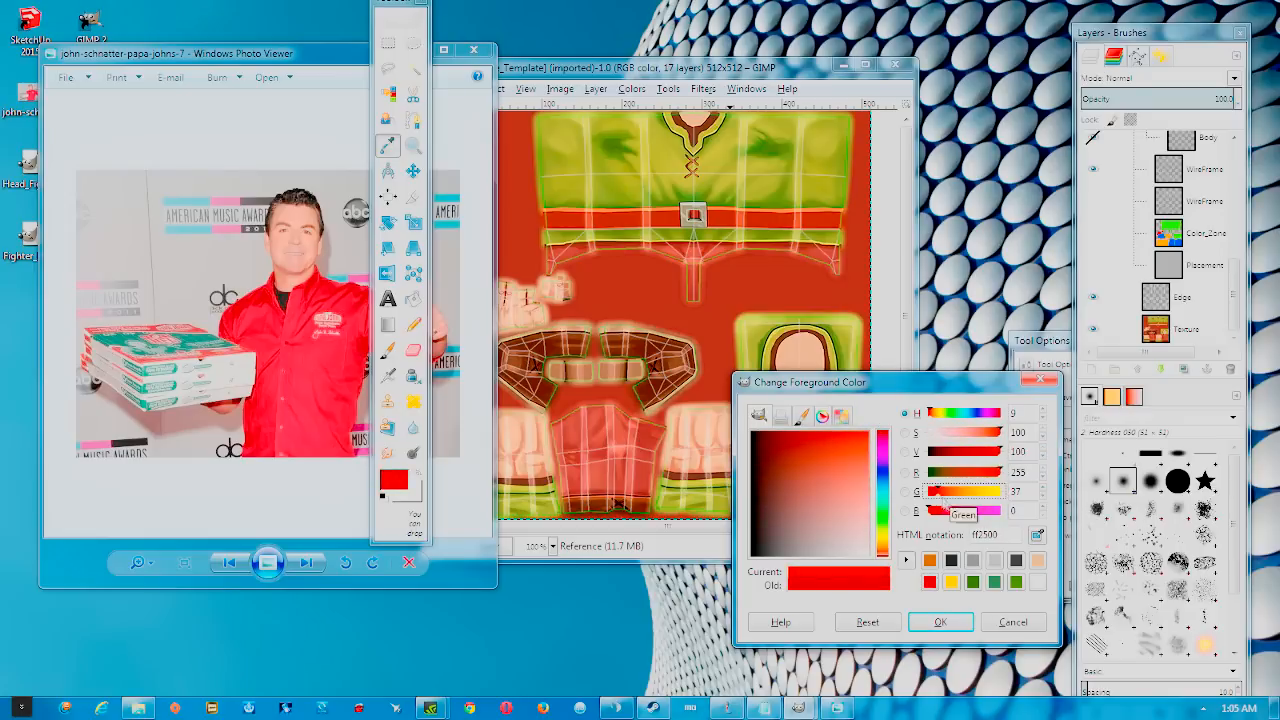
pyautogui.moveTo(999, 436)
pyautogui.mouseDown()
pyautogui.moveTo(972, 437)
pyautogui.moveTo(1001, 436)
pyautogui.mouseUp()
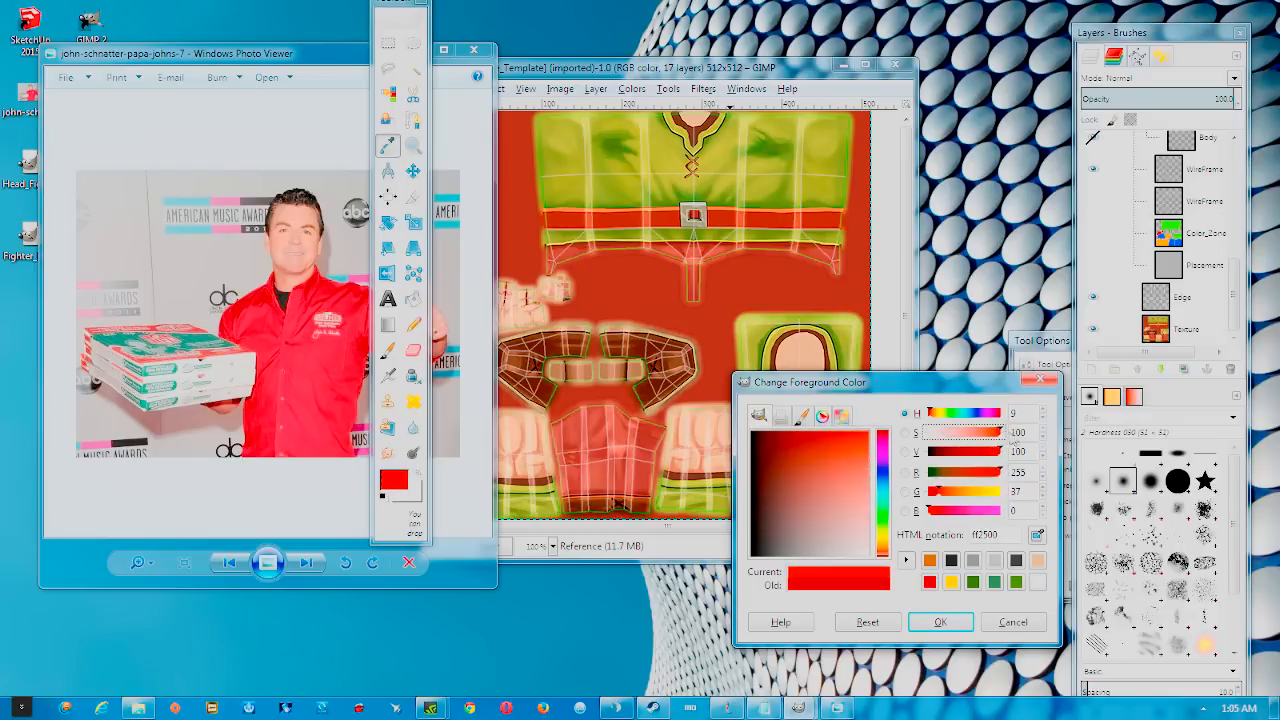
pyautogui.moveTo(835, 478); pyautogui.dragTo(885, 429)
pyautogui.moveTo(936, 499); pyautogui.dragTo(945, 496)
pyautogui.moveTo(830, 453); pyautogui.dragTo(846, 429)
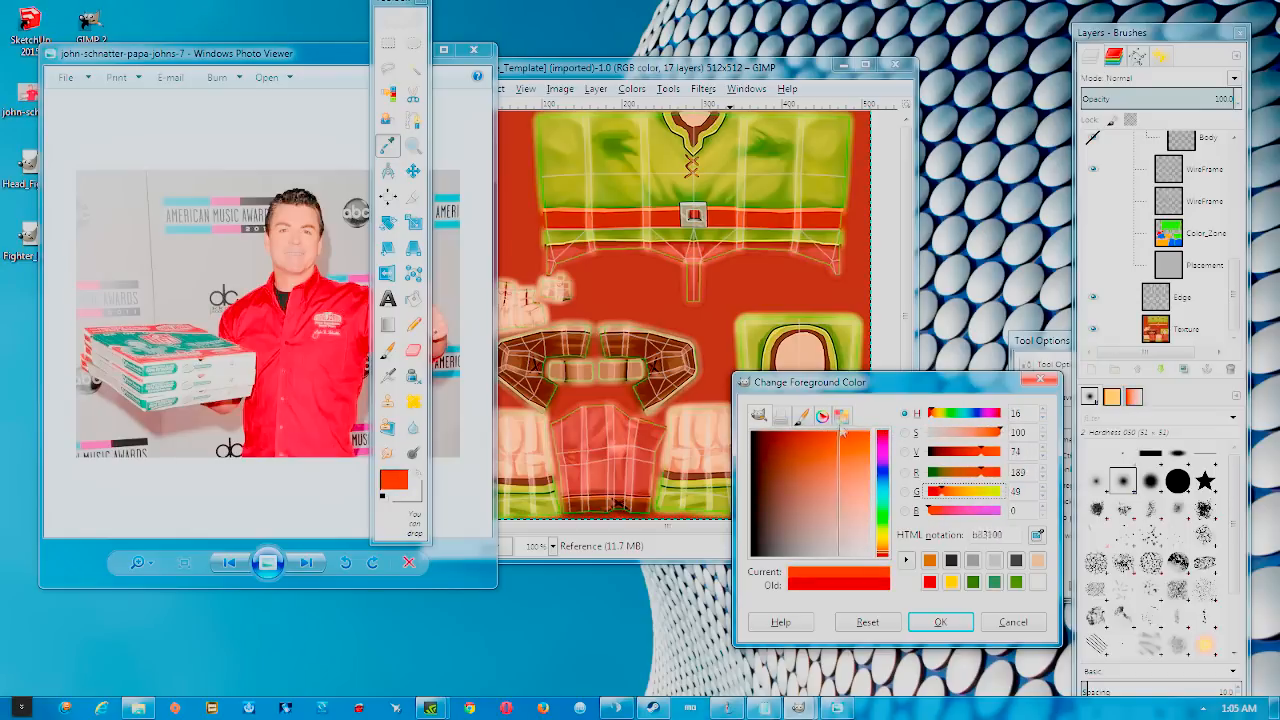
pyautogui.moveTo(946, 494); pyautogui.dragTo(926, 491)
pyautogui.moveTo(828, 458); pyautogui.dragTo(892, 450)
pyautogui.moveTo(990, 432); pyautogui.dragTo(982, 440)
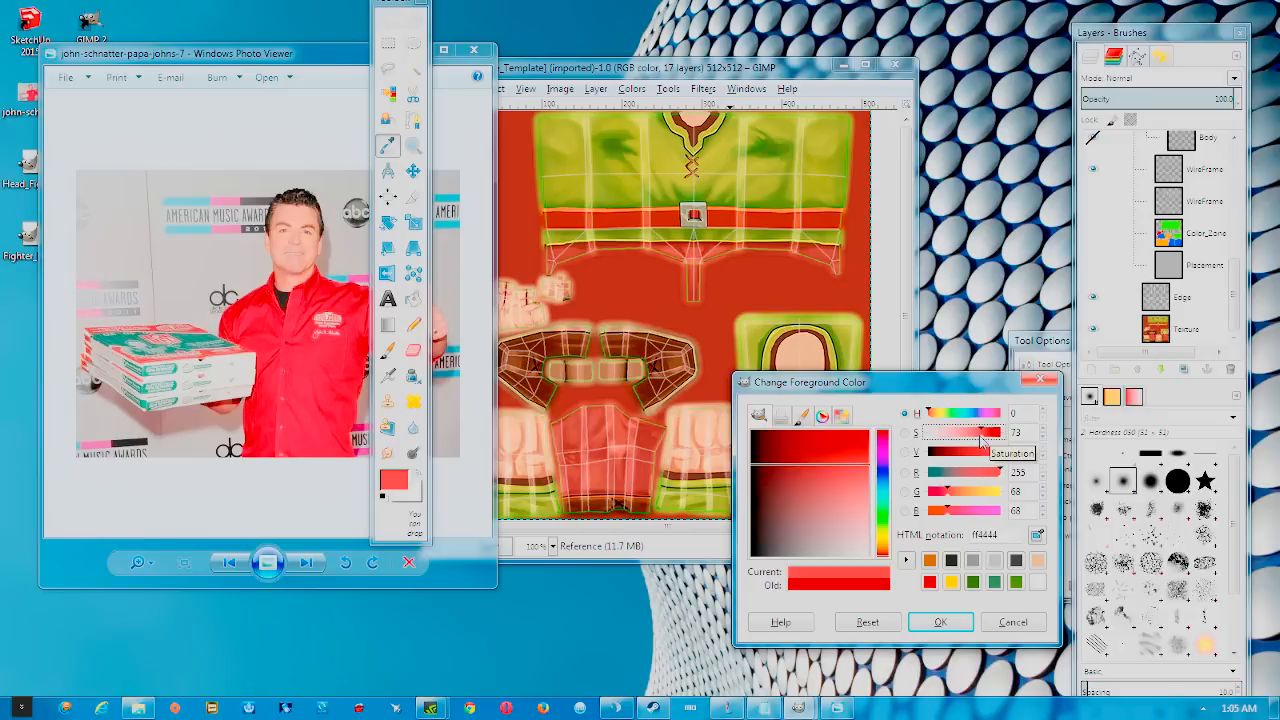
pyautogui.moveTo(866, 470); pyautogui.dragTo(867, 432)
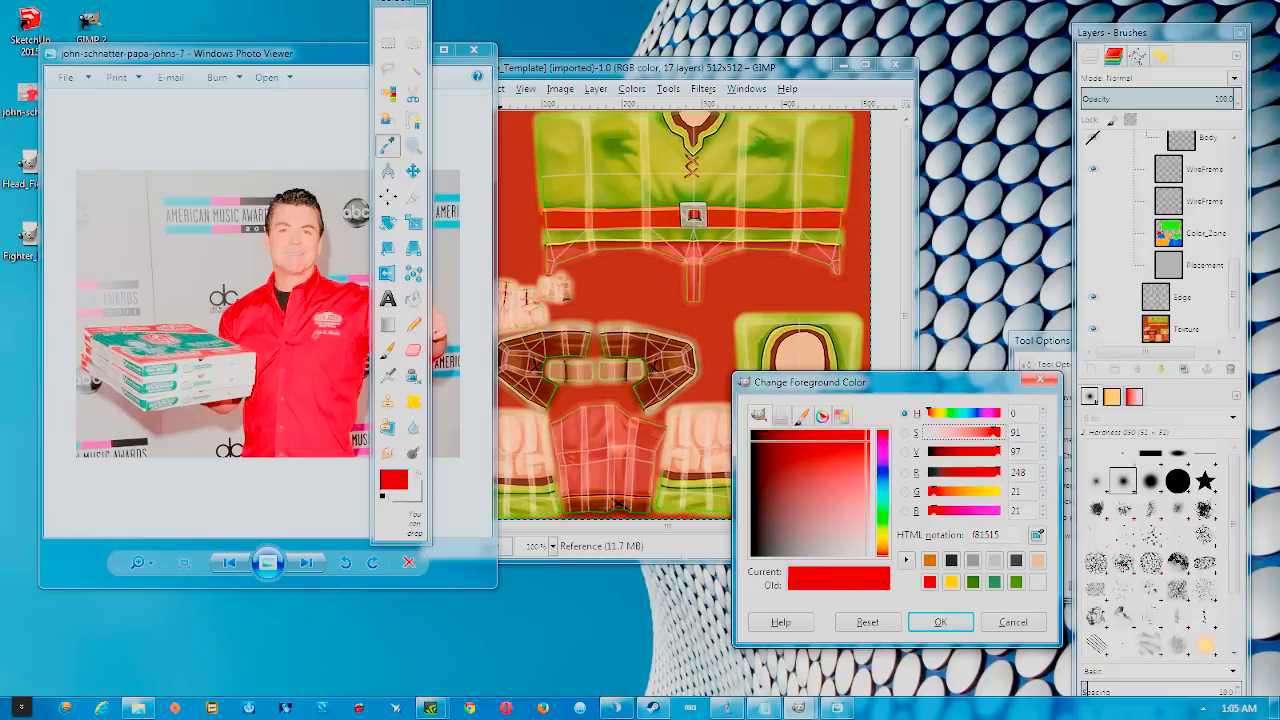
pyautogui.click(925, 634)
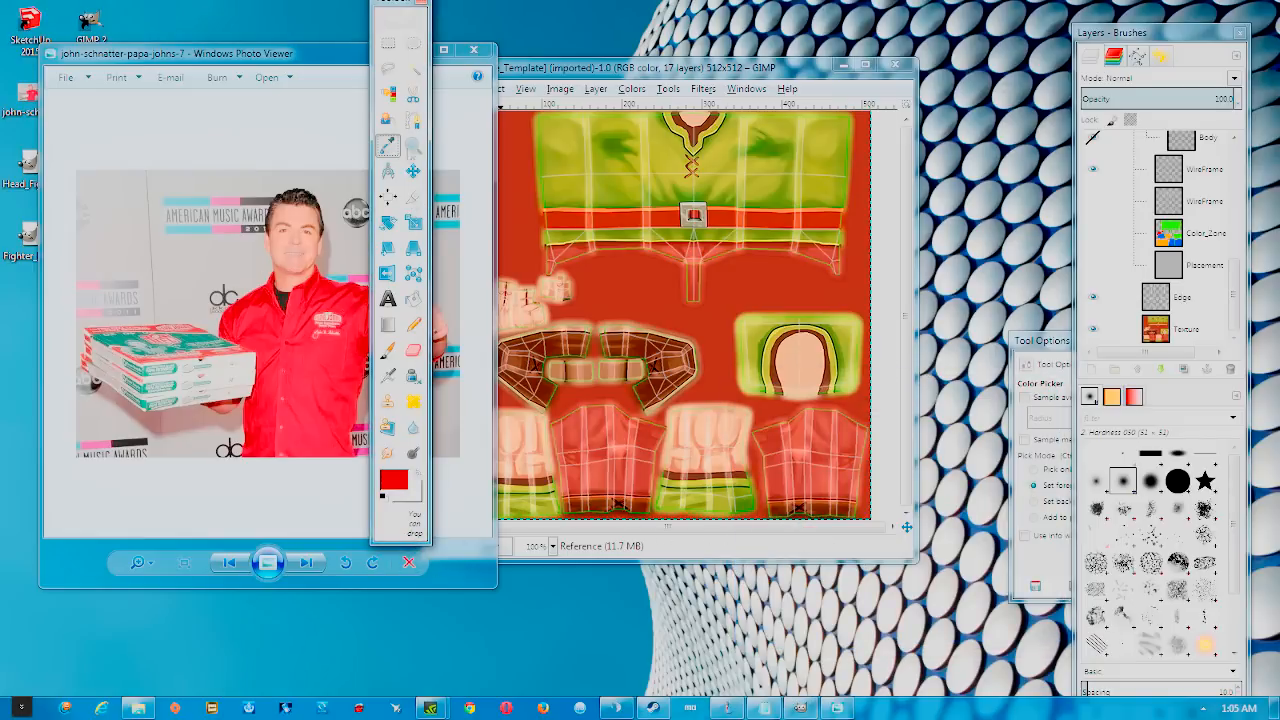
# Close the reference photo and dock the layers list beside the image
pyautogui.moveTo(395, 10); pyautogui.dragTo(951, 48)
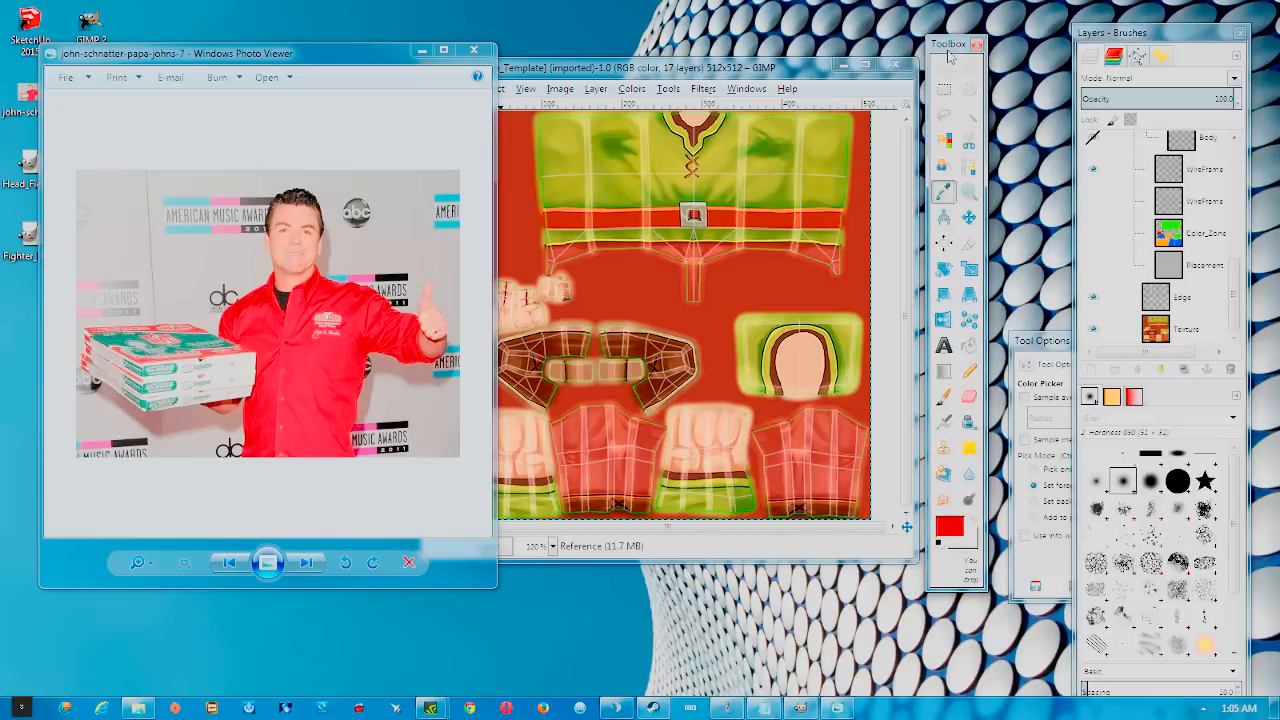
pyautogui.click(473, 49)
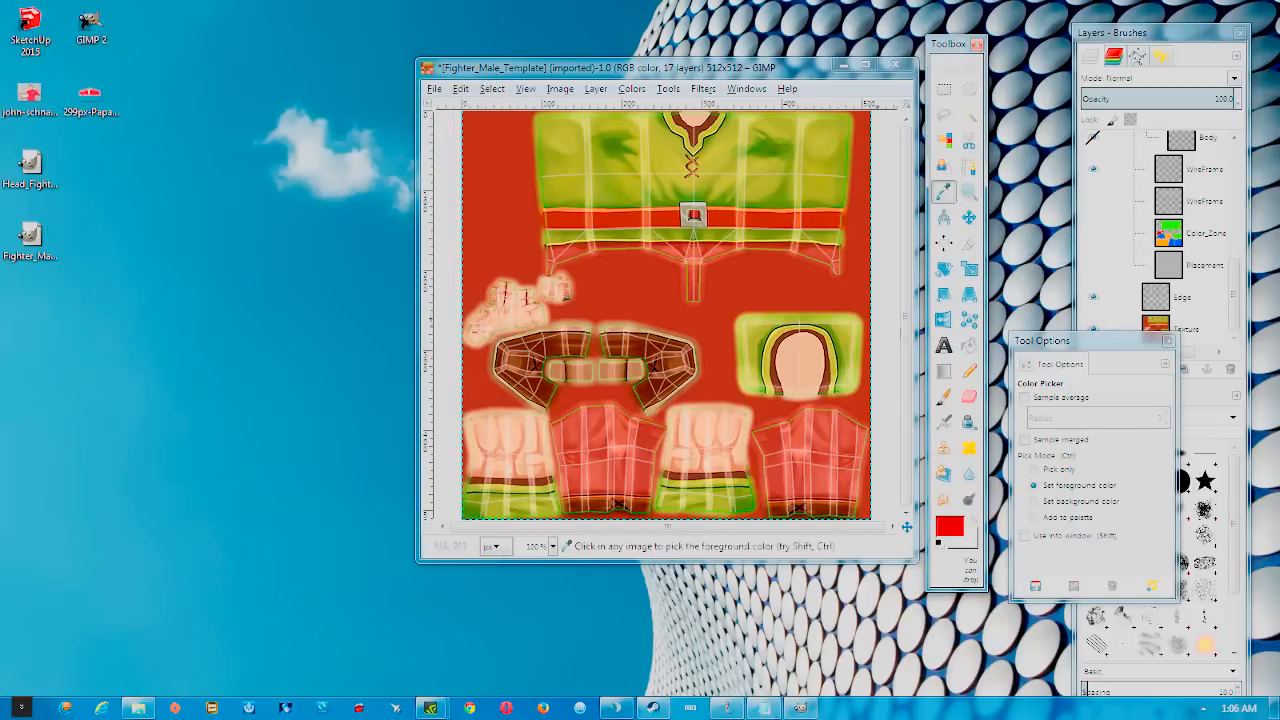
pyautogui.moveTo(1139, 40)
pyautogui.mouseDown()
pyautogui.moveTo(64, 40)
pyautogui.moveTo(290, 24)
pyautogui.mouseUp()
pyautogui.moveTo(379, 284); pyautogui.dragTo(376, 160)
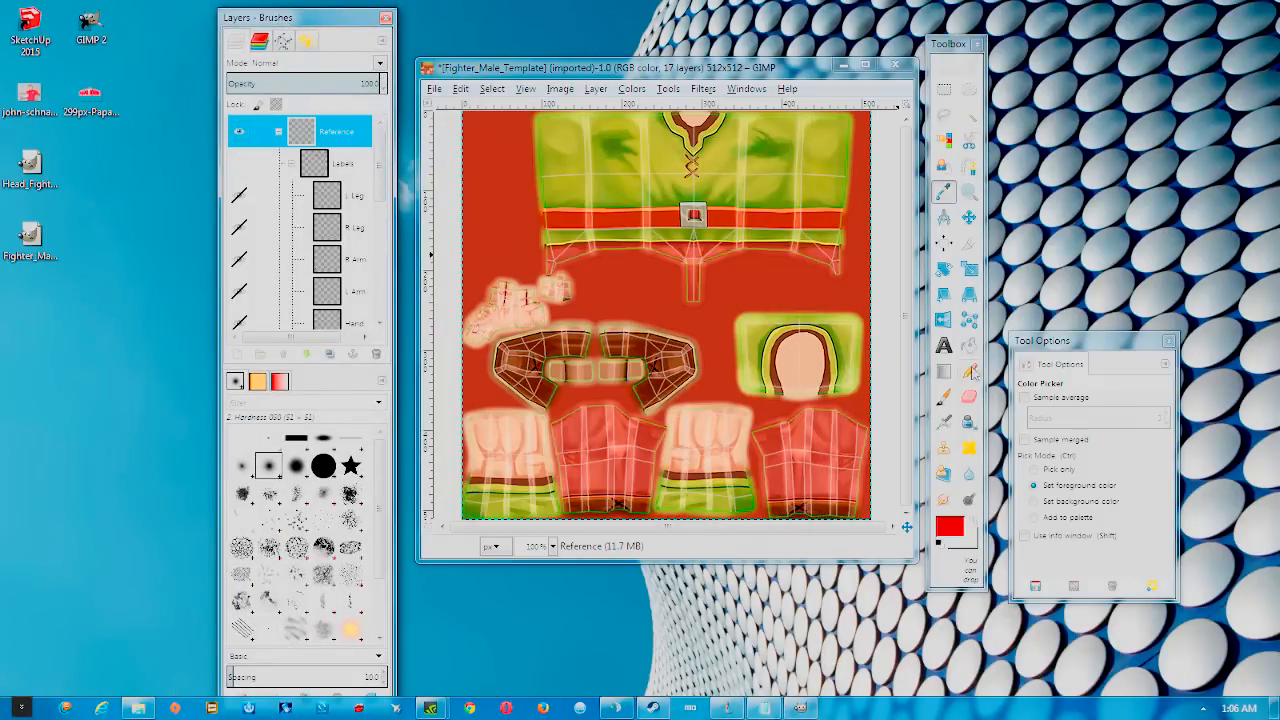
# Pick Free Select, zoom in on the belt, and maximize the image with docks at the edge
pyautogui.click(945, 116)
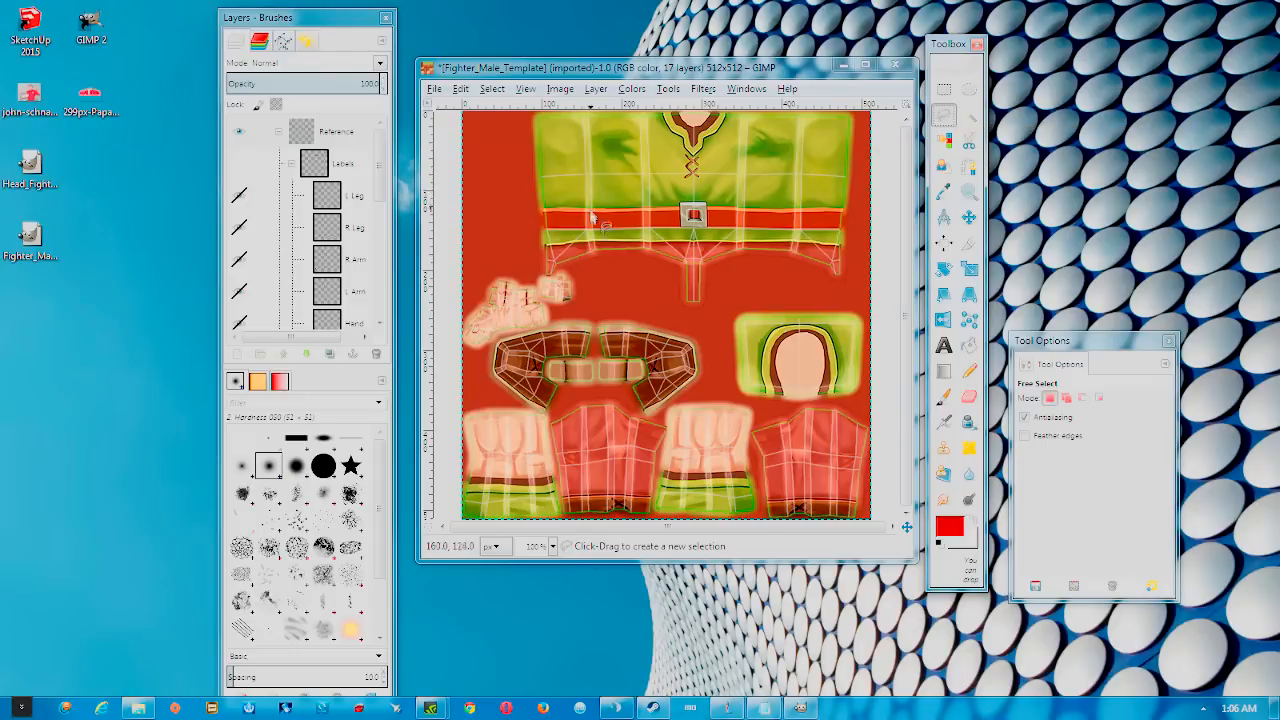
pyautogui.scroll(3, 610, 215)
pyautogui.click(869, 66)
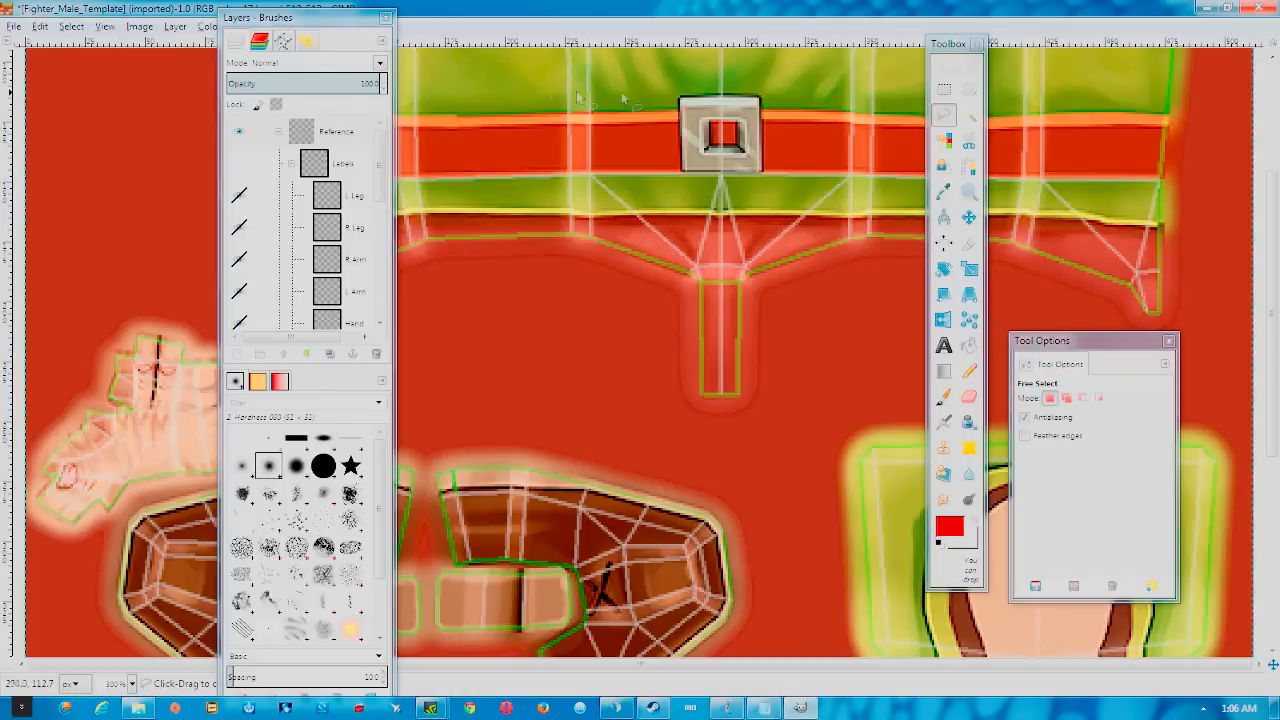
pyautogui.moveTo(278, 22); pyautogui.dragTo(1279, 27)
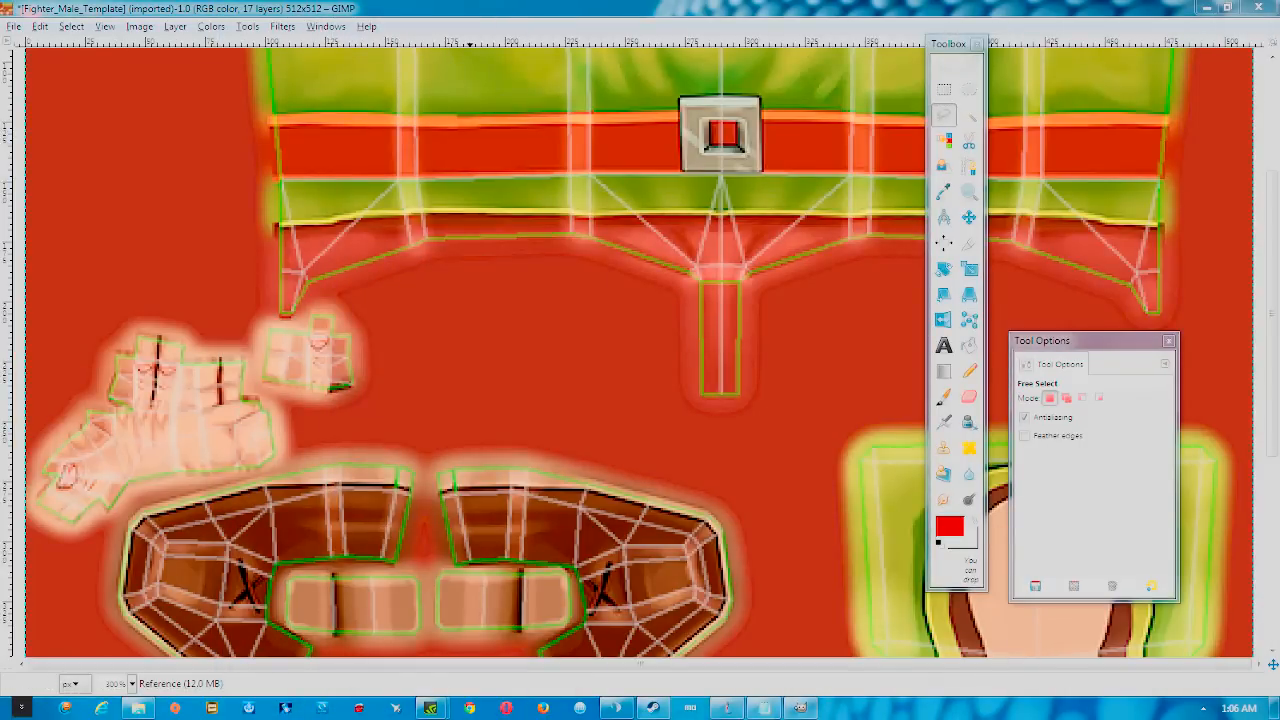
pyautogui.click(975, 44)
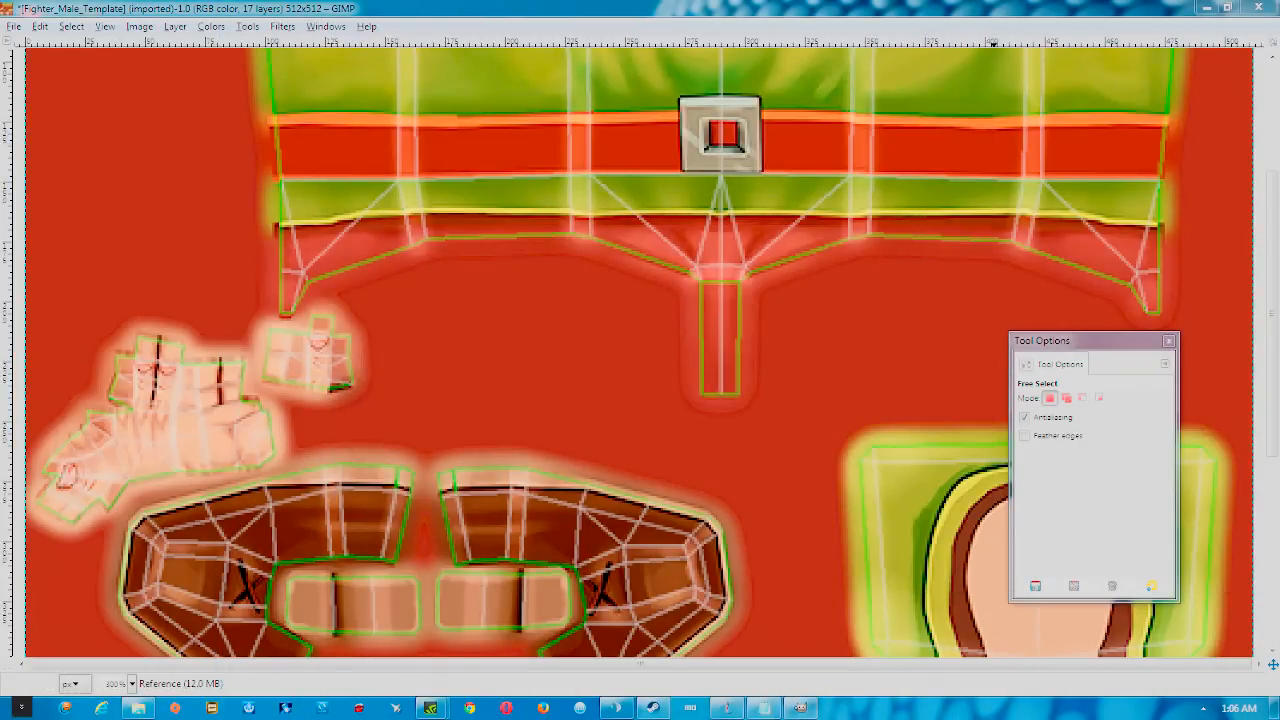
pyautogui.moveTo(1050, 352); pyautogui.dragTo(1279, 350)
pyautogui.moveTo(1279, 60); pyautogui.dragTo(1248, 35)
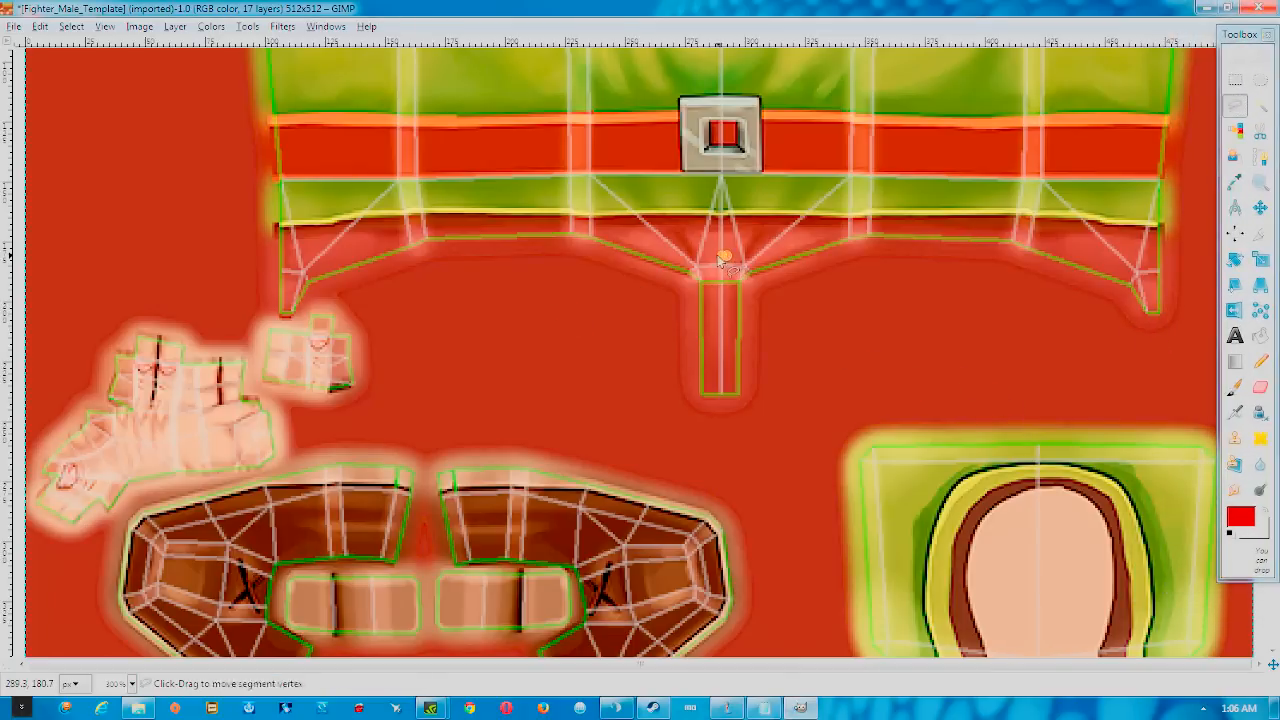
# Start and cancel a first selection outline on the belt
pyautogui.scroll(5, 725, 265)
pyautogui.click(724, 482)
pyautogui.rightClick(763, 425)
pyautogui.press('Escape')
pyautogui.press('Escape')
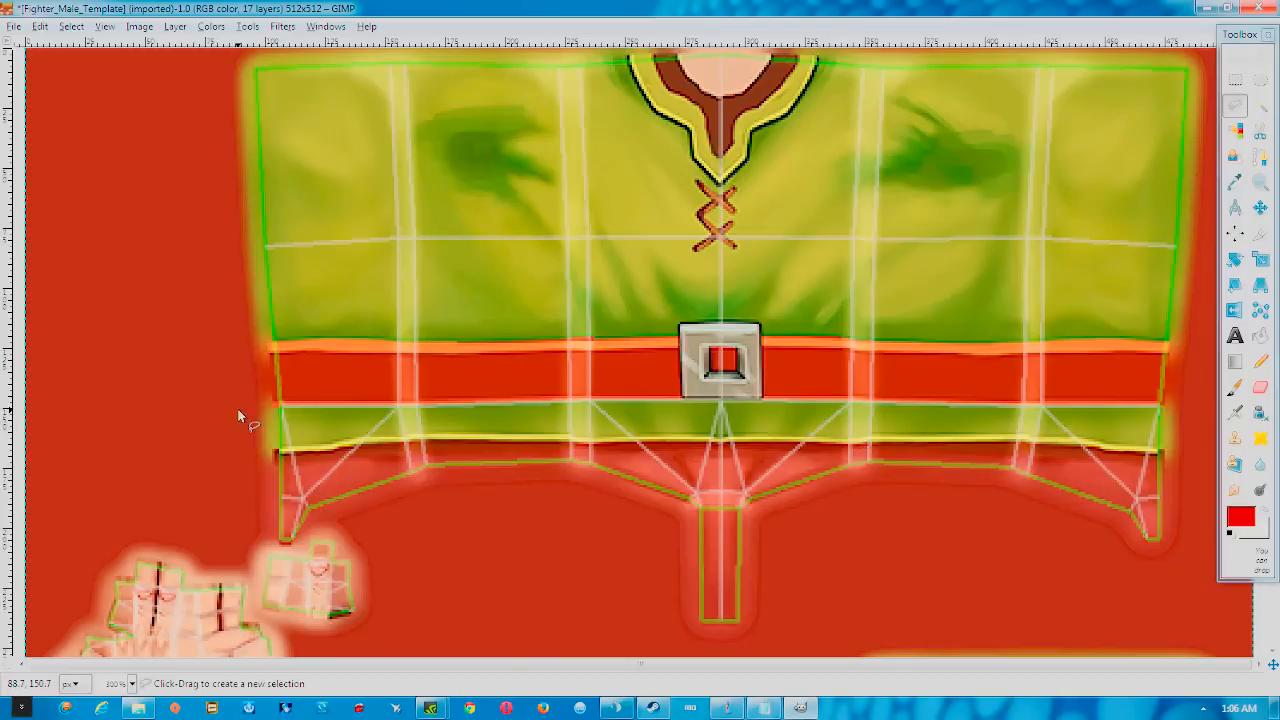
# Trace outline points along the belt's lower edge from the left corner to the right end
pyautogui.click(279, 455)
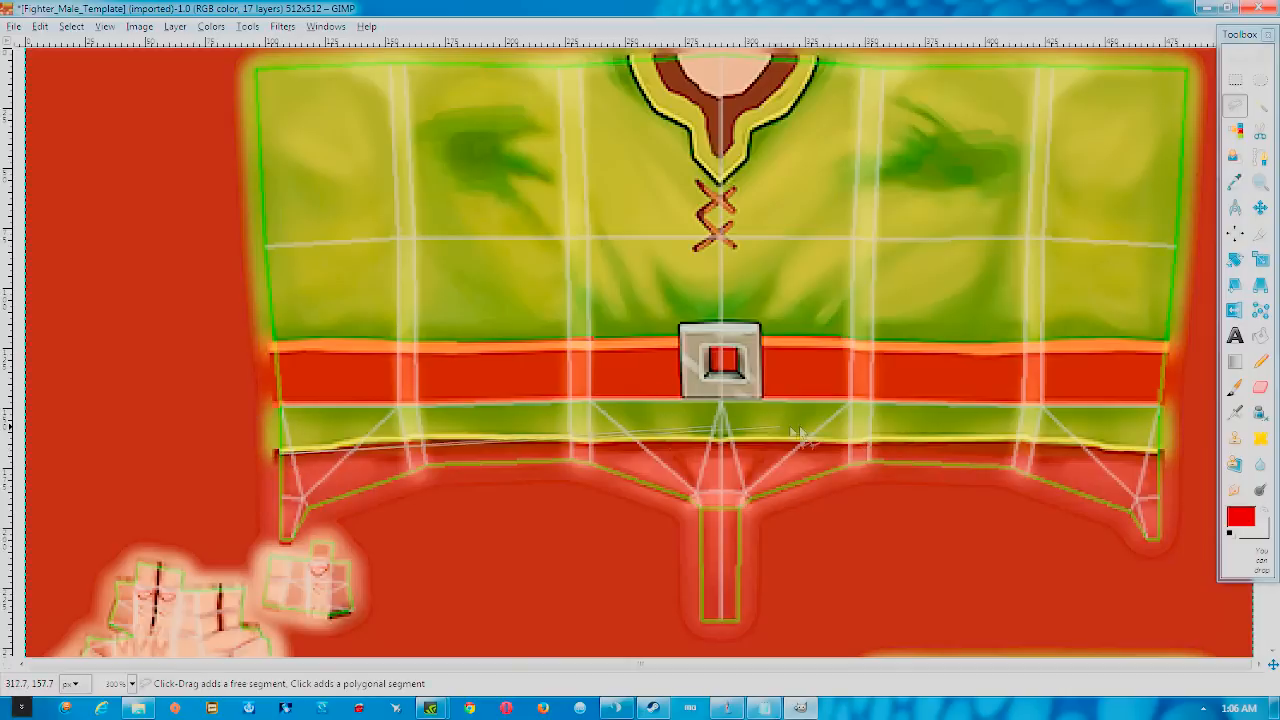
pyautogui.click(335, 449)
pyautogui.click(416, 442)
pyautogui.click(634, 440)
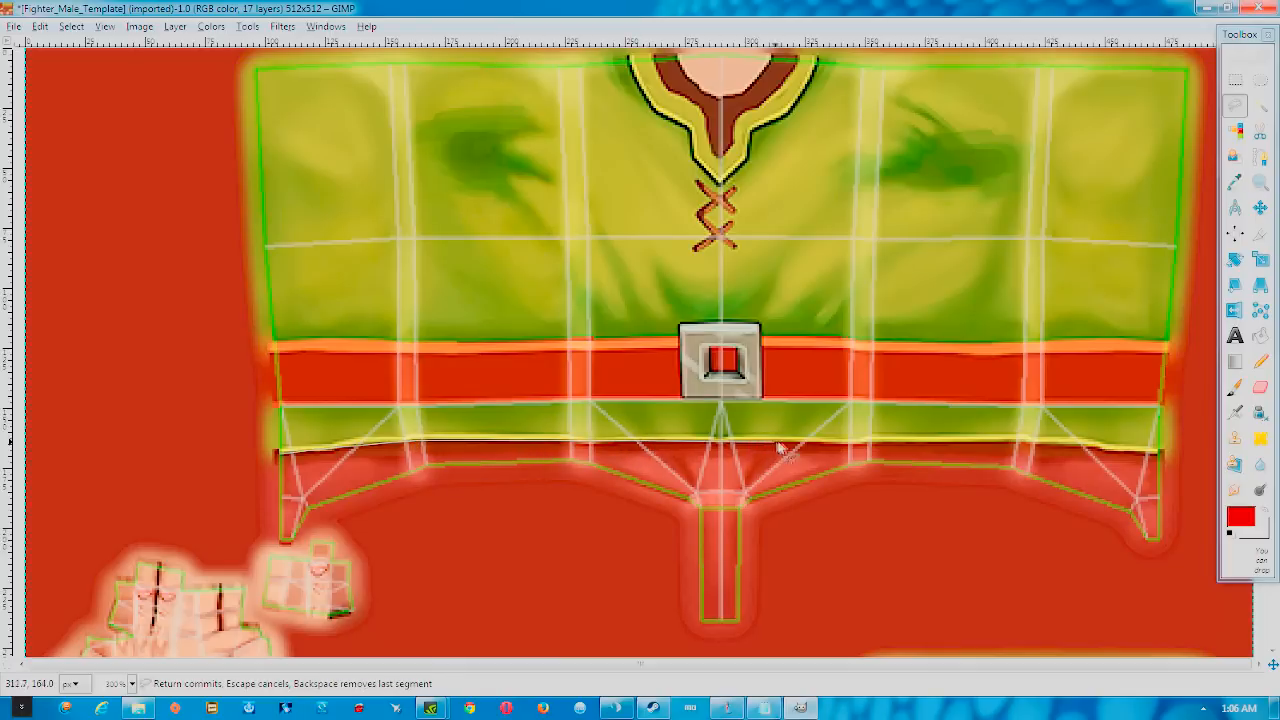
pyautogui.click(847, 443)
pyautogui.click(1015, 441)
pyautogui.click(1034, 442)
pyautogui.click(1082, 444)
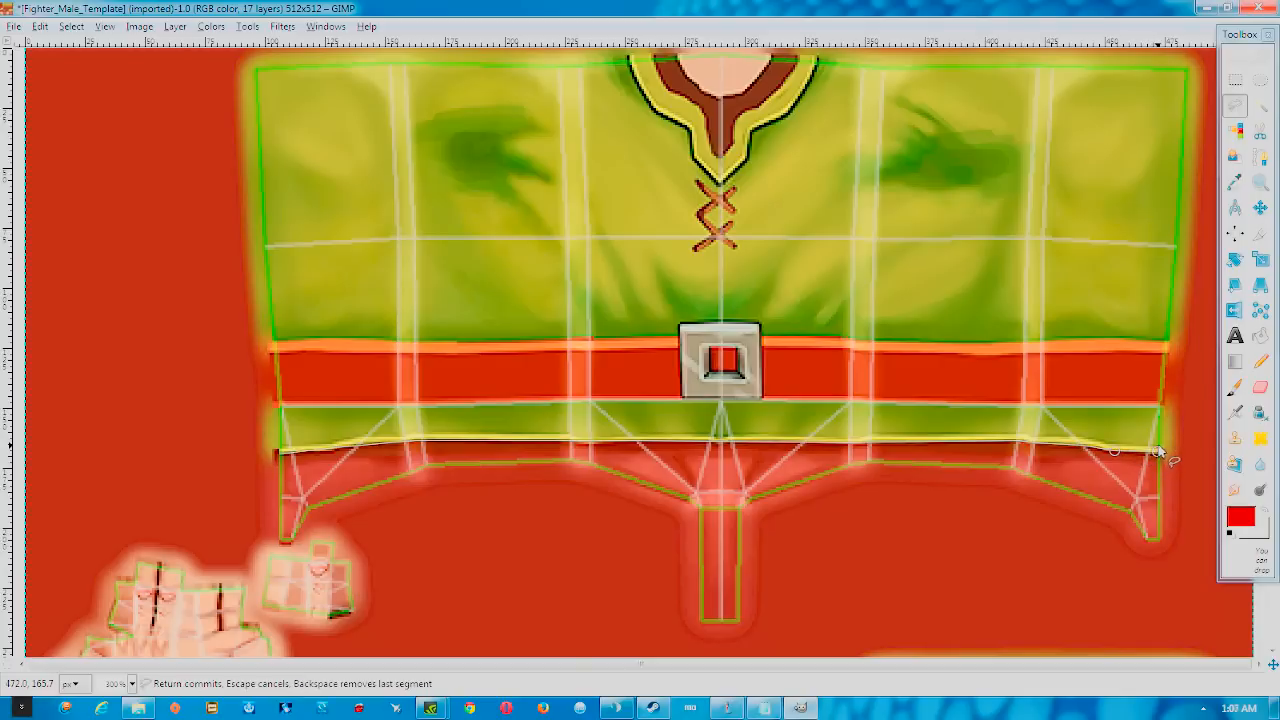
pyautogui.click(1158, 450)
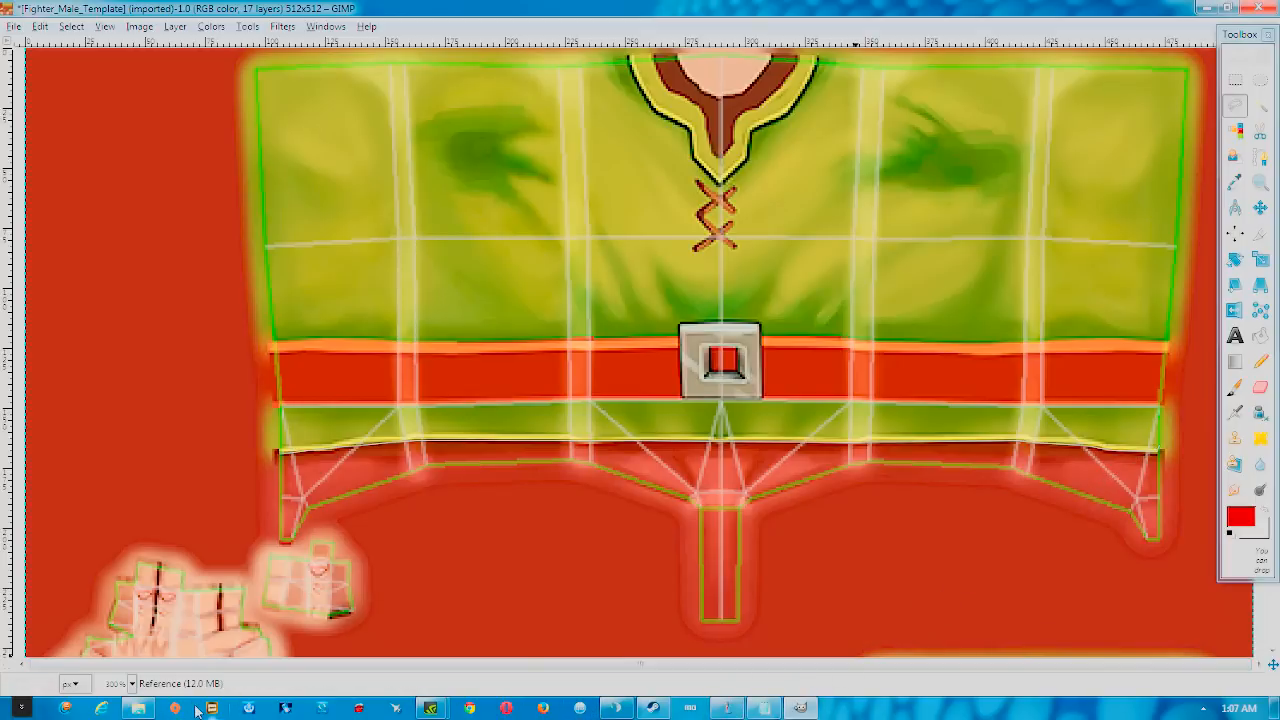
pyautogui.moveTo(492, 9); pyautogui.dragTo(573, 53)
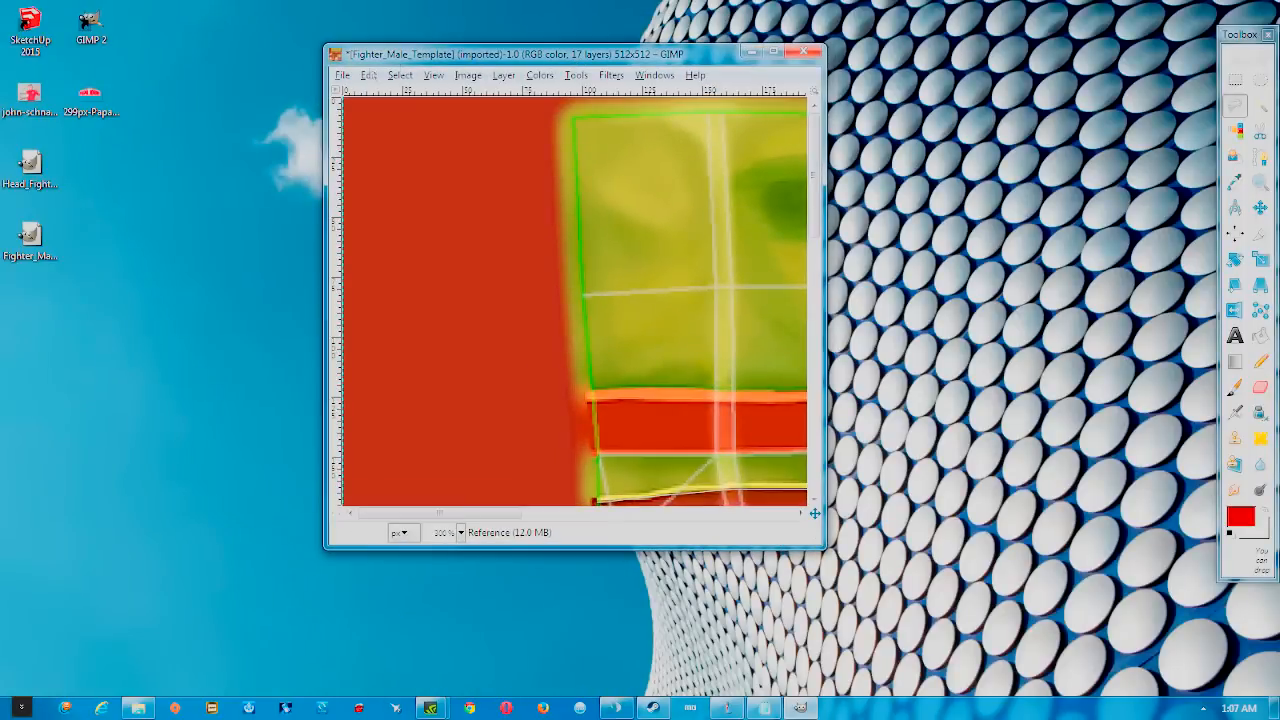
# Check the Papa John's reference photo, then restore GIMP to full screen
pyautogui.doubleClick(22, 101)
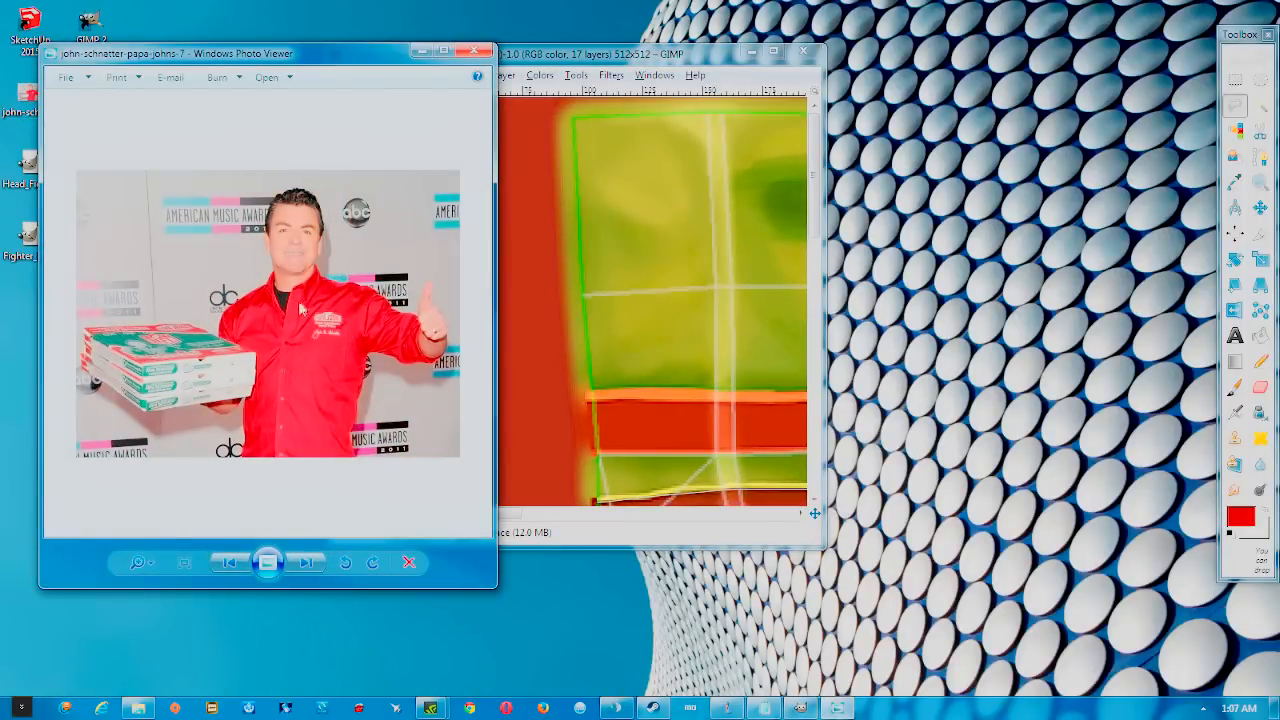
pyautogui.click(474, 51)
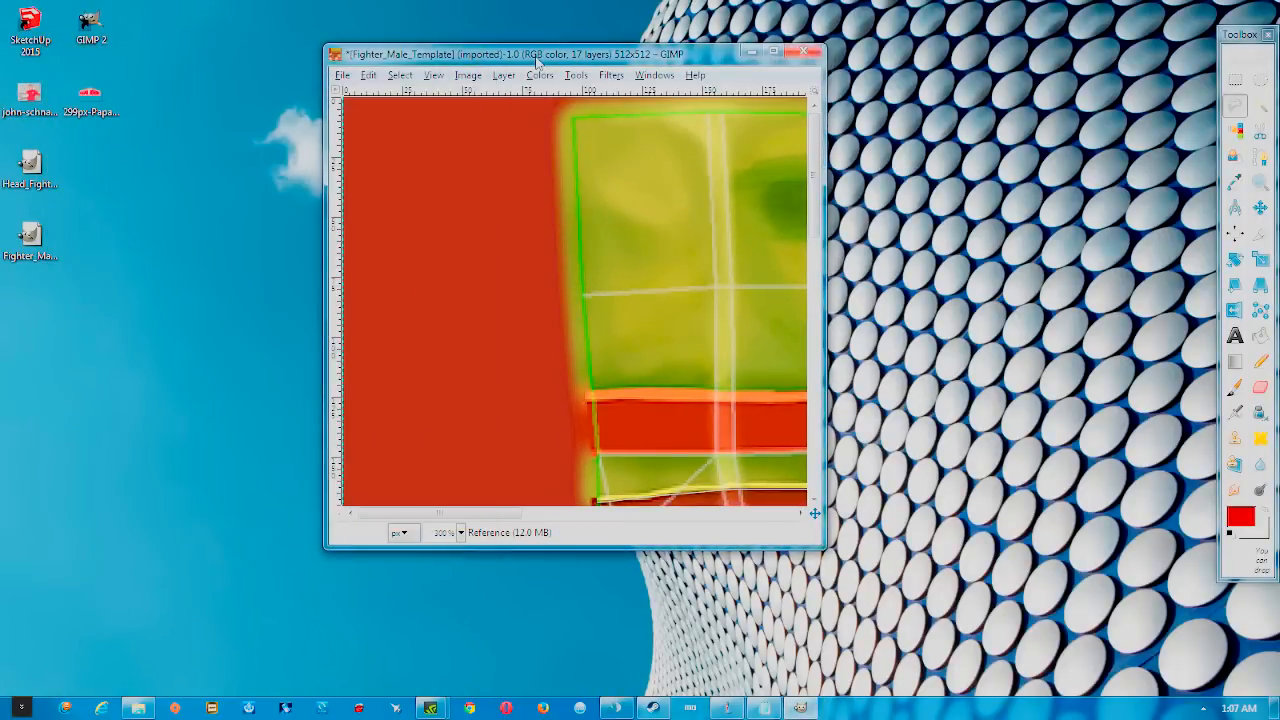
pyautogui.doubleClick(680, 53)
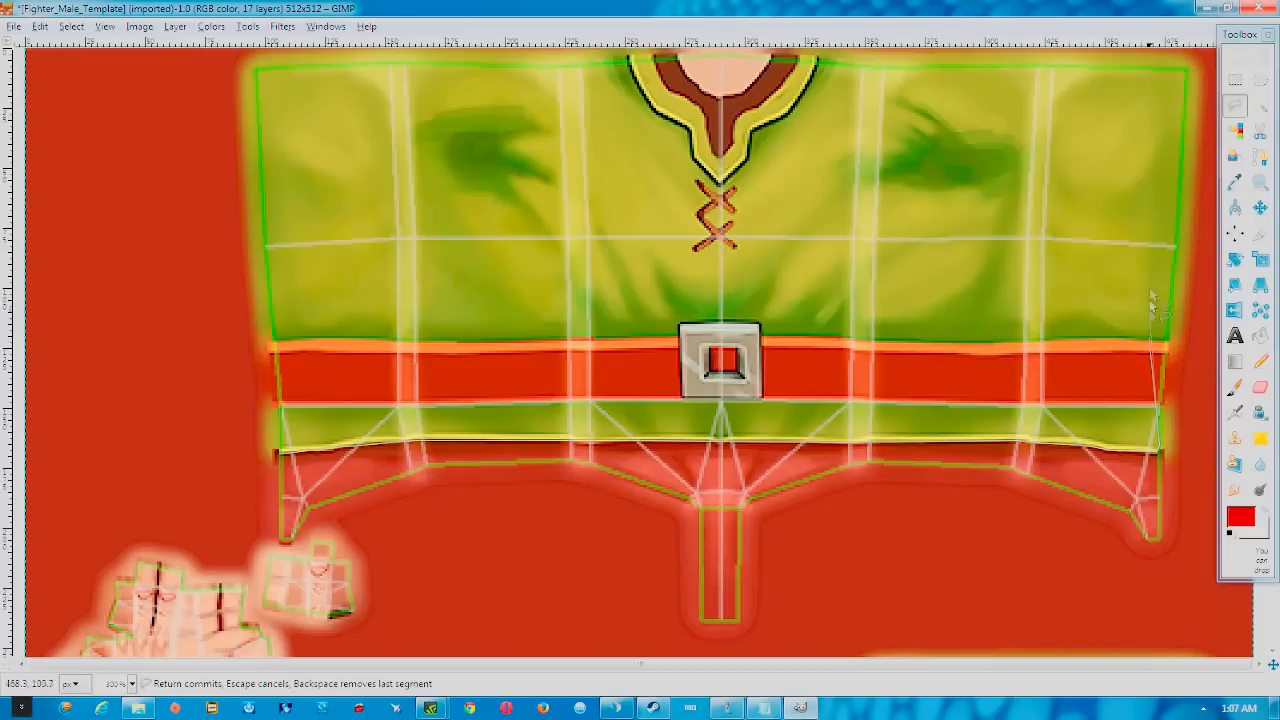
# Add outline points along the shirt's top edge, left edge and belt corner, then close the selection
pyautogui.click(1182, 72)
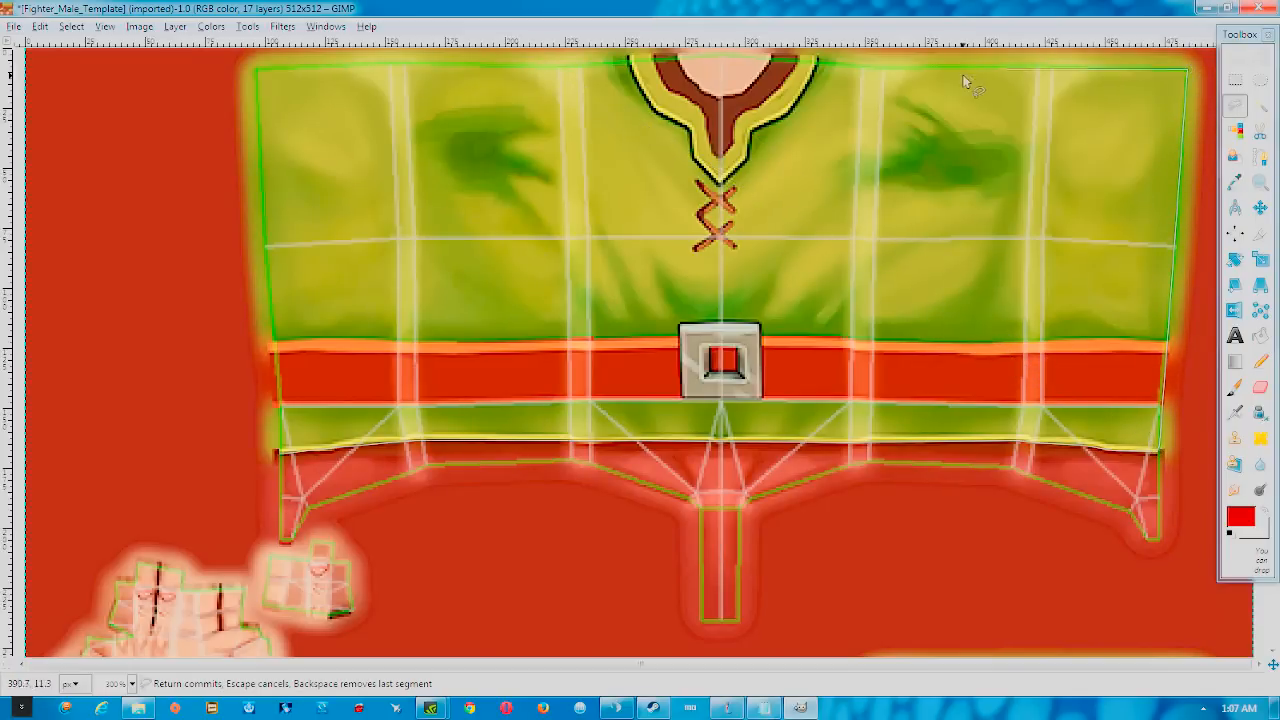
pyautogui.click(854, 65)
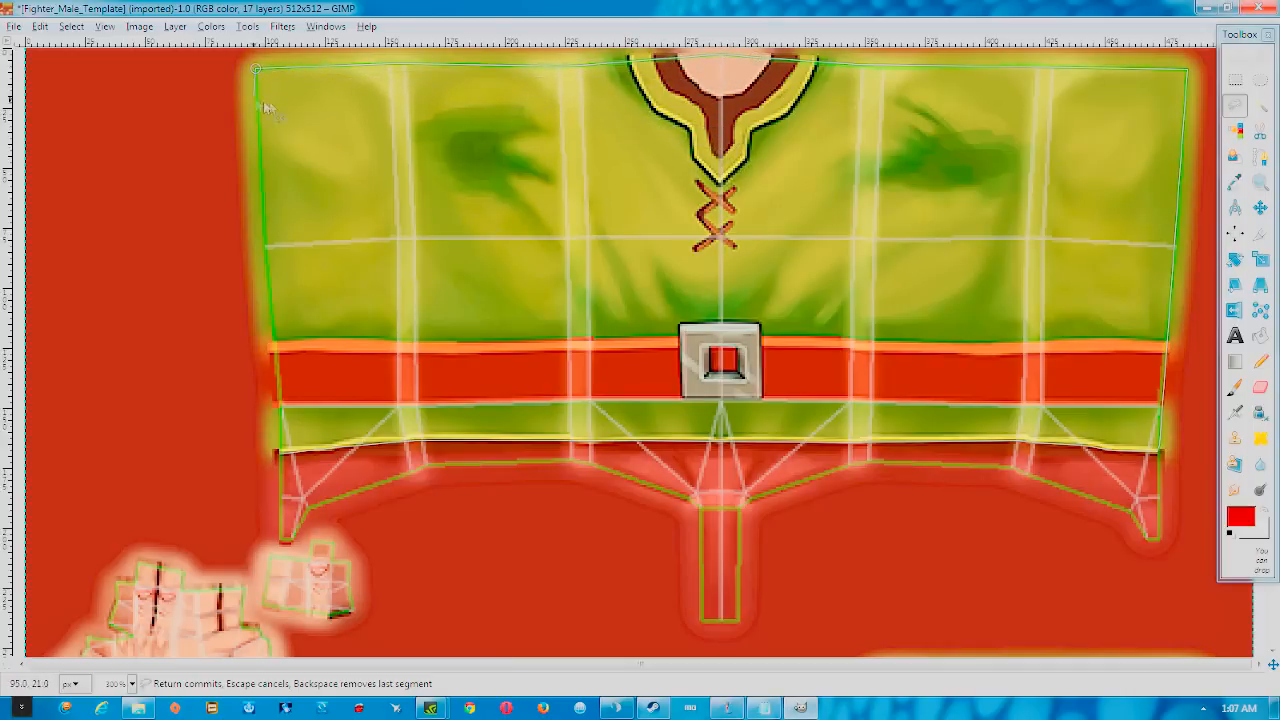
pyautogui.click(266, 253)
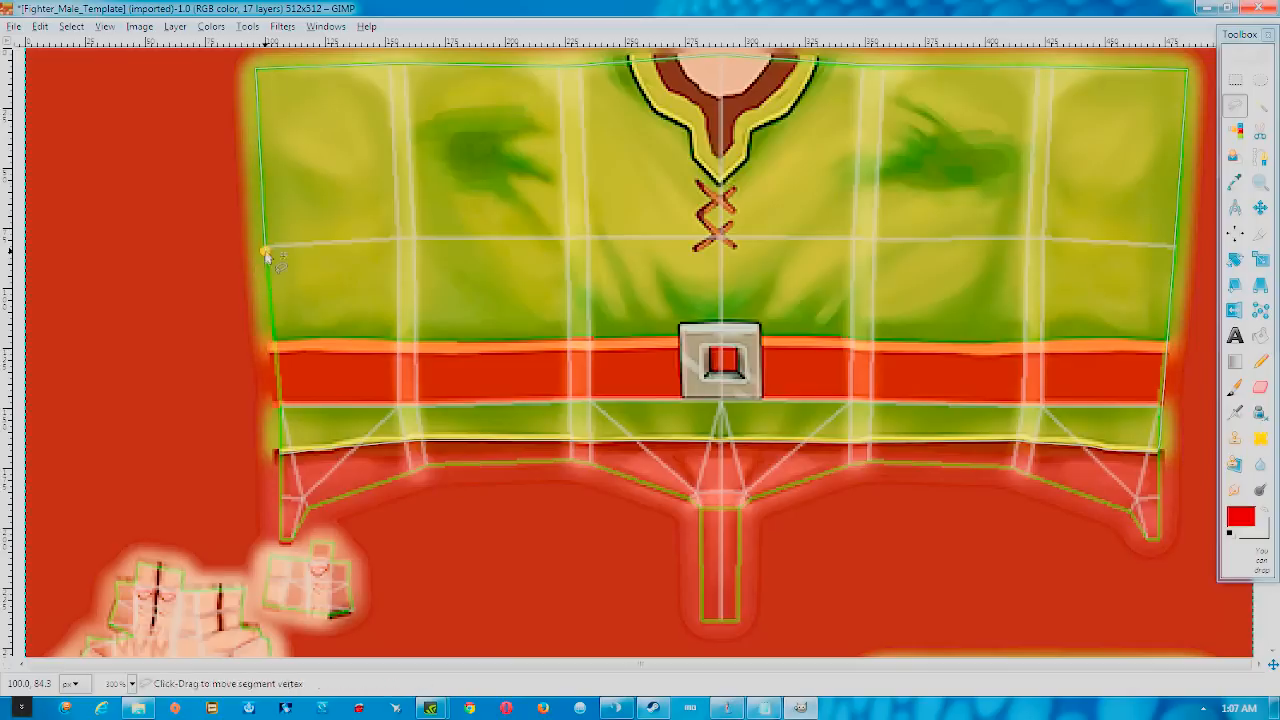
pyautogui.click(275, 349)
pyautogui.click(280, 457)
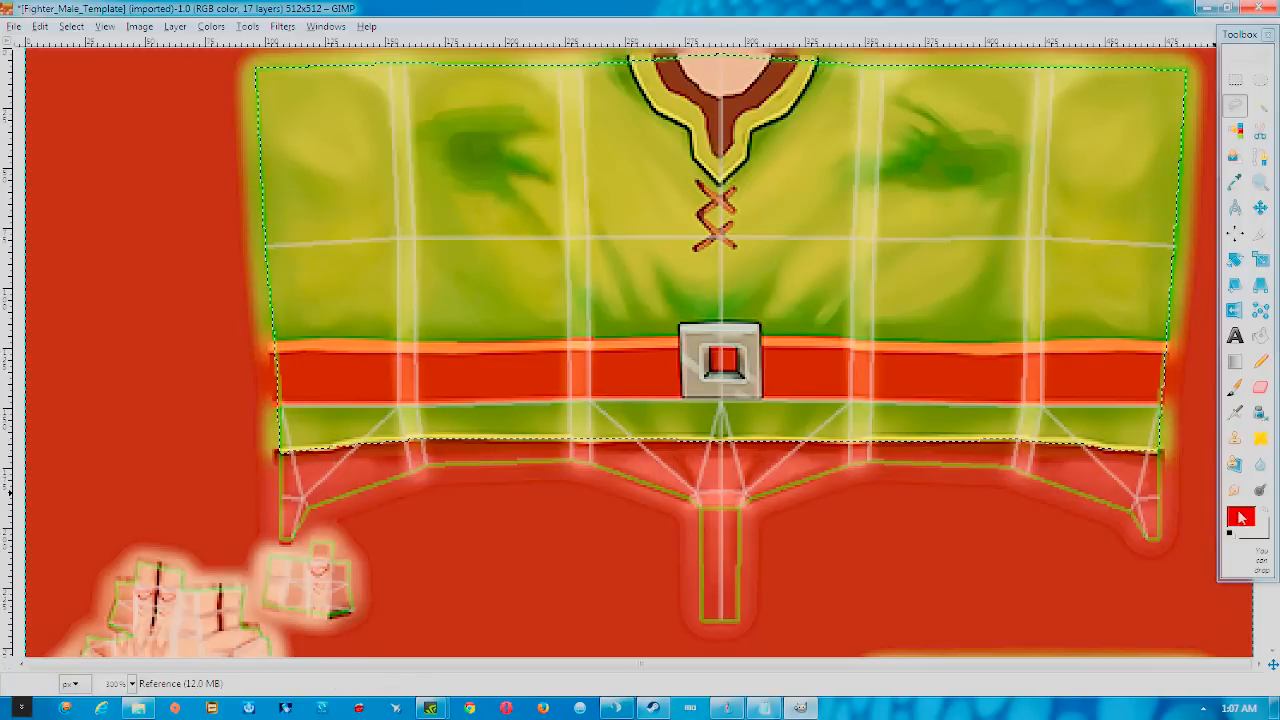
# Switch to the Paintbrush and set its size to 10
pyautogui.click(1235, 387)
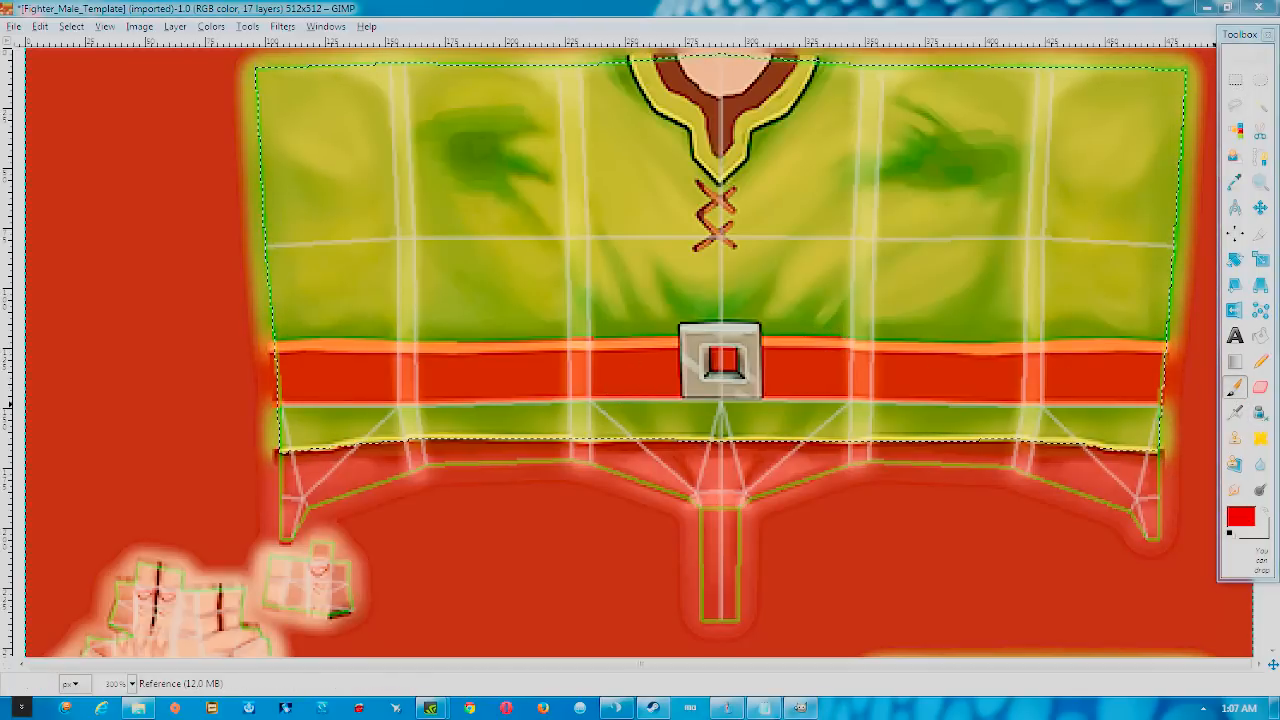
pyautogui.doubleClick(1236, 388)
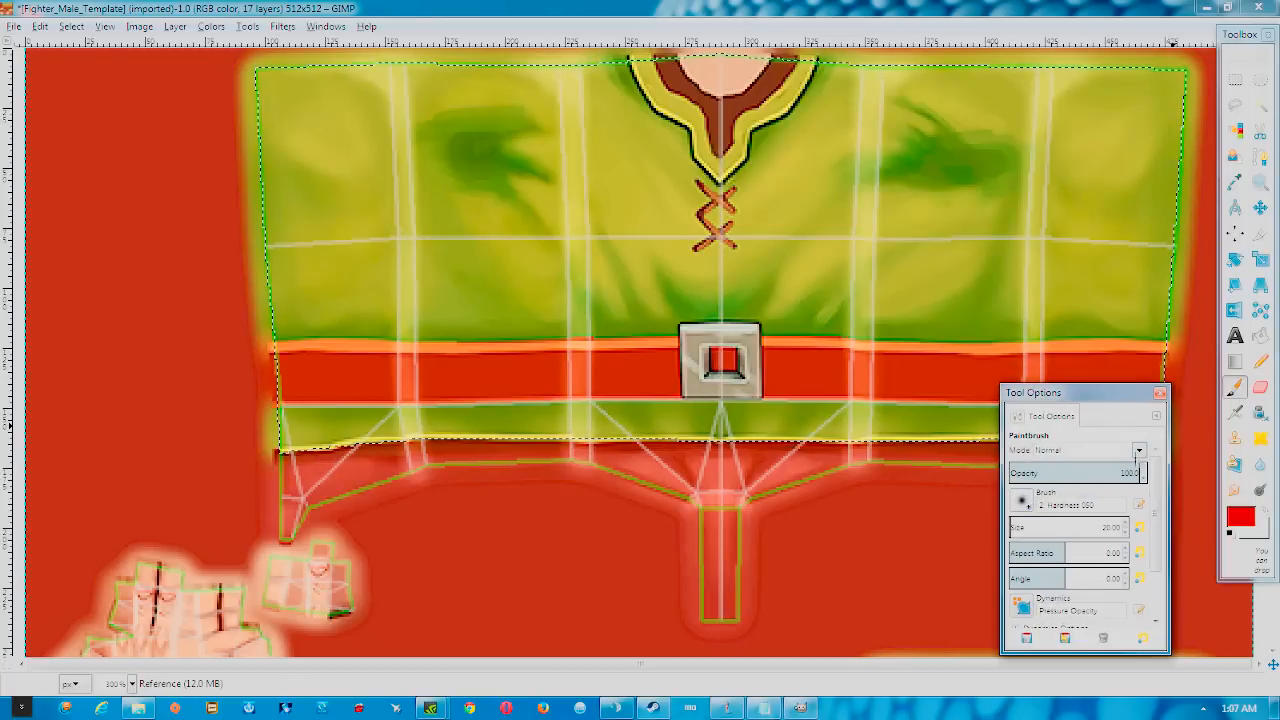
pyautogui.click(1159, 393)
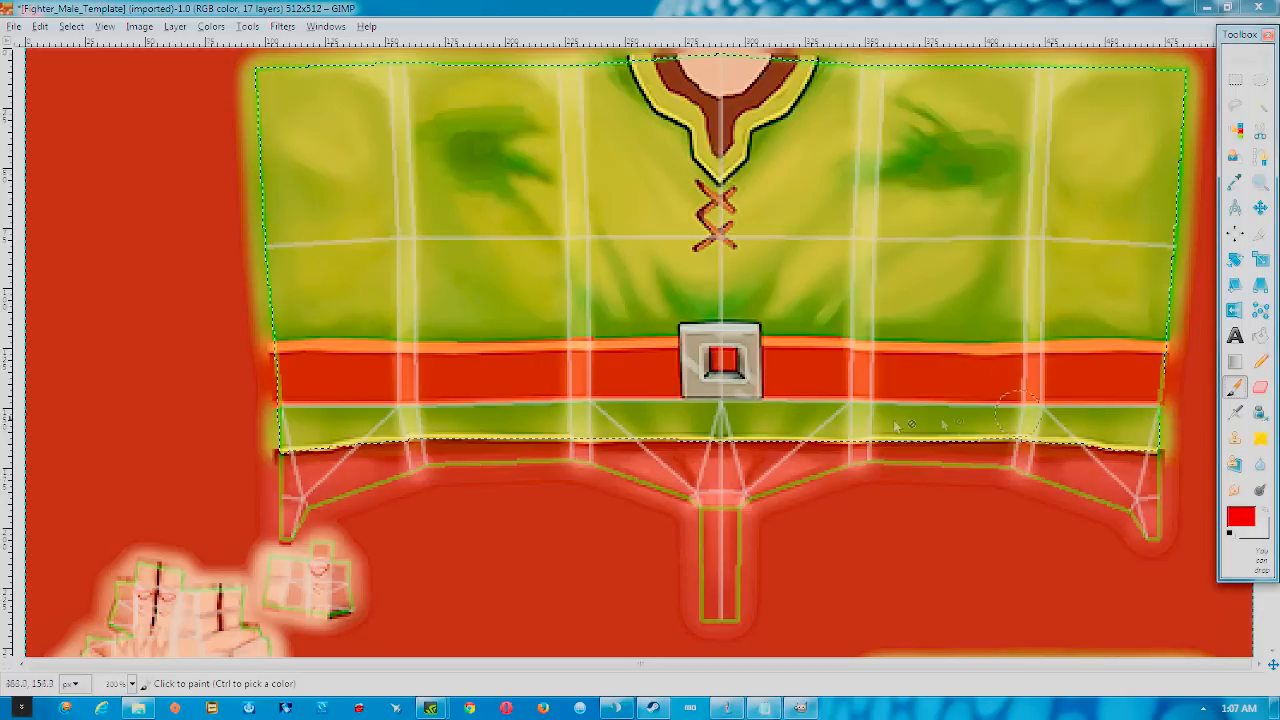
pyautogui.press(']')
pyautogui.press(']')
pyautogui.press(']')
pyautogui.press(']')
pyautogui.press(']')
pyautogui.press(']')
pyautogui.press(']')
pyautogui.press(']')
pyautogui.press(']')
pyautogui.press(']')
pyautogui.press(']')
pyautogui.press(']')
pyautogui.press(']')
pyautogui.press(']')
pyautogui.press(']')
pyautogui.press('[')
pyautogui.press('[')
pyautogui.press('[')
pyautogui.press('[')
pyautogui.press('[')
pyautogui.press('[')
pyautogui.press('[')
pyautogui.press('[')
pyautogui.press('[')
pyautogui.press('[')
pyautogui.press('[')
pyautogui.press('[')
pyautogui.press('[')
pyautogui.press('[')
pyautogui.press('[')
pyautogui.press('[')
pyautogui.press('[')
pyautogui.press('[')
pyautogui.press('[')
pyautogui.press('[')
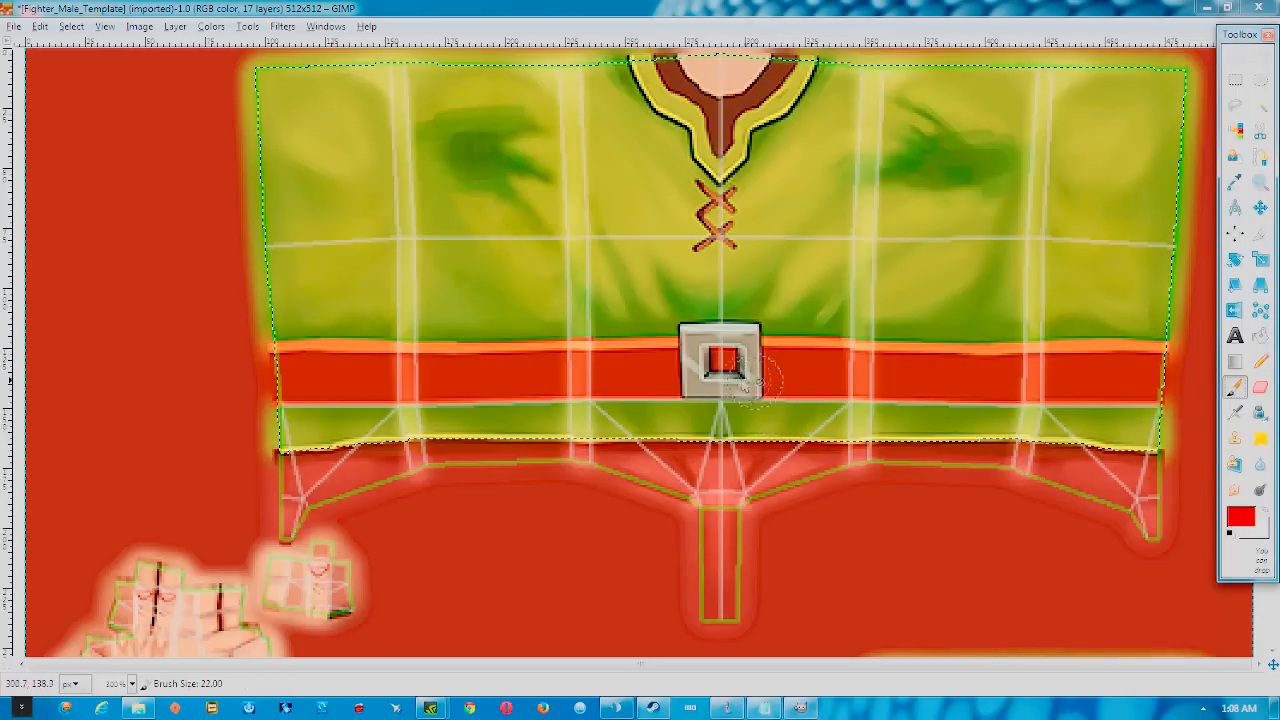
# Paint a short red stroke on the Texture layer above the belt's left end
pyautogui.click(284, 335)
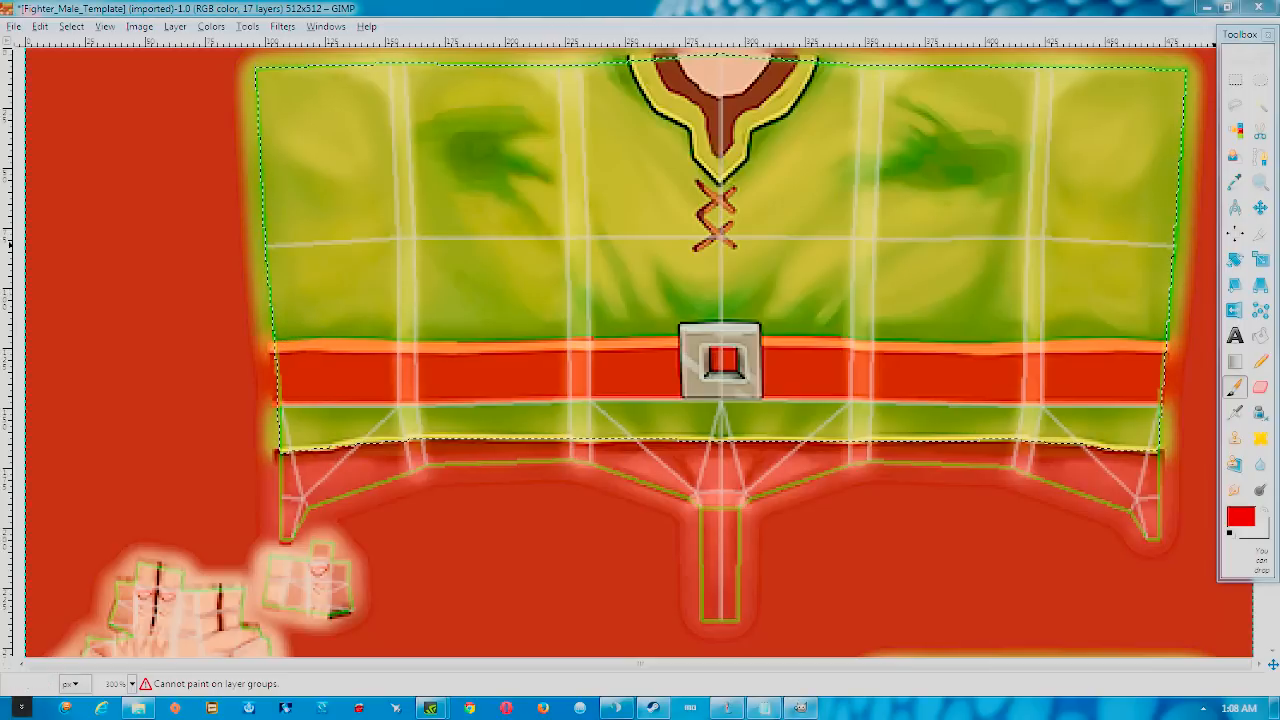
pyautogui.moveTo(1279, 72)
pyautogui.mouseDown()
pyautogui.moveTo(1080, 76)
pyautogui.moveTo(1010, 42)
pyautogui.moveTo(1279, 60)
pyautogui.mouseUp()
pyautogui.moveTo(335, 321)
pyautogui.mouseDown()
pyautogui.moveTo(388, 323)
pyautogui.moveTo(289, 333)
pyautogui.mouseUp()
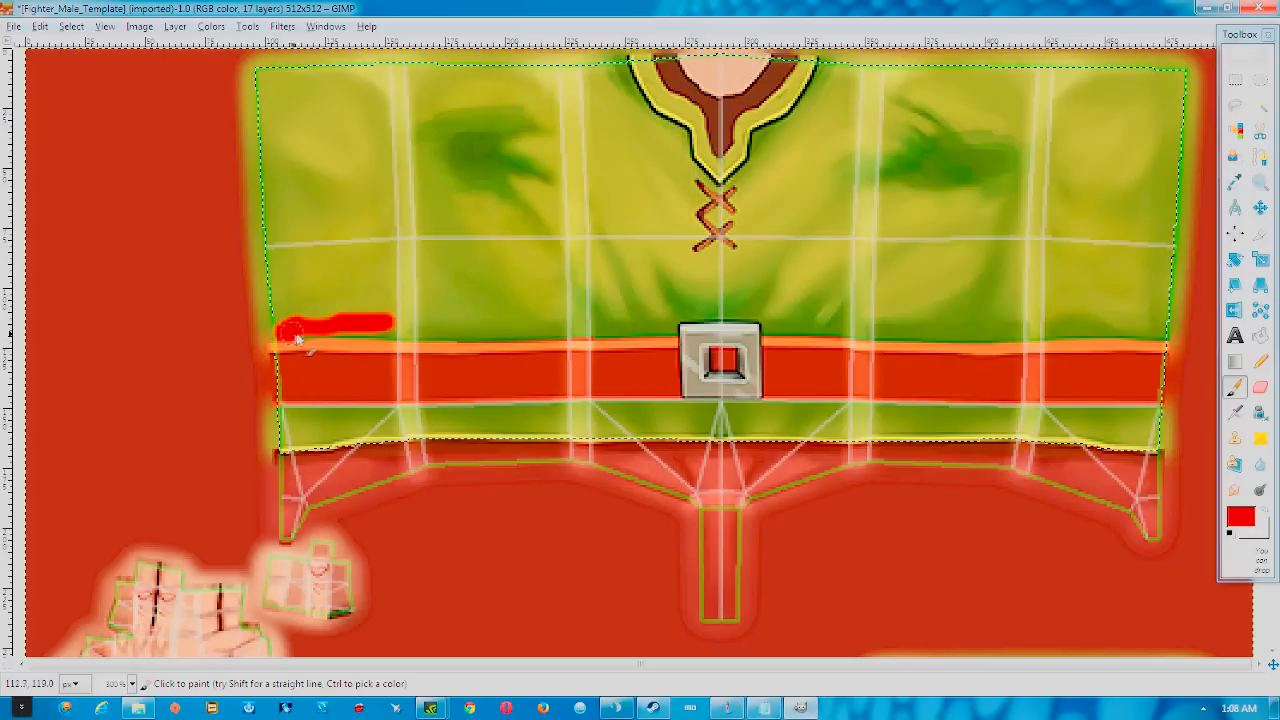
# Extend the red stroke rightward above the belt and adjust the brush size
pyautogui.moveTo(398, 334)
pyautogui.mouseDown()
pyautogui.moveTo(670, 336)
pyautogui.moveTo(594, 318)
pyautogui.moveTo(634, 317)
pyautogui.moveTo(646, 319)
pyautogui.moveTo(264, 331)
pyautogui.moveTo(276, 326)
pyautogui.moveTo(274, 287)
pyautogui.moveTo(279, 326)
pyautogui.moveTo(263, 83)
pyautogui.moveTo(266, 72)
pyautogui.moveTo(269, 85)
pyautogui.moveTo(321, 82)
pyautogui.moveTo(257, 70)
pyautogui.moveTo(585, 72)
pyautogui.moveTo(678, 146)
pyautogui.moveTo(675, 210)
pyautogui.moveTo(692, 180)
pyautogui.moveTo(713, 200)
pyautogui.moveTo(752, 193)
pyautogui.moveTo(640, 228)
pyautogui.moveTo(735, 215)
pyautogui.moveTo(668, 238)
pyautogui.moveTo(745, 252)
pyautogui.moveTo(685, 318)
pyautogui.moveTo(765, 315)
pyautogui.moveTo(722, 318)
pyautogui.moveTo(788, 295)
pyautogui.moveTo(585, 288)
pyautogui.moveTo(535, 311)
pyautogui.moveTo(293, 317)
pyautogui.moveTo(282, 118)
pyautogui.moveTo(310, 99)
pyautogui.moveTo(586, 86)
pyautogui.moveTo(640, 145)
pyautogui.moveTo(672, 210)
pyautogui.moveTo(657, 177)
pyautogui.moveTo(595, 268)
pyautogui.moveTo(305, 300)
pyautogui.moveTo(292, 115)
pyautogui.moveTo(570, 112)
pyautogui.moveTo(605, 130)
pyautogui.moveTo(630, 195)
pyautogui.moveTo(597, 208)
pyautogui.mouseUp()
pyautogui.press('[')
# With a size-51 brush, paint red over the shirt's left part and from the centre notch to the right edge
pyautogui.press(']')
pyautogui.press(']')
pyautogui.press(']')
pyautogui.press(']')
pyautogui.press(']')
pyautogui.press(']')
pyautogui.press(']')
pyautogui.press(']')
pyautogui.press(']')
pyautogui.press(']')
pyautogui.press(']')
pyautogui.press(']')
pyautogui.press(']')
pyautogui.press(']')
pyautogui.press(']')
pyautogui.press(']')
pyautogui.press(']')
pyautogui.press(']')
pyautogui.moveTo(366, 268)
pyautogui.mouseDown()
pyautogui.moveTo(411, 263)
pyautogui.moveTo(334, 233)
pyautogui.moveTo(323, 138)
pyautogui.moveTo(379, 128)
pyautogui.moveTo(459, 170)
pyautogui.moveTo(491, 220)
pyautogui.moveTo(460, 240)
pyautogui.moveTo(460, 258)
pyautogui.moveTo(623, 222)
pyautogui.moveTo(619, 198)
pyautogui.moveTo(539, 157)
pyautogui.moveTo(570, 145)
pyautogui.moveTo(507, 155)
pyautogui.mouseUp()
pyautogui.moveTo(830, 245)
pyautogui.mouseDown()
pyautogui.moveTo(787, 243)
pyautogui.moveTo(812, 282)
pyautogui.moveTo(760, 260)
pyautogui.moveTo(932, 245)
pyautogui.moveTo(948, 253)
pyautogui.moveTo(800, 270)
pyautogui.moveTo(1116, 280)
pyautogui.moveTo(1129, 130)
pyautogui.moveTo(1170, 92)
pyautogui.moveTo(1152, 311)
pyautogui.moveTo(1058, 272)
pyautogui.moveTo(1054, 257)
pyautogui.moveTo(1128, 232)
pyautogui.moveTo(1102, 183)
pyautogui.moveTo(1124, 252)
pyautogui.mouseUp()
pyautogui.hotkey('ctrl', 'z')
pyautogui.moveTo(798, 255)
pyautogui.mouseDown()
pyautogui.moveTo(754, 271)
pyautogui.moveTo(912, 292)
pyautogui.moveTo(1159, 292)
pyautogui.moveTo(1175, 102)
pyautogui.moveTo(1139, 88)
pyautogui.moveTo(882, 92)
pyautogui.moveTo(837, 153)
pyautogui.moveTo(761, 205)
pyautogui.moveTo(979, 205)
pyautogui.moveTo(887, 228)
pyautogui.moveTo(1052, 243)
pyautogui.moveTo(1104, 207)
pyautogui.moveTo(1041, 222)
pyautogui.moveTo(1030, 180)
pyautogui.moveTo(945, 137)
pyautogui.moveTo(802, 152)
pyautogui.moveTo(905, 184)
pyautogui.mouseUp()
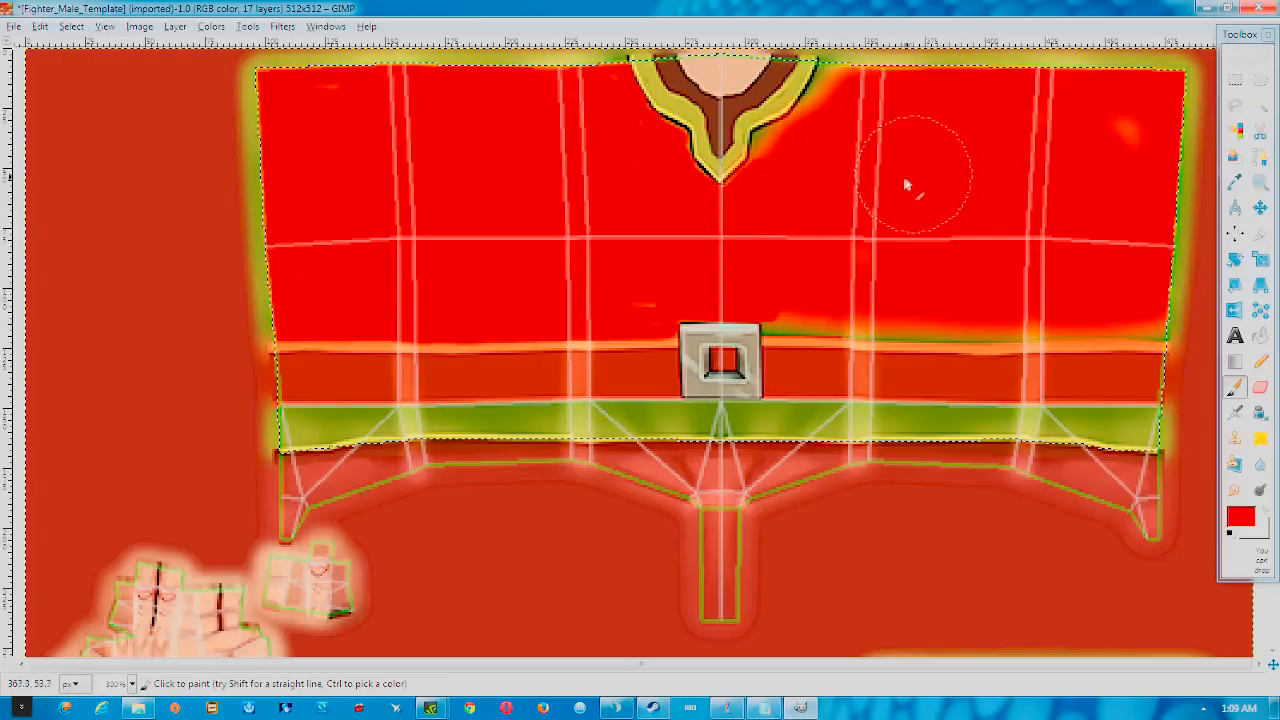
# Touch up the olive glow by the collar and the belt's top edge with a small brush
pyautogui.press('[')
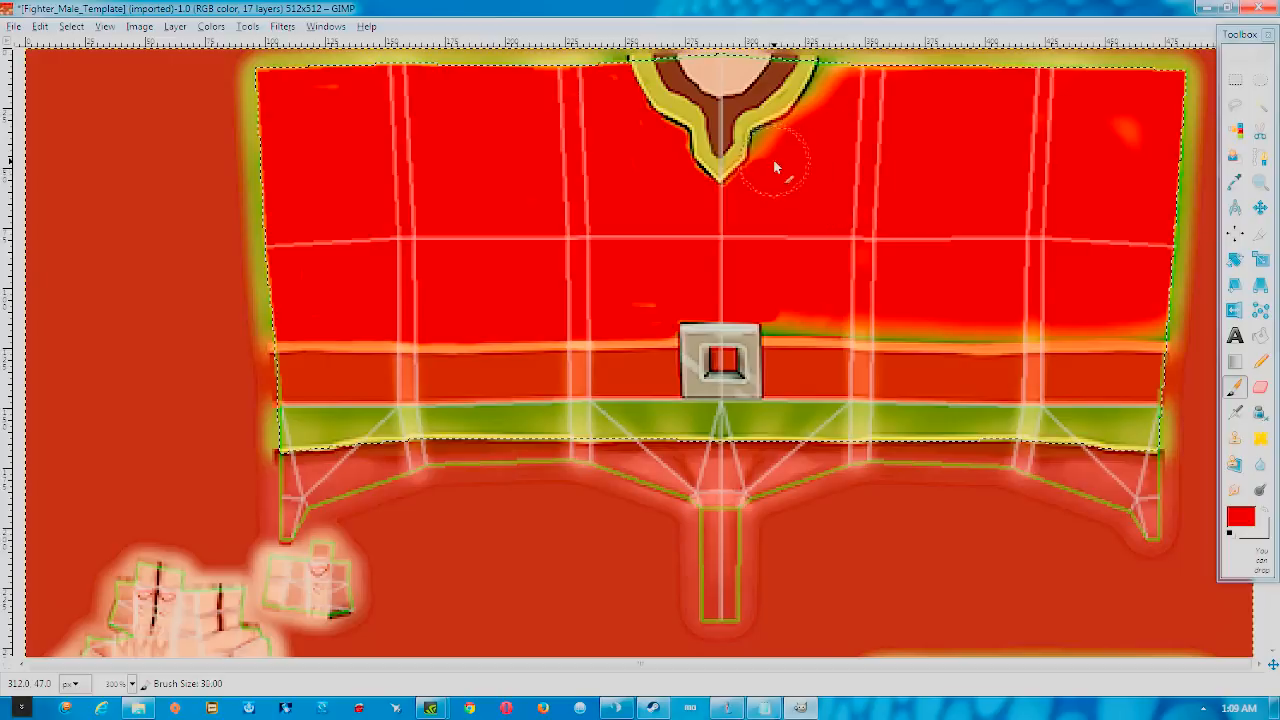
pyautogui.press('[')
pyautogui.press('[')
pyautogui.press('[')
pyautogui.press('[')
pyautogui.press('[')
pyautogui.press('[')
pyautogui.press('[')
pyautogui.press('[')
pyautogui.press('[')
pyautogui.press('[')
pyautogui.press('[')
pyautogui.press('[')
pyautogui.press('[')
pyautogui.press('[')
pyautogui.moveTo(756, 145); pyautogui.dragTo(773, 145)
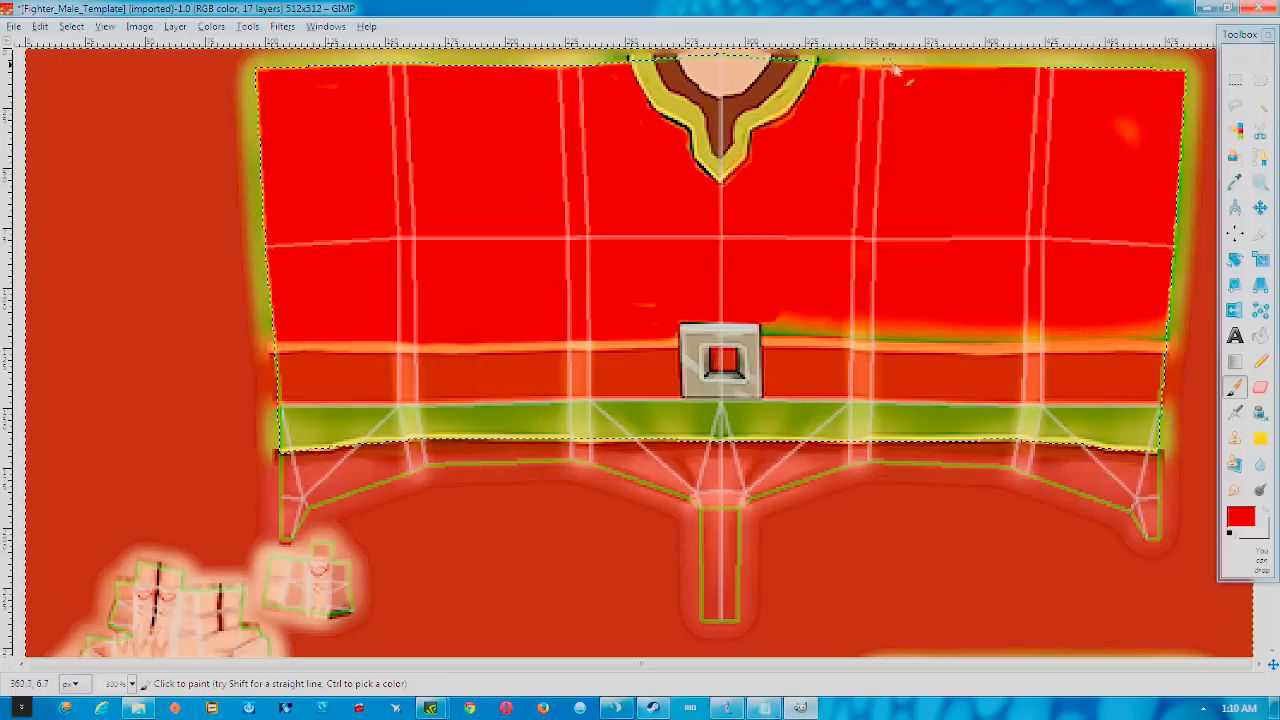
pyautogui.press(']')
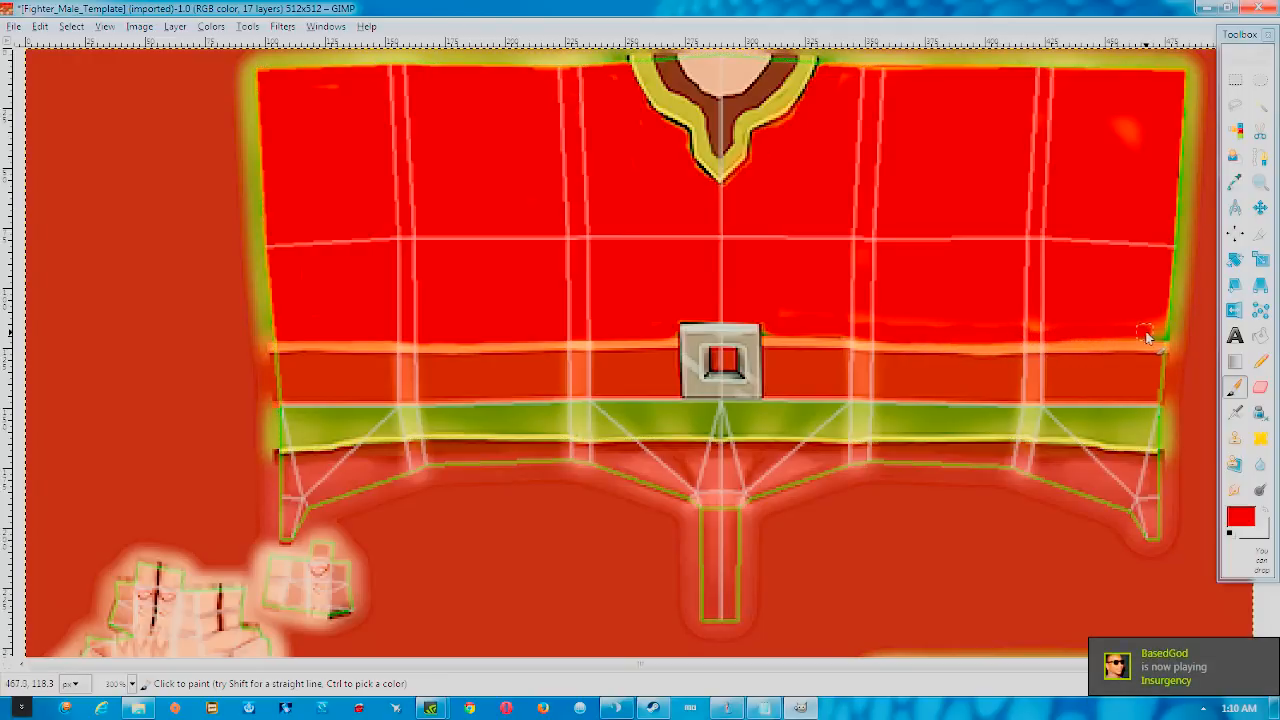
pyautogui.moveTo(1130, 338); pyautogui.dragTo(1010, 338)
pyautogui.press('[')
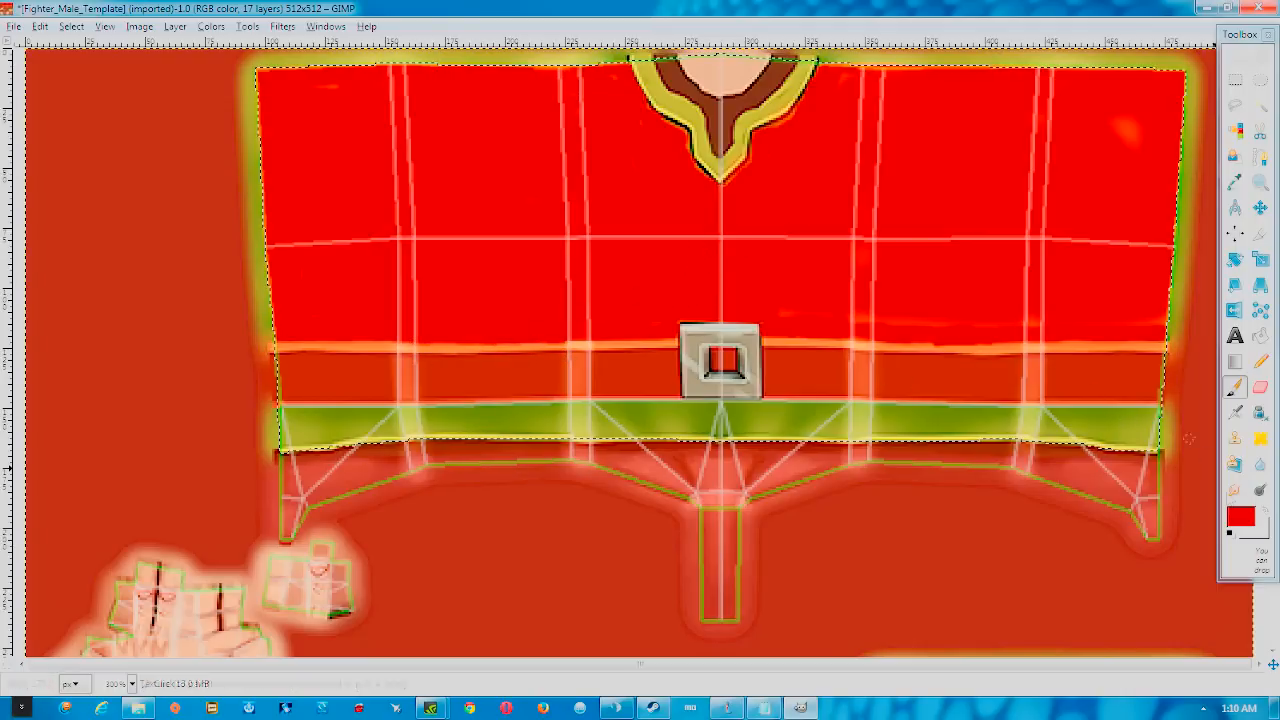
pyautogui.click(1260, 510)
# Set the foreground colour to dark grey 161616 and shrink the brush to size 5
pyautogui.click(1240, 516)
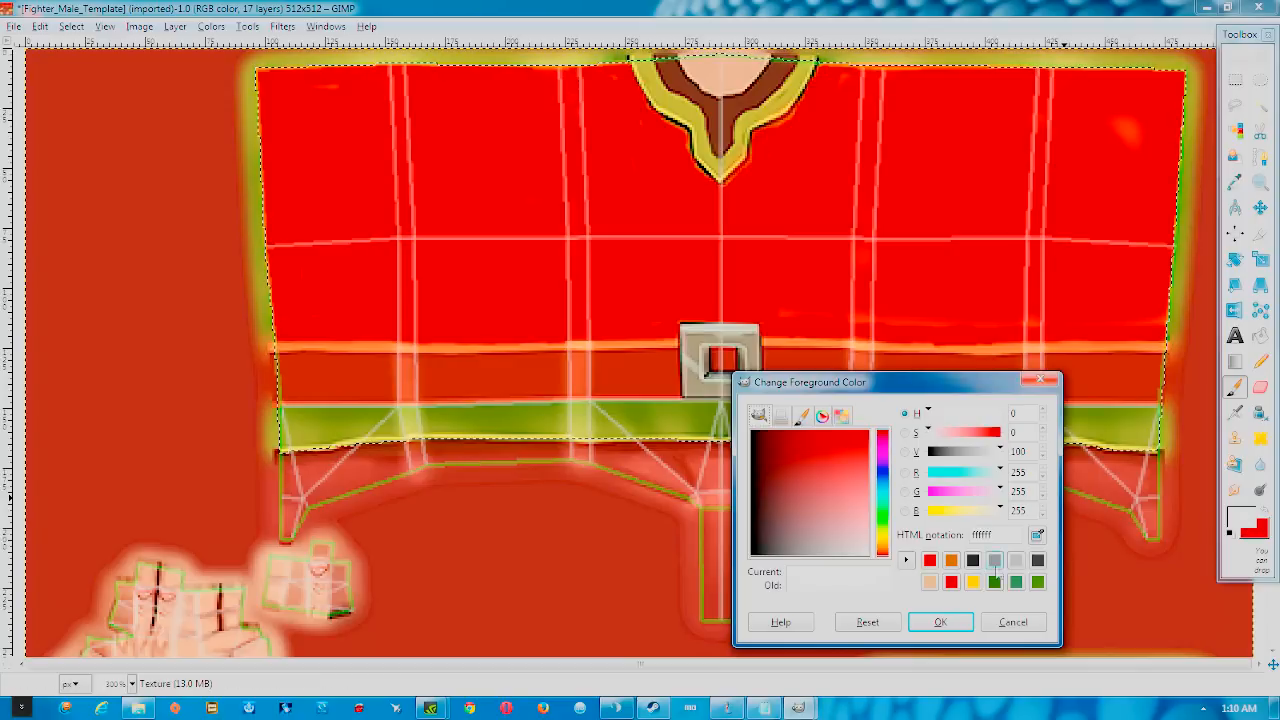
pyautogui.moveTo(855, 514); pyautogui.dragTo(682, 577)
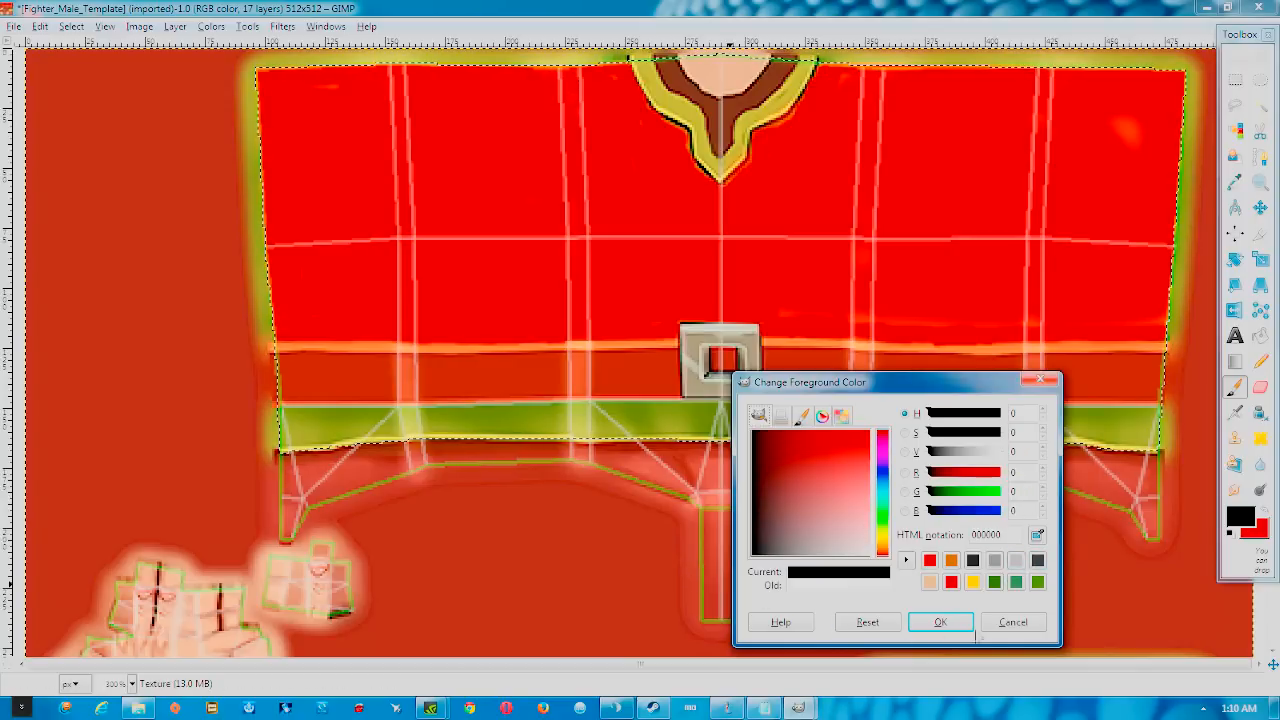
pyautogui.click(975, 562)
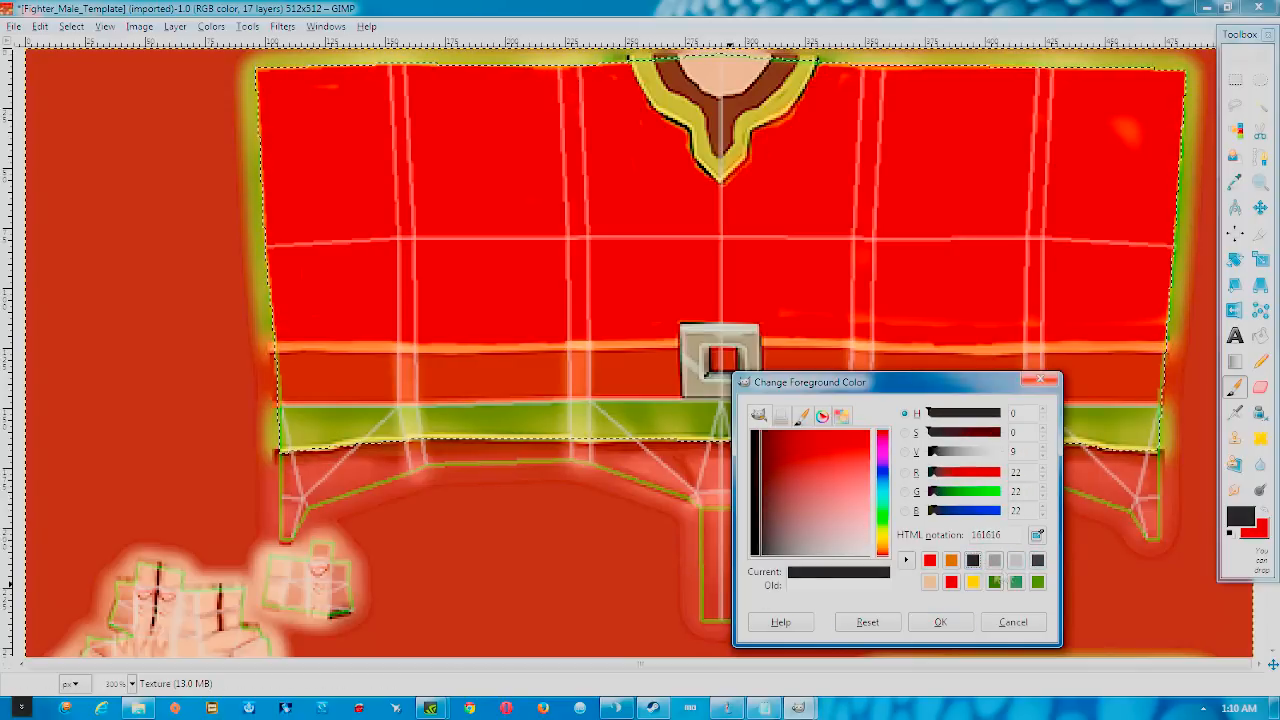
pyautogui.click(940, 622)
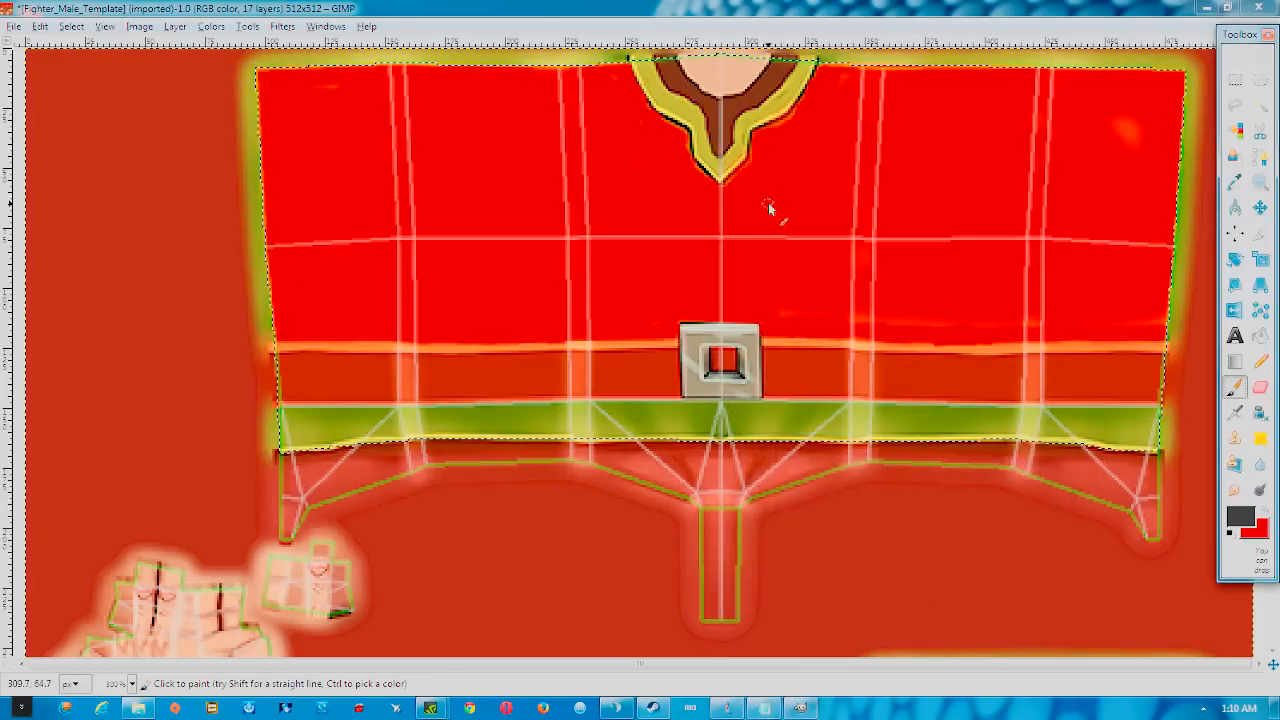
pyautogui.press('[')
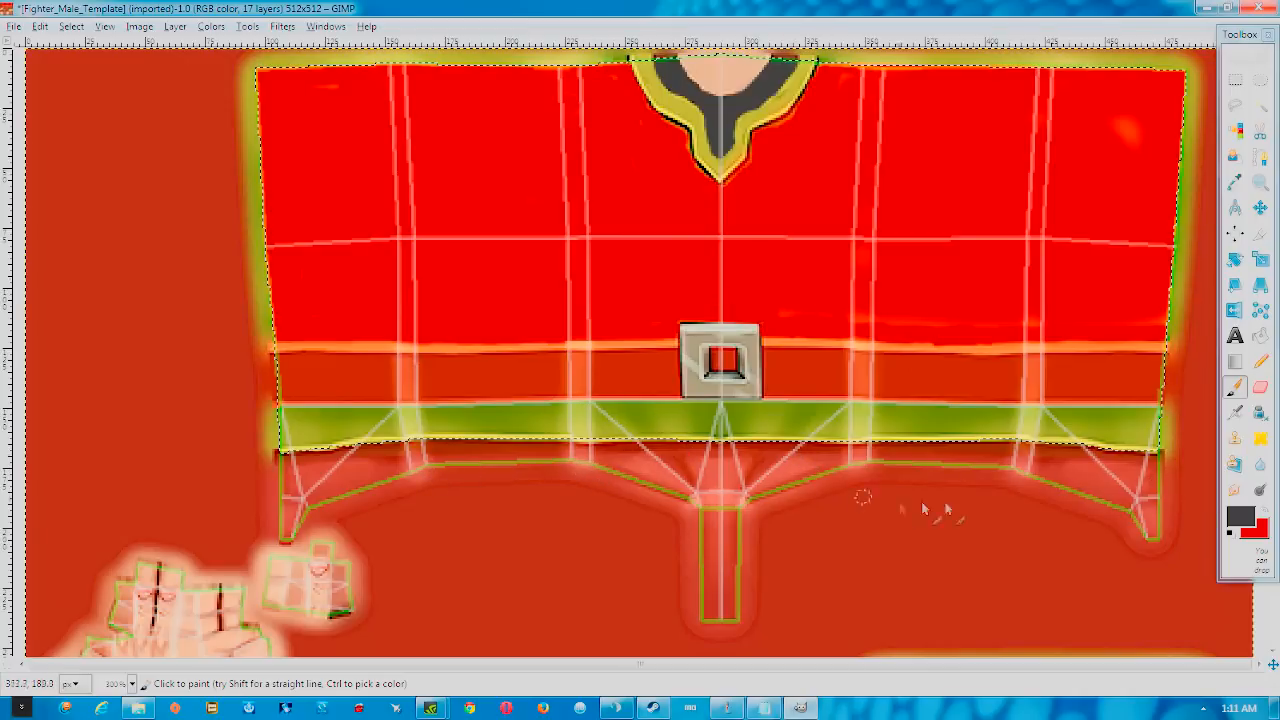
# Make red the foreground again and paint over the seam above the green band, finishing at brush size 5
pyautogui.click(1265, 513)
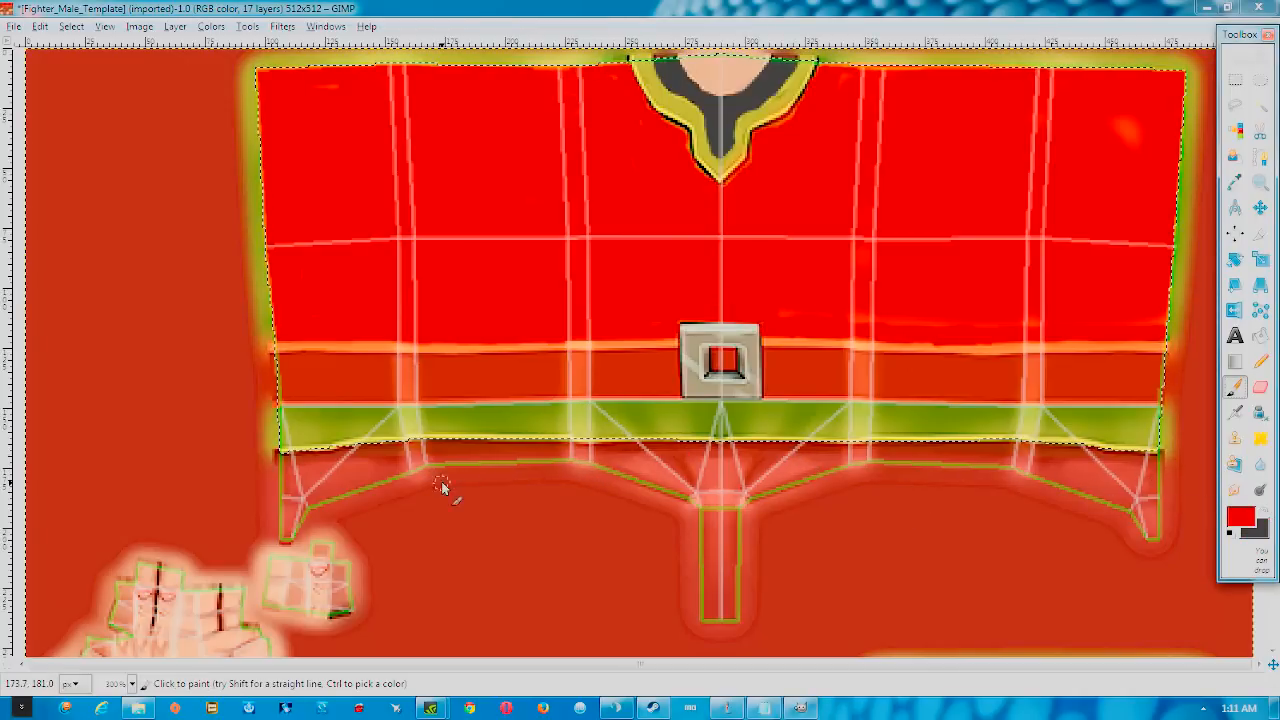
pyautogui.moveTo(322, 445)
pyautogui.mouseDown()
pyautogui.moveTo(274, 456)
pyautogui.moveTo(462, 437)
pyautogui.moveTo(704, 452)
pyautogui.moveTo(966, 436)
pyautogui.moveTo(1164, 457)
pyautogui.moveTo(1145, 437)
pyautogui.moveTo(1164, 418)
pyautogui.moveTo(1145, 413)
pyautogui.moveTo(959, 411)
pyautogui.moveTo(998, 432)
pyautogui.moveTo(1138, 433)
pyautogui.moveTo(1038, 461)
pyautogui.moveTo(285, 451)
pyautogui.moveTo(965, 437)
pyautogui.mouseUp()
pyautogui.press(']')
pyautogui.press(']')
pyautogui.press(']')
pyautogui.press(']')
pyautogui.press(']')
pyautogui.press(']')
pyautogui.press(']')
pyautogui.press(']')
pyautogui.press(']')
pyautogui.press(']')
pyautogui.press(']')
pyautogui.press(']')
pyautogui.press(']')
pyautogui.press(']')
pyautogui.press(']')
pyautogui.press(']')
pyautogui.press(']')
pyautogui.press(']')
pyautogui.press(']')
pyautogui.press(']')
pyautogui.press('[')
pyautogui.press('[')
pyautogui.press('[')
pyautogui.press('[')
pyautogui.press('[')
pyautogui.press('[')
pyautogui.press('[')
pyautogui.press('[')
pyautogui.press('[')
pyautogui.press('[')
pyautogui.press('[')
pyautogui.press('[')
pyautogui.press('[')
pyautogui.press('[')
pyautogui.press('[')
pyautogui.press('[')
pyautogui.press('[')
pyautogui.press(']')
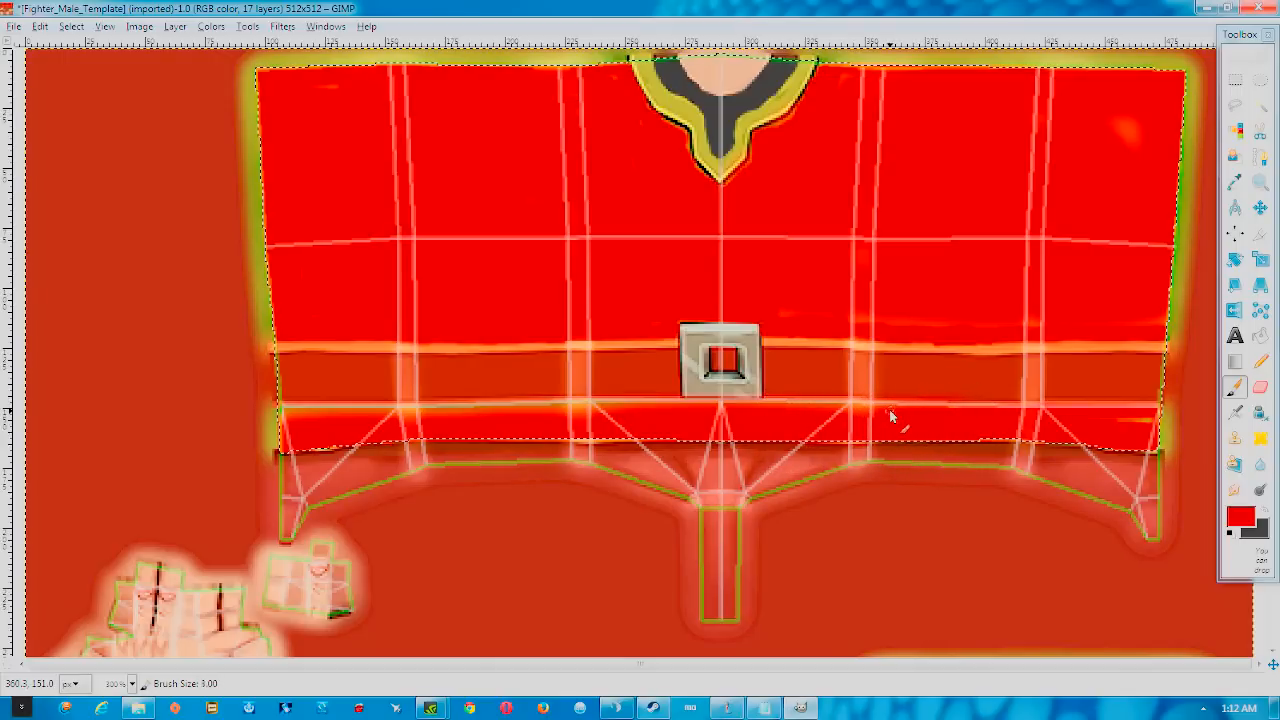
pyautogui.press('[')
pyautogui.press('[')
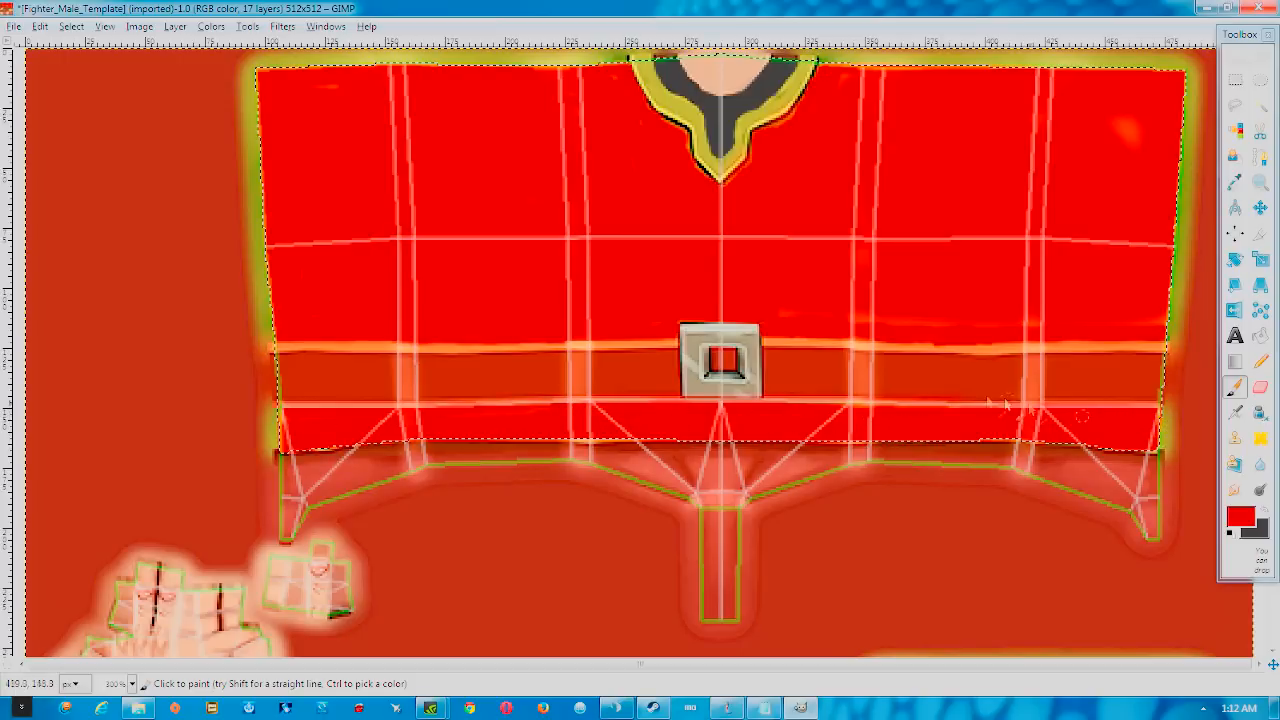
pyautogui.click(1240, 518)
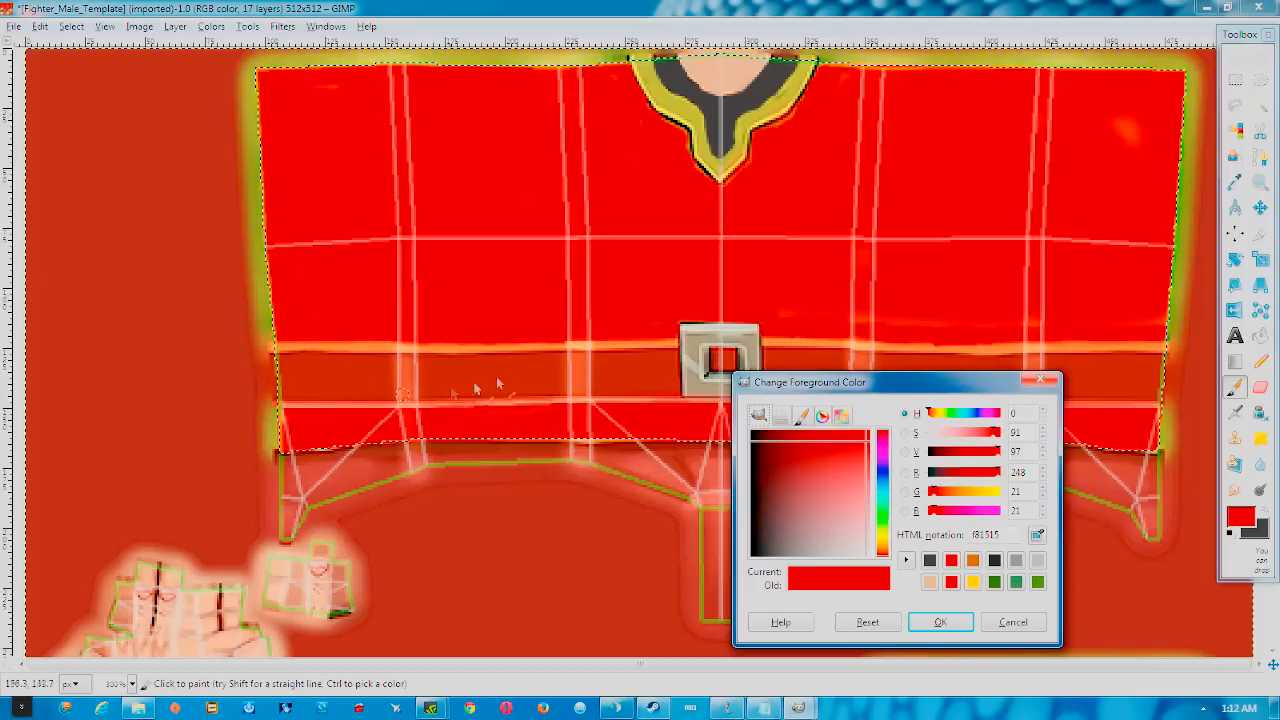
# Set the foreground colour to dark grey 363636
pyautogui.click(975, 562)
pyautogui.click(994, 560)
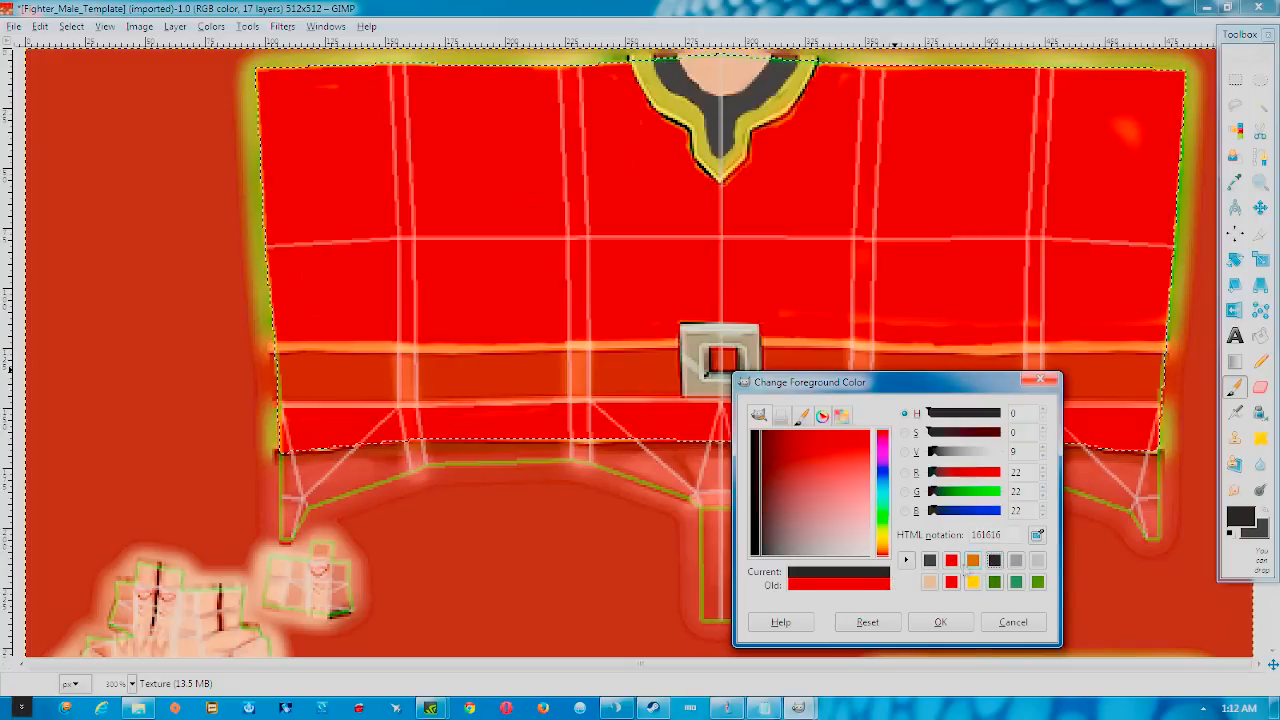
pyautogui.click(930, 562)
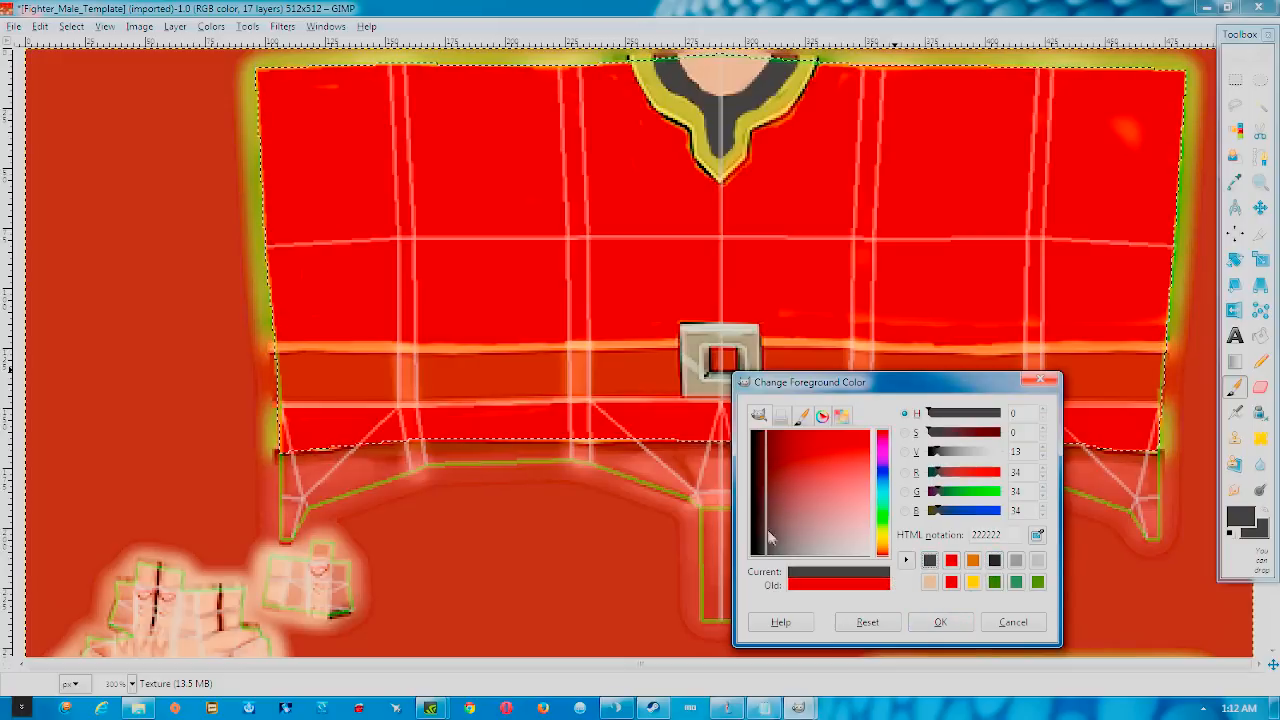
pyautogui.moveTo(772, 548); pyautogui.dragTo(778, 563)
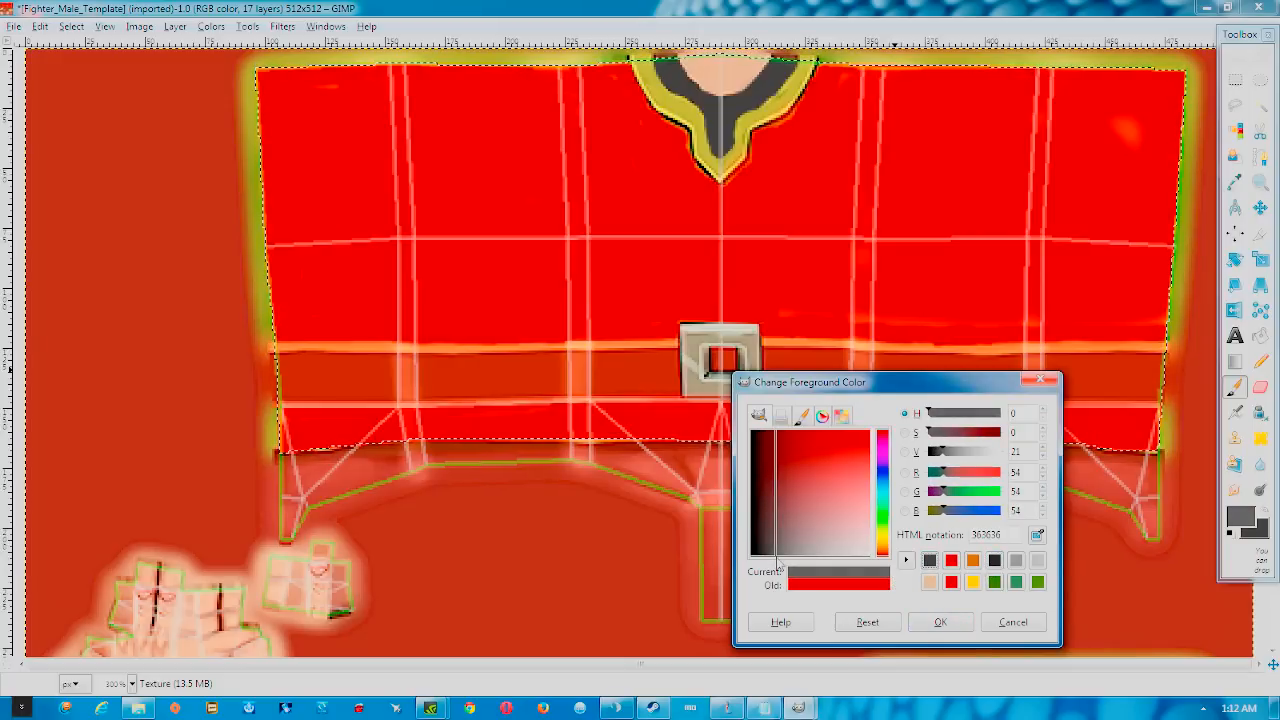
pyautogui.click(913, 623)
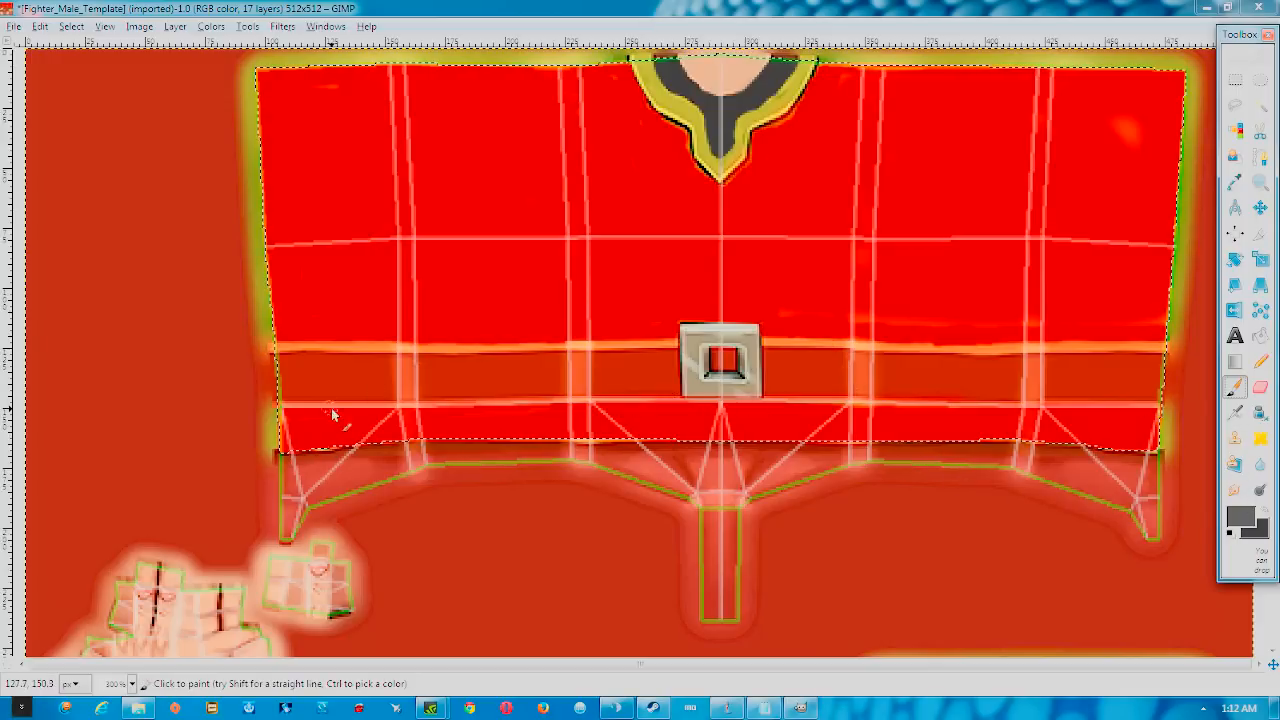
# Paint a grey line along the belt's lower edge, then grey over its upper-left edge at size 10
pyautogui.moveTo(281, 400); pyautogui.dragTo(350, 396)
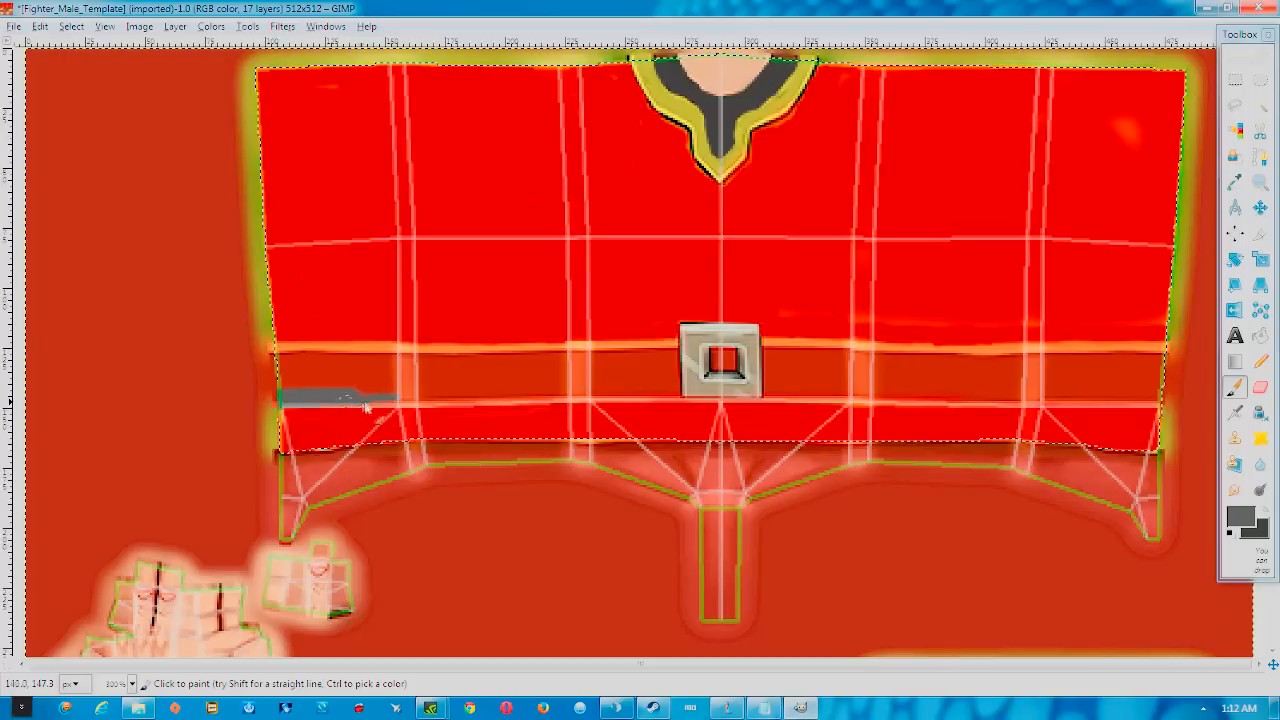
pyautogui.moveTo(415, 400)
pyautogui.mouseDown()
pyautogui.moveTo(677, 398)
pyautogui.moveTo(522, 403)
pyautogui.mouseUp()
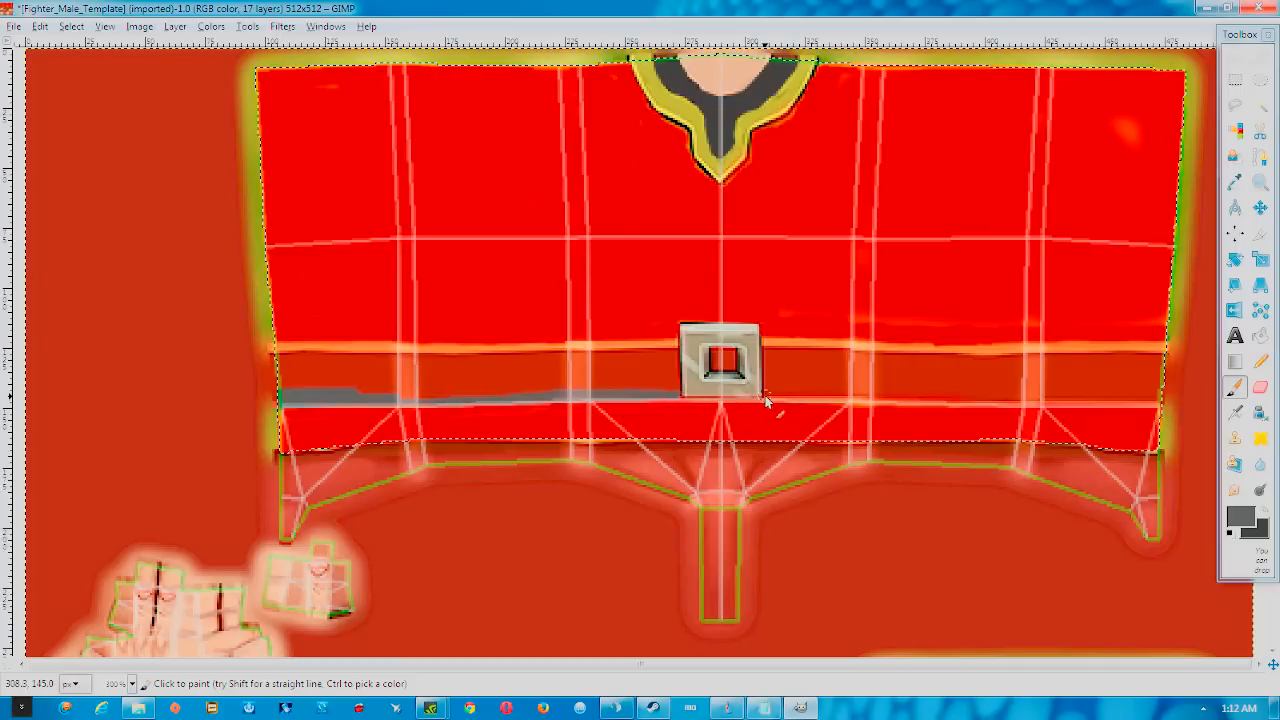
pyautogui.moveTo(795, 400); pyautogui.dragTo(1160, 404)
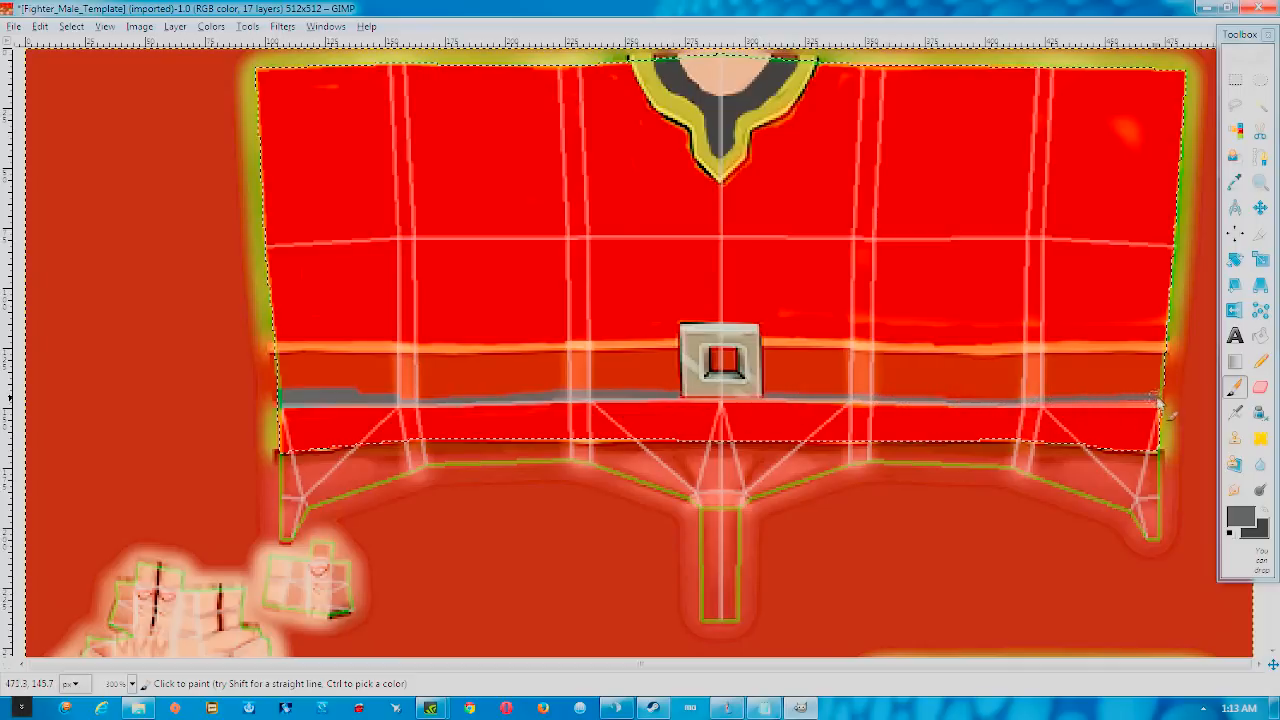
pyautogui.press(']')
pyautogui.press(']')
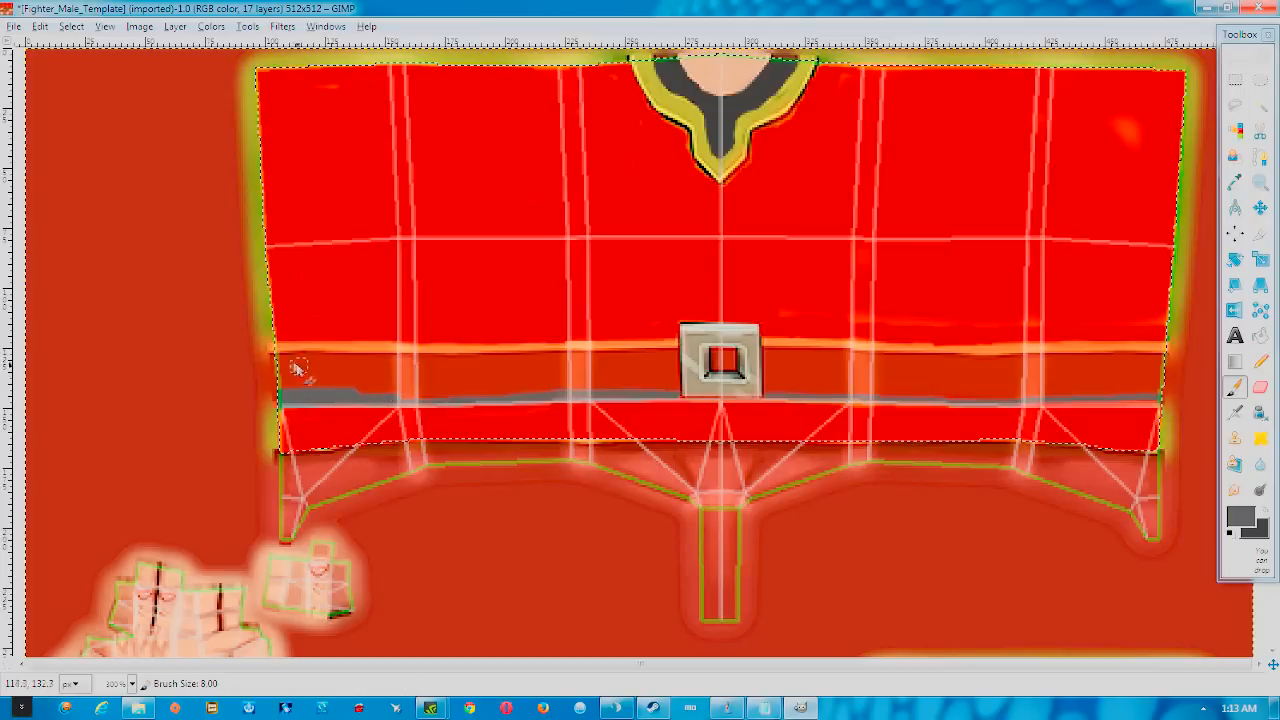
pyautogui.moveTo(272, 350)
pyautogui.mouseDown()
pyautogui.moveTo(663, 339)
pyautogui.moveTo(673, 387)
pyautogui.moveTo(300, 396)
pyautogui.moveTo(284, 370)
pyautogui.moveTo(422, 387)
pyautogui.moveTo(388, 373)
pyautogui.moveTo(462, 370)
pyautogui.moveTo(370, 369)
pyautogui.moveTo(481, 356)
pyautogui.moveTo(537, 360)
pyautogui.moveTo(468, 371)
pyautogui.moveTo(665, 376)
pyautogui.moveTo(648, 353)
pyautogui.moveTo(547, 379)
pyautogui.moveTo(583, 373)
pyautogui.moveTo(537, 360)
pyautogui.mouseUp()
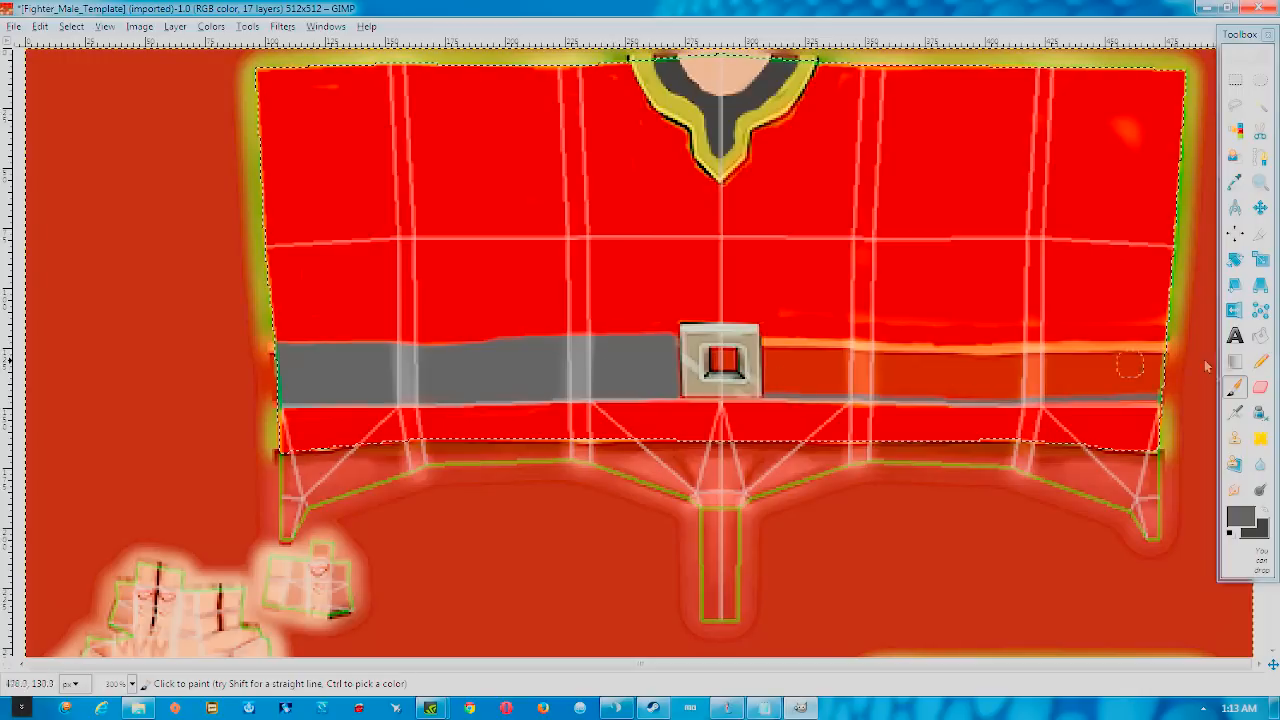
pyautogui.click(1240, 516)
pyautogui.click(972, 560)
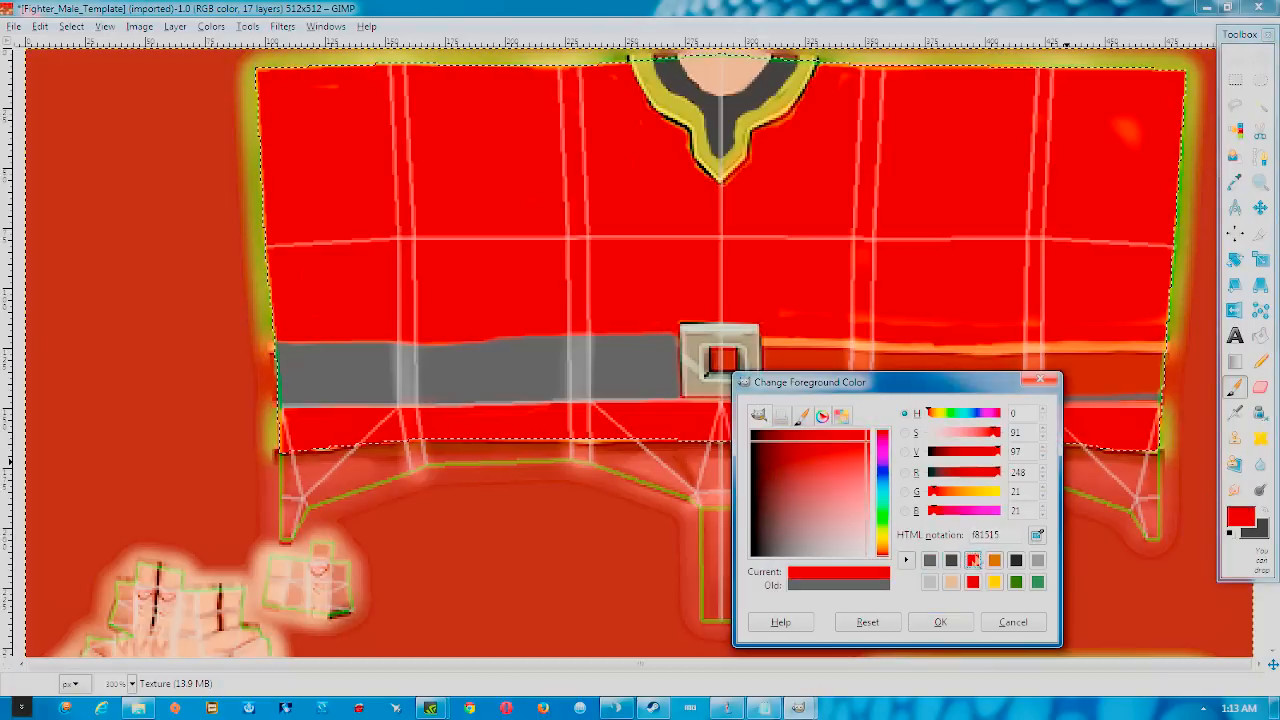
# Confirm red and paint over the grey belt with a size-35 brush
pyautogui.click(941, 623)
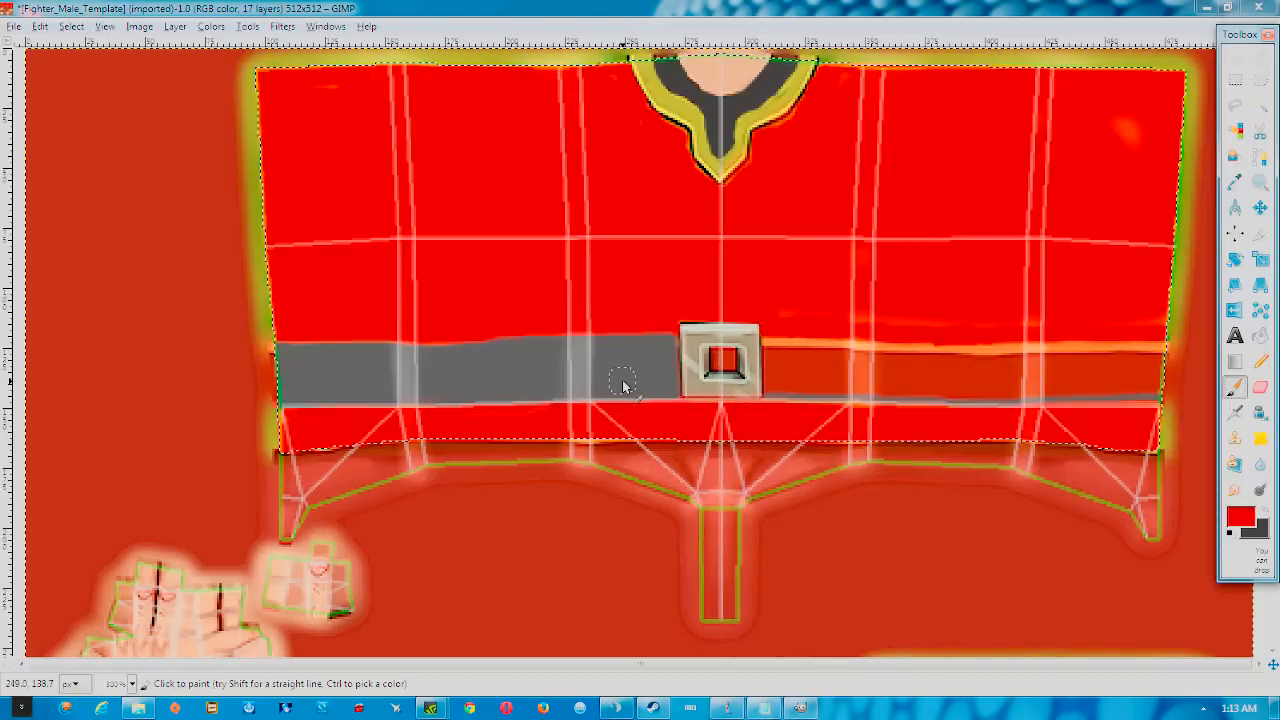
pyautogui.press(']')
pyautogui.press(']')
pyautogui.press(']')
pyautogui.press(']')
pyautogui.press(']')
pyautogui.press(']')
pyautogui.press(']')
pyautogui.press(']')
pyautogui.press(']')
pyautogui.press(']')
pyautogui.press(']')
pyautogui.press(']')
pyautogui.press(']')
pyautogui.press(']')
pyautogui.press(']')
pyautogui.press(']')
pyautogui.press(']')
pyautogui.press(']')
pyautogui.press(']')
pyautogui.press(']')
pyautogui.moveTo(445, 356)
pyautogui.mouseDown()
pyautogui.moveTo(263, 361)
pyautogui.moveTo(286, 356)
pyautogui.moveTo(274, 385)
pyautogui.moveTo(320, 395)
pyautogui.moveTo(632, 347)
pyautogui.moveTo(558, 349)
pyautogui.moveTo(425, 386)
pyautogui.moveTo(733, 366)
pyautogui.moveTo(815, 335)
pyautogui.moveTo(739, 323)
pyautogui.moveTo(834, 353)
pyautogui.moveTo(789, 368)
pyautogui.moveTo(828, 383)
pyautogui.moveTo(1013, 365)
pyautogui.moveTo(1163, 365)
pyautogui.mouseUp()
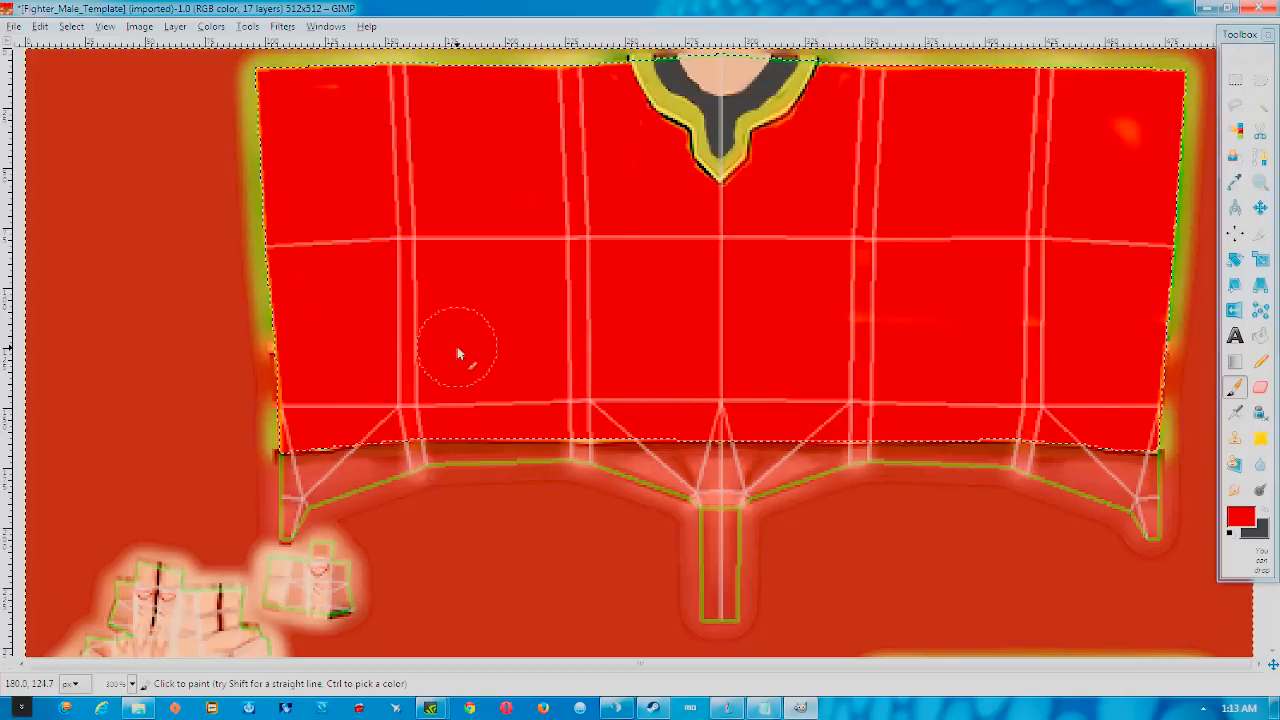
# Change the foreground colour to a lighter red, e74d4d
pyautogui.click(1240, 516)
pyautogui.click(1264, 512)
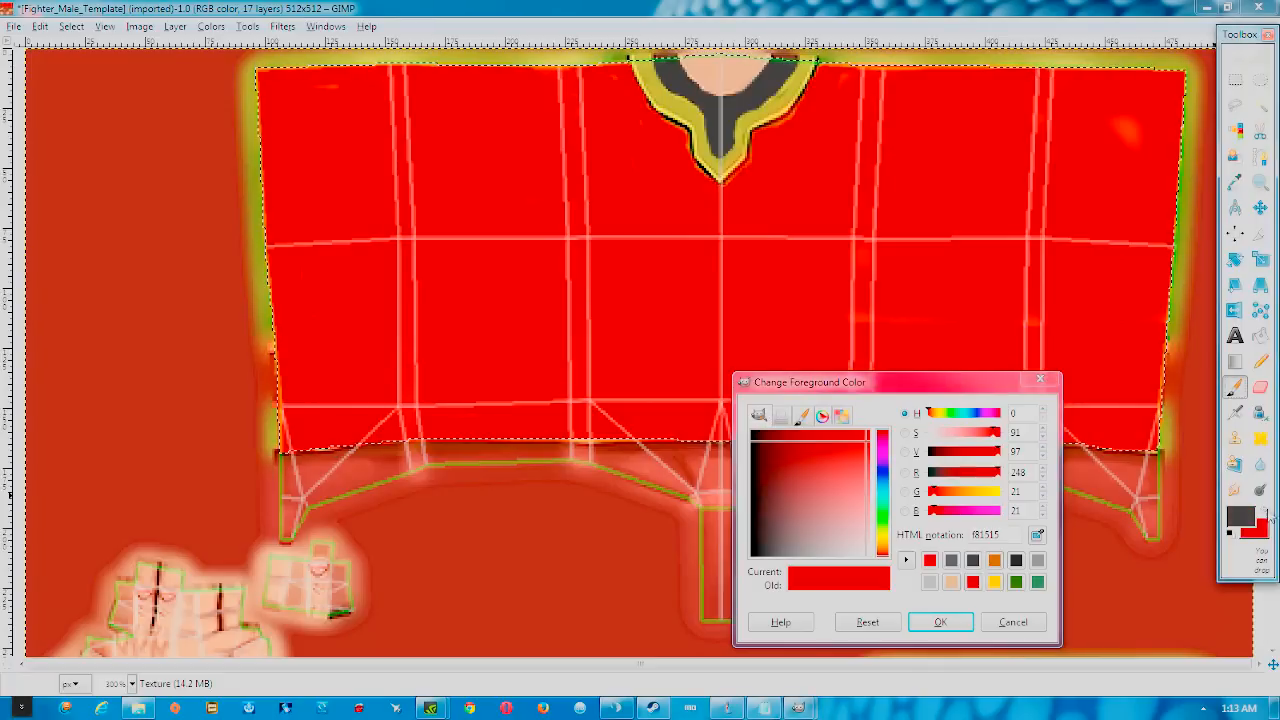
pyautogui.click(1243, 515)
pyautogui.click(824, 554)
pyautogui.moveTo(825, 556); pyautogui.dragTo(866, 465)
pyautogui.click(940, 622)
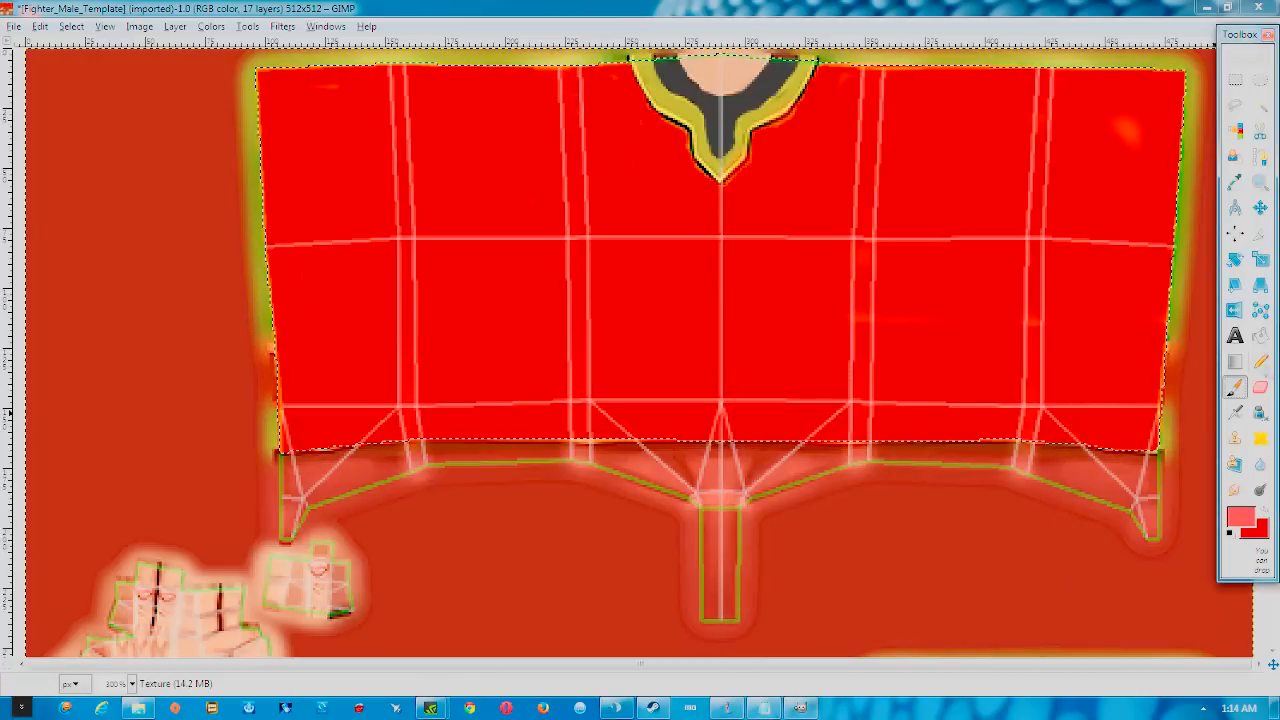
# Select a thin vertical strip down the shirt's centre and paint it in the lighter red
pyautogui.click(1235, 387)
pyautogui.press('[')
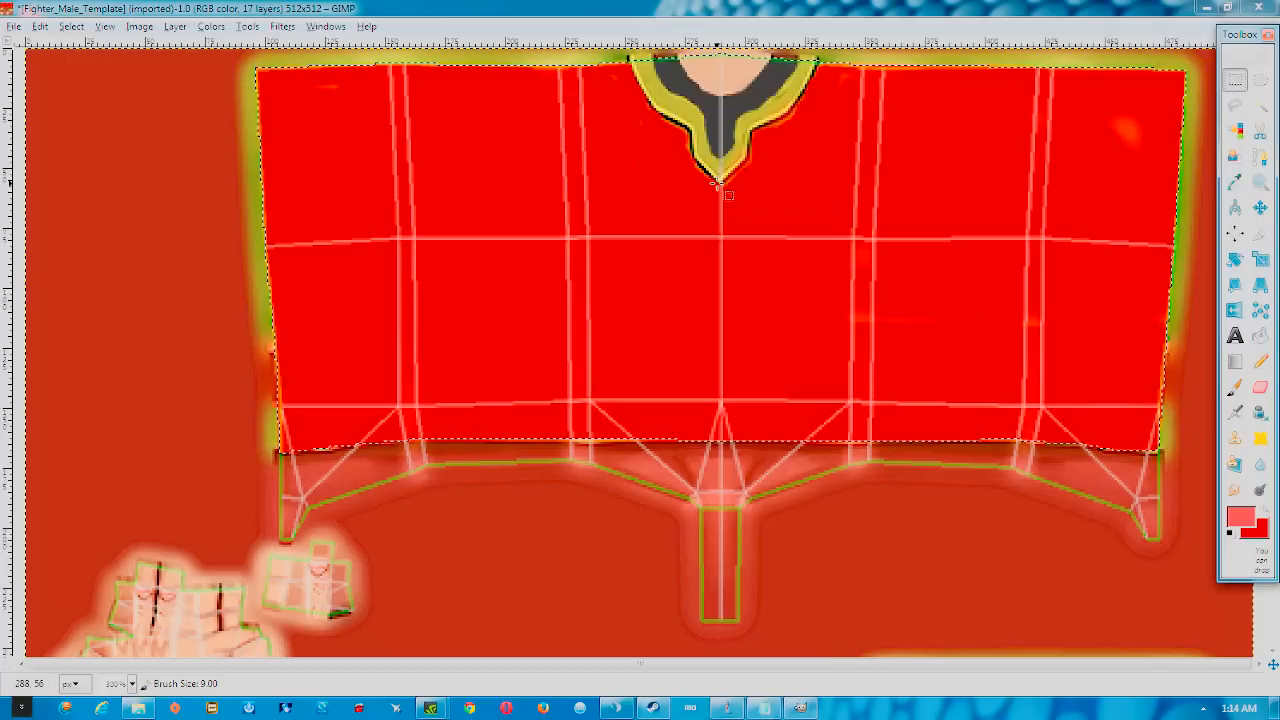
pyautogui.moveTo(722, 185); pyautogui.dragTo(726, 443)
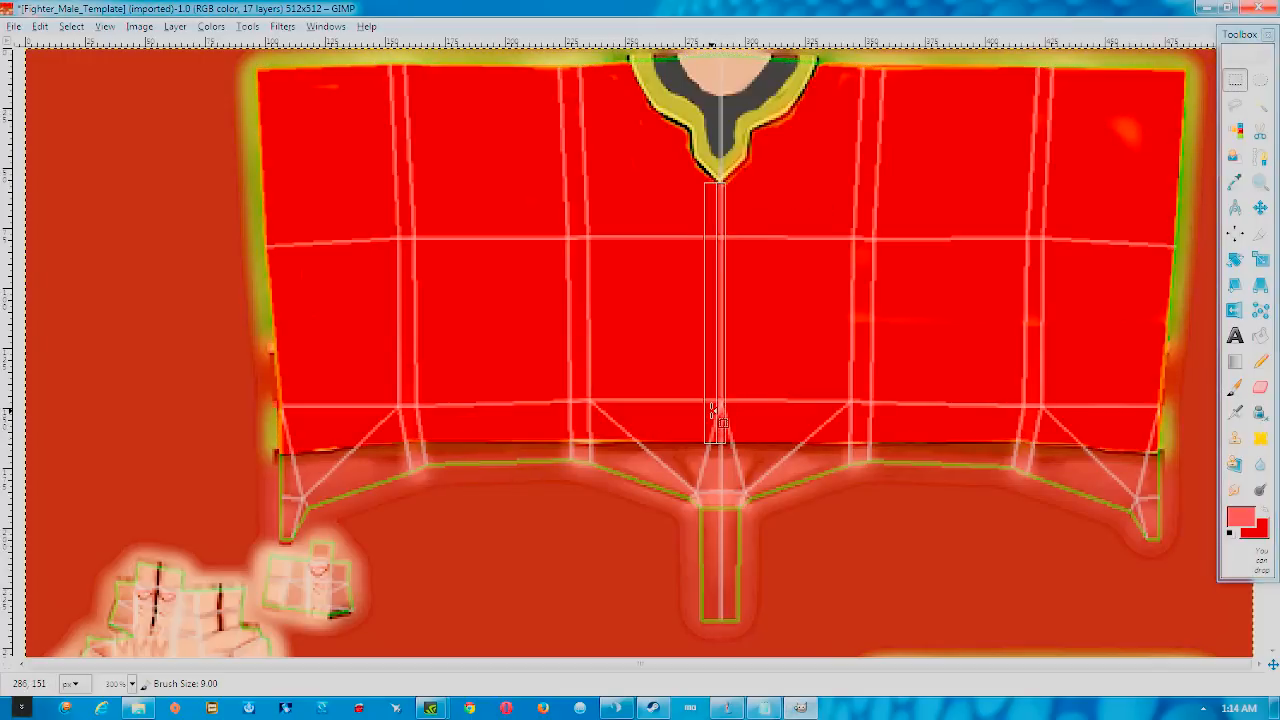
pyautogui.press('p')
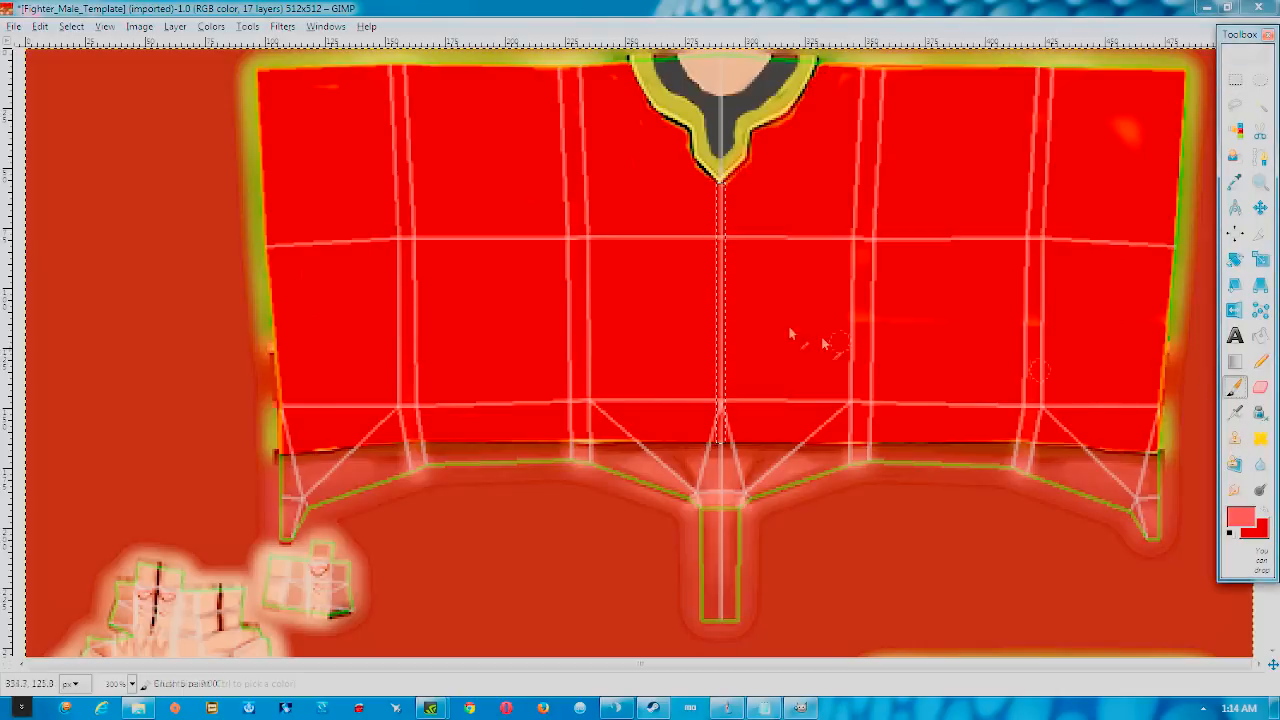
pyautogui.moveTo(722, 185); pyautogui.dragTo(722, 405)
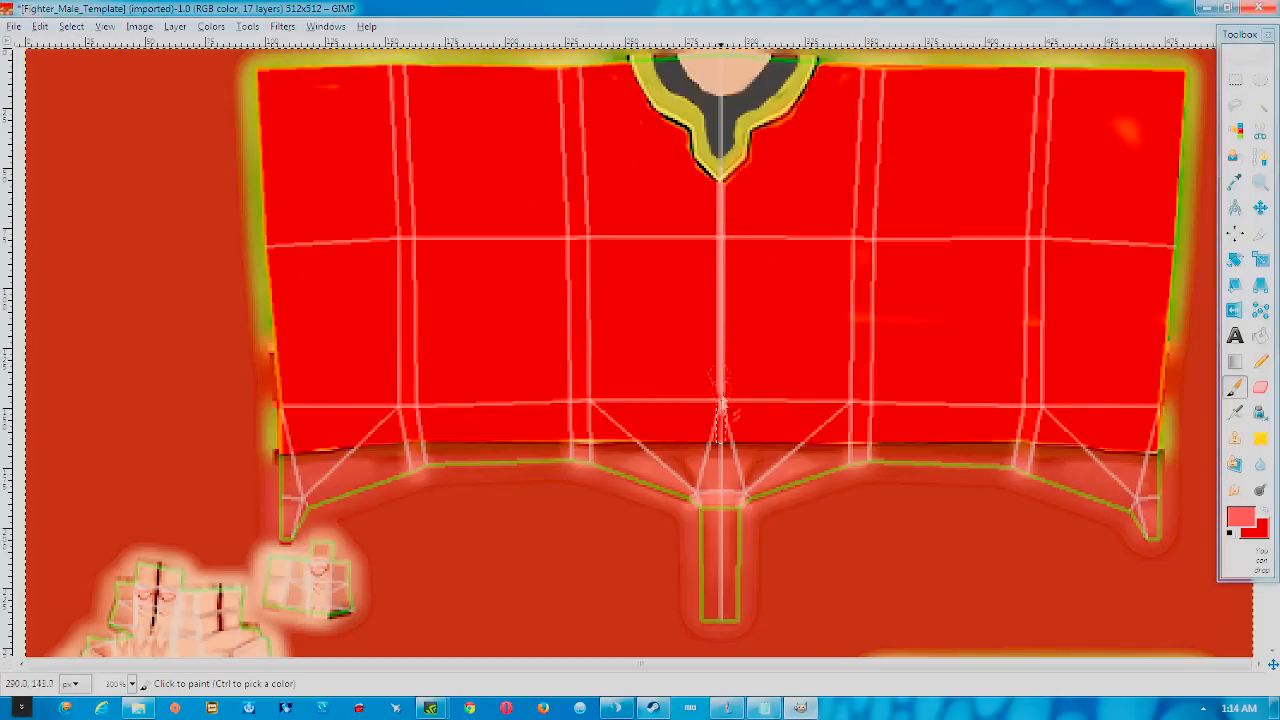
pyautogui.moveTo(725, 131); pyautogui.dragTo(725, 160)
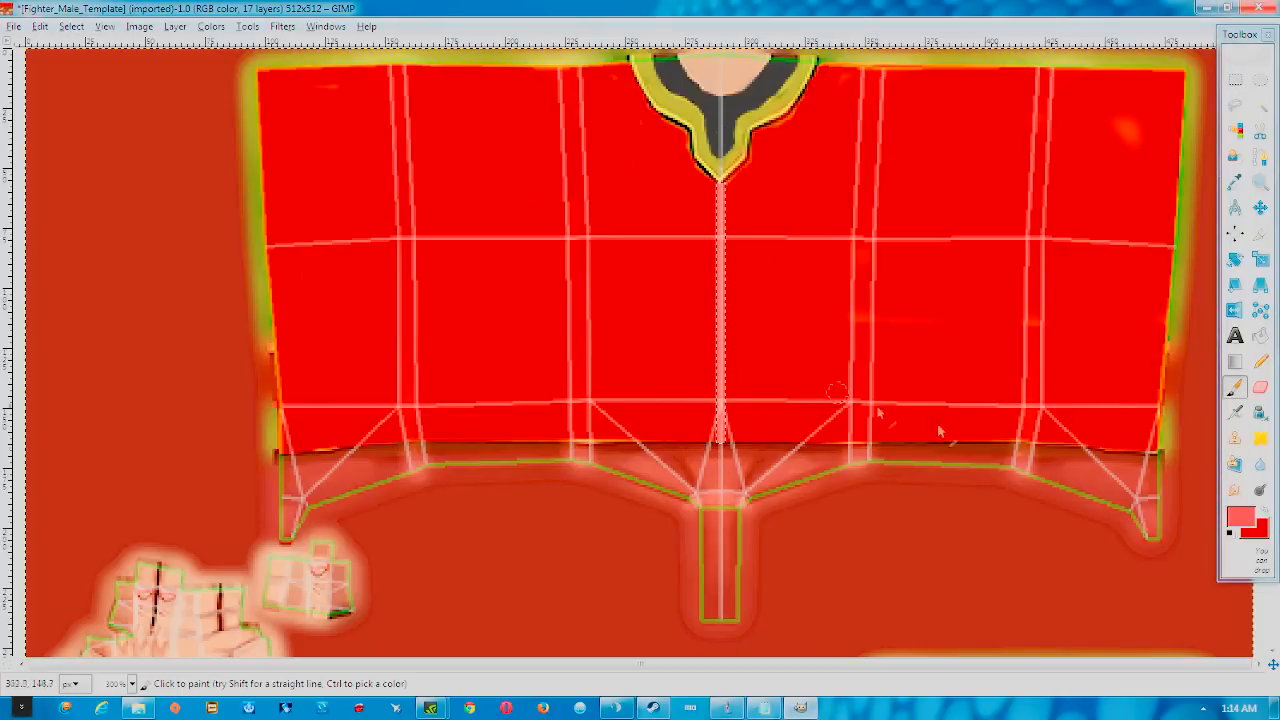
# Darken the foreground to a32f2f and reselect a narrow strip from below the collar down the centre line
pyautogui.click(1241, 516)
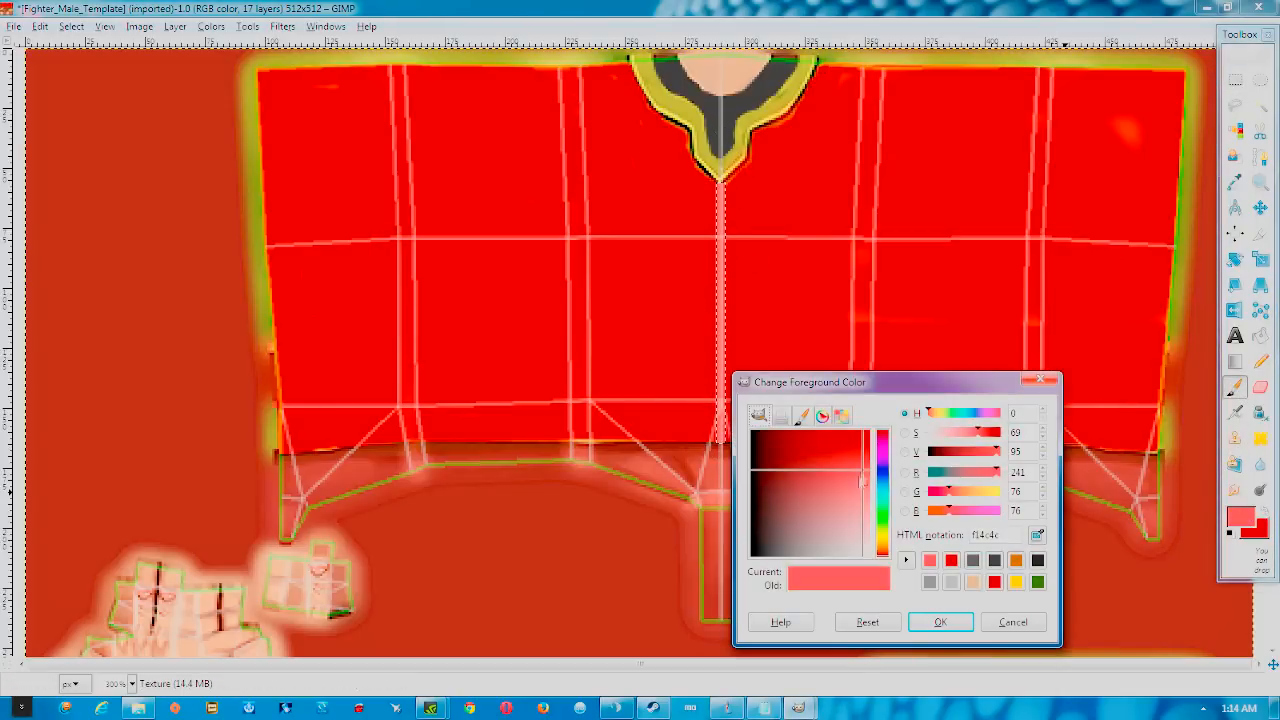
pyautogui.moveTo(857, 487); pyautogui.dragTo(831, 473)
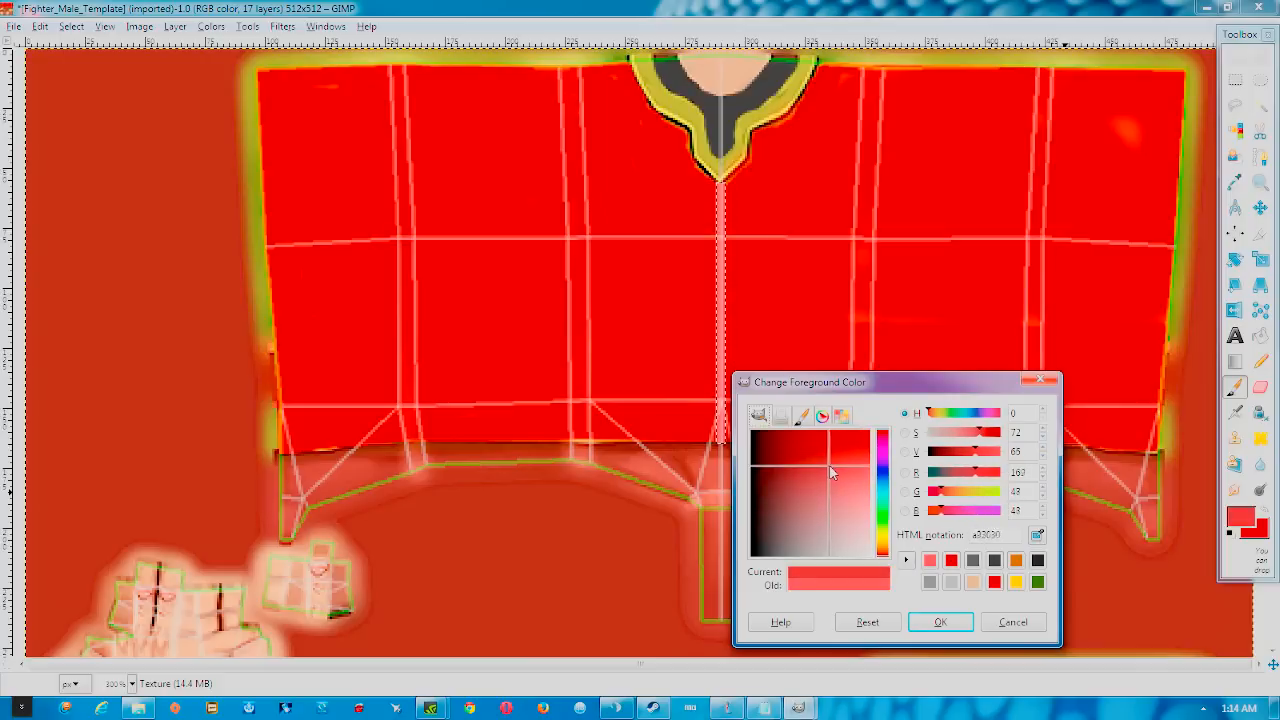
pyautogui.click(938, 621)
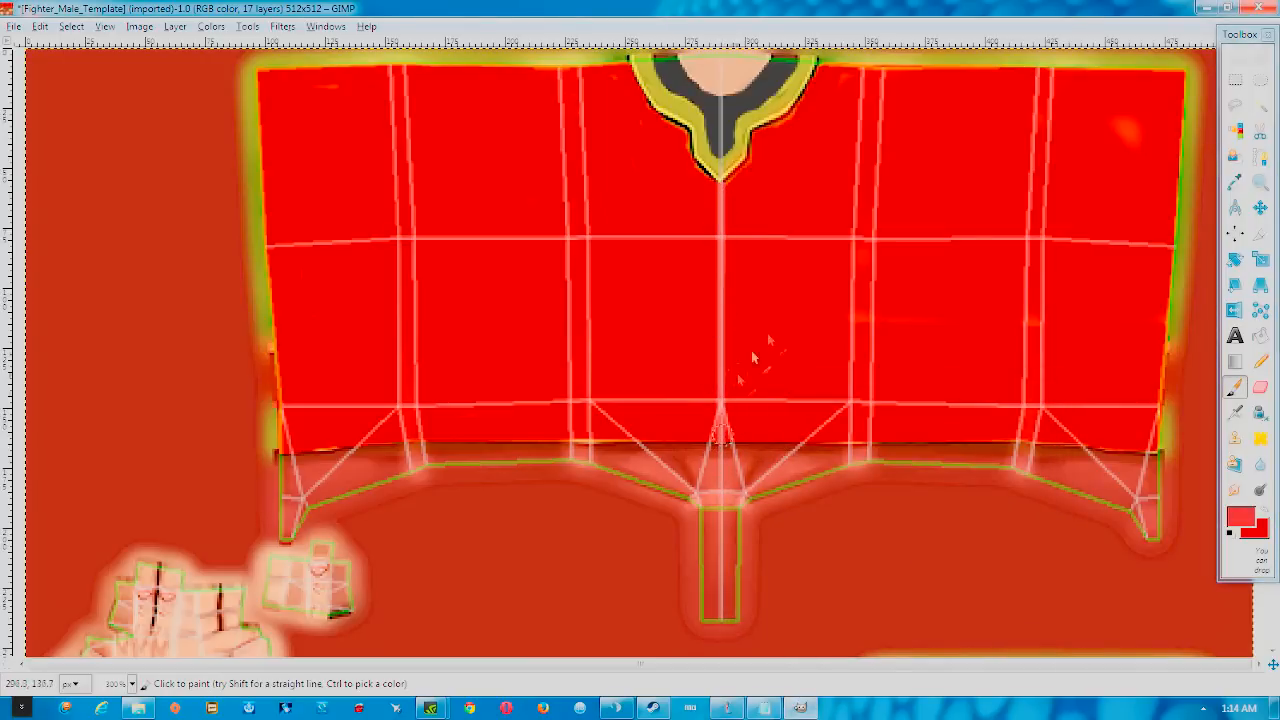
pyautogui.click(1233, 82)
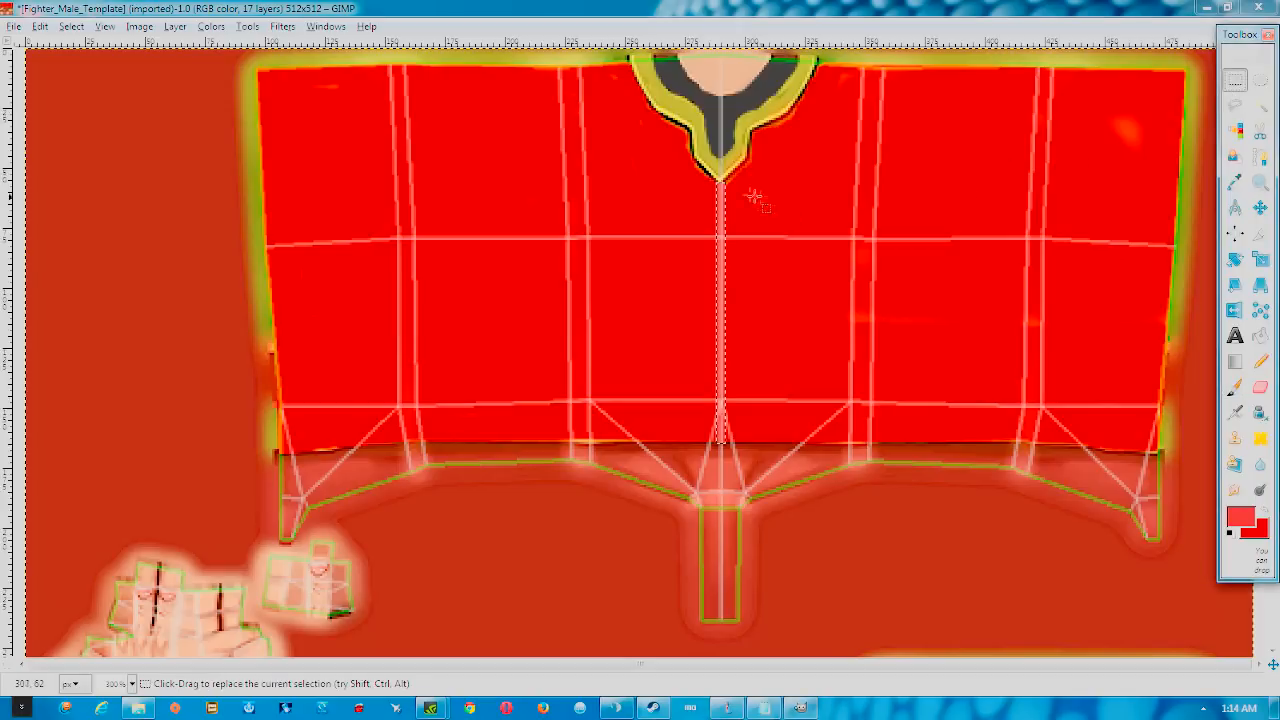
pyautogui.moveTo(711, 181); pyautogui.dragTo(748, 306)
pyautogui.moveTo(729, 415); pyautogui.dragTo(741, 456)
pyautogui.click(1240, 516)
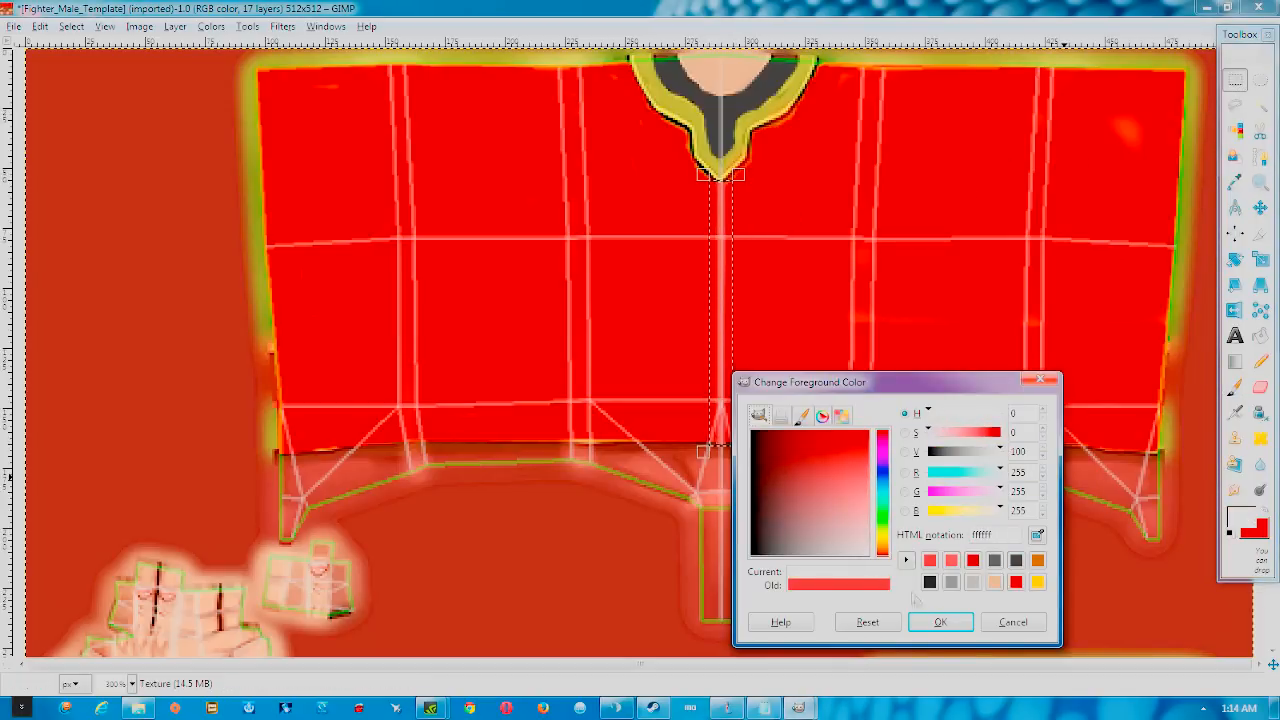
# Confirm white and paint four button dots down the centre strip from collar to hem
pyautogui.click(940, 622)
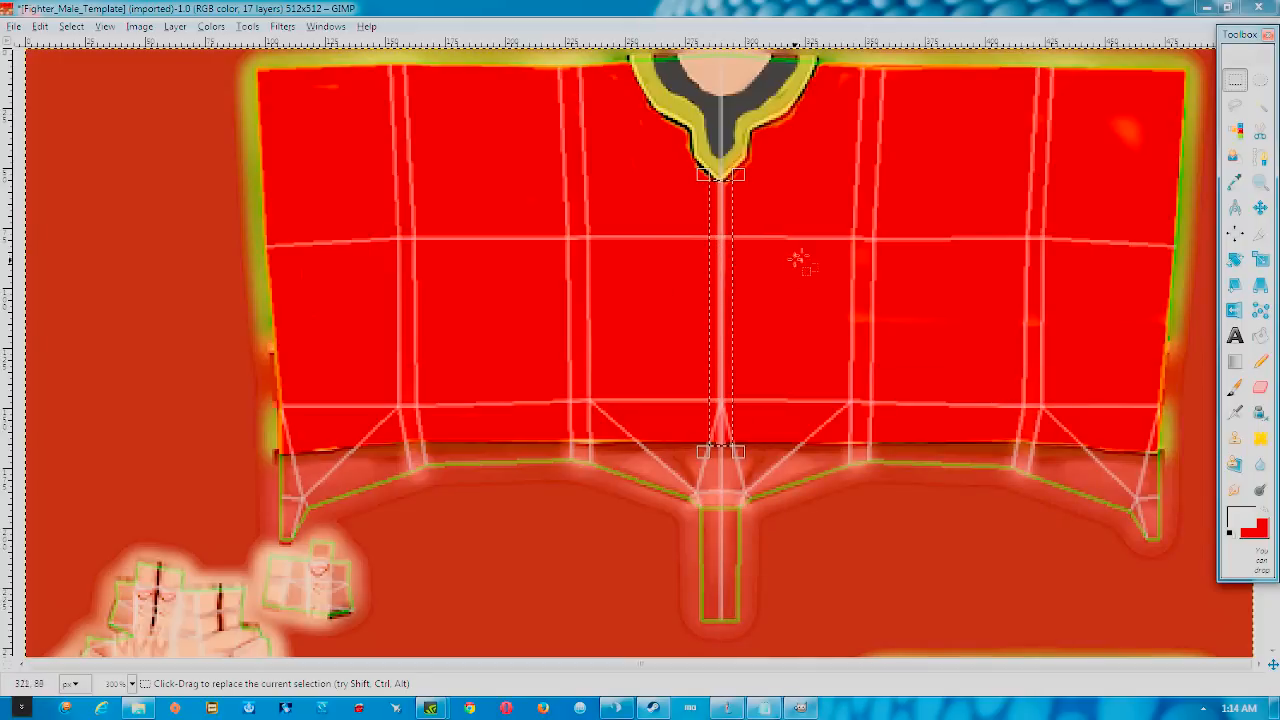
pyautogui.click(1236, 388)
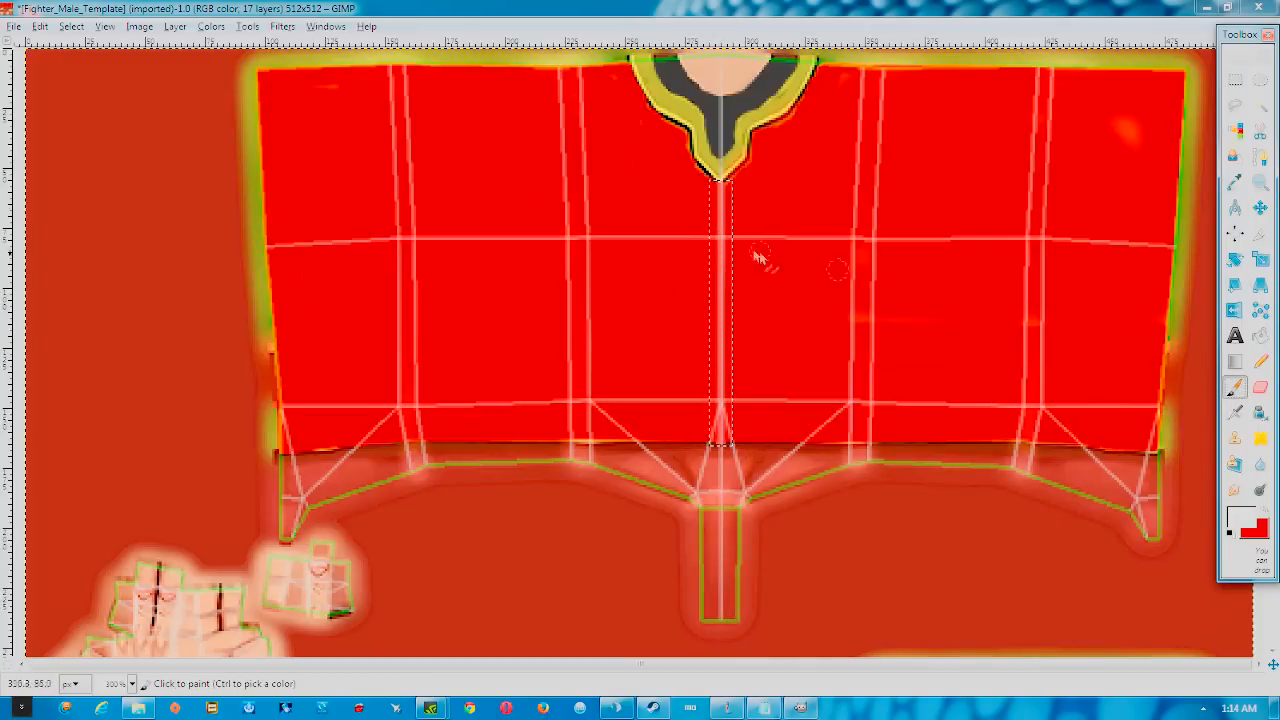
pyautogui.click(720, 208)
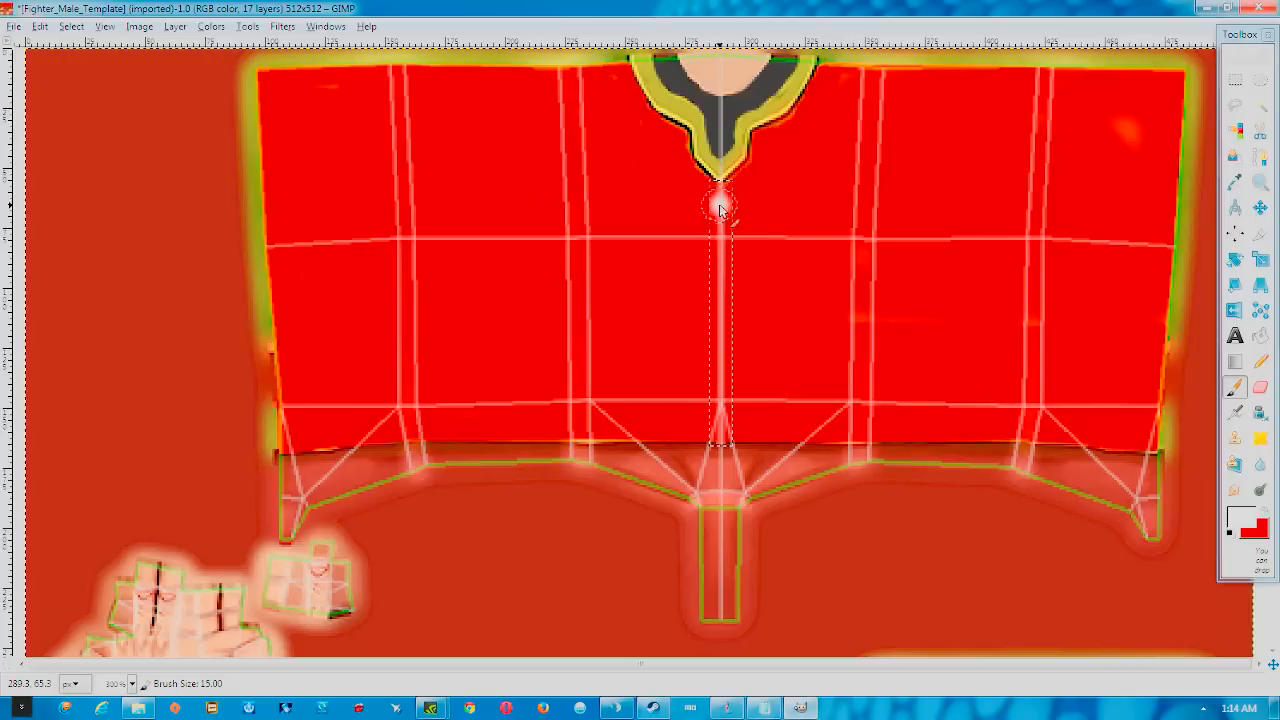
pyautogui.click(720, 262)
pyautogui.click(720, 318)
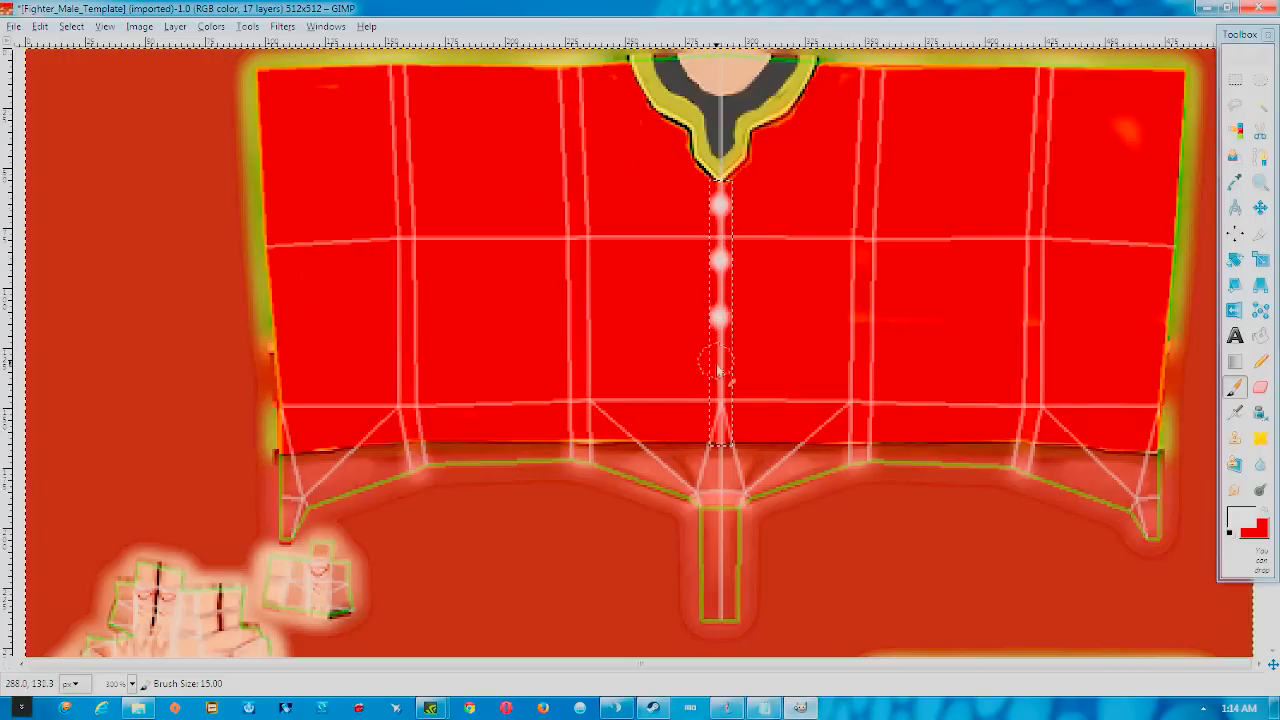
pyautogui.click(721, 391)
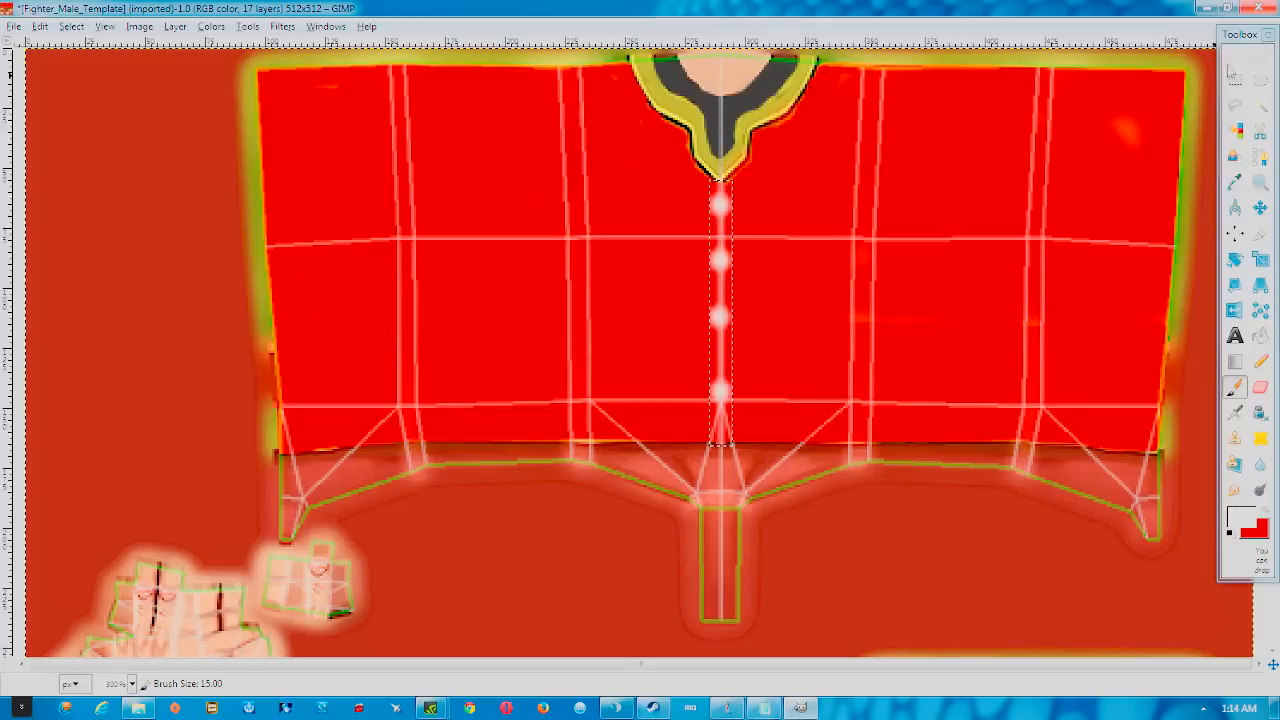
pyautogui.click(1234, 76)
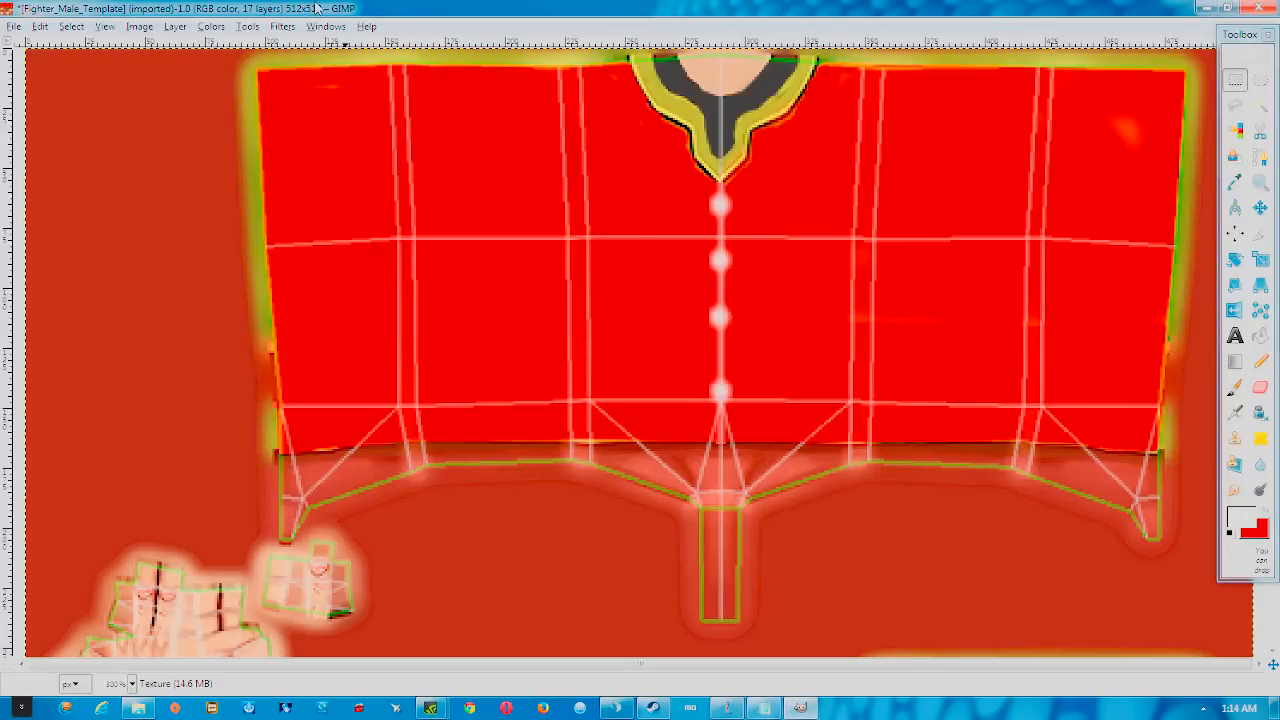
# Shrink the GIMP window beside the desktop and widen the image window
pyautogui.moveTo(345, 8); pyautogui.dragTo(442, 71)
pyautogui.scroll(-3, 524, 194)
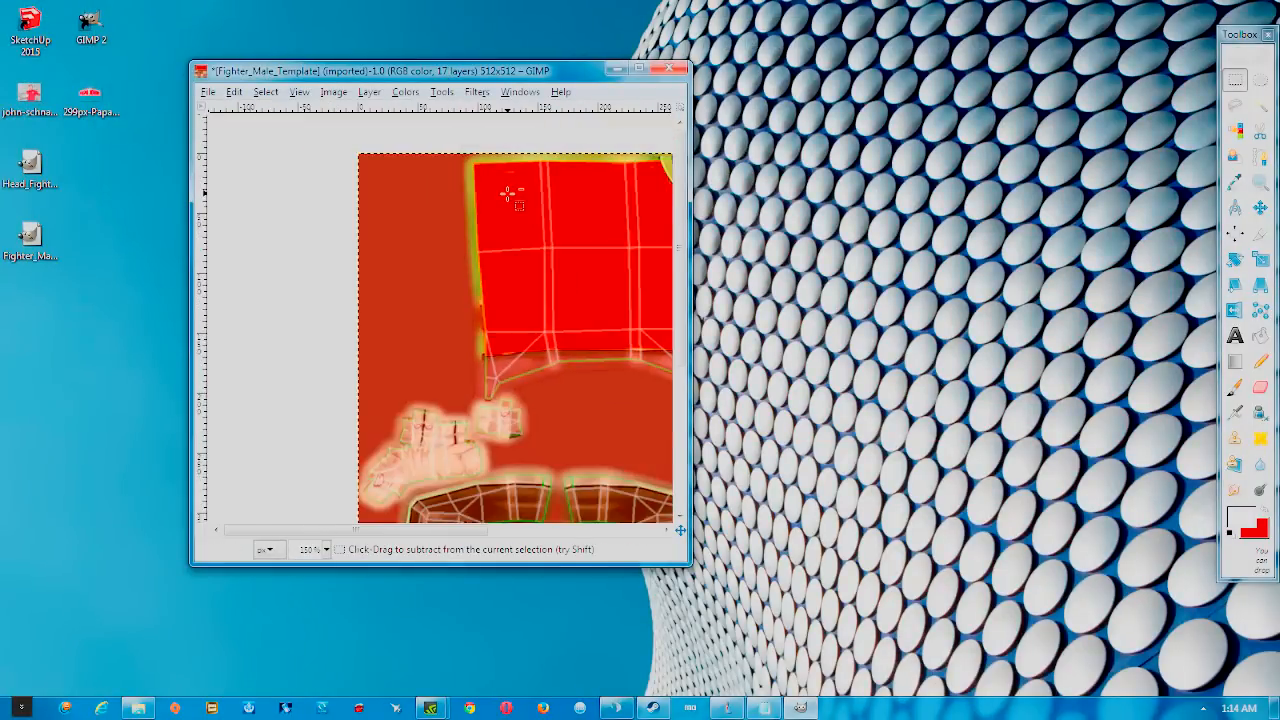
pyautogui.scroll(1, 500, 220)
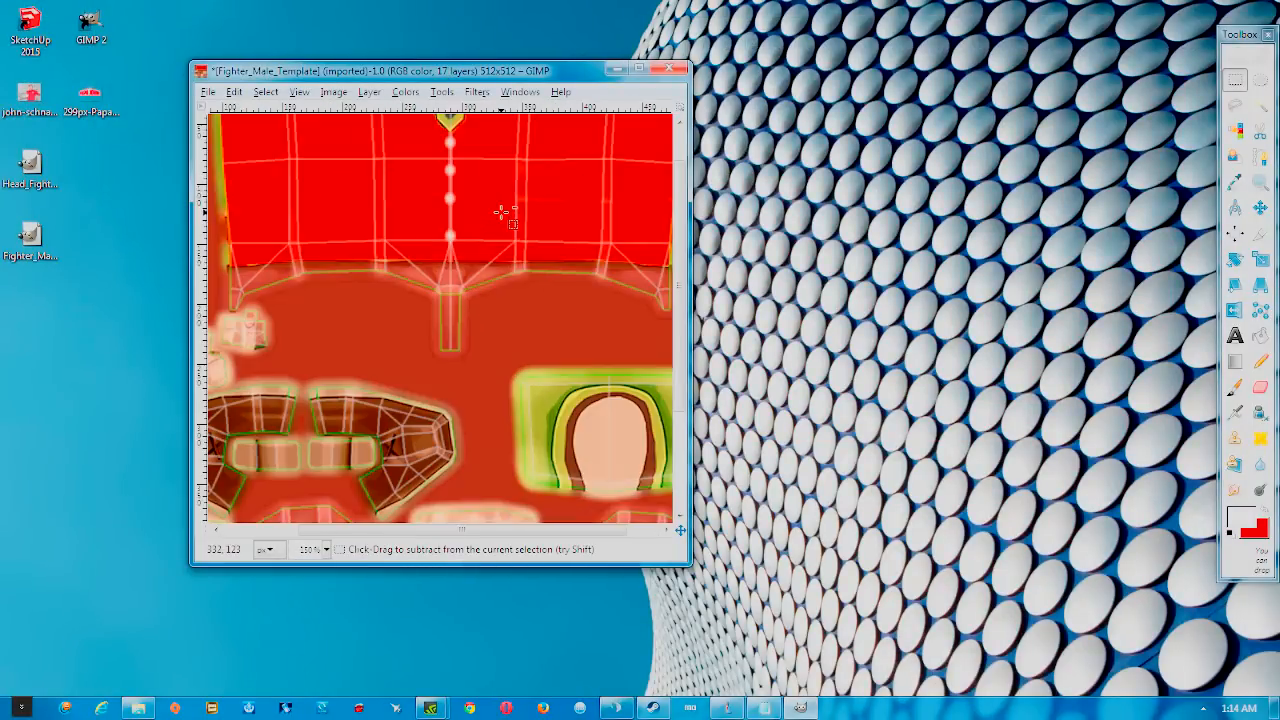
pyautogui.scroll(-1, 498, 211)
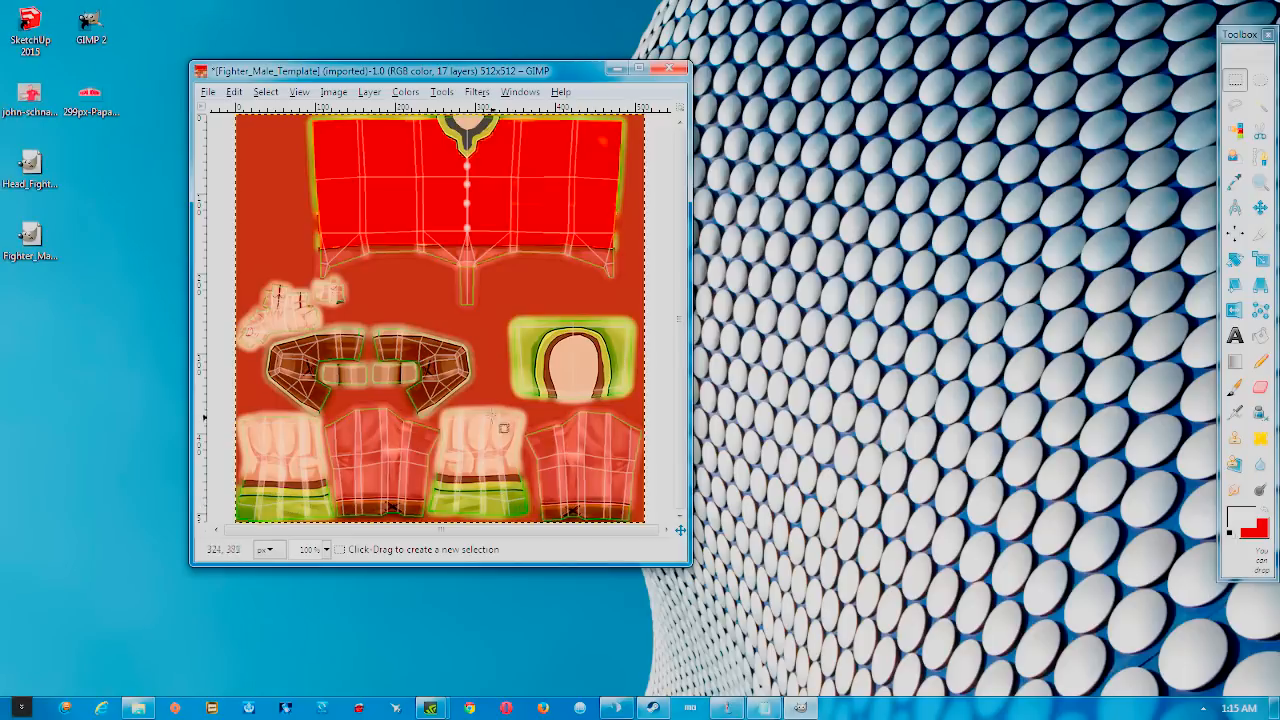
pyautogui.moveTo(690, 563); pyautogui.dragTo(1042, 641)
# Drag the 299px Papa John's image from the desktop onto the texture as a new layer
pyautogui.keyDown('ctrl'); pyautogui.scroll(4, 633, 190); pyautogui.keyUp('ctrl')
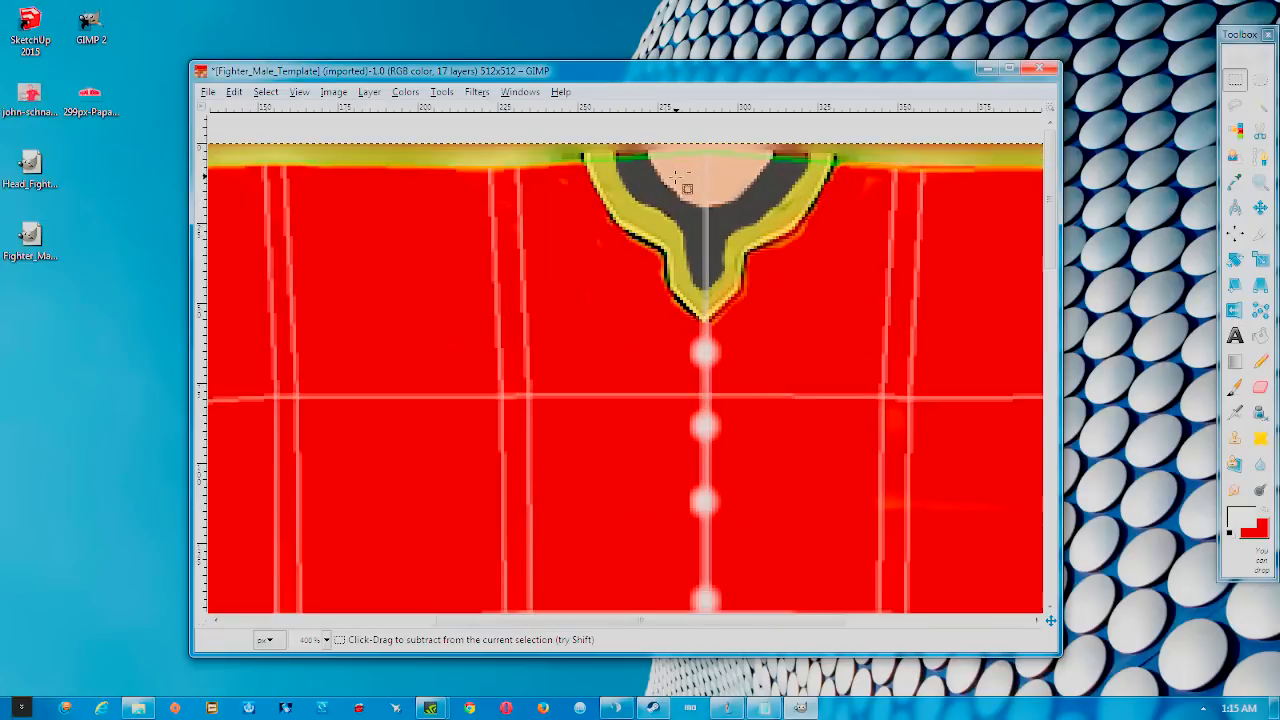
pyautogui.scroll(-3, 686, 294)
pyautogui.moveTo(89, 100); pyautogui.dragTo(692, 254)
pyautogui.keyDown('ctrl'); pyautogui.scroll(-3, 692, 254); pyautogui.keyUp('ctrl')
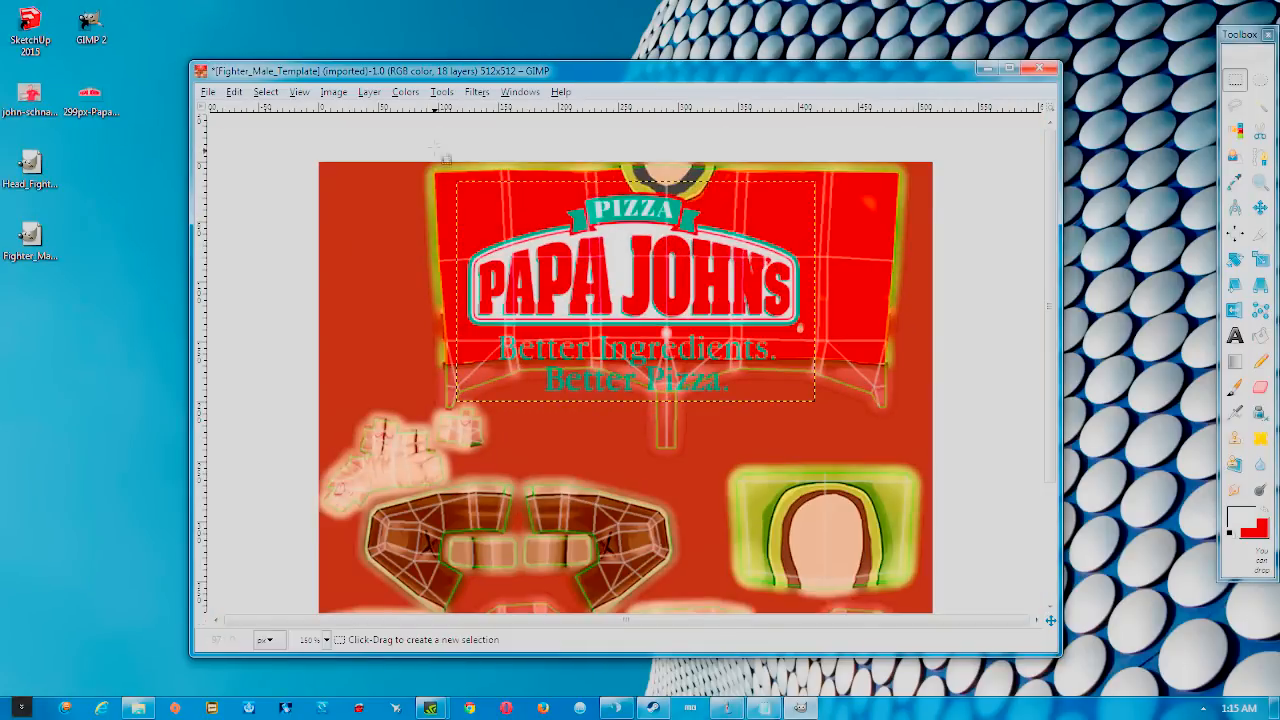
# Scale the Papa John's logo layer down to 29 × 28 px with the chain linked
pyautogui.click(442, 92)
pyautogui.click(458, 71)
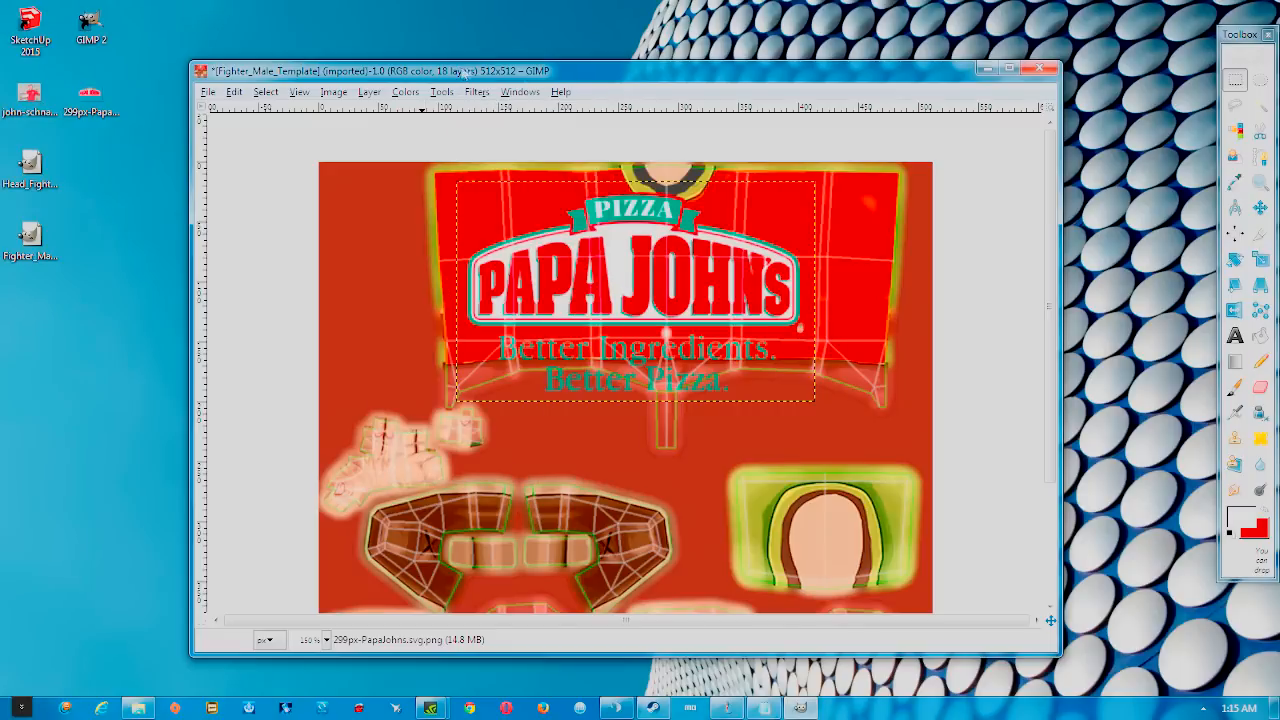
pyautogui.click(1261, 260)
pyautogui.click(808, 400)
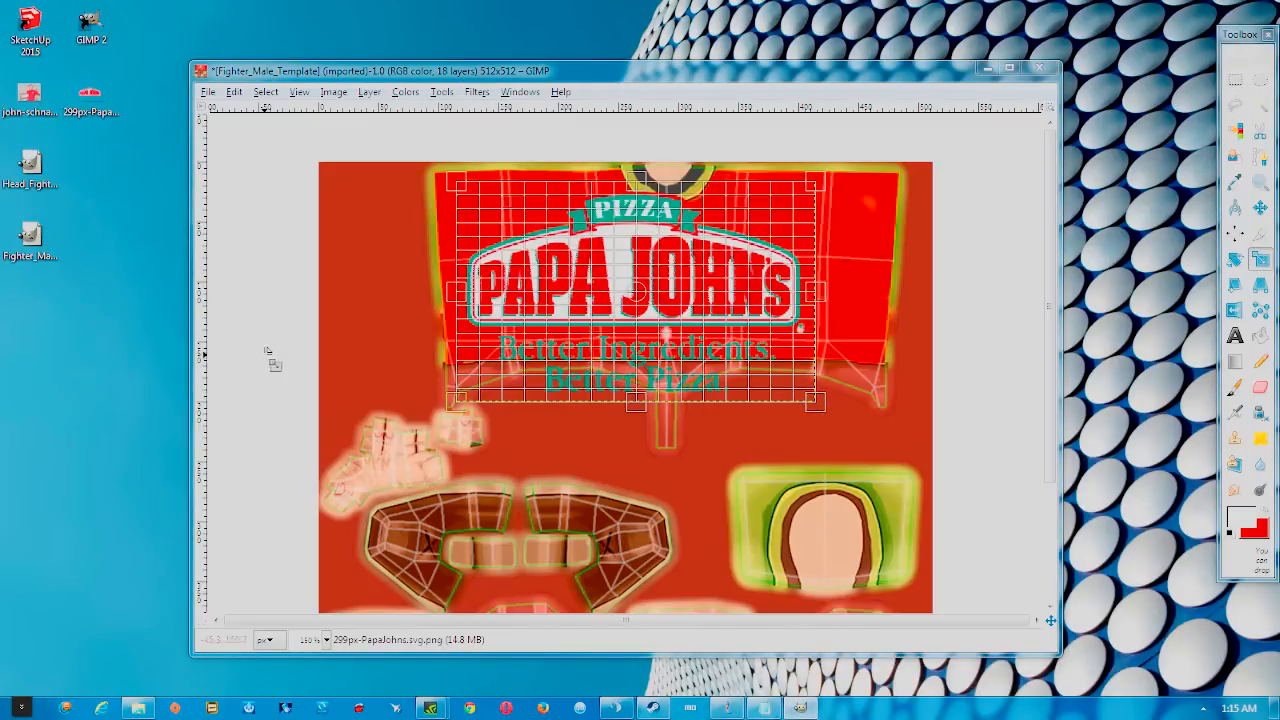
pyautogui.moveTo(570, 354)
pyautogui.mouseDown()
pyautogui.moveTo(570, 373)
pyautogui.moveTo(569, 354)
pyautogui.mouseUp()
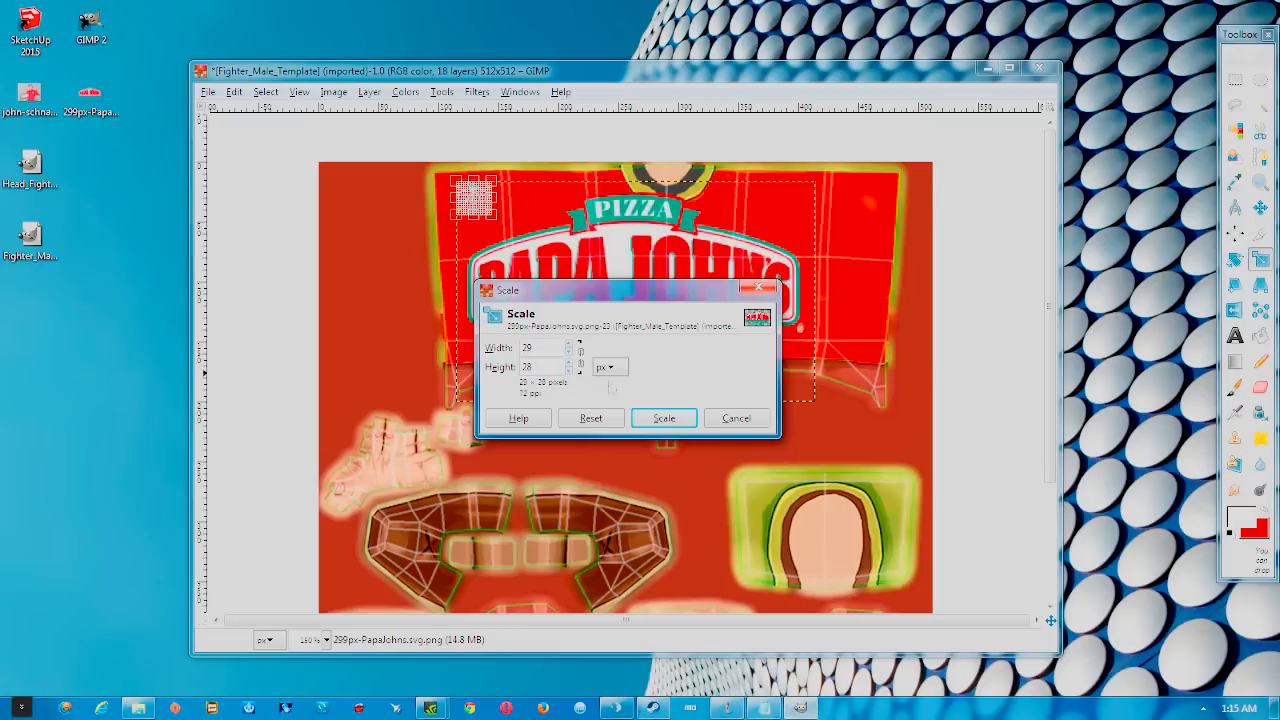
pyautogui.click(664, 418)
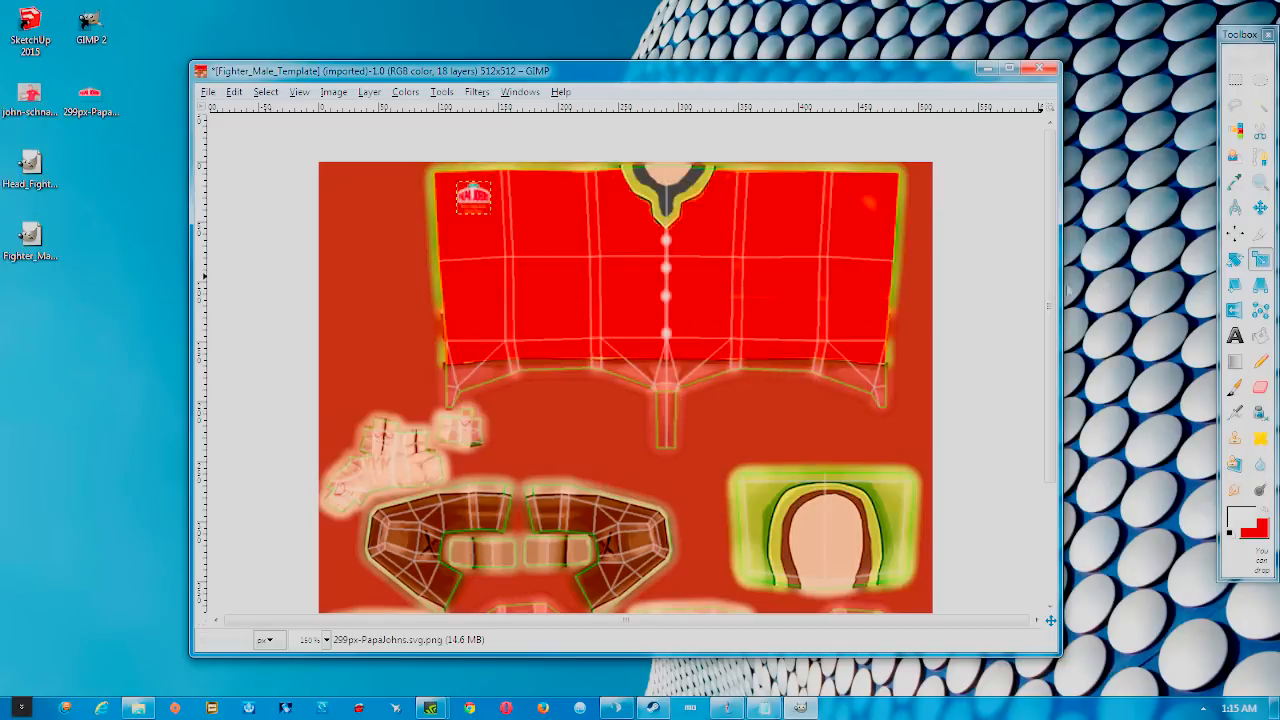
# Move the small logo onto the shirt's left chest beside the collar
pyautogui.press('m')
pyautogui.moveTo(473, 197); pyautogui.dragTo(701, 228)
pyautogui.scroll(4, 705, 226)
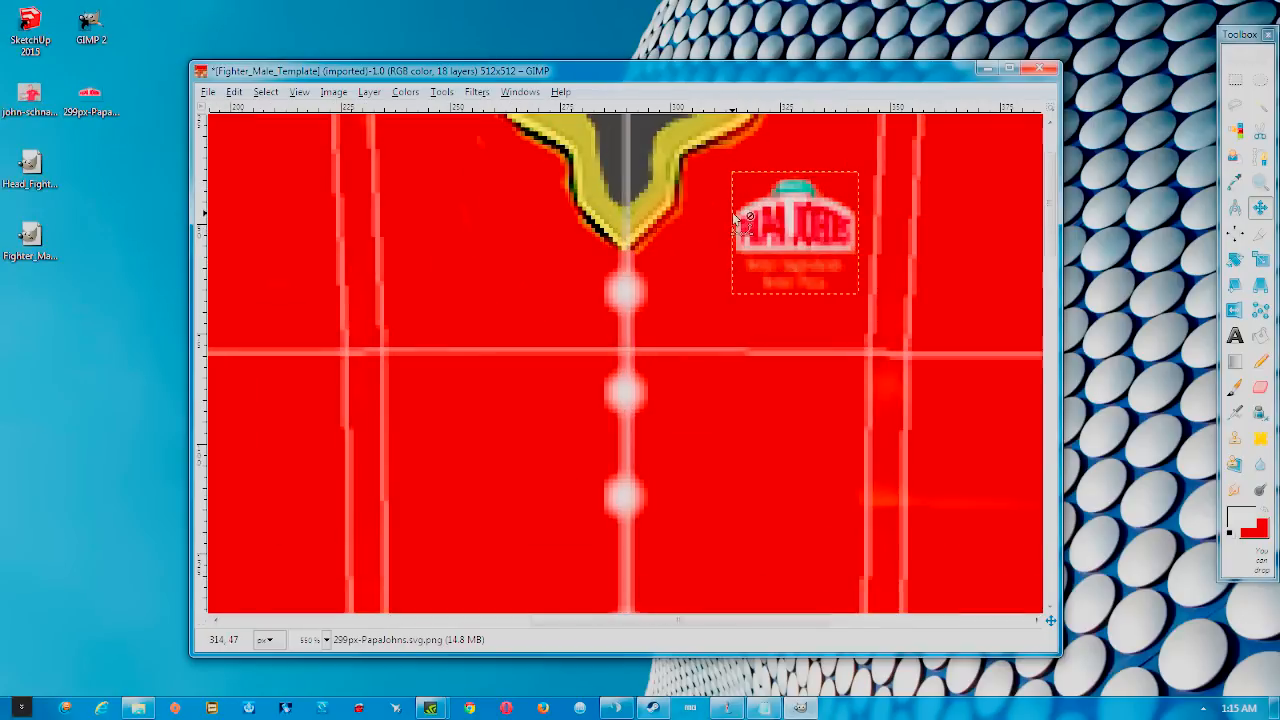
pyautogui.scroll(-4, 792, 225)
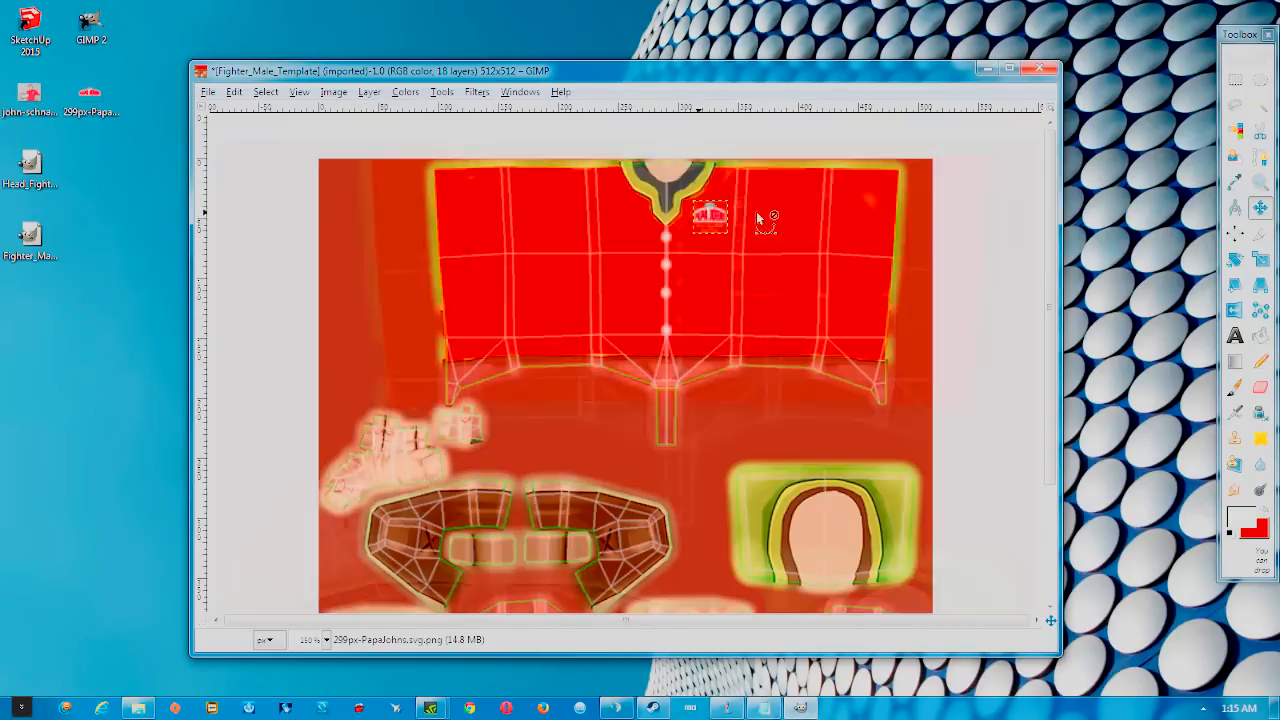
pyautogui.scroll(2, 717, 226)
pyautogui.scroll(-2, 752, 208)
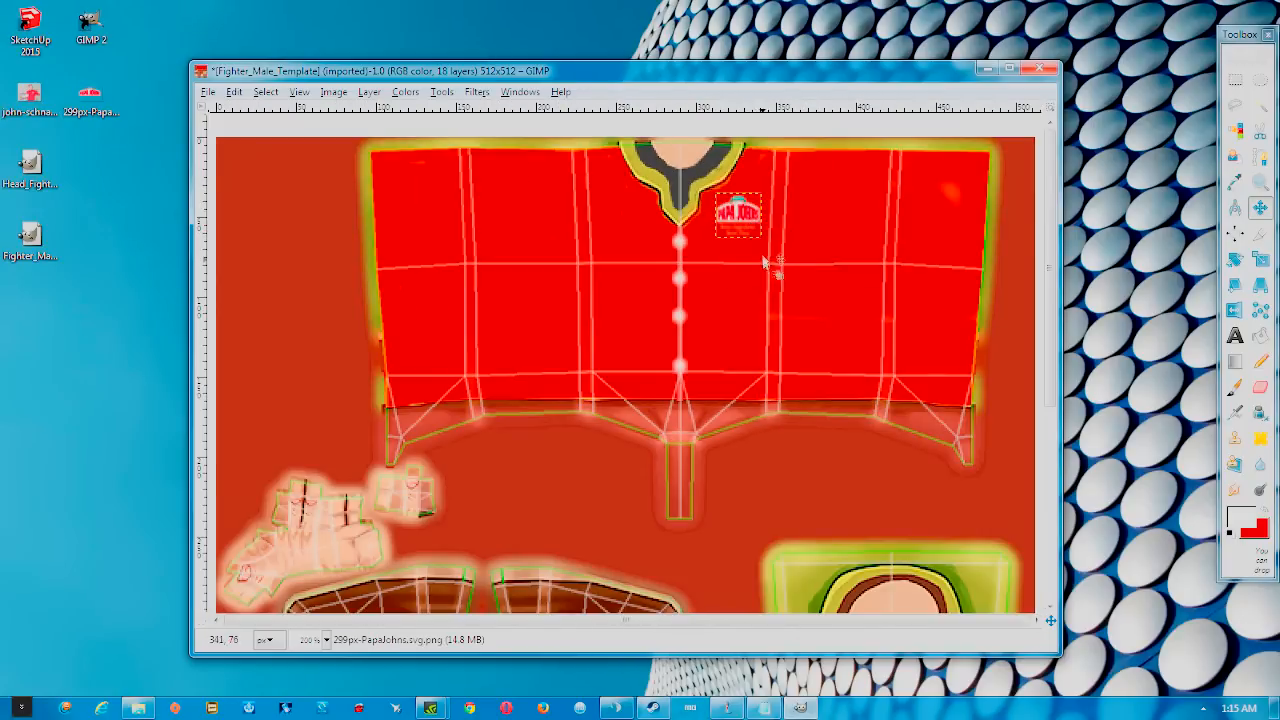
pyautogui.scroll(2, 757, 252)
pyautogui.scroll(-3, 747, 239)
pyautogui.scroll(3, 725, 220)
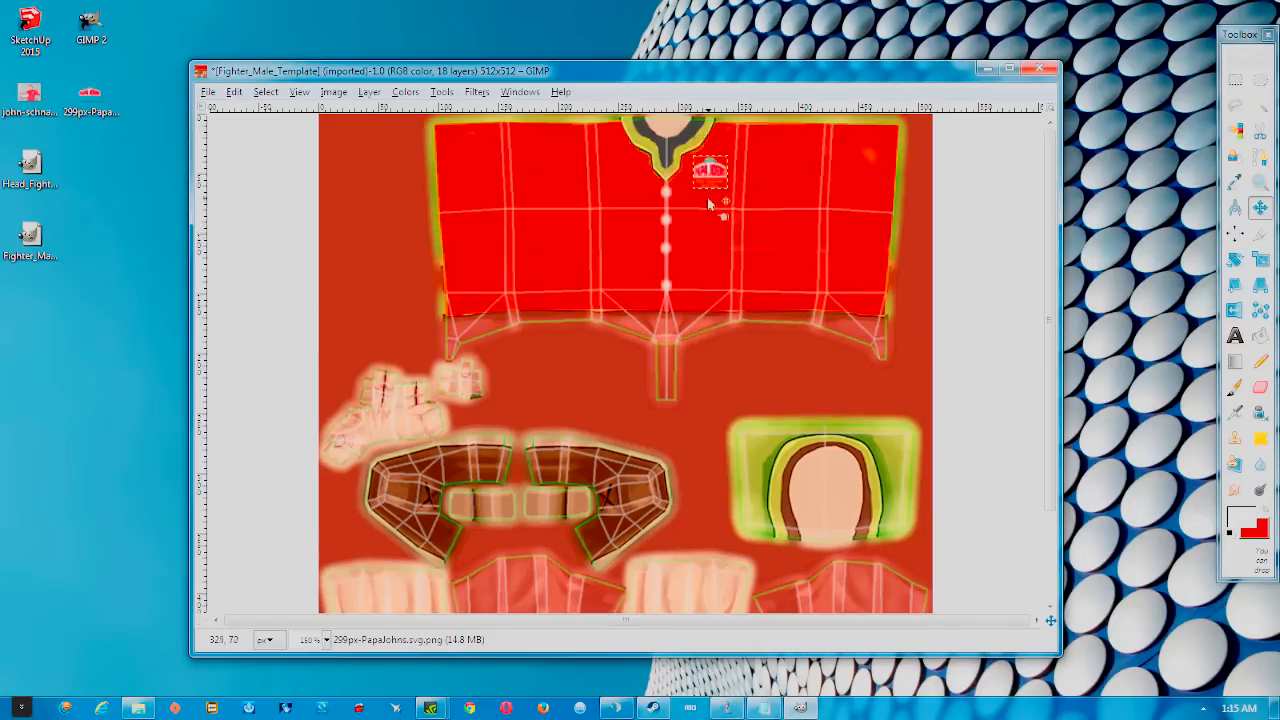
pyautogui.moveTo(709, 172); pyautogui.dragTo(707, 175)
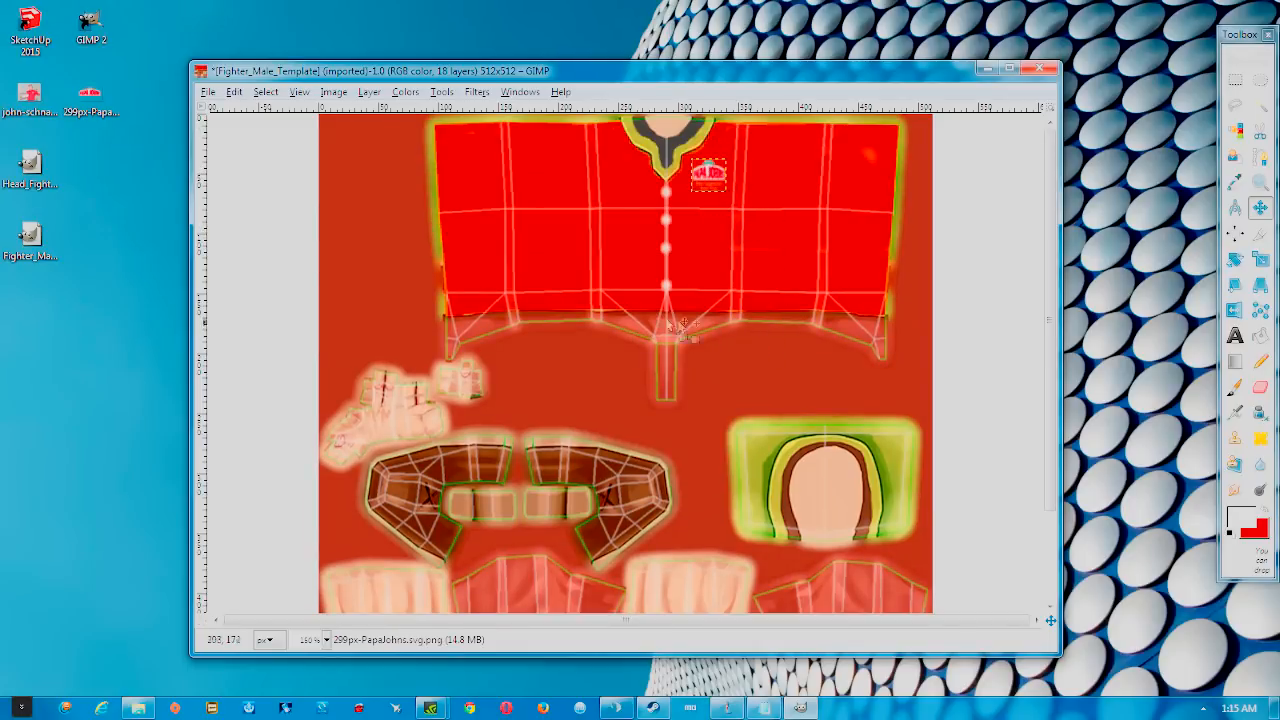
pyautogui.scroll(-3, 683, 325)
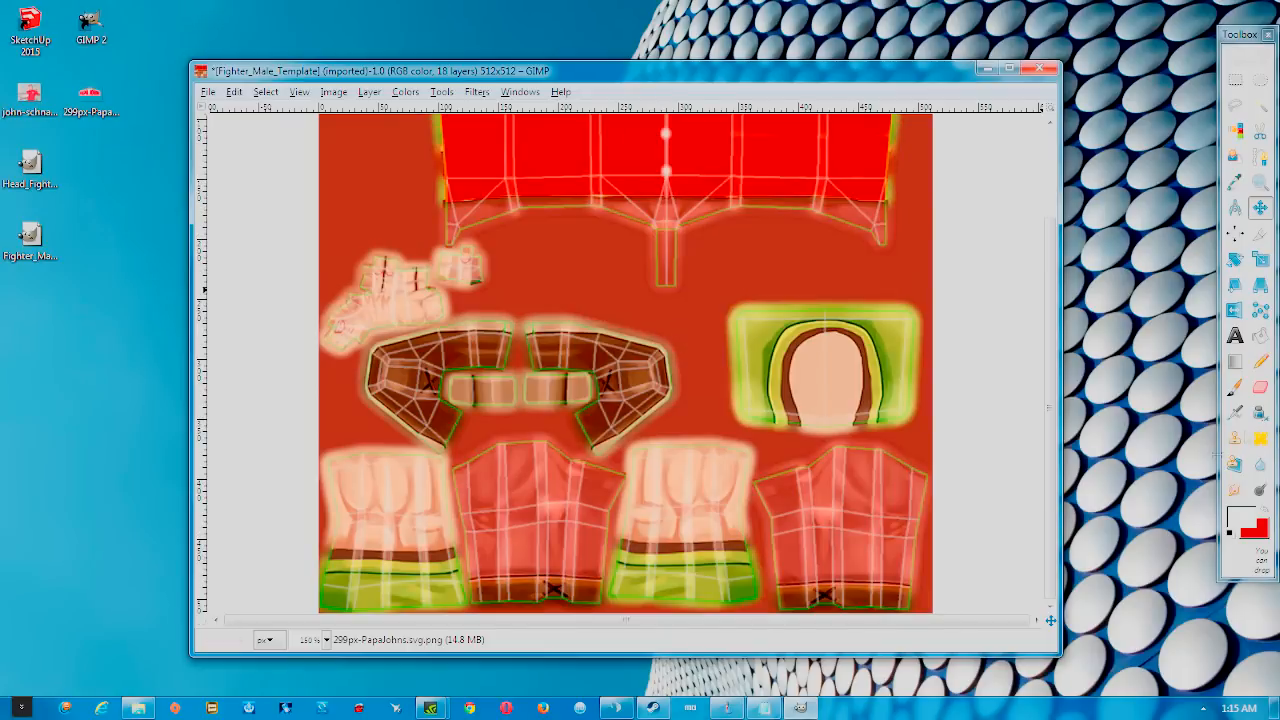
# Swap foreground and background colours and merge the logo down into the Texture layer
pyautogui.press('x')
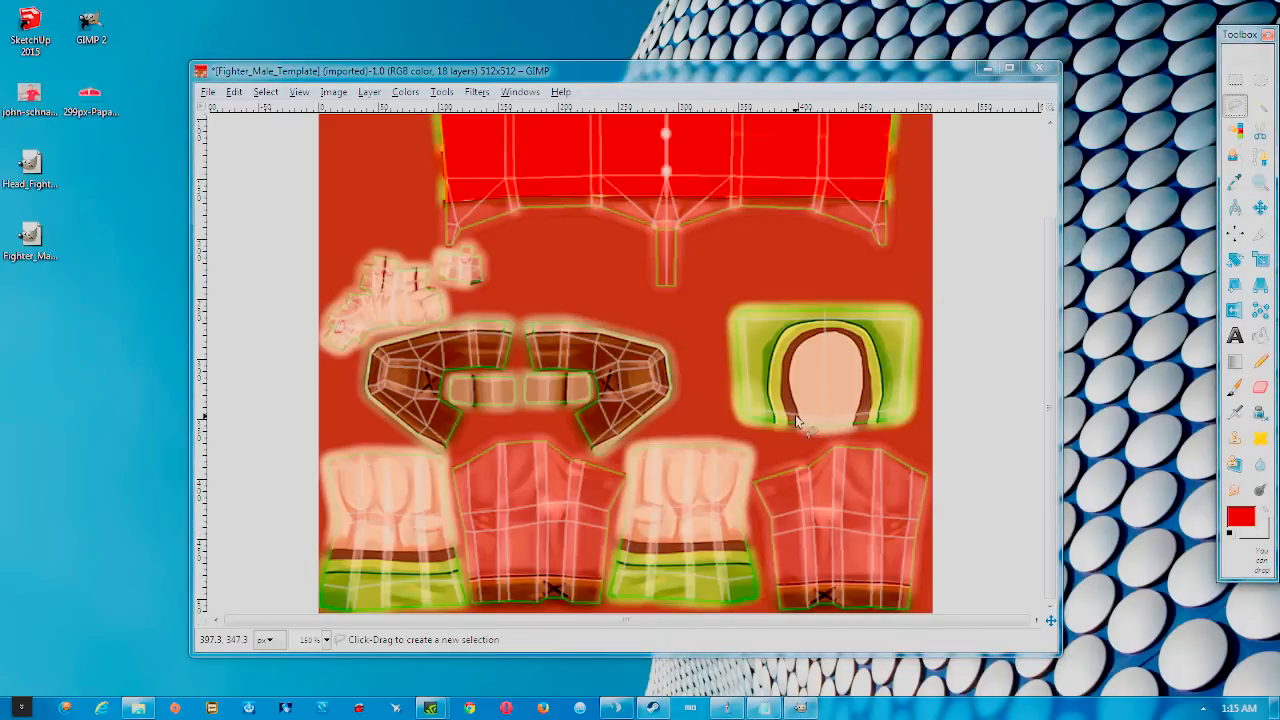
pyautogui.scroll(3, 645, 283)
pyautogui.click(438, 92)
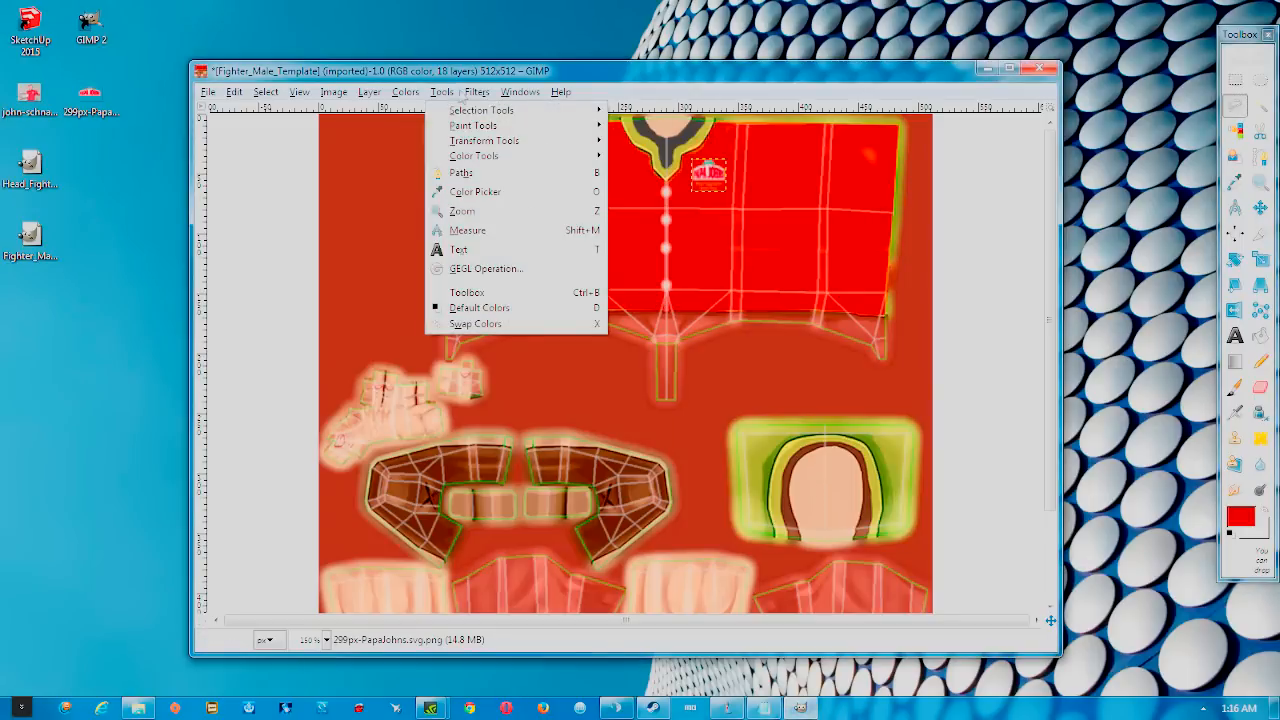
pyautogui.moveTo(424, 95)
pyautogui.moveTo(470, 95)
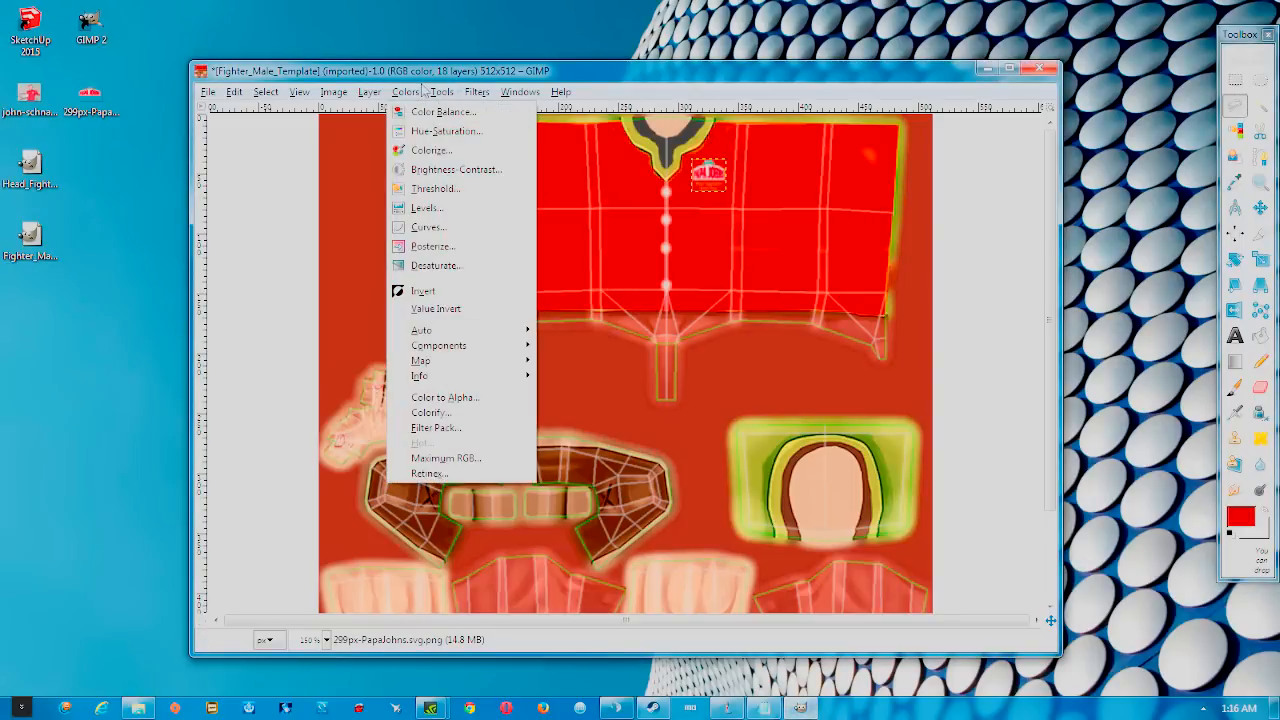
pyautogui.moveTo(370, 93)
pyautogui.click(405, 194)
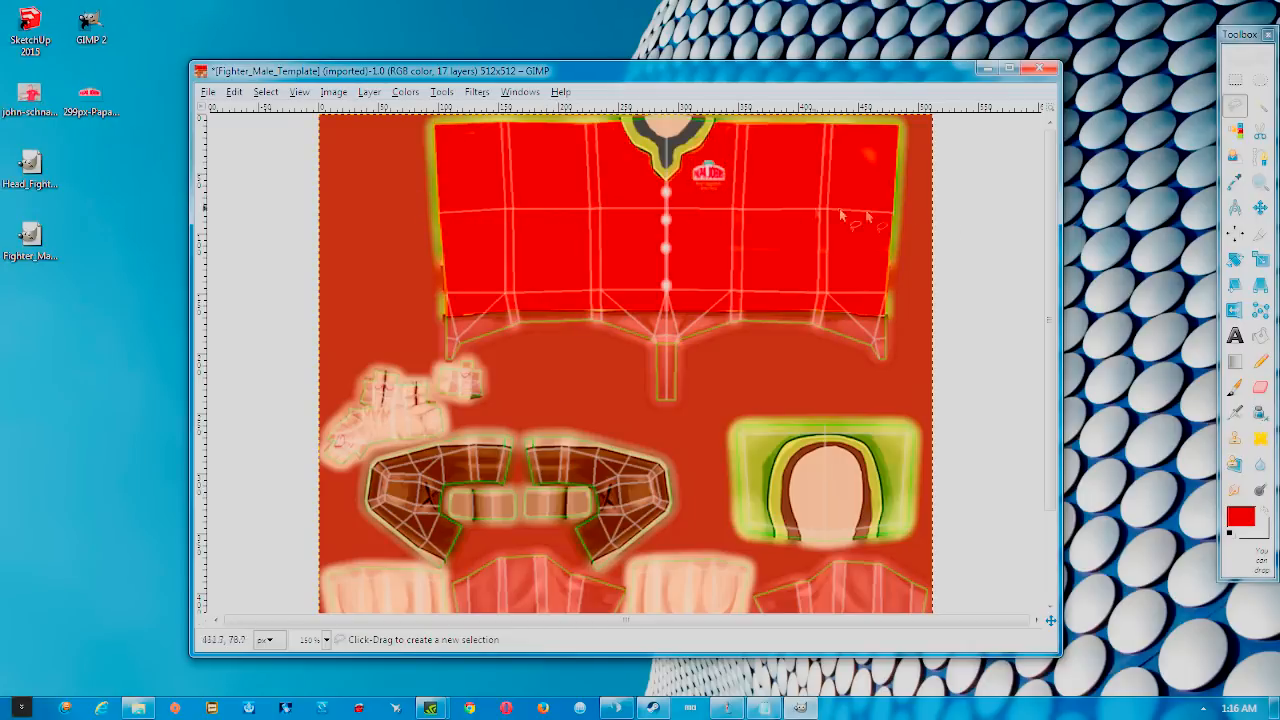
# Bring up the layers panel, move it out of the way, and right-click the image
pyautogui.click(801, 708)
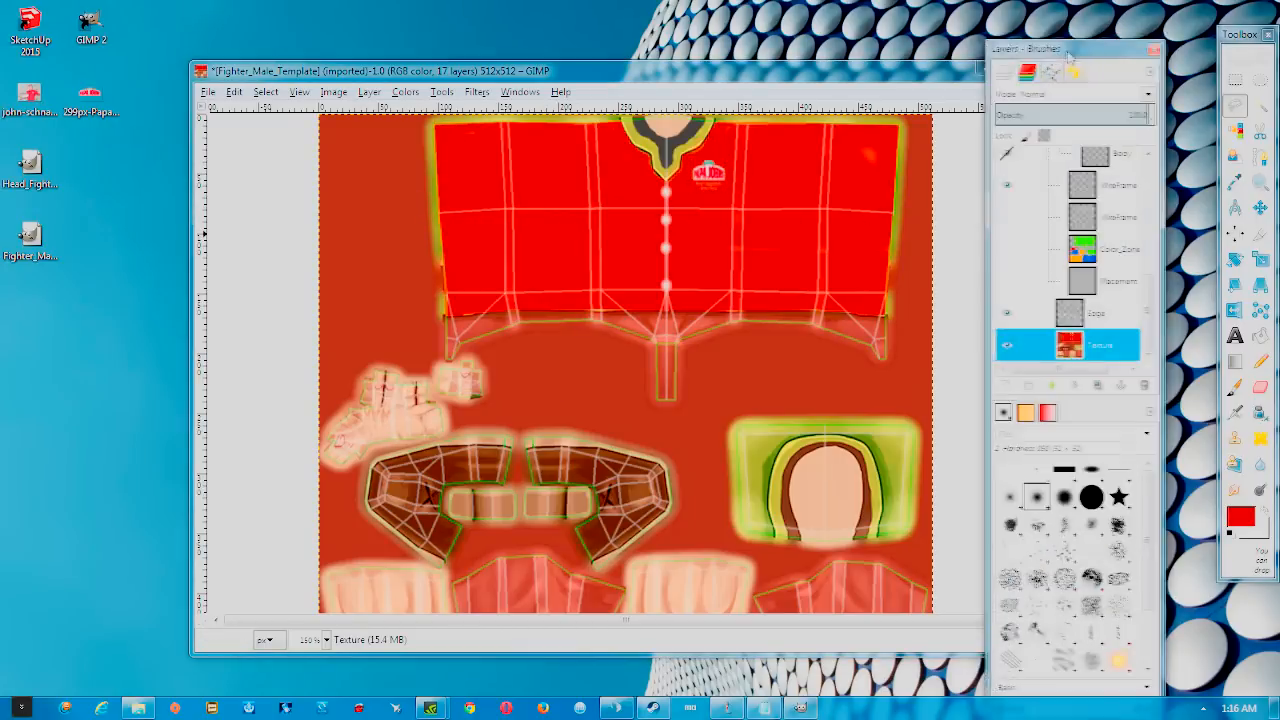
pyautogui.moveTo(1031, 53); pyautogui.dragTo(1279, 50)
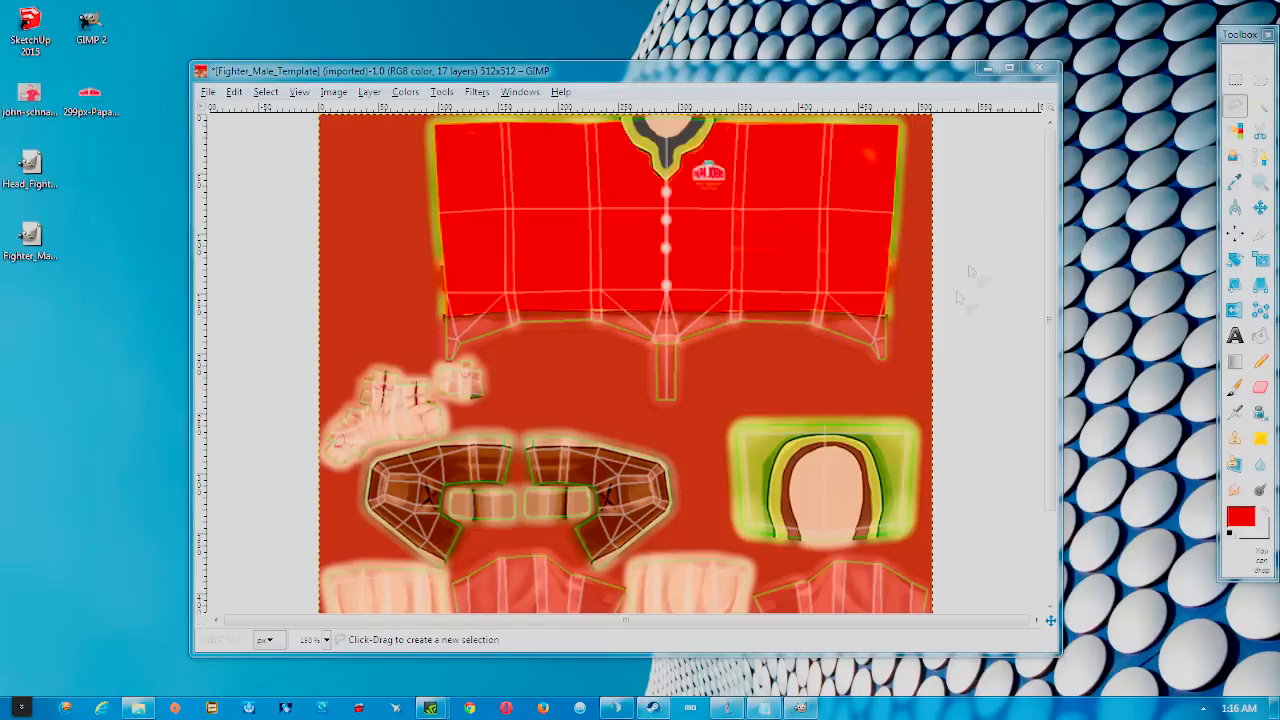
pyautogui.scroll(-3, 986, 440)
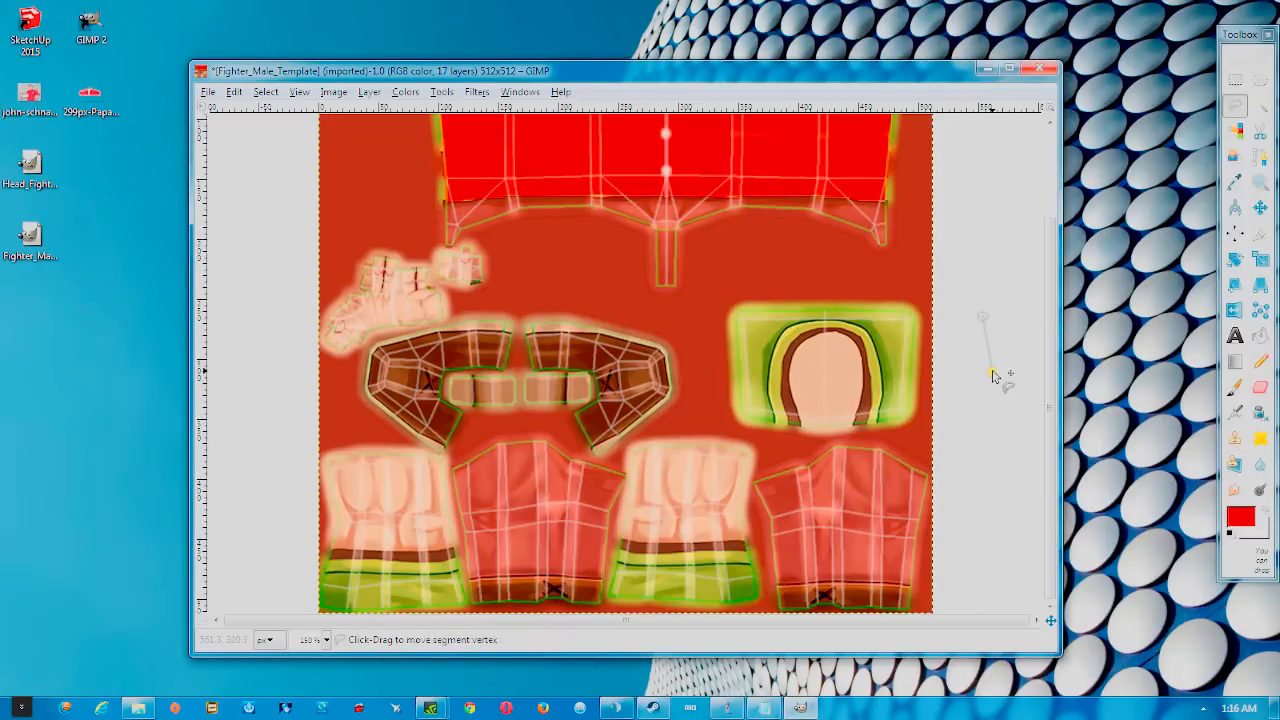
pyautogui.rightClick(981, 313)
# Draw a closed Free Select outline around the head piece's hood band, excluding the face
pyautogui.rightClick(996, 297)
pyautogui.click(1242, 80)
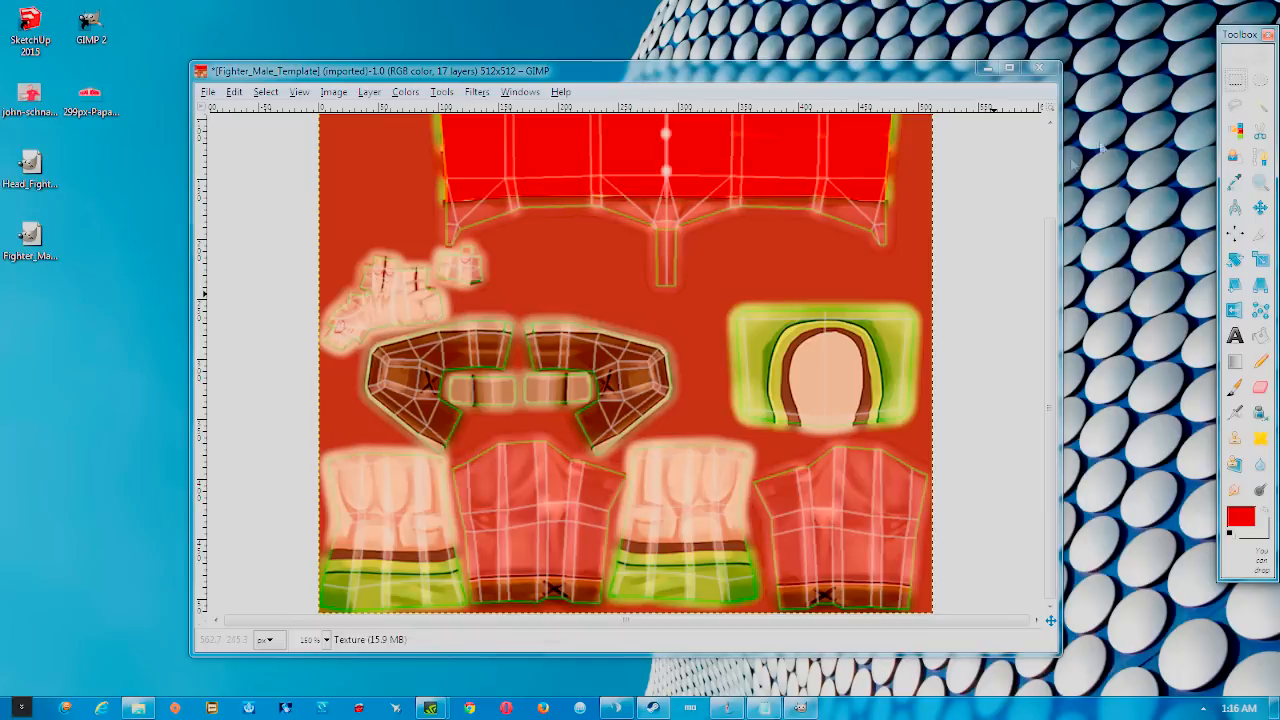
pyautogui.click(1234, 106)
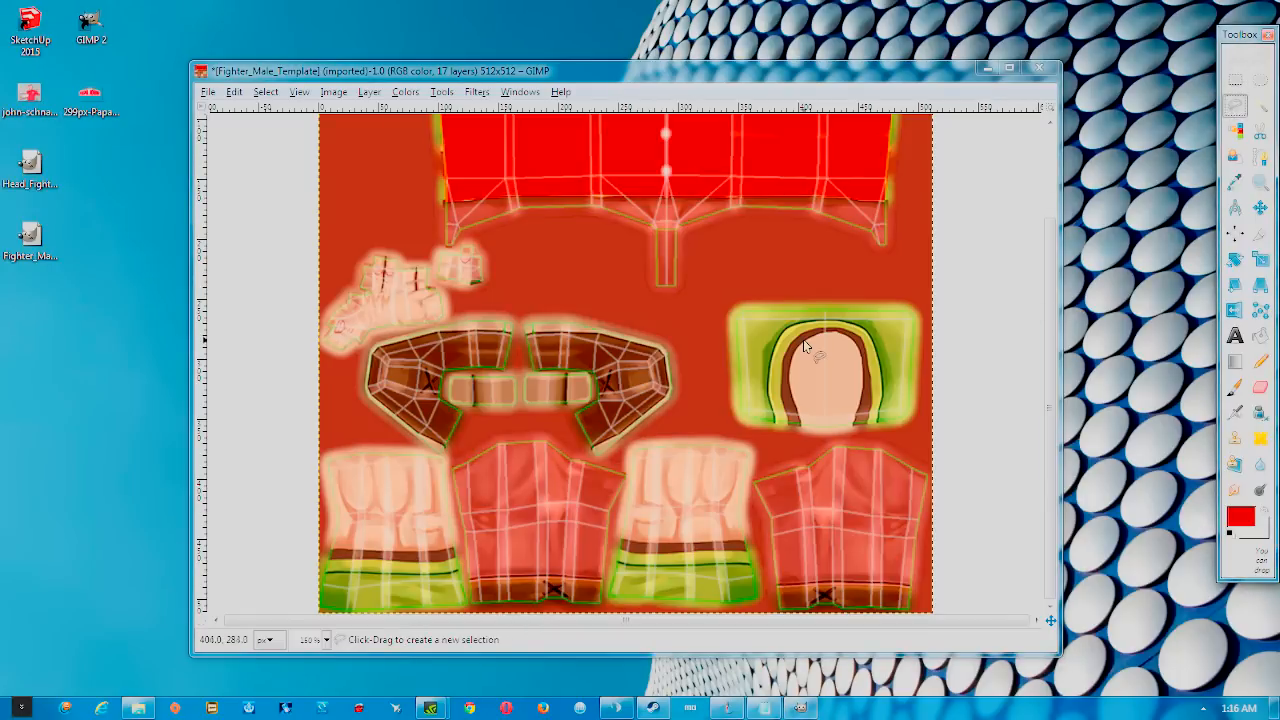
pyautogui.click(801, 428)
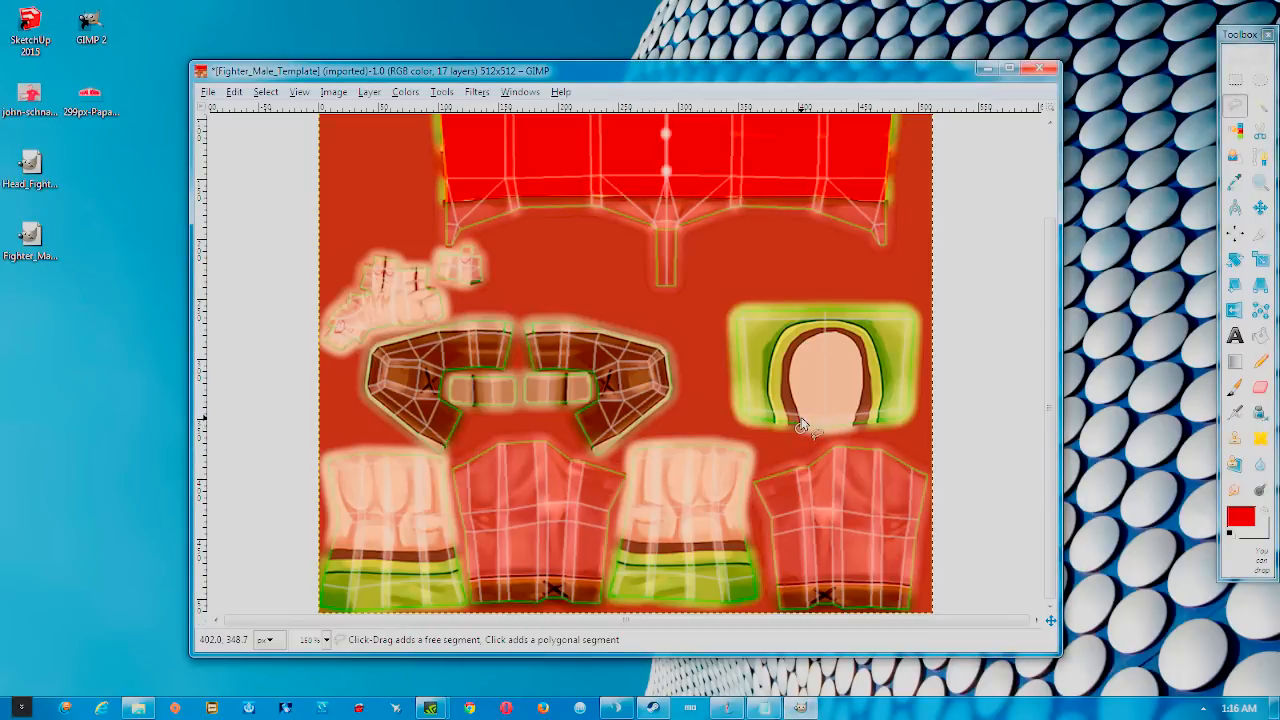
pyautogui.click(791, 390)
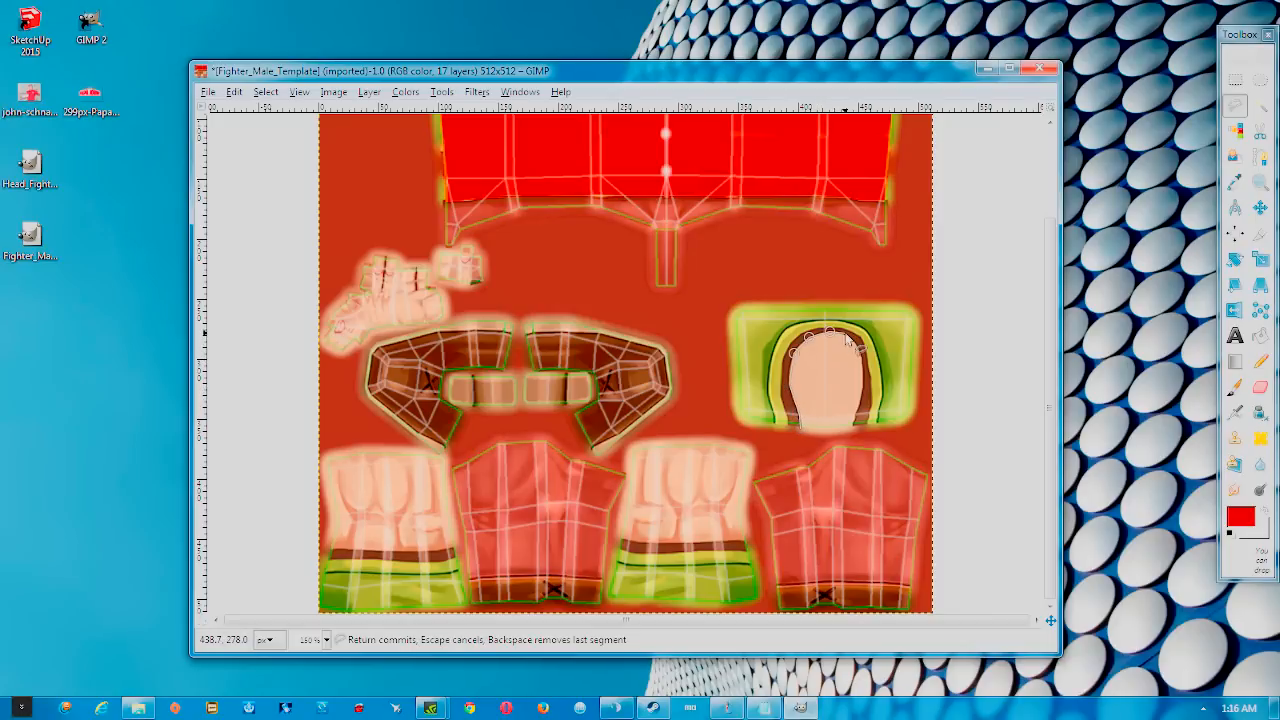
pyautogui.click(859, 352)
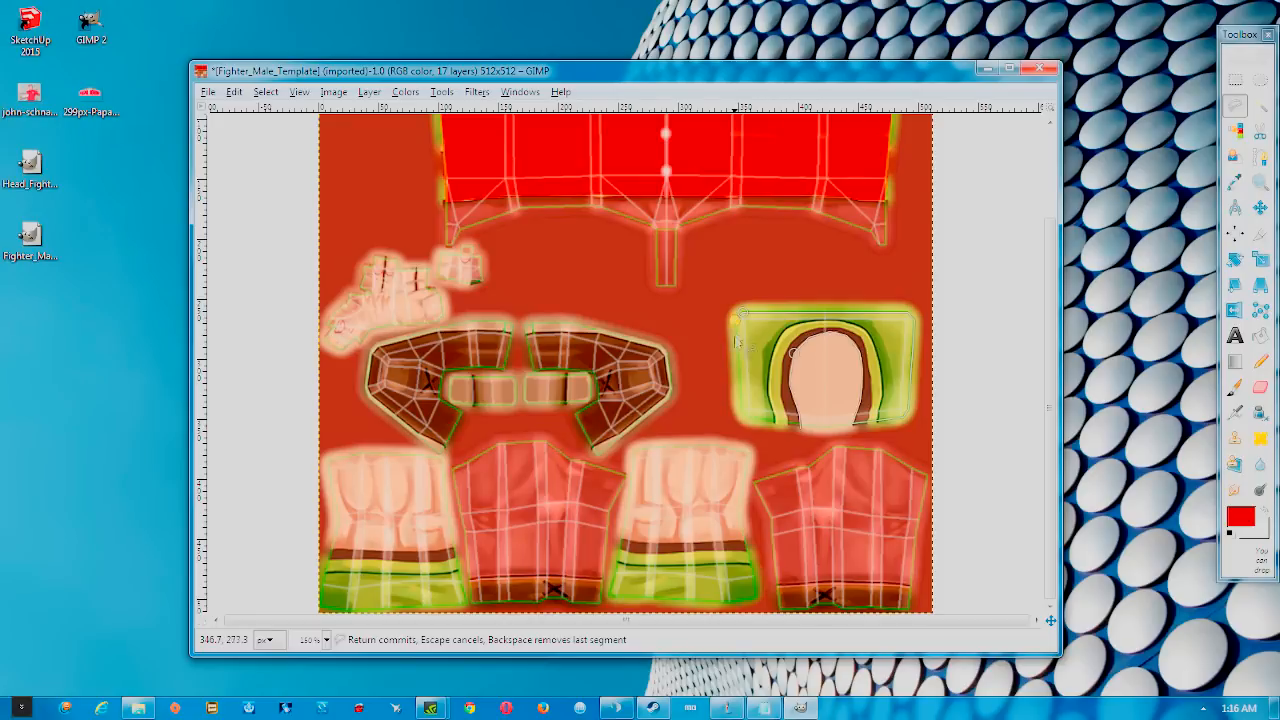
pyautogui.click(741, 410)
pyautogui.click(748, 418)
pyautogui.click(799, 427)
pyautogui.scroll(2, 806, 379)
# Zoom in and paint the hood's hair band red with the Paintbrush, redoing one stroke
pyautogui.scroll(1, 806, 379)
pyautogui.moveTo(716, 452); pyautogui.dragTo(432, 464)
pyautogui.click(1236, 387)
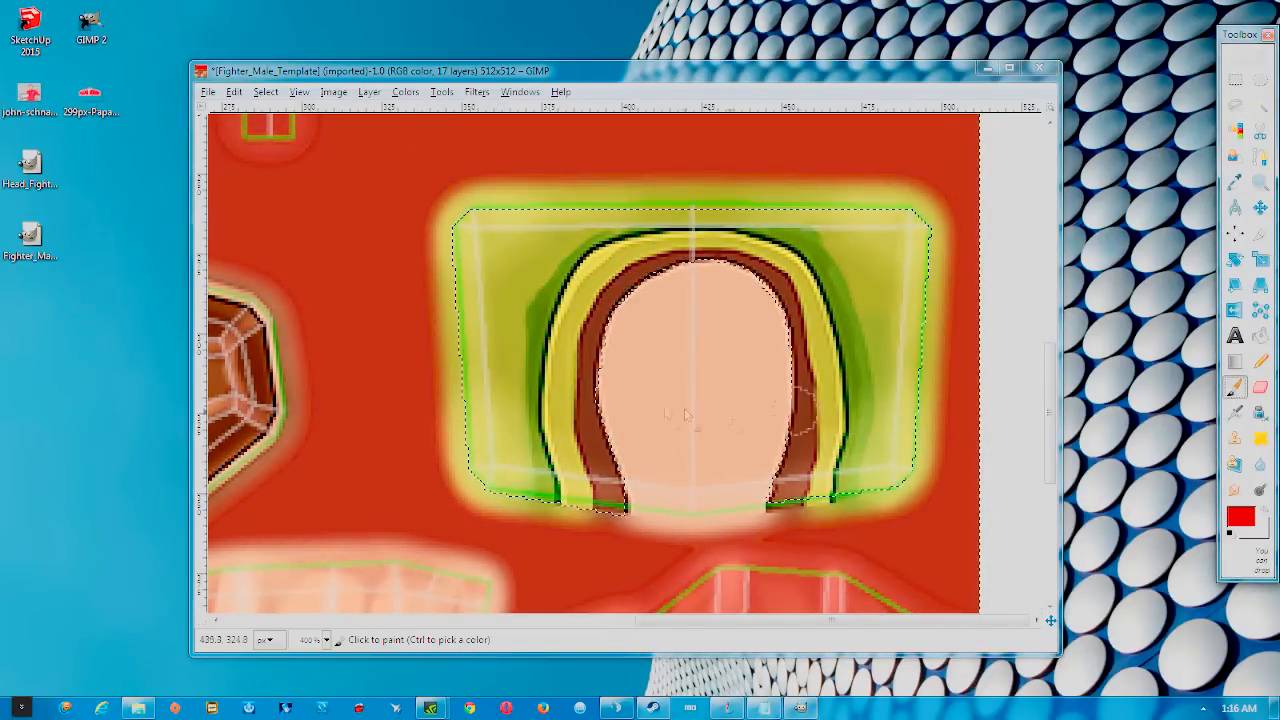
pyautogui.moveTo(531, 485)
pyautogui.mouseDown()
pyautogui.moveTo(568, 517)
pyautogui.moveTo(559, 478)
pyautogui.moveTo(576, 510)
pyautogui.moveTo(556, 397)
pyautogui.moveTo(561, 366)
pyautogui.moveTo(557, 420)
pyautogui.moveTo(571, 315)
pyautogui.moveTo(603, 262)
pyautogui.moveTo(568, 310)
pyautogui.moveTo(615, 256)
pyautogui.mouseUp()
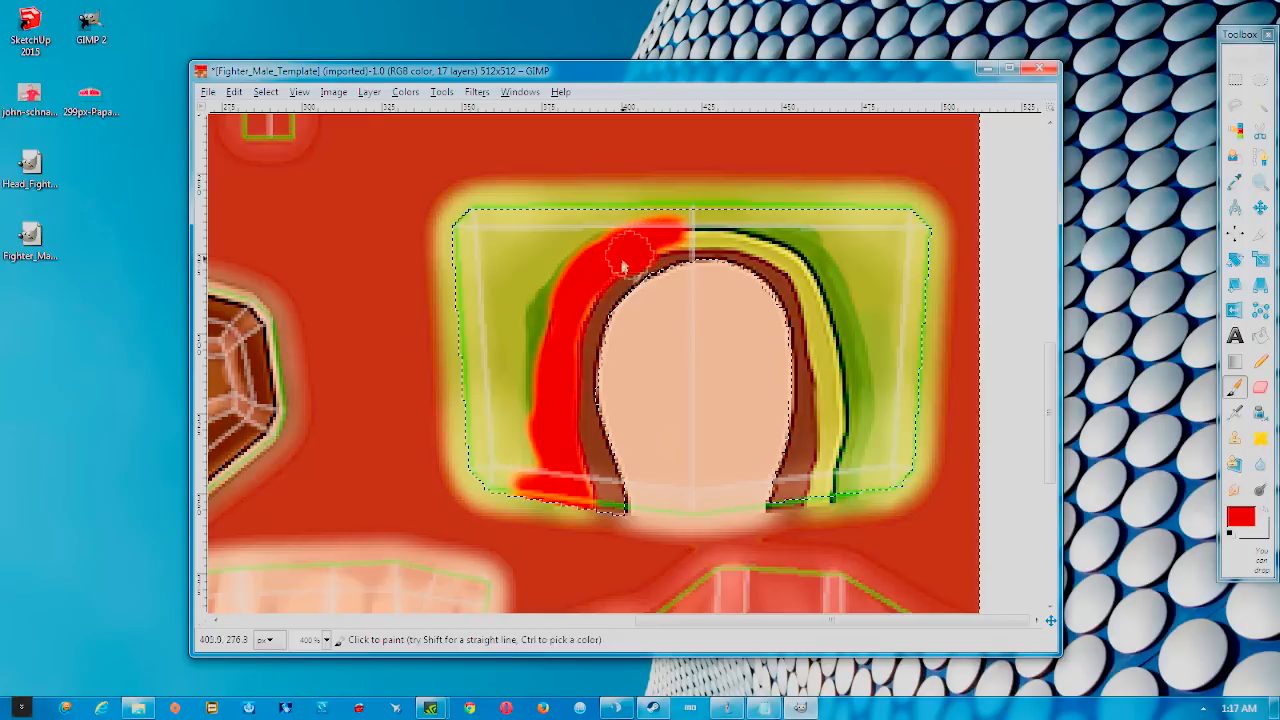
pyautogui.hotkey('ctrl', 'z')
pyautogui.moveTo(572, 506)
pyautogui.mouseDown()
pyautogui.moveTo(559, 443)
pyautogui.moveTo(561, 372)
pyautogui.moveTo(585, 291)
pyautogui.moveTo(615, 265)
pyautogui.moveTo(683, 240)
pyautogui.moveTo(746, 240)
pyautogui.moveTo(774, 244)
pyautogui.moveTo(816, 284)
pyautogui.moveTo(840, 455)
pyautogui.moveTo(821, 517)
pyautogui.moveTo(844, 460)
pyautogui.moveTo(831, 490)
pyautogui.moveTo(835, 408)
pyautogui.moveTo(795, 282)
pyautogui.moveTo(814, 312)
pyautogui.mouseUp()
pyautogui.moveTo(565, 512)
pyautogui.mouseDown()
pyautogui.moveTo(560, 428)
pyautogui.moveTo(571, 298)
pyautogui.moveTo(627, 255)
pyautogui.moveTo(694, 236)
pyautogui.moveTo(760, 240)
pyautogui.moveTo(801, 270)
pyautogui.moveTo(828, 362)
pyautogui.moveTo(820, 505)
pyautogui.mouseUp()
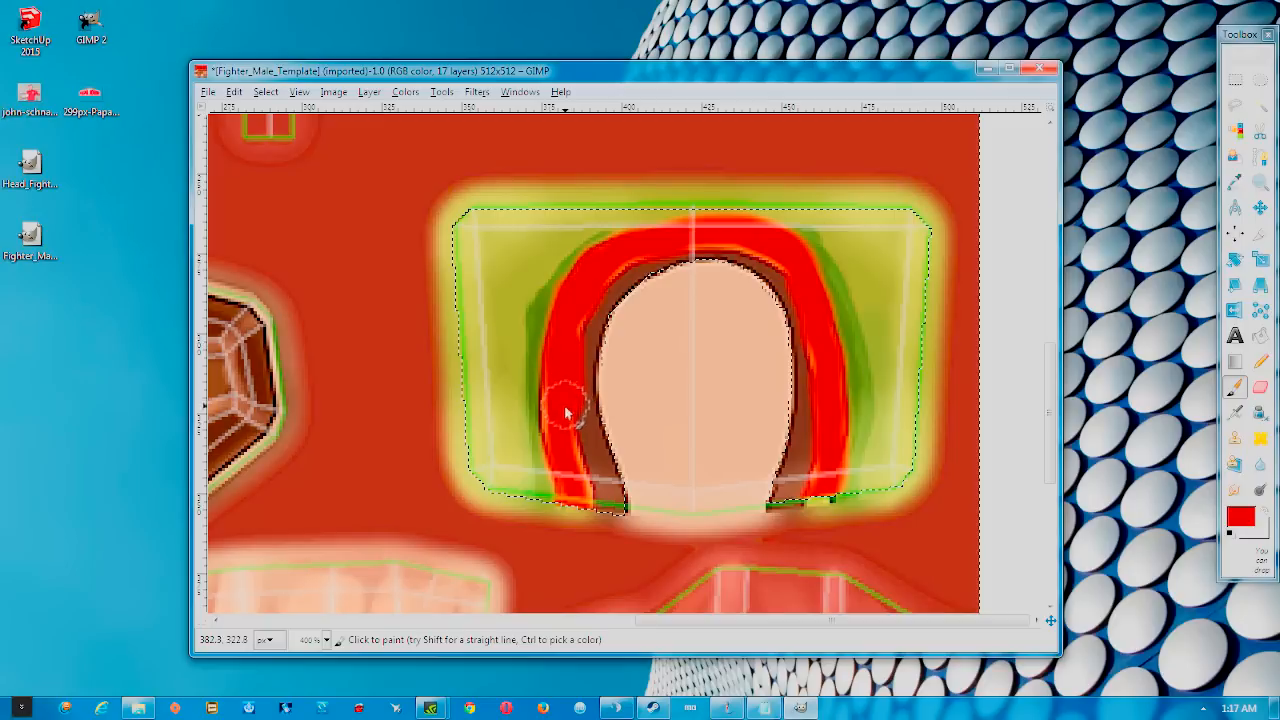
pyautogui.moveTo(578, 356)
pyautogui.mouseDown()
pyautogui.moveTo(558, 461)
pyautogui.moveTo(580, 515)
pyautogui.mouseUp()
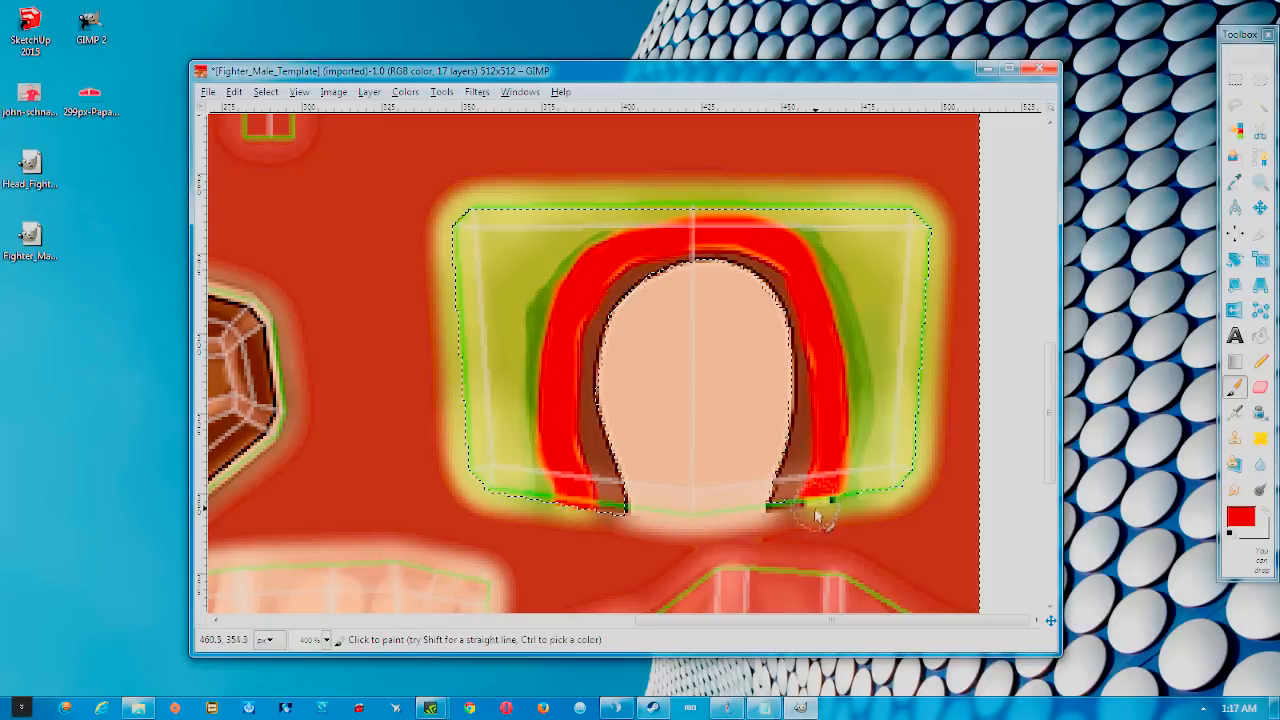
# Set the foreground colour to dark grey 363636
pyautogui.click(1264, 511)
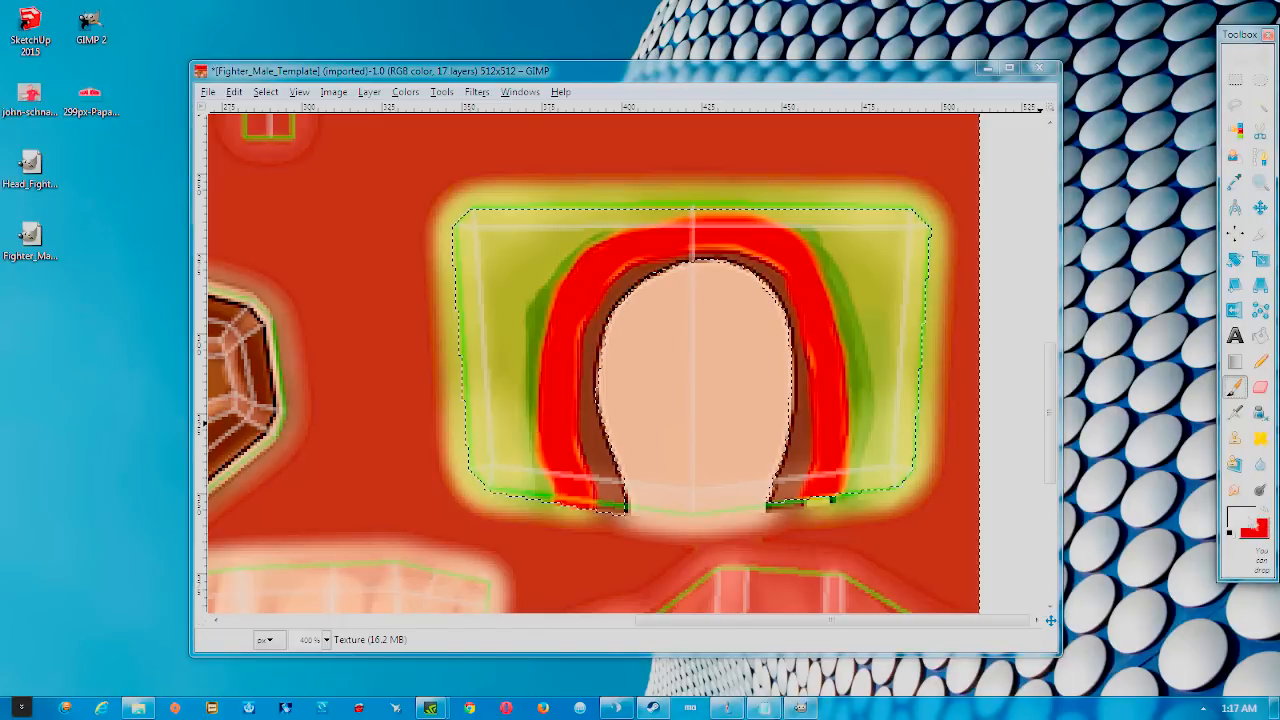
pyautogui.click(1239, 516)
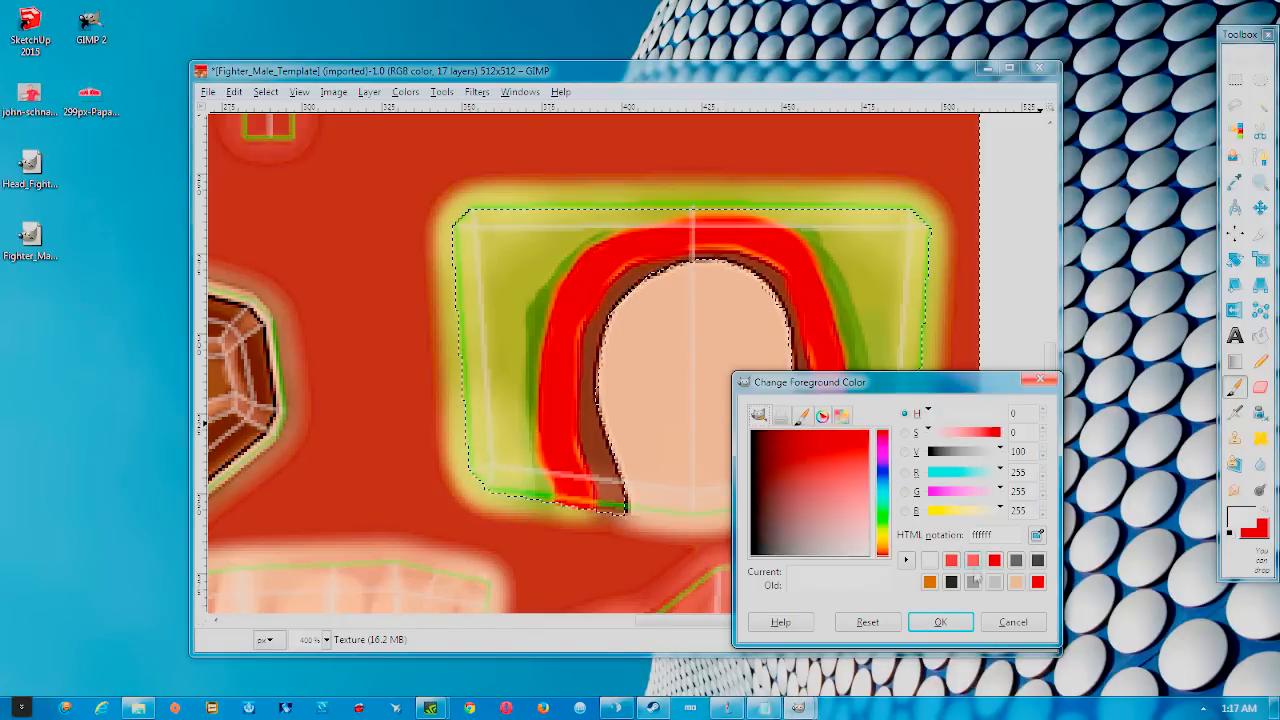
pyautogui.click(1016, 560)
pyautogui.click(941, 622)
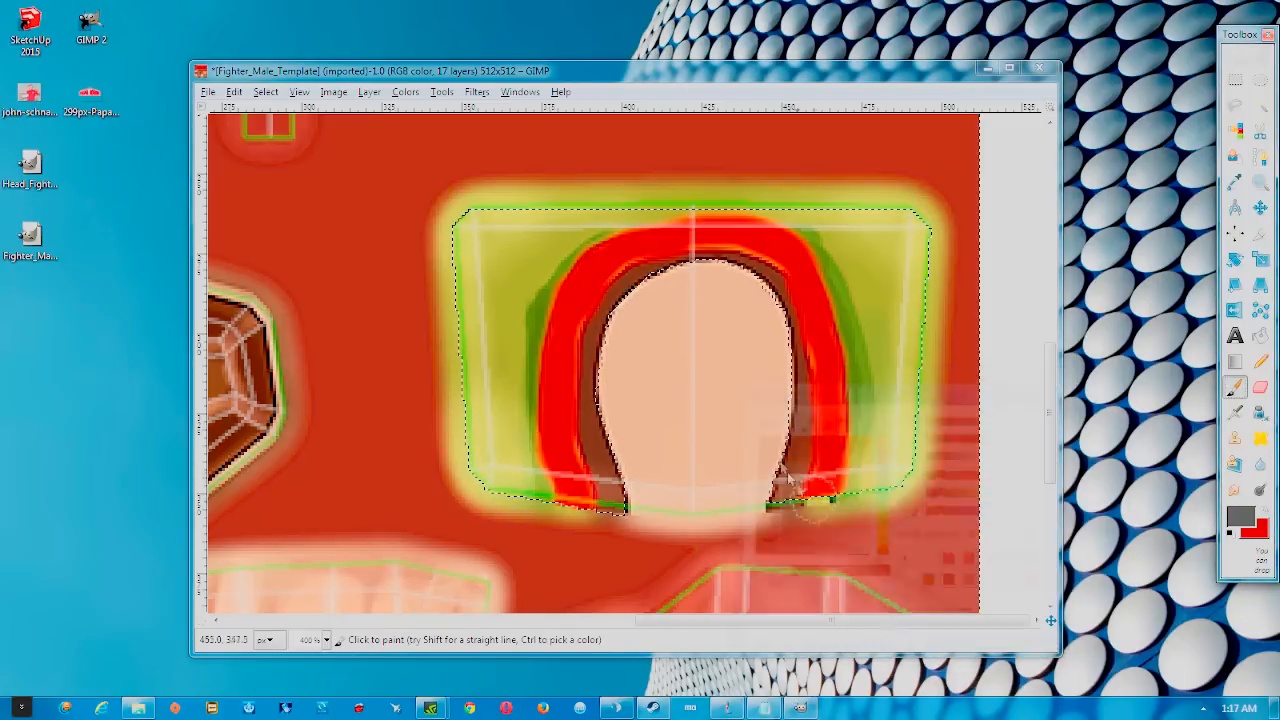
# Zoom to the face, adjust the brush size, and paint dark grey along the face's left edge
pyautogui.scroll(-3, 783, 435)
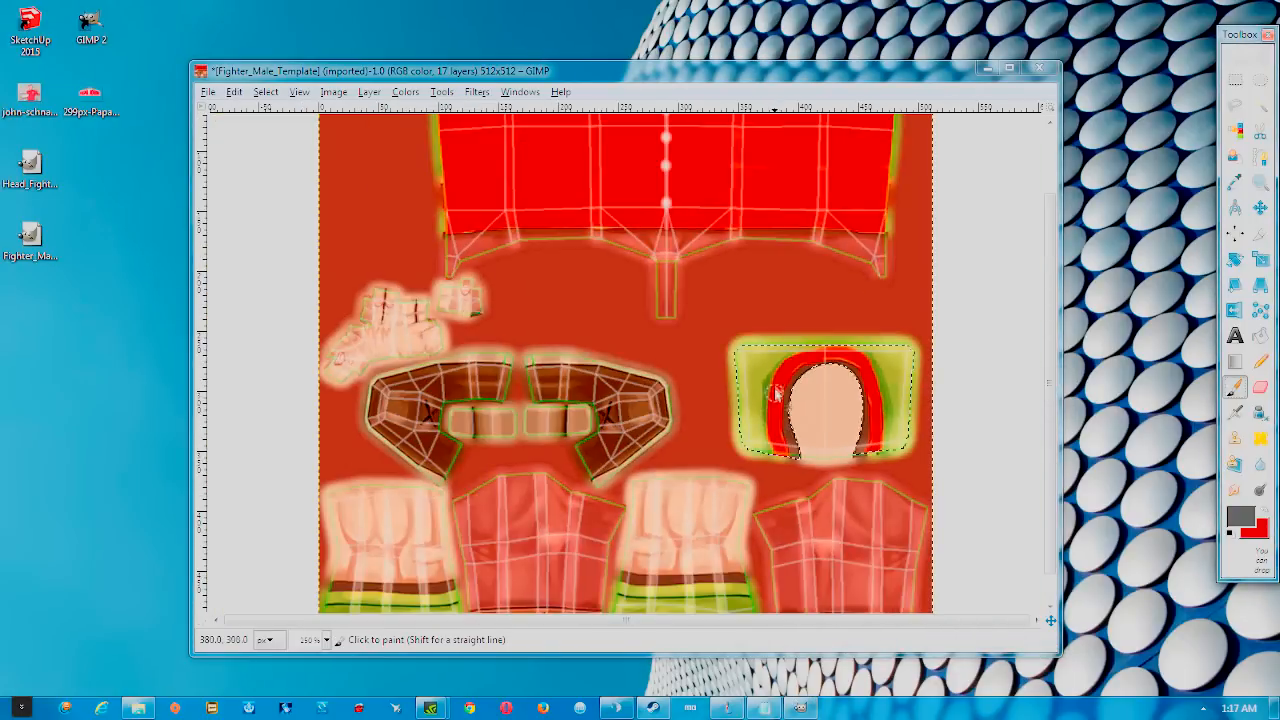
pyautogui.scroll(3, 778, 330)
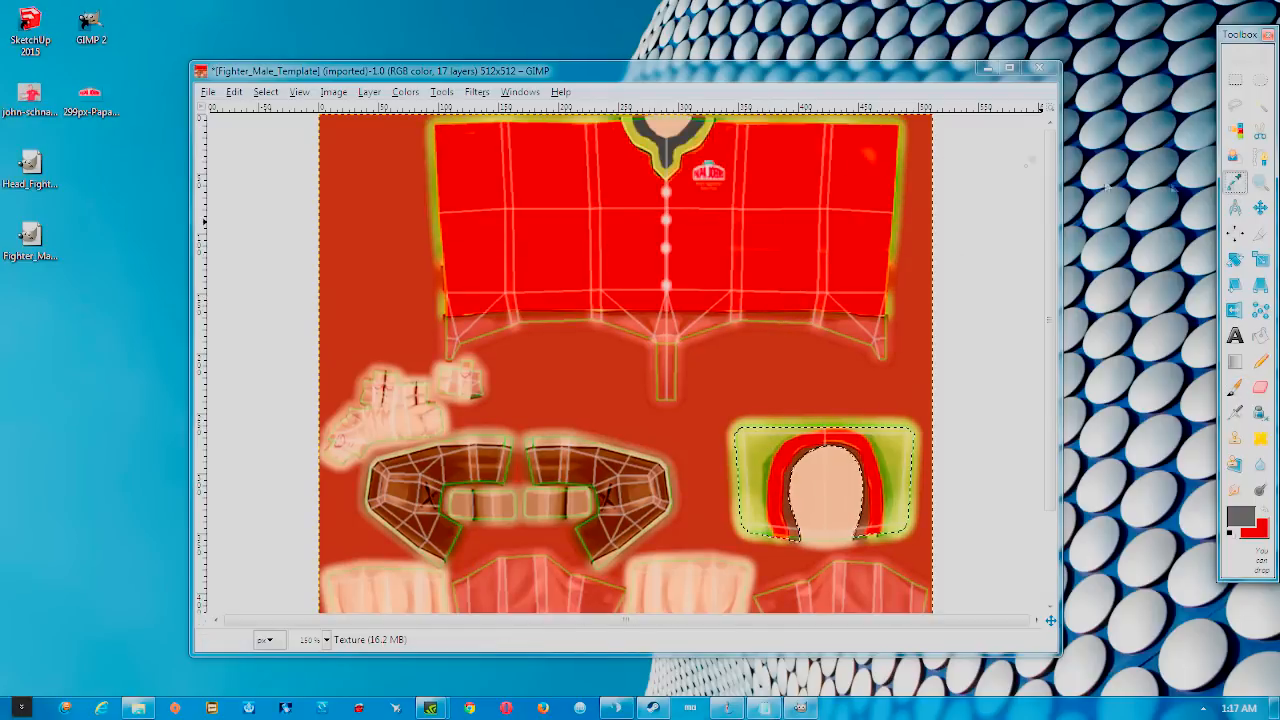
pyautogui.keyDown('ctrl'); pyautogui.scroll(3, 846, 506); pyautogui.keyUp('ctrl')
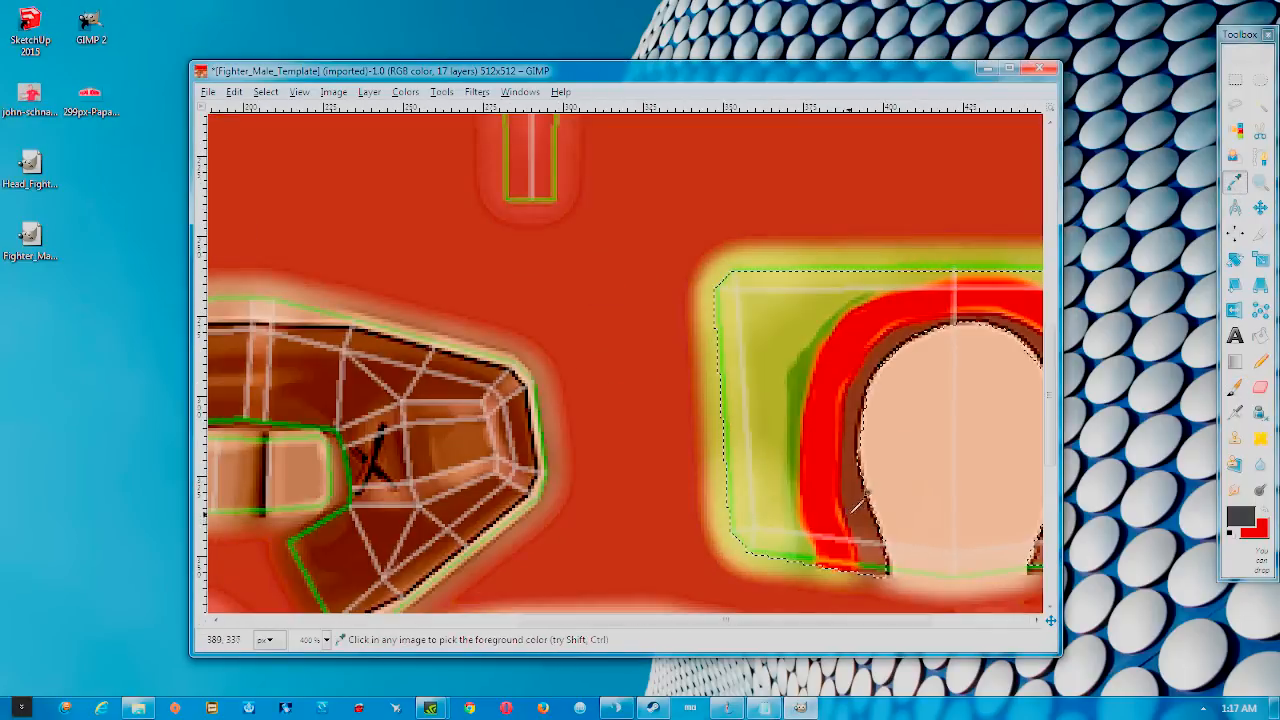
pyautogui.scroll(2, 855, 505)
pyautogui.scroll(-5, 900, 430)
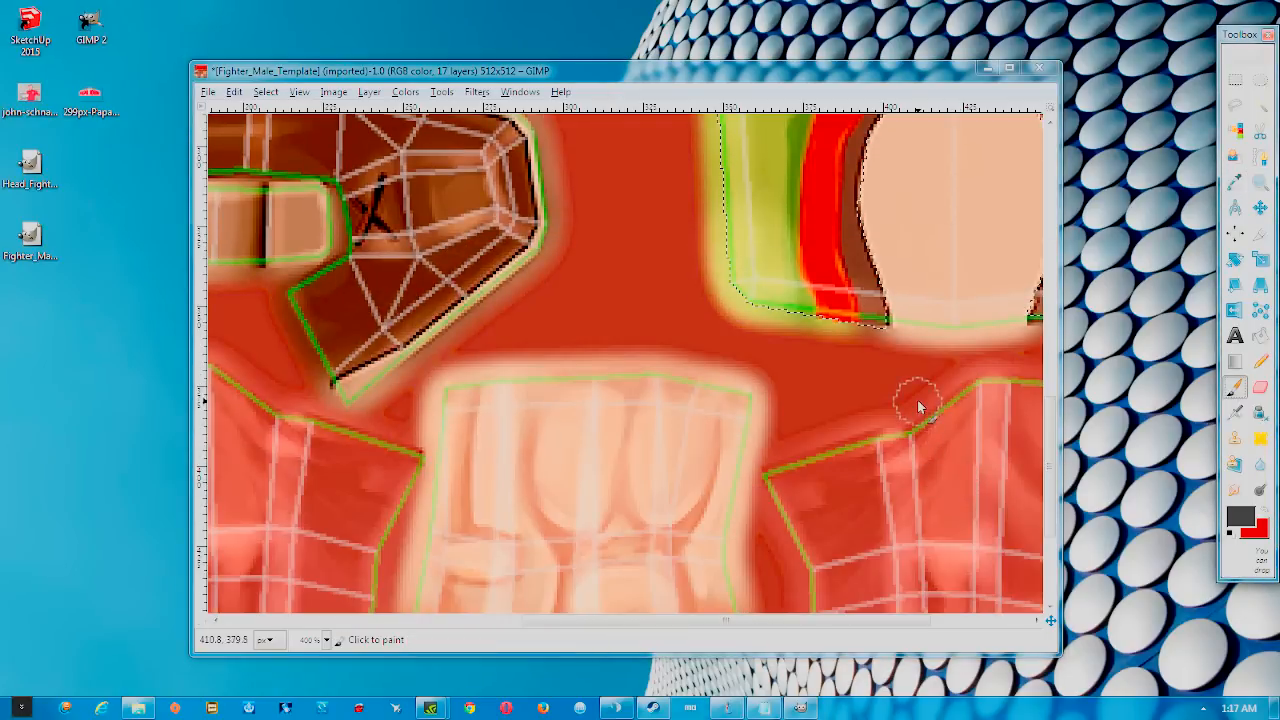
pyautogui.keyDown('ctrl'); pyautogui.scroll(1, 917, 401); pyautogui.keyUp('ctrl')
pyautogui.moveTo(908, 398); pyautogui.dragTo(614, 527)
pyautogui.press('[')
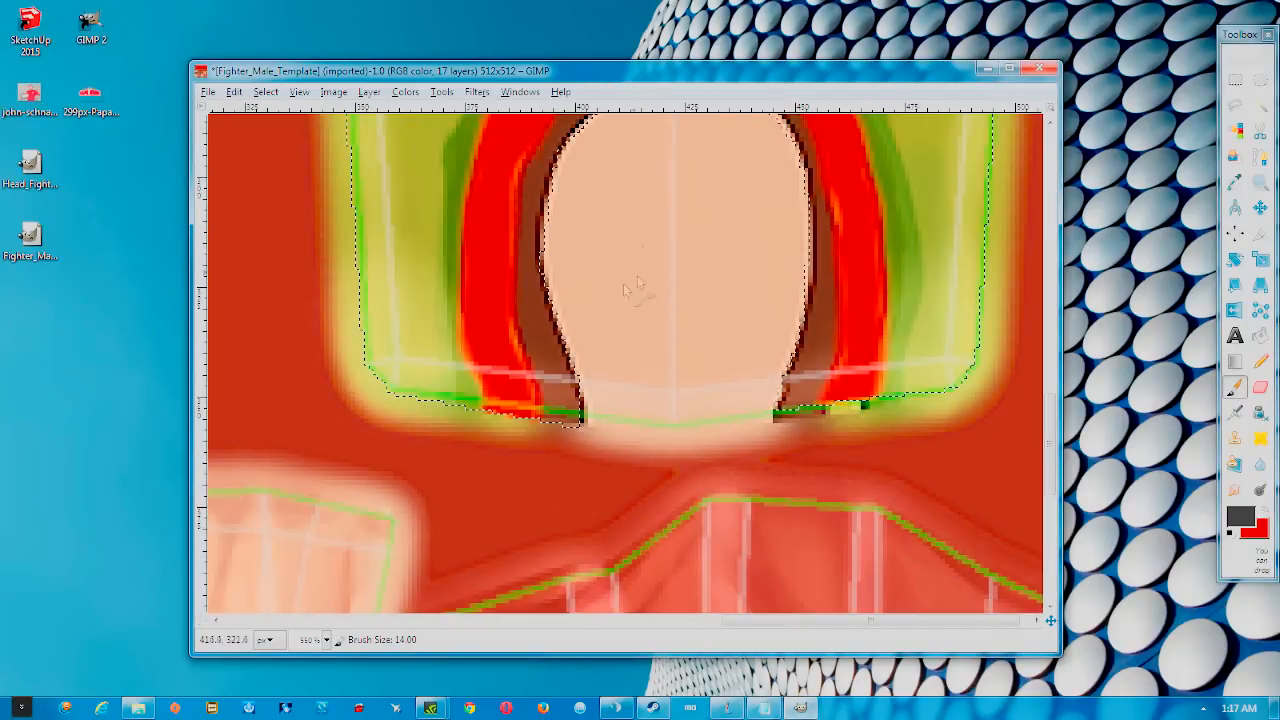
pyautogui.press(']')
pyautogui.moveTo(566, 409)
pyautogui.mouseDown()
pyautogui.moveTo(548, 375)
pyautogui.moveTo(573, 410)
pyautogui.moveTo(555, 340)
pyautogui.moveTo(554, 378)
pyautogui.moveTo(527, 326)
pyautogui.moveTo(536, 363)
pyautogui.moveTo(538, 172)
pyautogui.moveTo(532, 335)
pyautogui.mouseUp()
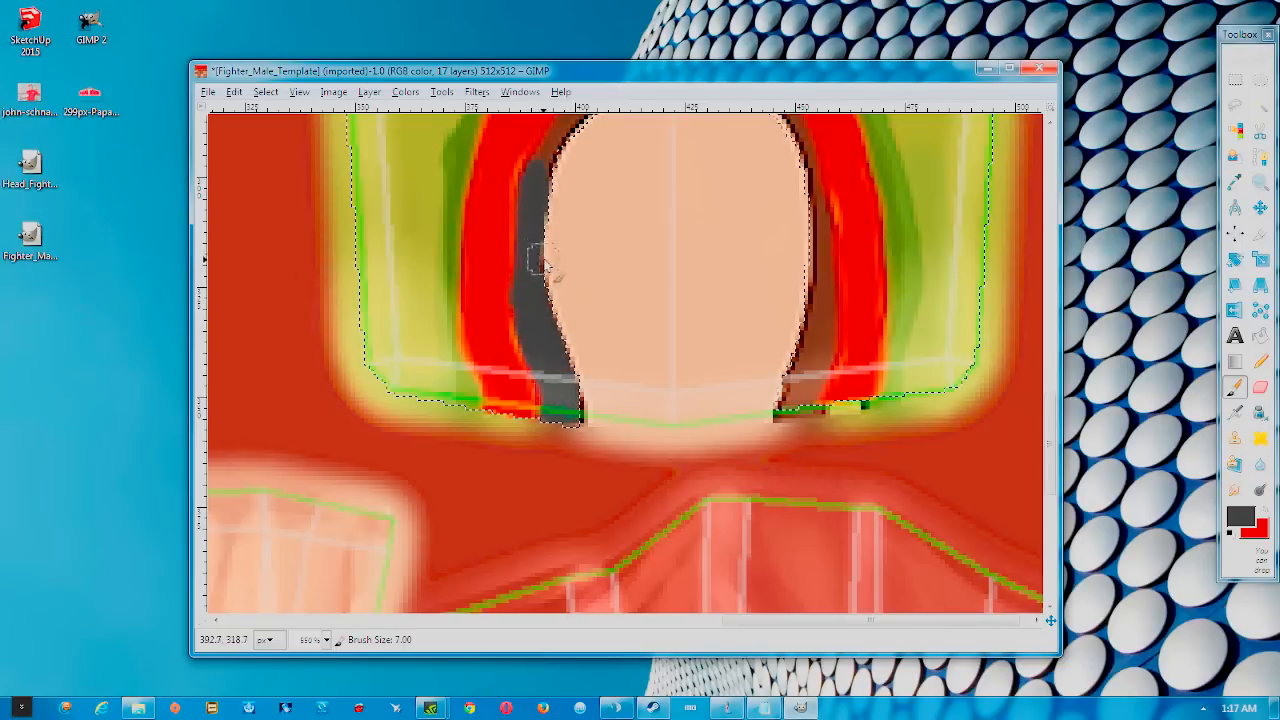
# Continue the dark grey band over the top of the face and down its right edge
pyautogui.scroll(4, 550, 300)
pyautogui.moveTo(545, 422)
pyautogui.mouseDown()
pyautogui.moveTo(589, 349)
pyautogui.moveTo(660, 340)
pyautogui.mouseUp()
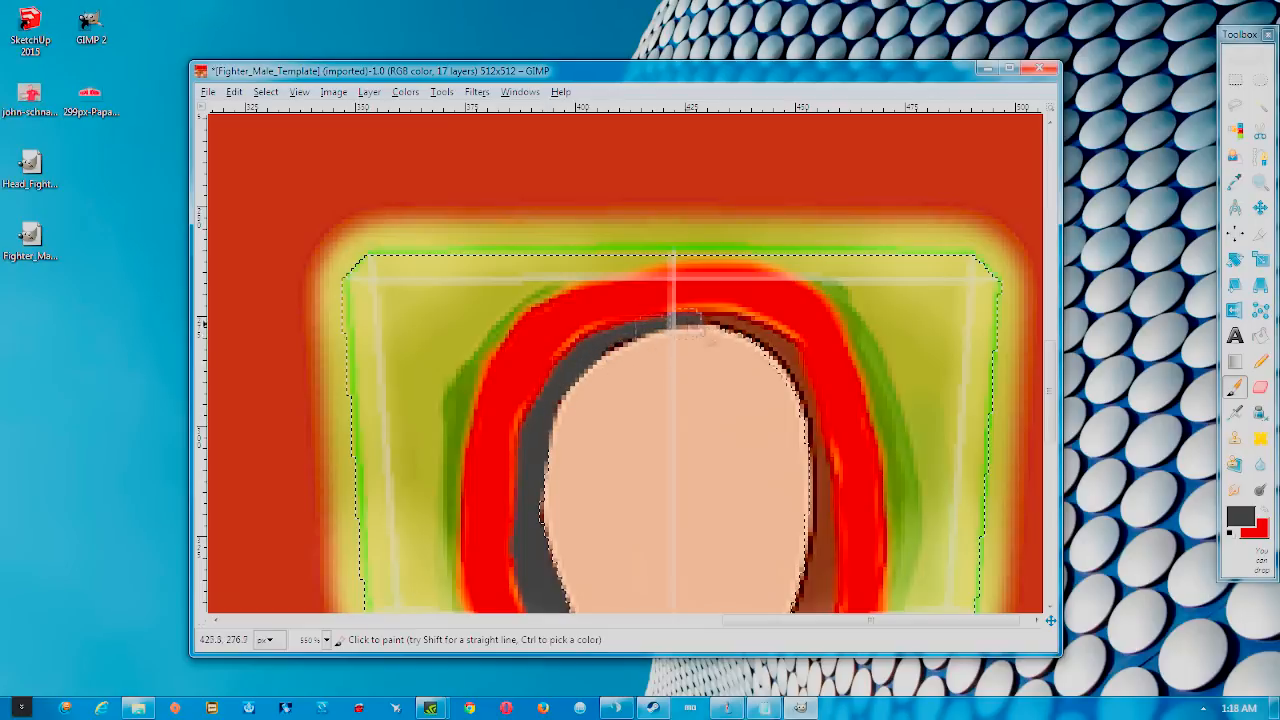
pyautogui.moveTo(745, 344)
pyautogui.mouseDown()
pyautogui.moveTo(773, 360)
pyautogui.moveTo(756, 337)
pyautogui.moveTo(799, 372)
pyautogui.moveTo(818, 501)
pyautogui.mouseUp()
pyautogui.scroll(-2, 818, 505)
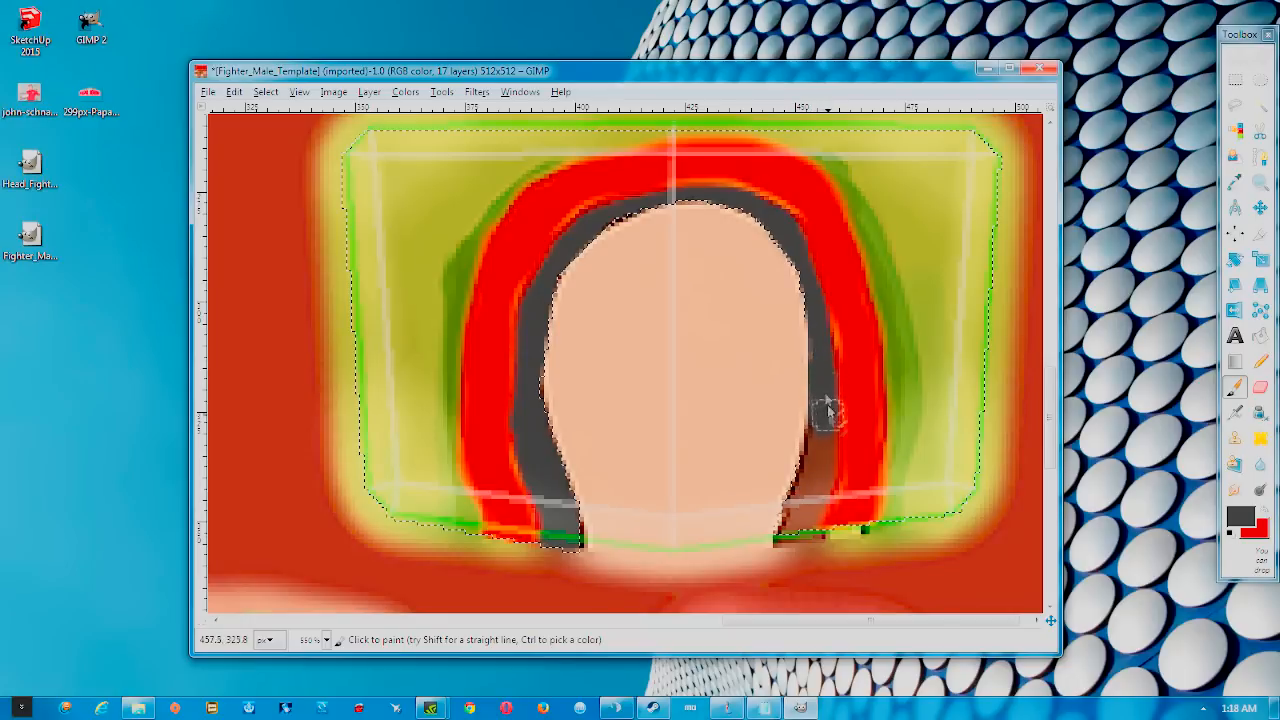
pyautogui.moveTo(820, 410)
pyautogui.mouseDown()
pyautogui.moveTo(809, 533)
pyautogui.moveTo(819, 466)
pyautogui.moveTo(800, 466)
pyautogui.moveTo(778, 527)
pyautogui.mouseUp()
pyautogui.keyDown('ctrl'); pyautogui.scroll(-6, 782, 535); pyautogui.keyUp('ctrl')
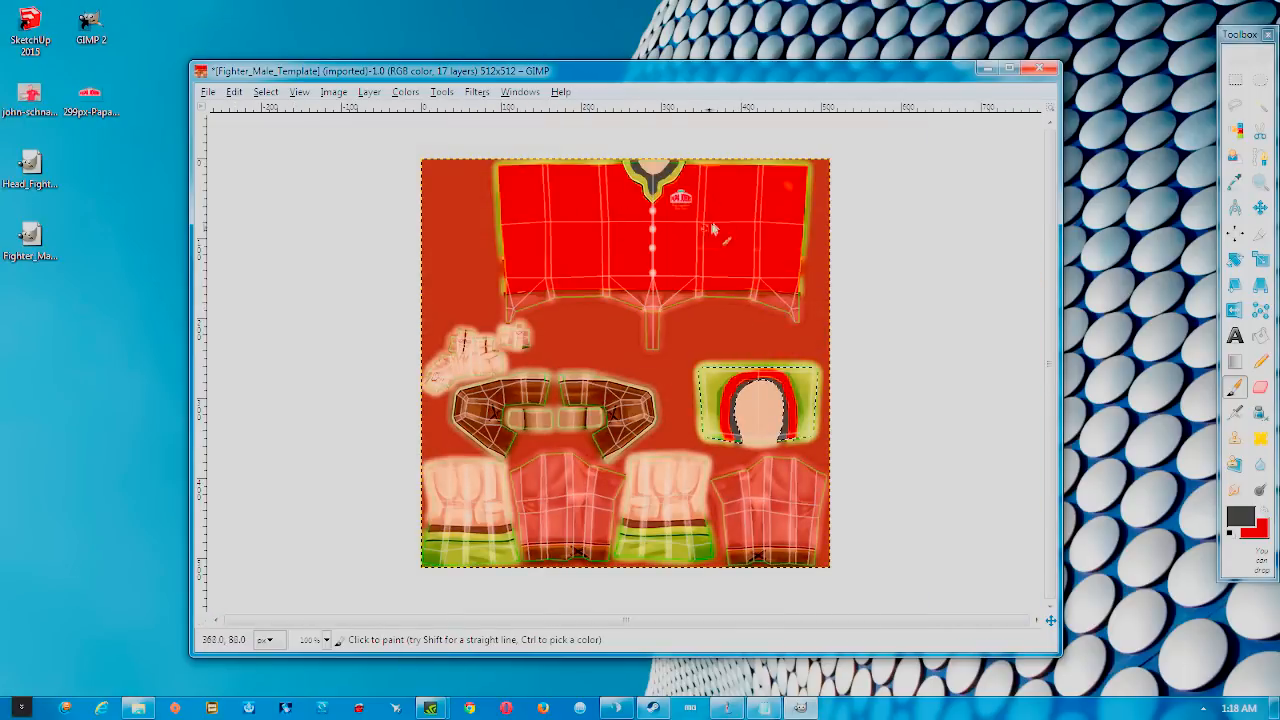
# Switch back to red, enlarge the brush, and paint red over the rest of the head piece
pyautogui.keyDown('ctrl'); pyautogui.scroll(2, 790, 420); pyautogui.keyUp('ctrl')
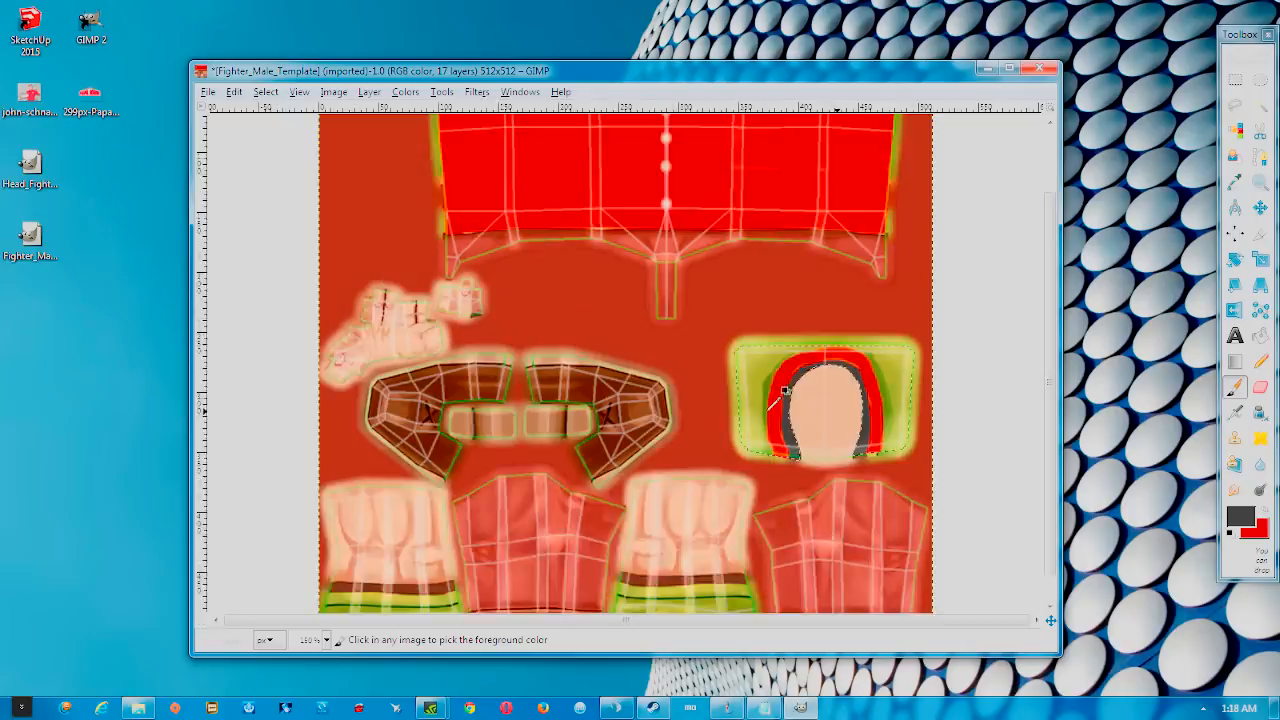
pyautogui.scroll(-2, 848, 420)
pyautogui.scroll(4, 935, 375)
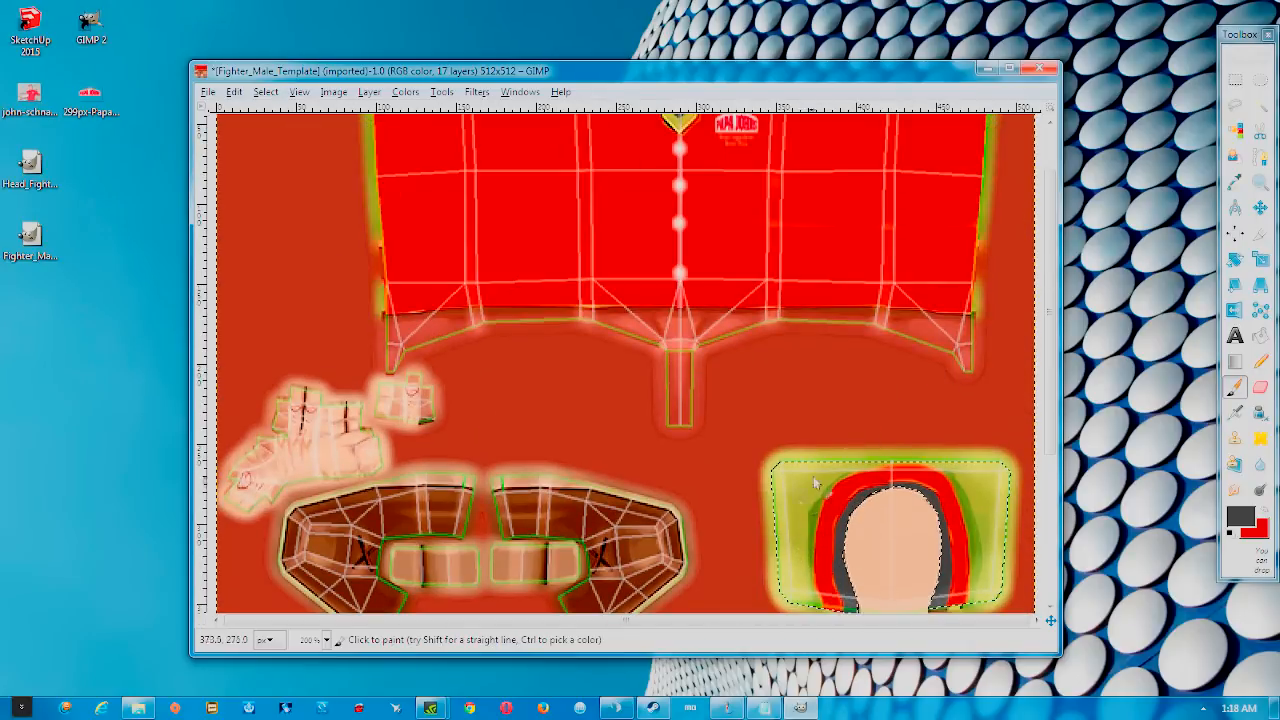
pyautogui.scroll(-2, 866, 499)
pyautogui.keyDown('ctrl'); pyautogui.scroll(2, 944, 454); pyautogui.keyUp('ctrl')
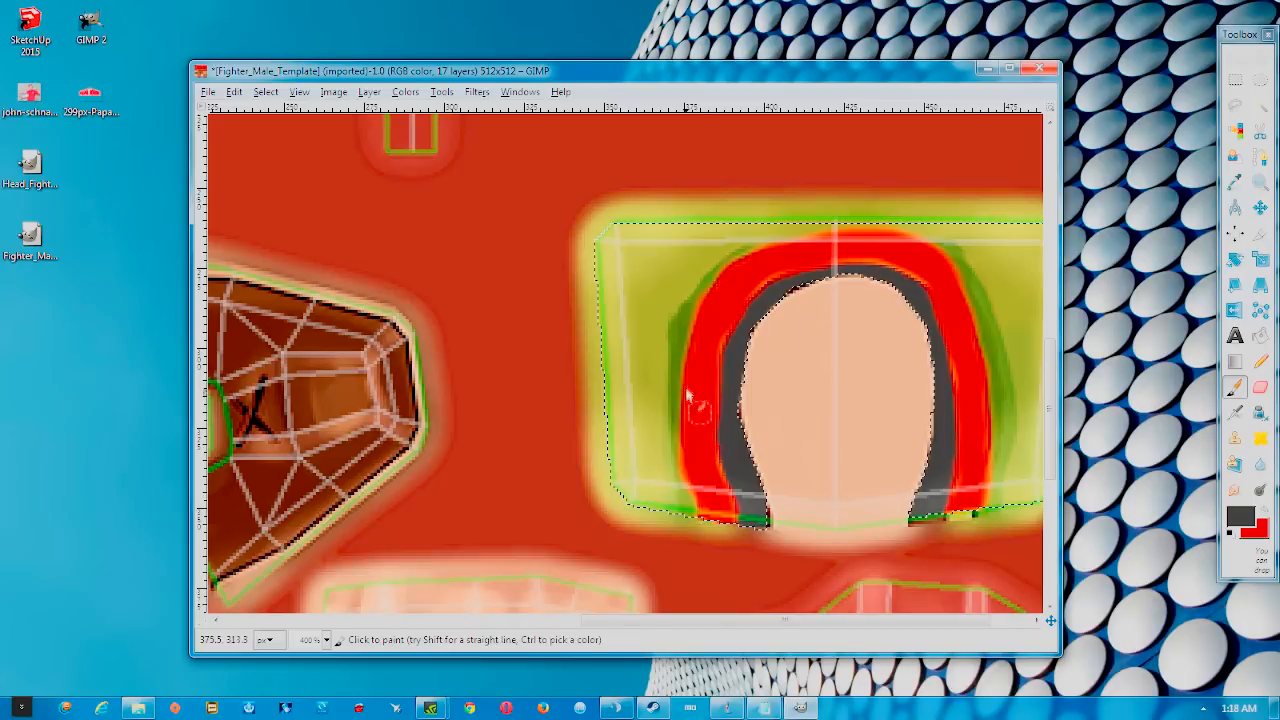
pyautogui.click(1265, 512)
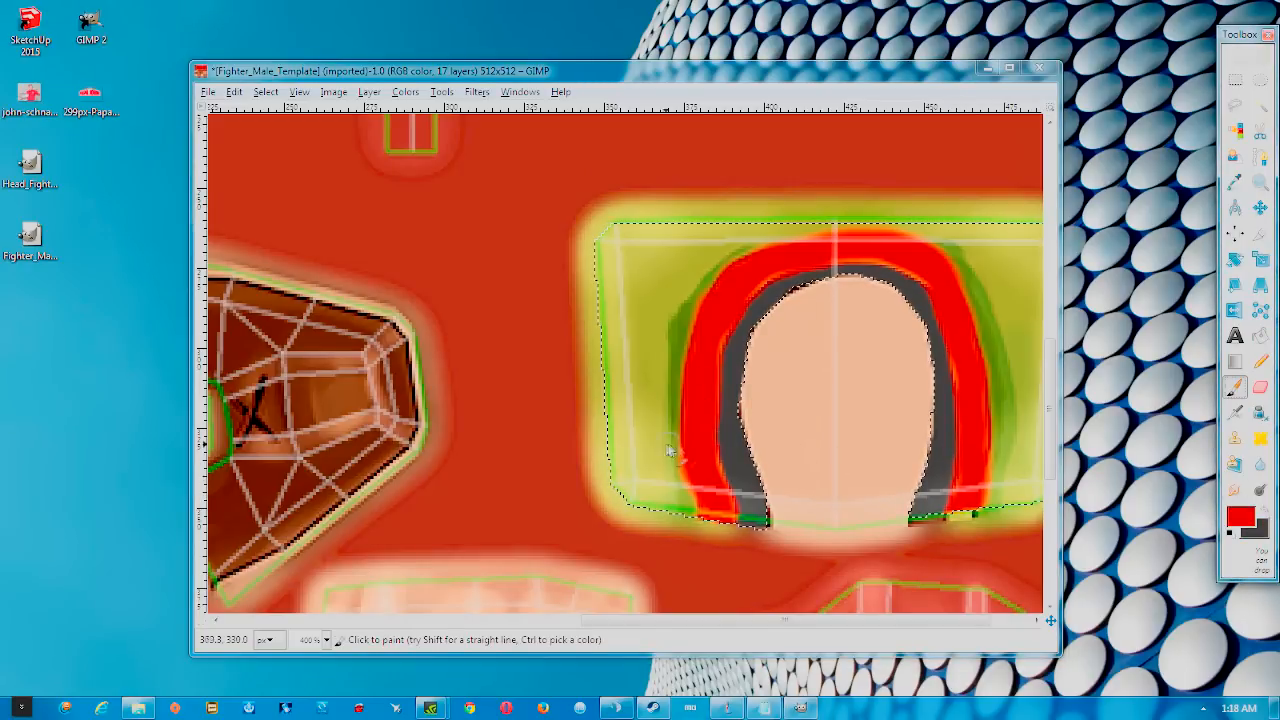
pyautogui.press(']')
pyautogui.press(']')
pyautogui.press(']')
pyautogui.press(']')
pyautogui.press(']')
pyautogui.press(']')
pyautogui.press(']')
pyautogui.press(']')
pyautogui.press(']')
pyautogui.press(']')
pyautogui.press(']')
pyautogui.press(']')
pyautogui.press(']')
pyautogui.press(']')
pyautogui.press(']')
pyautogui.press(']')
pyautogui.press(']')
pyautogui.press(']')
pyautogui.press(']')
pyautogui.moveTo(674, 497)
pyautogui.mouseDown()
pyautogui.moveTo(642, 508)
pyautogui.moveTo(663, 402)
pyautogui.moveTo(642, 285)
pyautogui.moveTo(613, 338)
pyautogui.moveTo(610, 258)
pyautogui.moveTo(688, 308)
pyautogui.moveTo(742, 250)
pyautogui.moveTo(630, 240)
pyautogui.moveTo(790, 215)
pyautogui.moveTo(932, 216)
pyautogui.moveTo(991, 245)
pyautogui.moveTo(961, 233)
pyautogui.moveTo(983, 262)
pyautogui.moveTo(1011, 234)
pyautogui.moveTo(1021, 260)
pyautogui.moveTo(997, 262)
pyautogui.moveTo(1021, 458)
pyautogui.moveTo(1002, 464)
pyautogui.moveTo(1024, 490)
pyautogui.mouseUp()
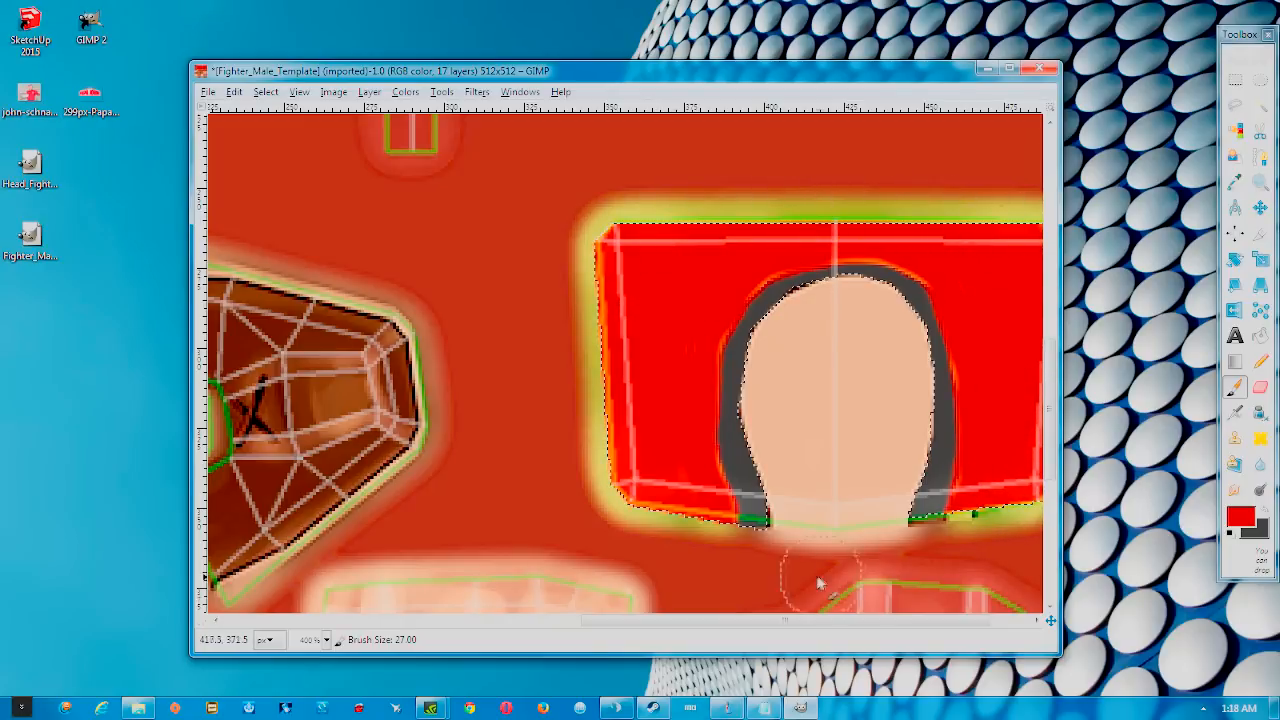
pyautogui.moveTo(806, 621); pyautogui.dragTo(843, 627)
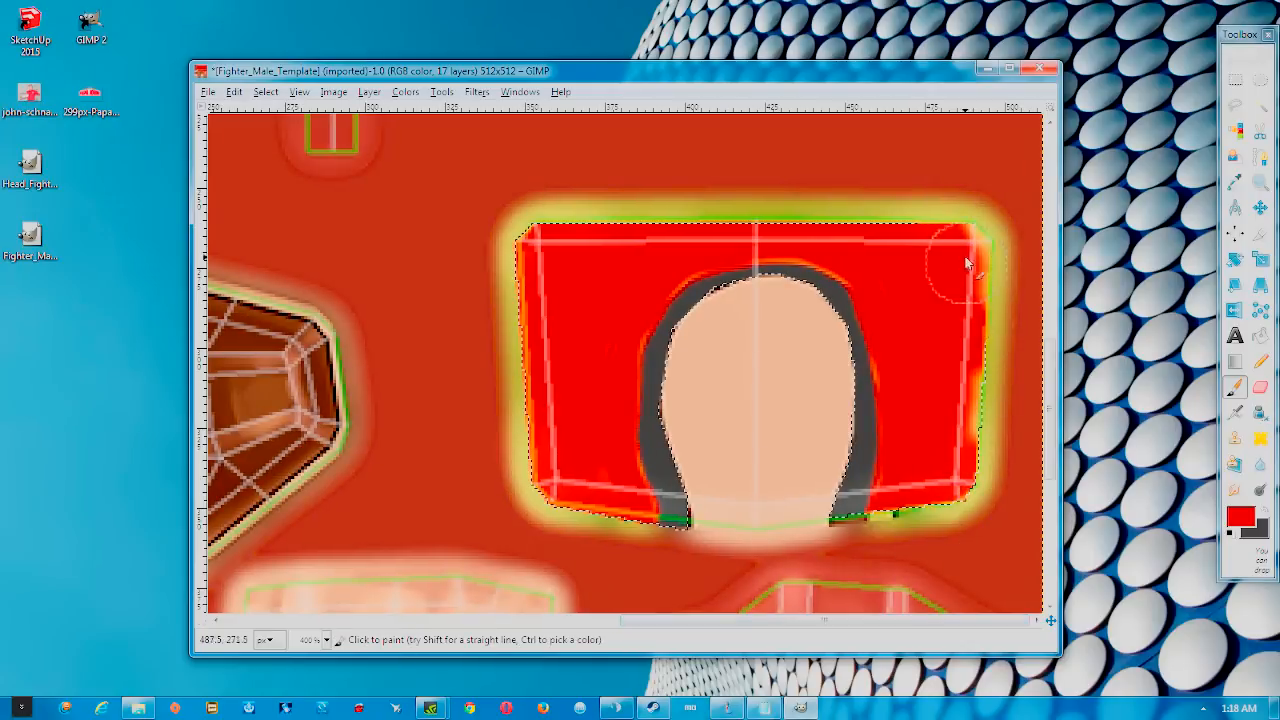
pyautogui.scroll(-2, 975, 400)
pyautogui.scroll(-1, 975, 400)
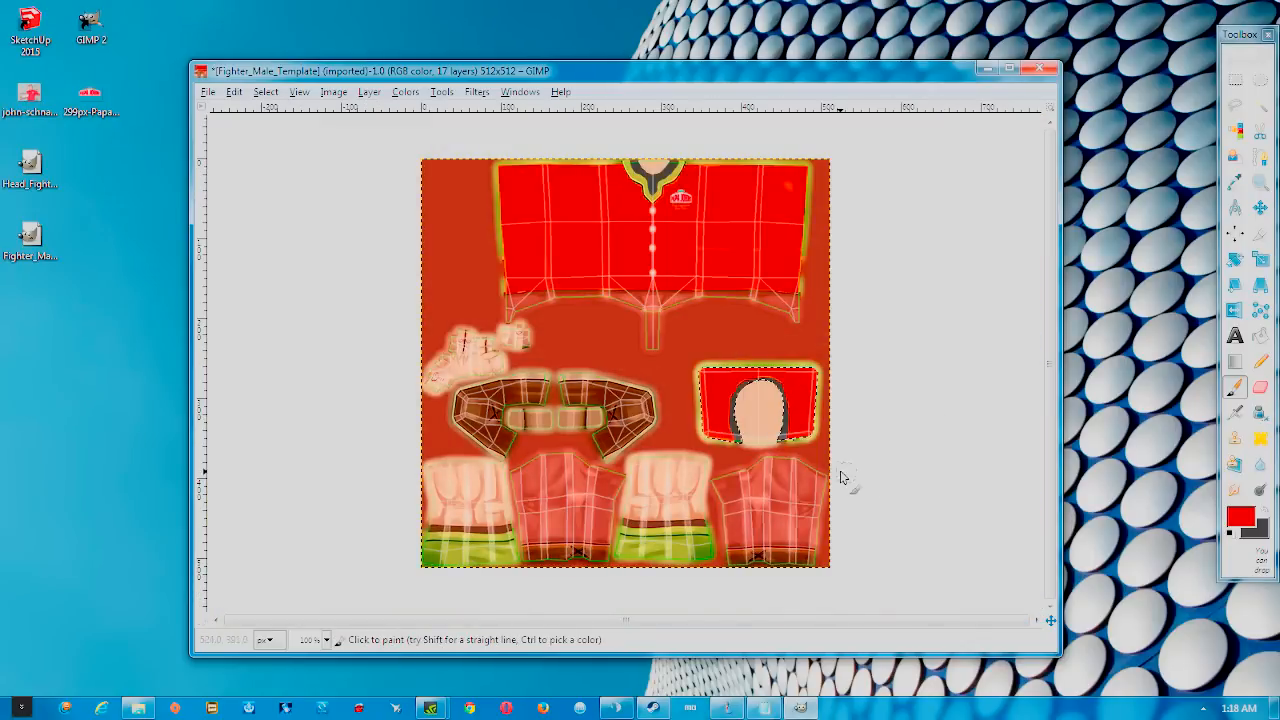
pyautogui.scroll(1, 698, 490)
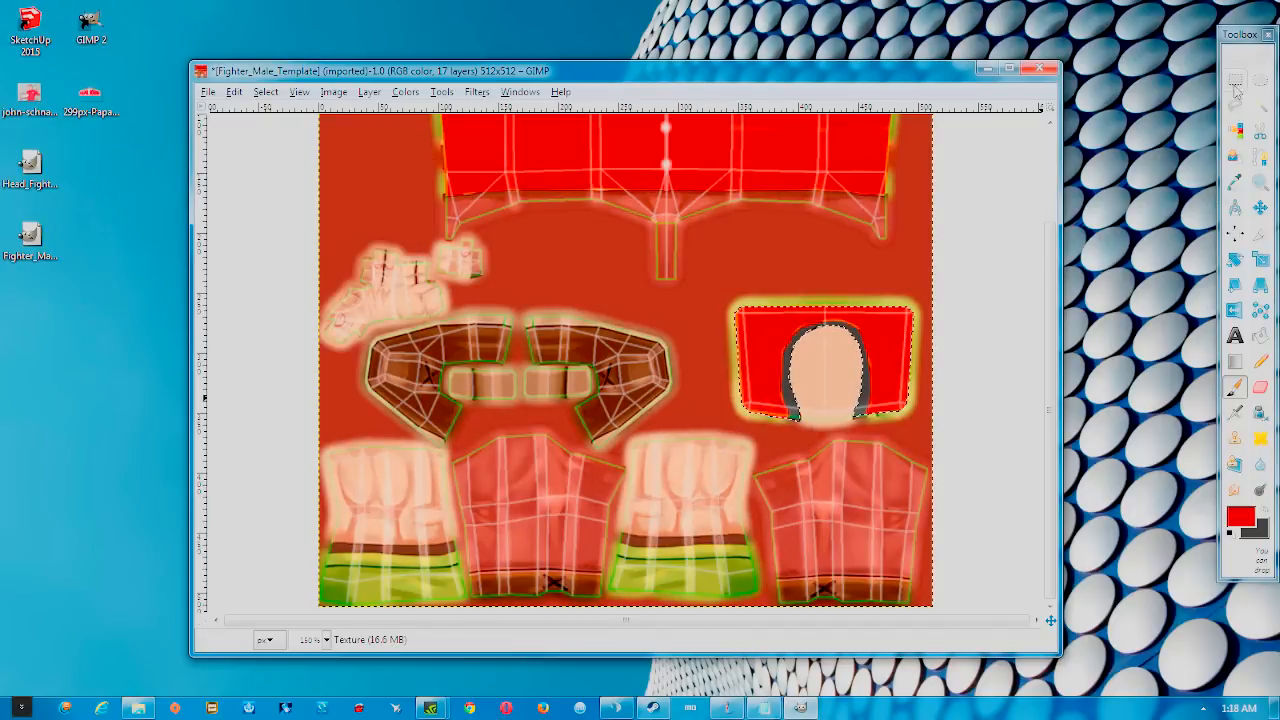
# Outline the first leg piece's shorts with Free Select
pyautogui.press('r')
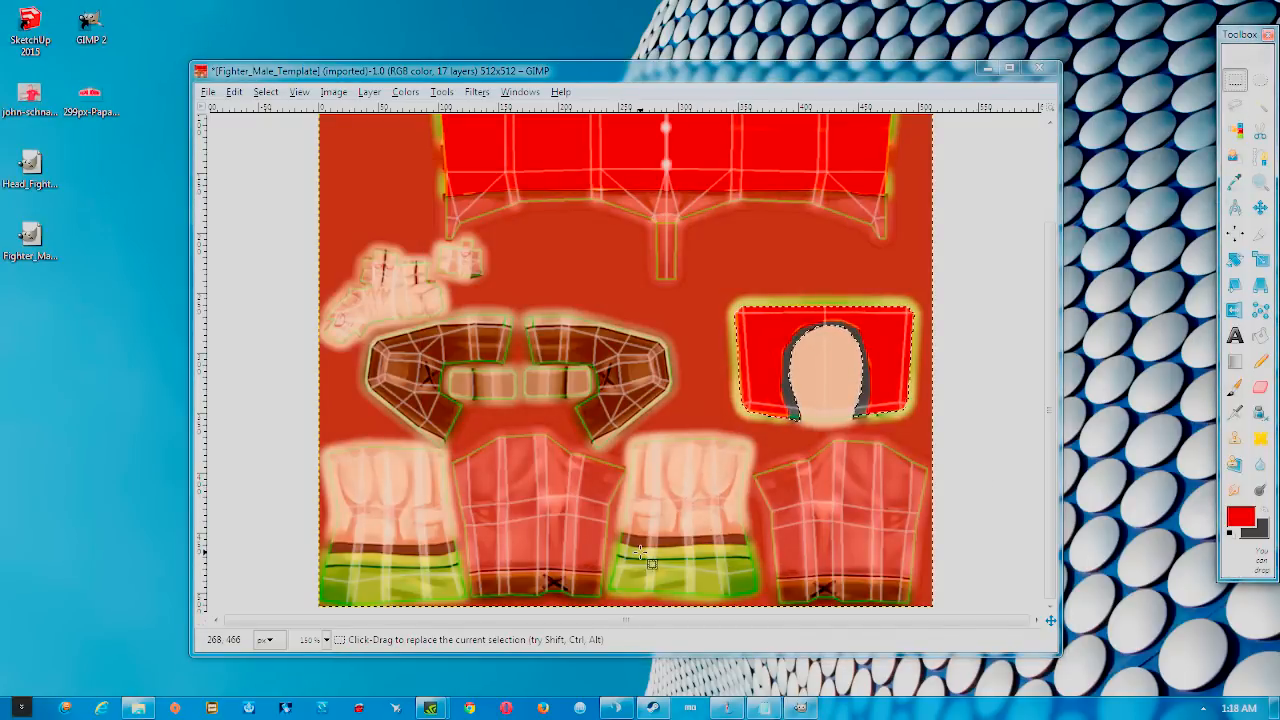
pyautogui.click(1241, 108)
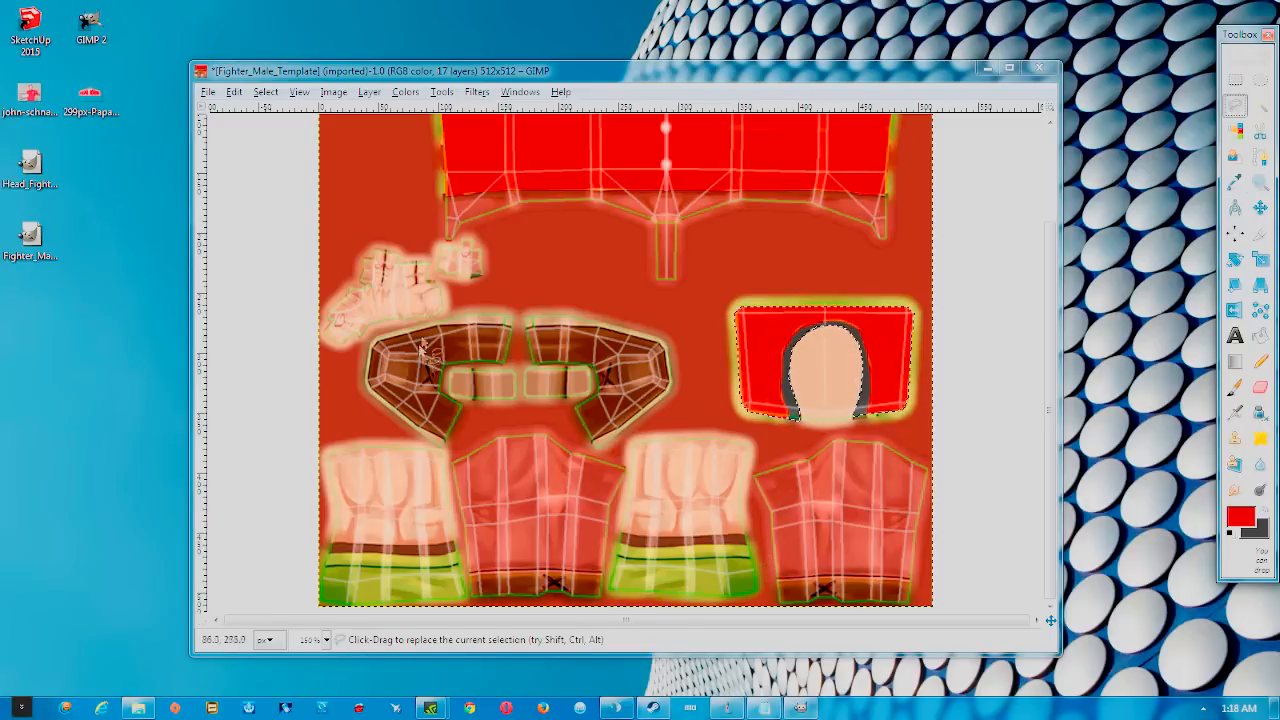
pyautogui.scroll(2, 666, 578)
pyautogui.scroll(-1, 665, 558)
pyautogui.click(597, 463)
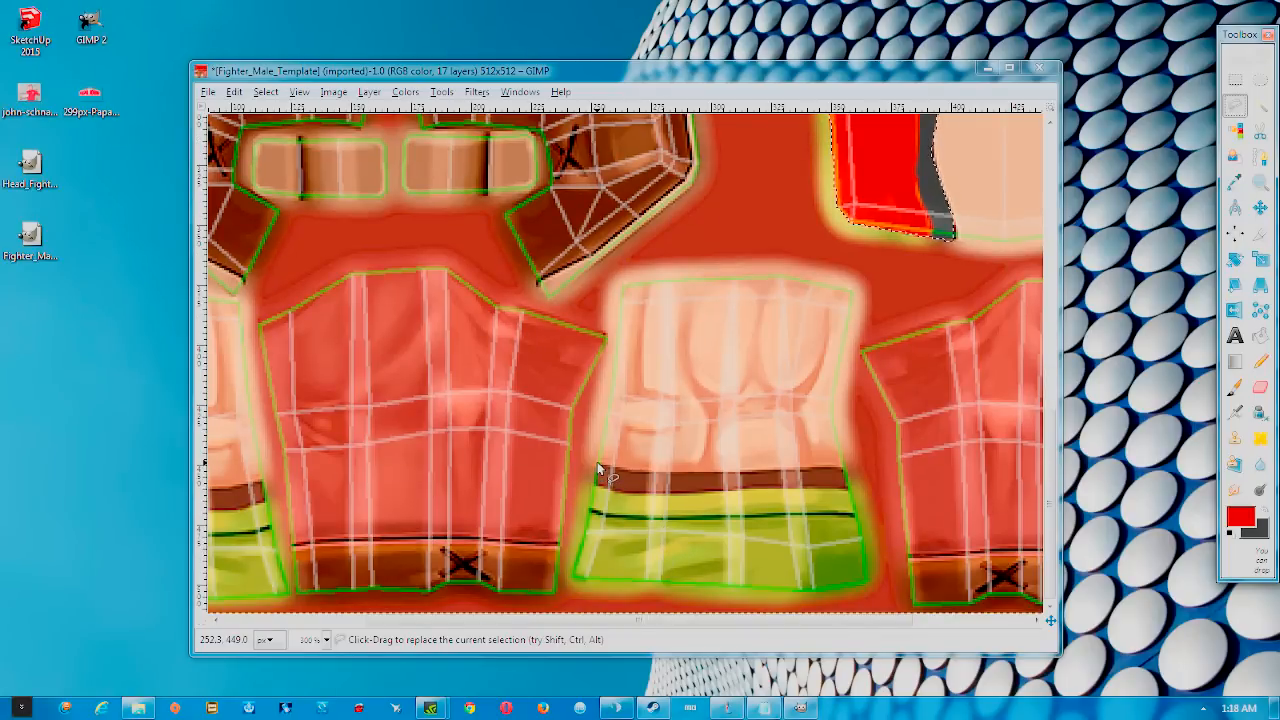
pyautogui.click(840, 467)
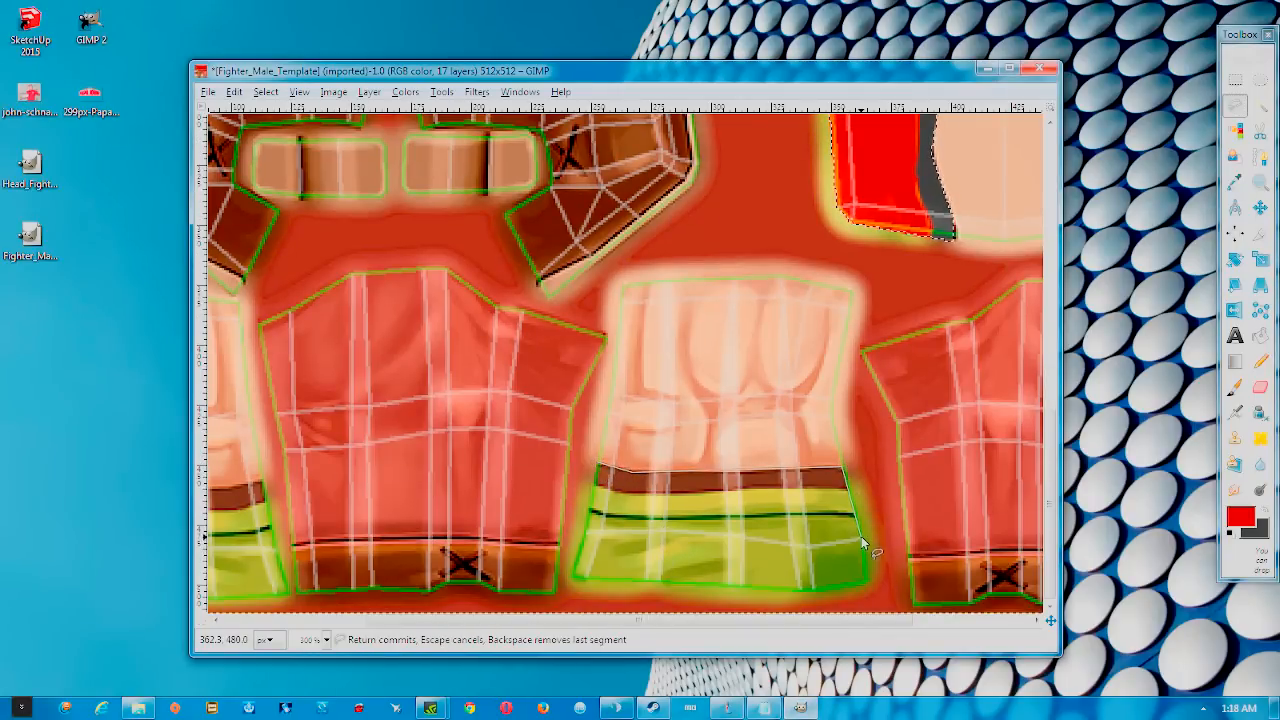
pyautogui.click(866, 587)
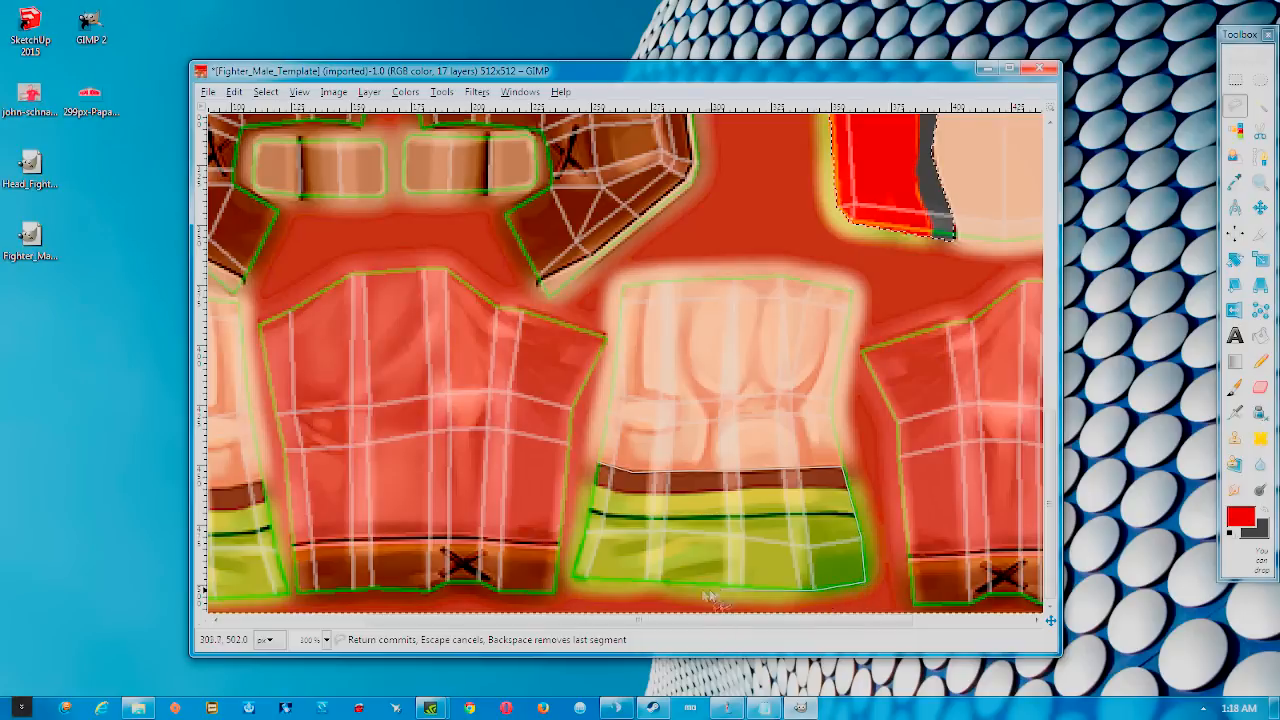
pyautogui.click(631, 579)
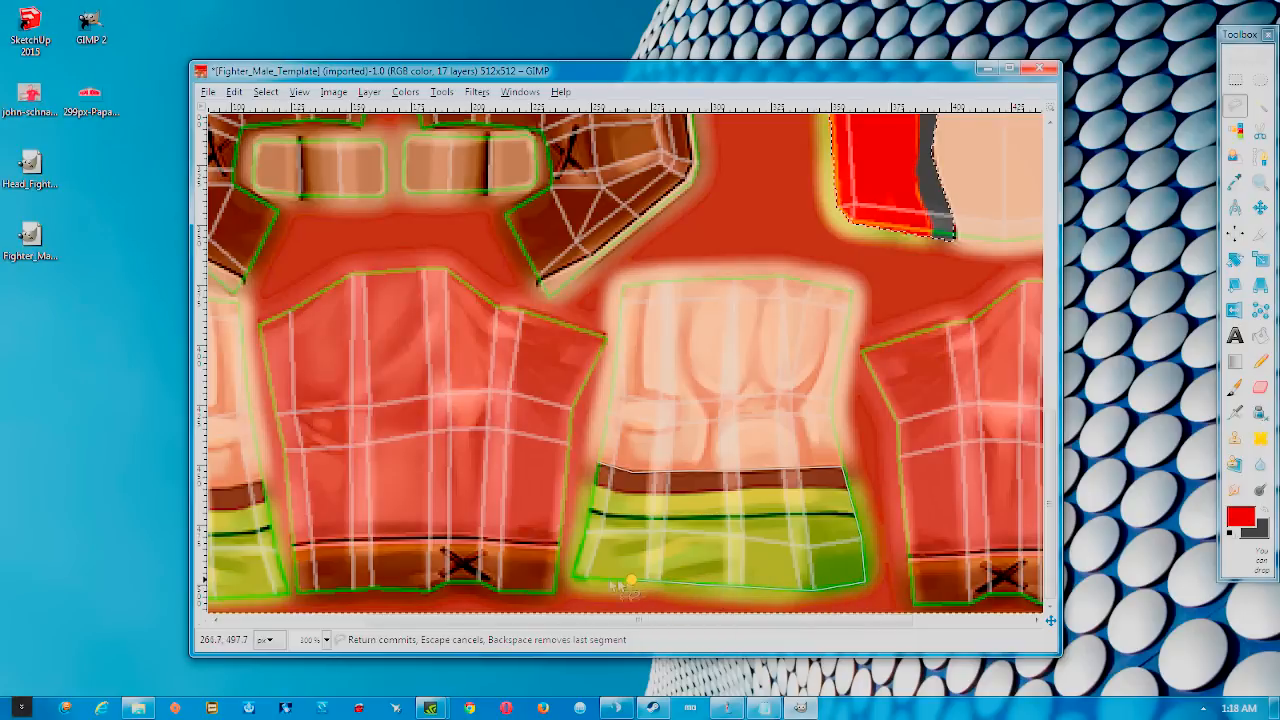
pyautogui.click(577, 579)
pyautogui.click(587, 517)
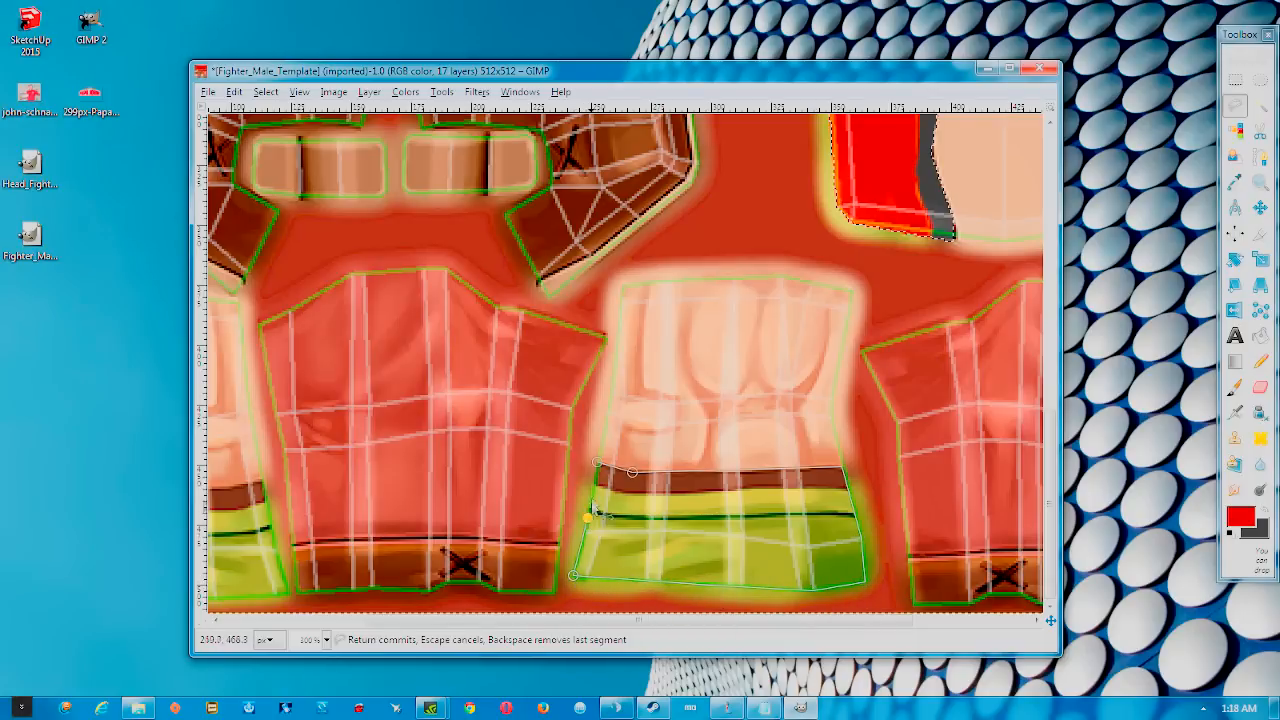
pyautogui.doubleClick(597, 468)
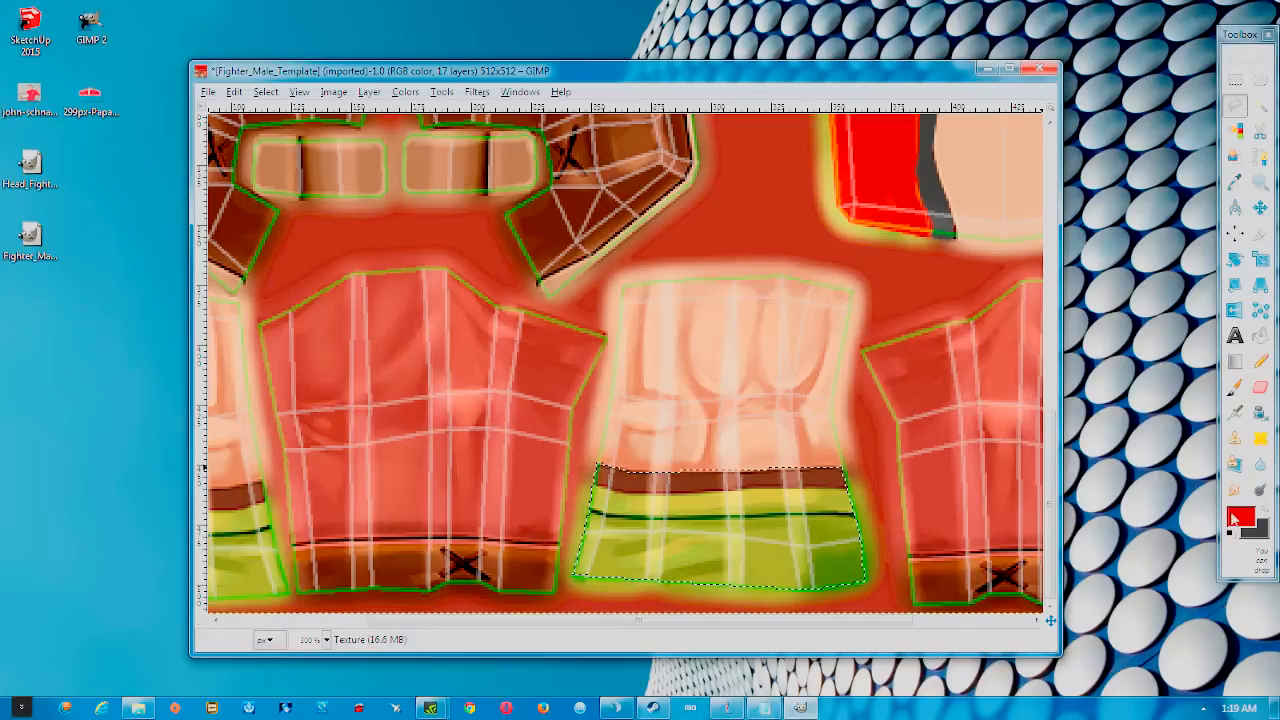
# Paint the shorts' waistband dark grey and the rest of the shorts red
pyautogui.click(1257, 509)
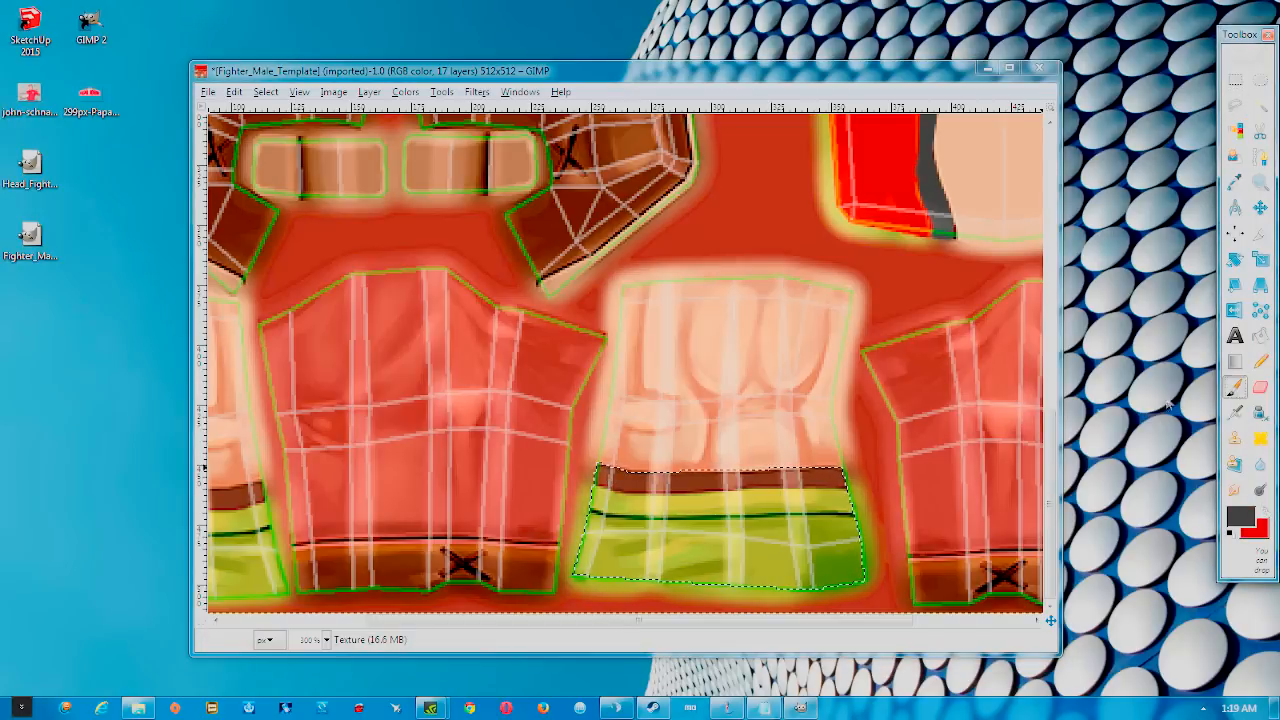
pyautogui.moveTo(603, 478); pyautogui.dragTo(857, 482)
pyautogui.click(1257, 509)
pyautogui.moveTo(650, 546)
pyautogui.mouseDown()
pyautogui.moveTo(850, 560)
pyautogui.moveTo(790, 505)
pyautogui.moveTo(630, 530)
pyautogui.moveTo(785, 527)
pyautogui.moveTo(610, 540)
pyautogui.moveTo(660, 530)
pyautogui.moveTo(590, 512)
pyautogui.moveTo(700, 526)
pyautogui.moveTo(620, 521)
pyautogui.mouseUp()
pyautogui.scroll(-2, 692, 516)
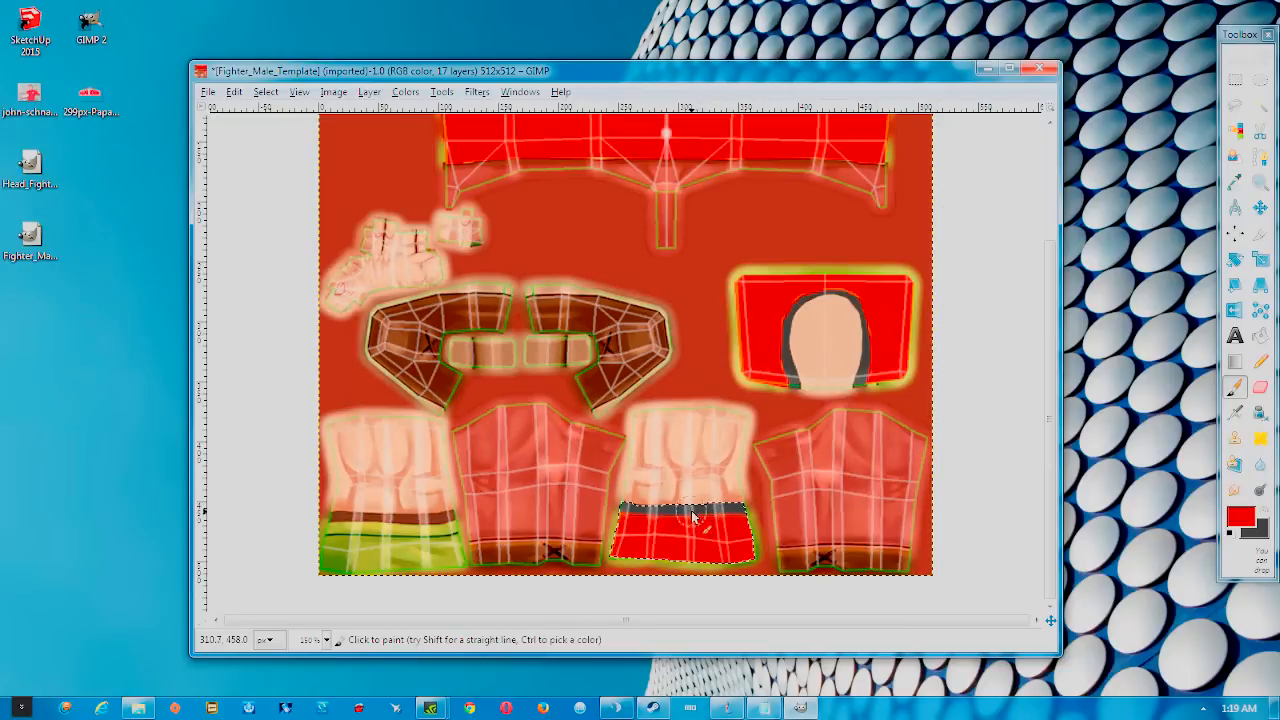
# Outline the other leg piece's shorts with Free Select
pyautogui.click(1237, 106)
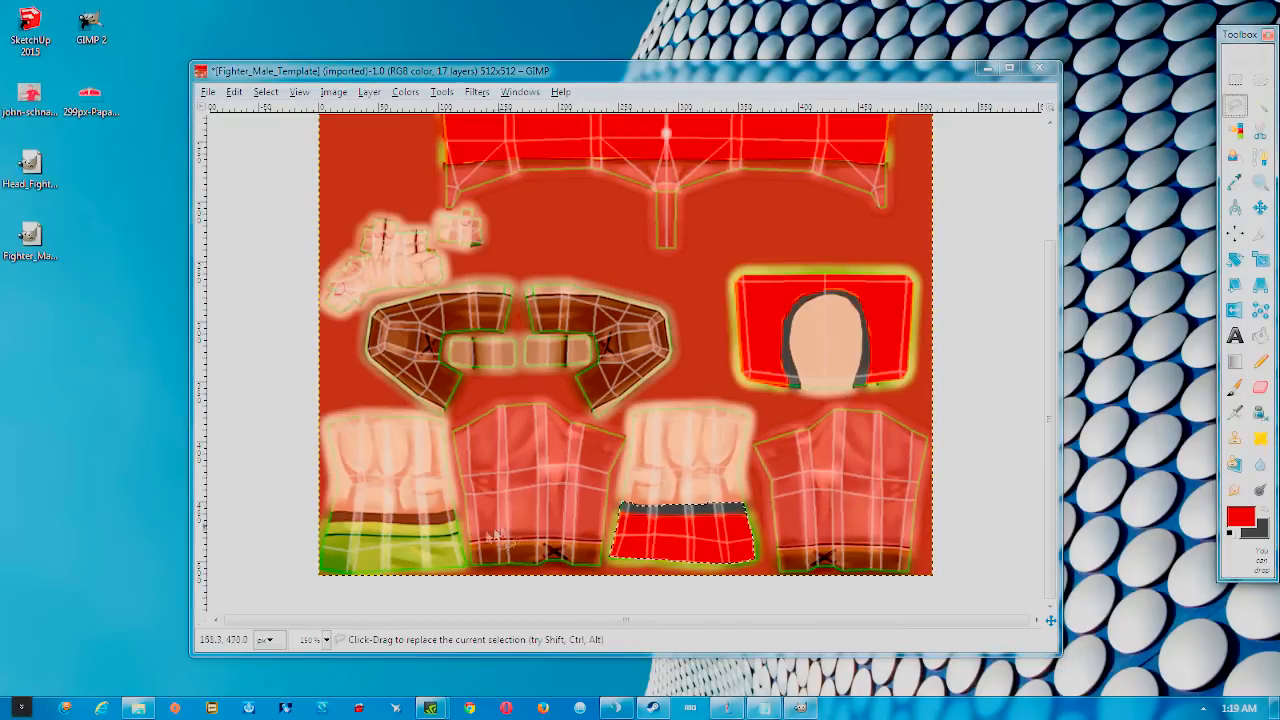
pyautogui.scroll(2, 429, 540)
pyautogui.moveTo(474, 622); pyautogui.dragTo(405, 621)
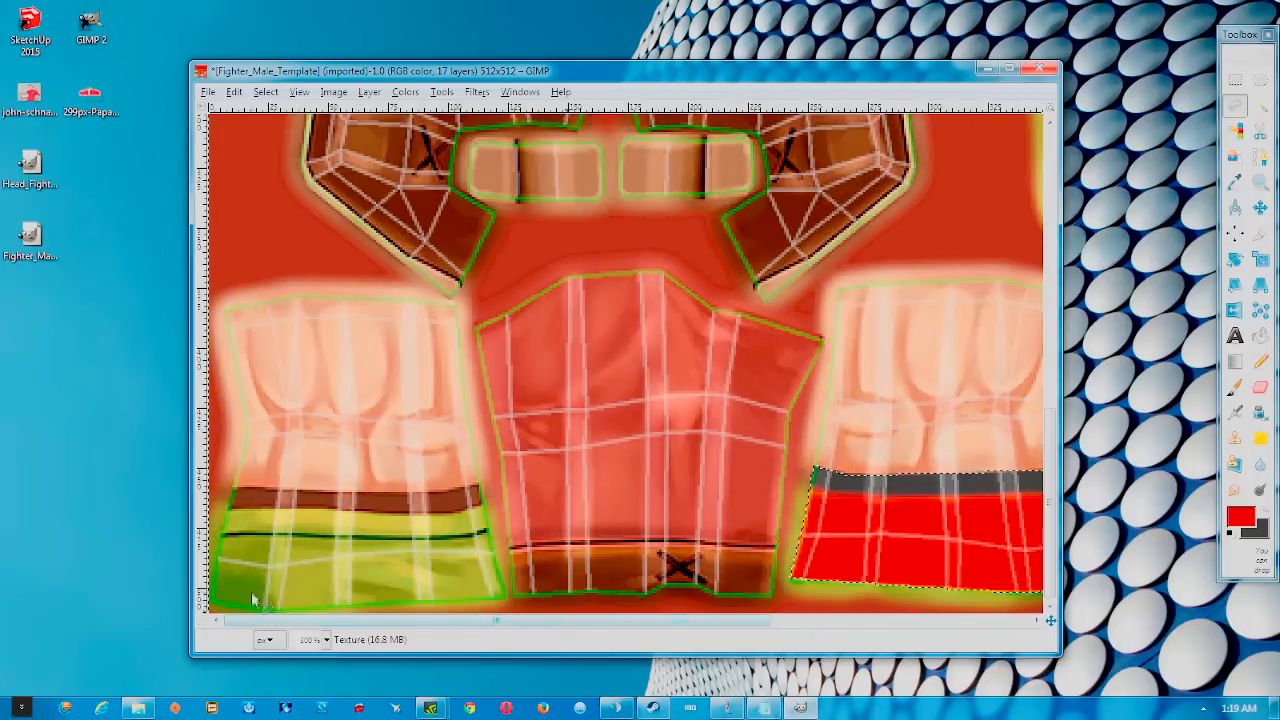
pyautogui.click(229, 517)
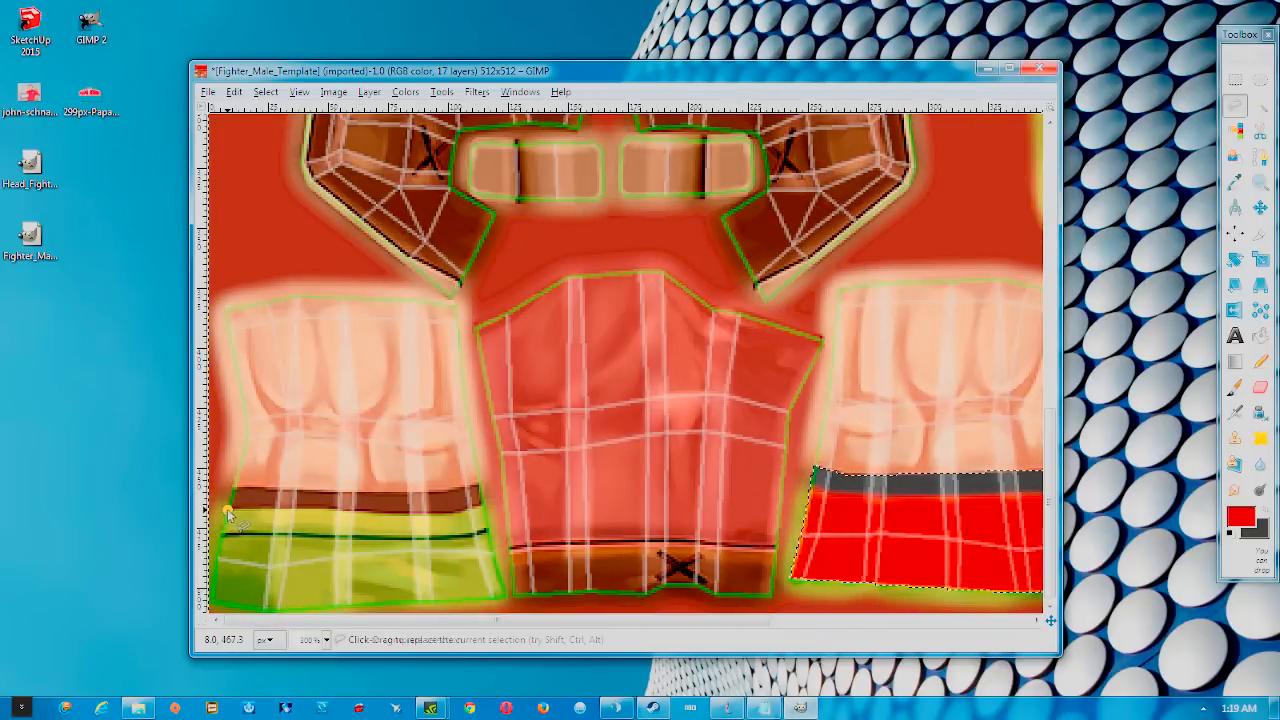
pyautogui.click(212, 599)
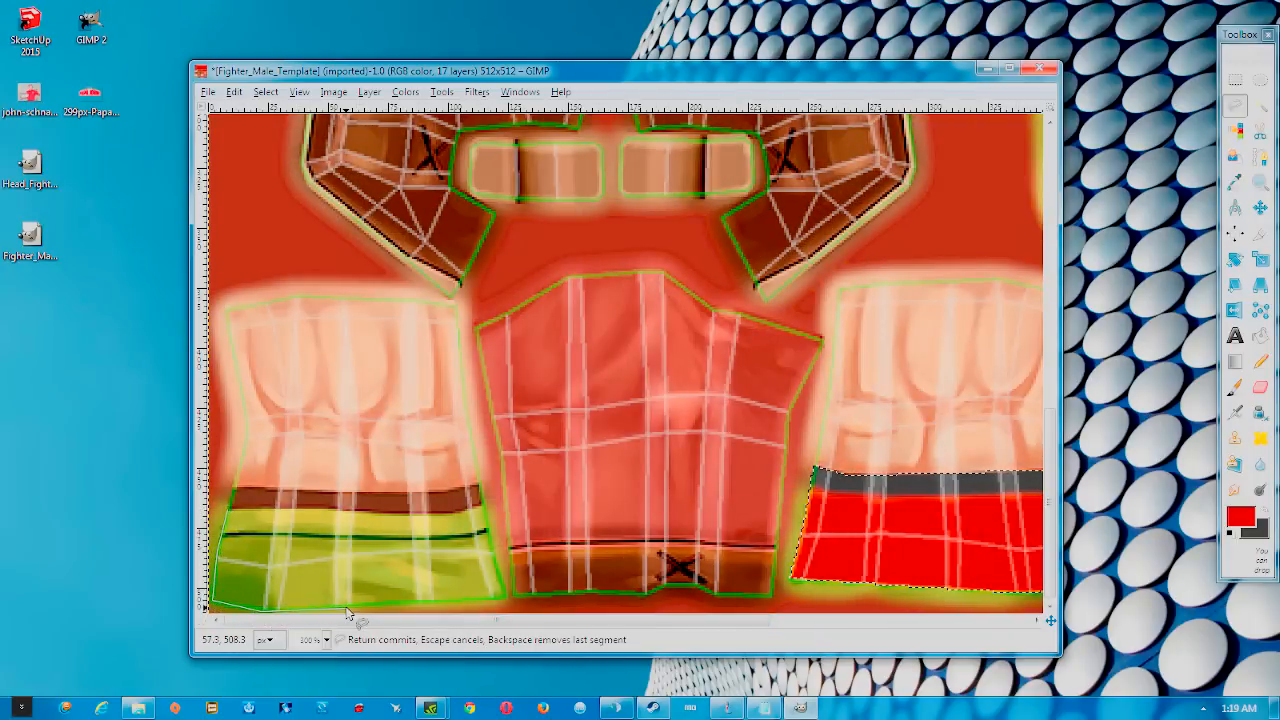
pyautogui.click(443, 603)
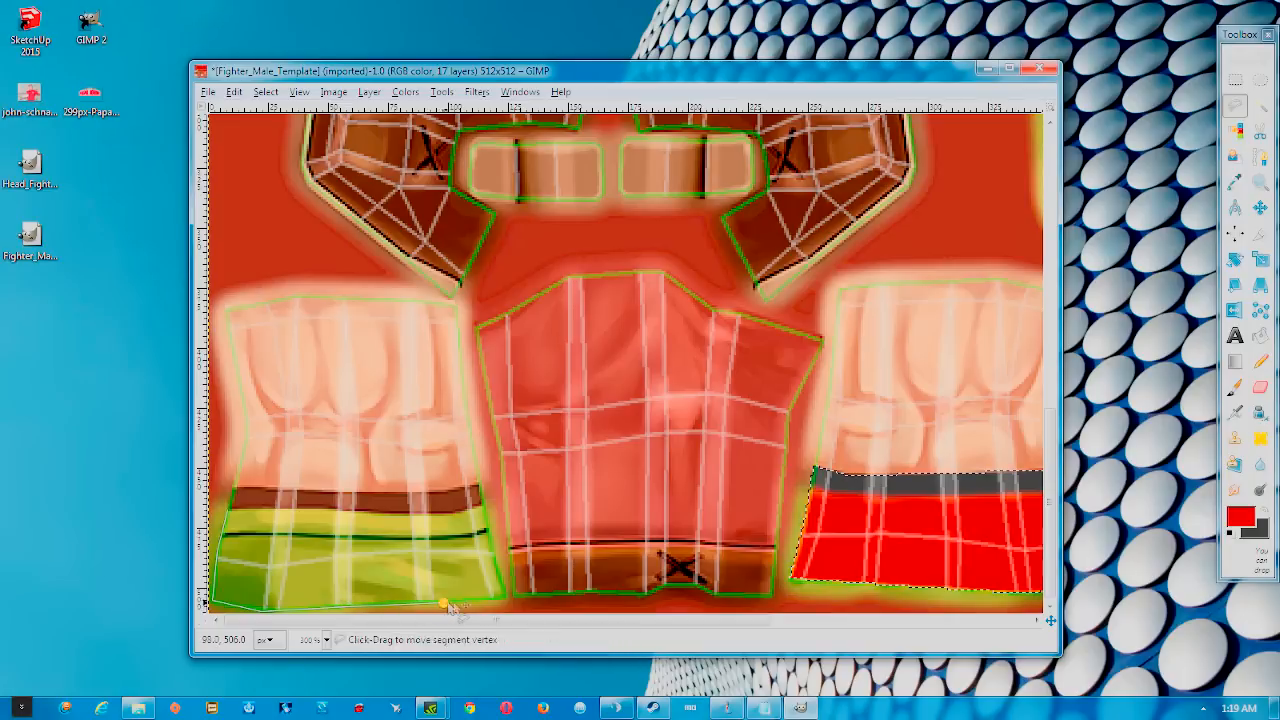
pyautogui.click(507, 596)
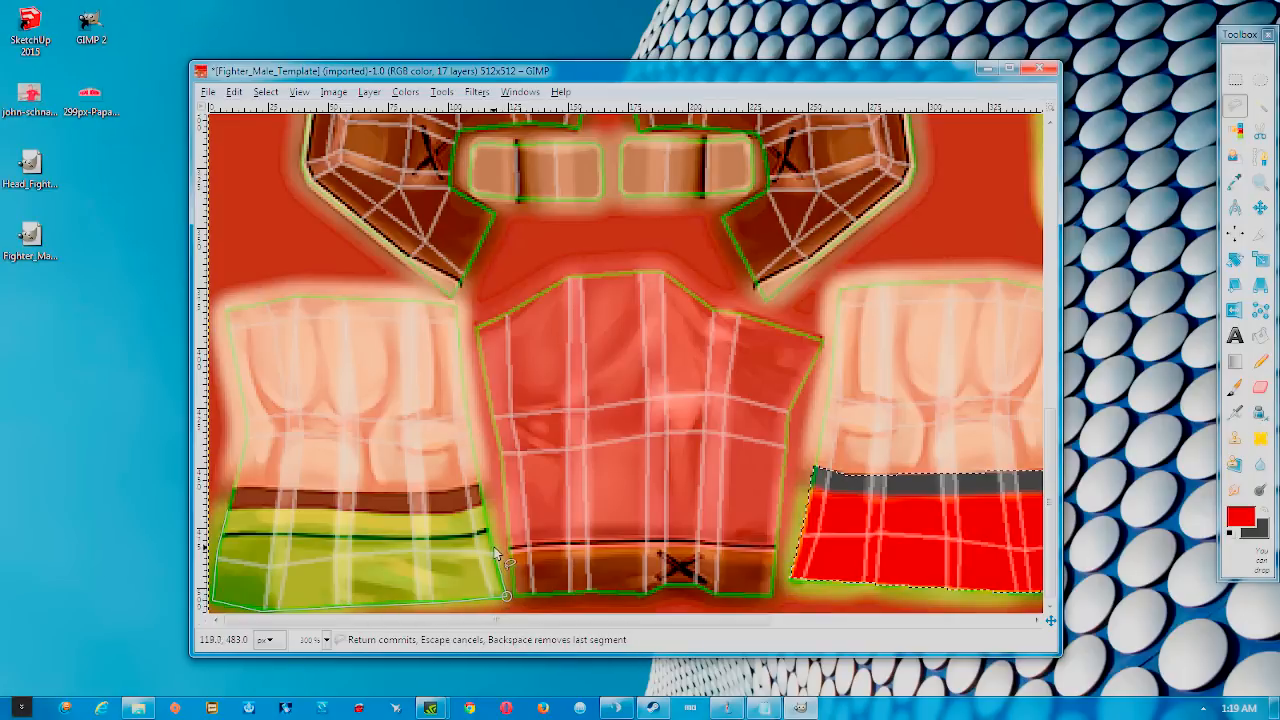
pyautogui.click(493, 550)
pyautogui.click(487, 528)
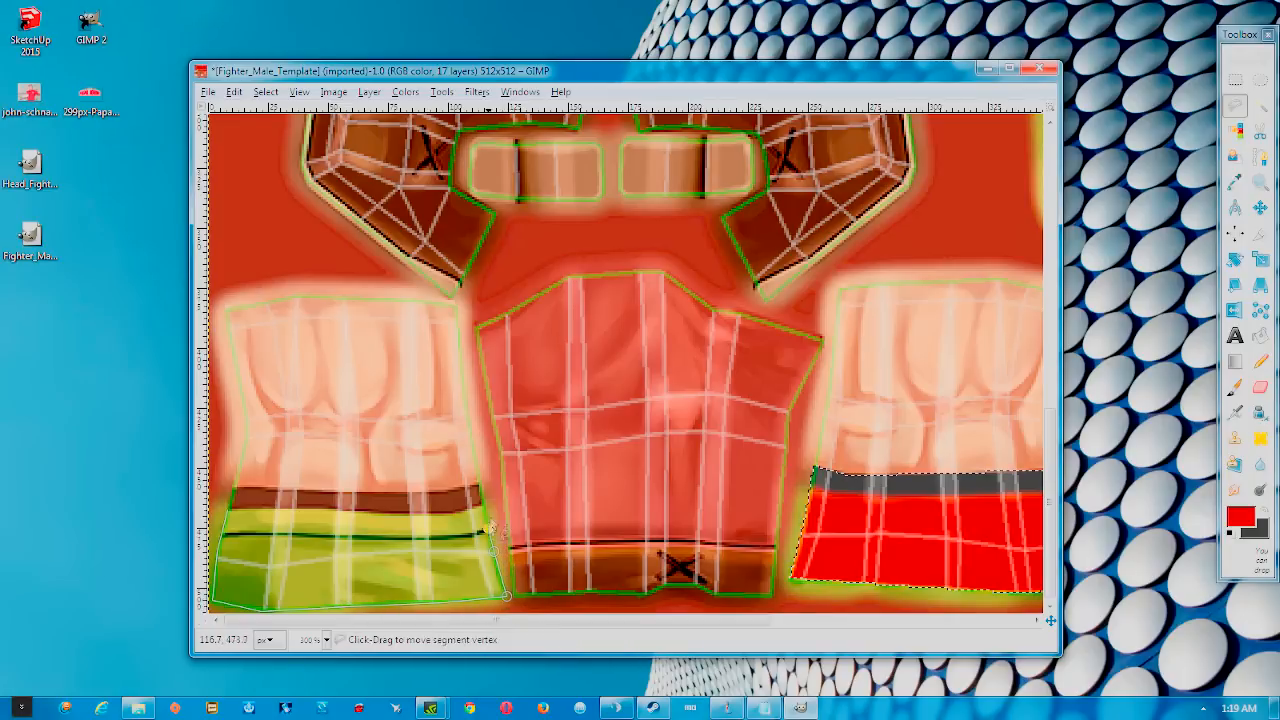
pyautogui.click(480, 482)
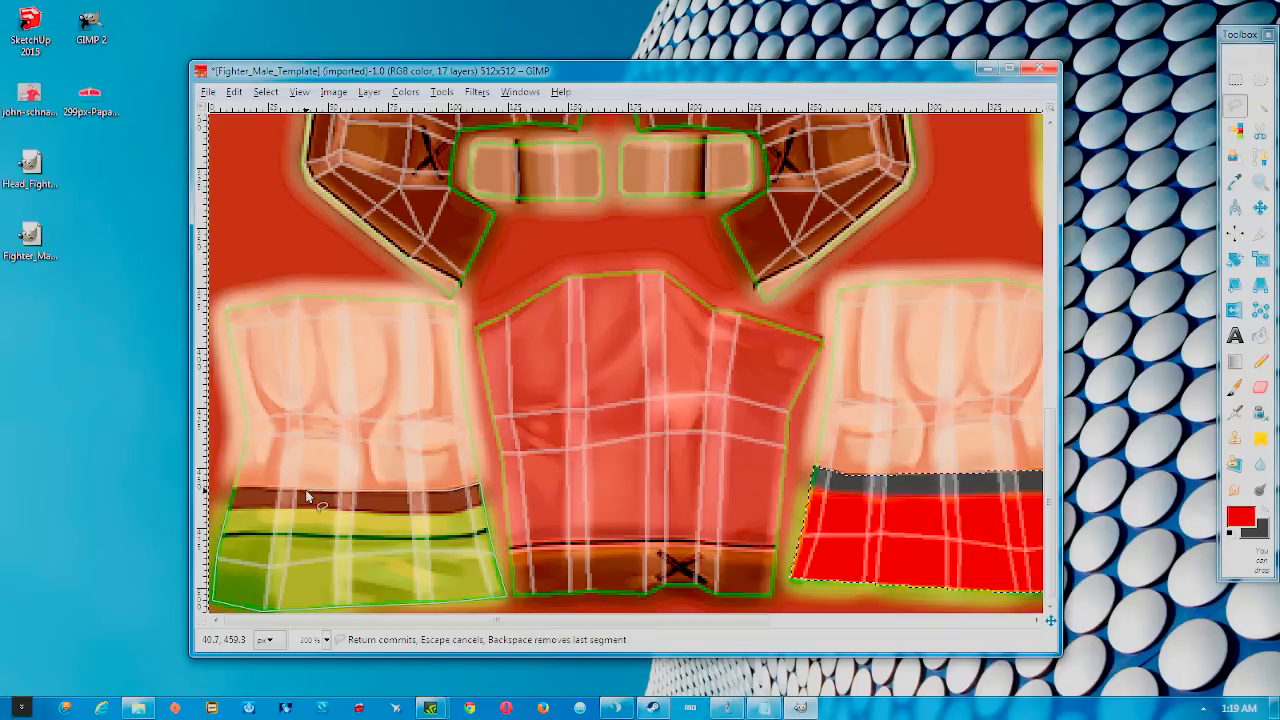
pyautogui.click(229, 508)
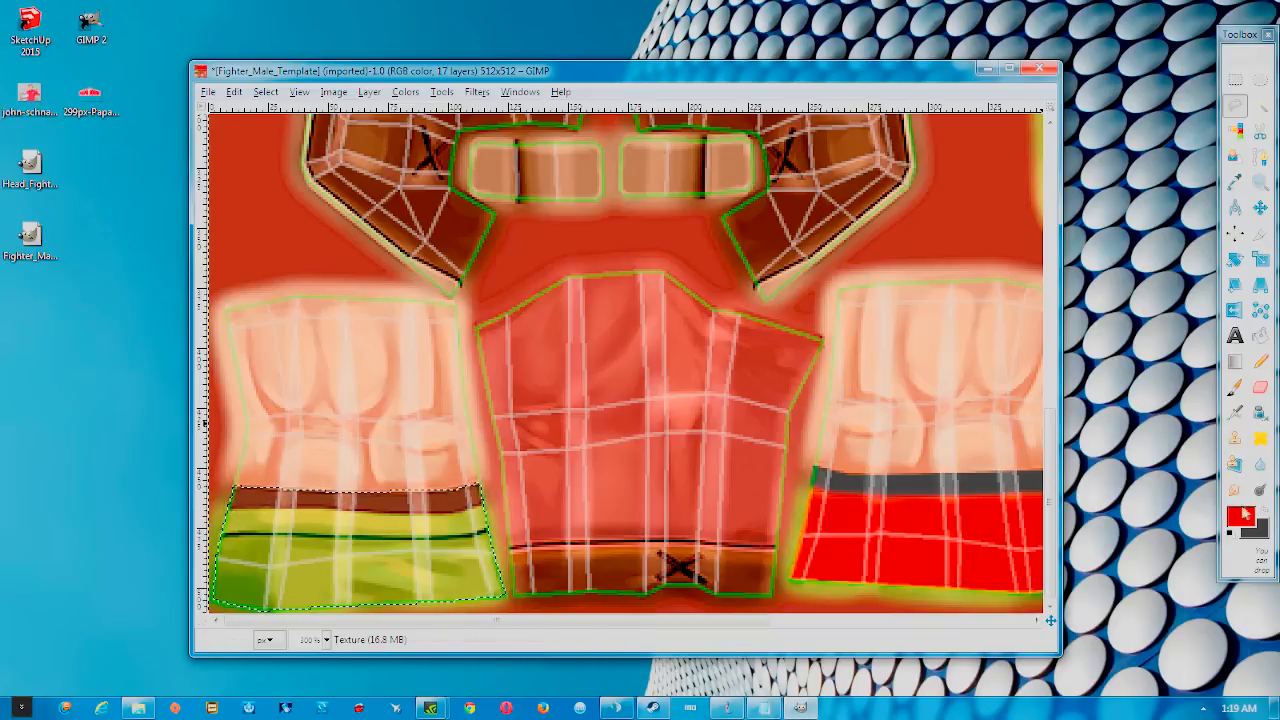
# Paint this leg's waistband dark grey and its shorts red with the Paintbrush
pyautogui.click(1245, 512)
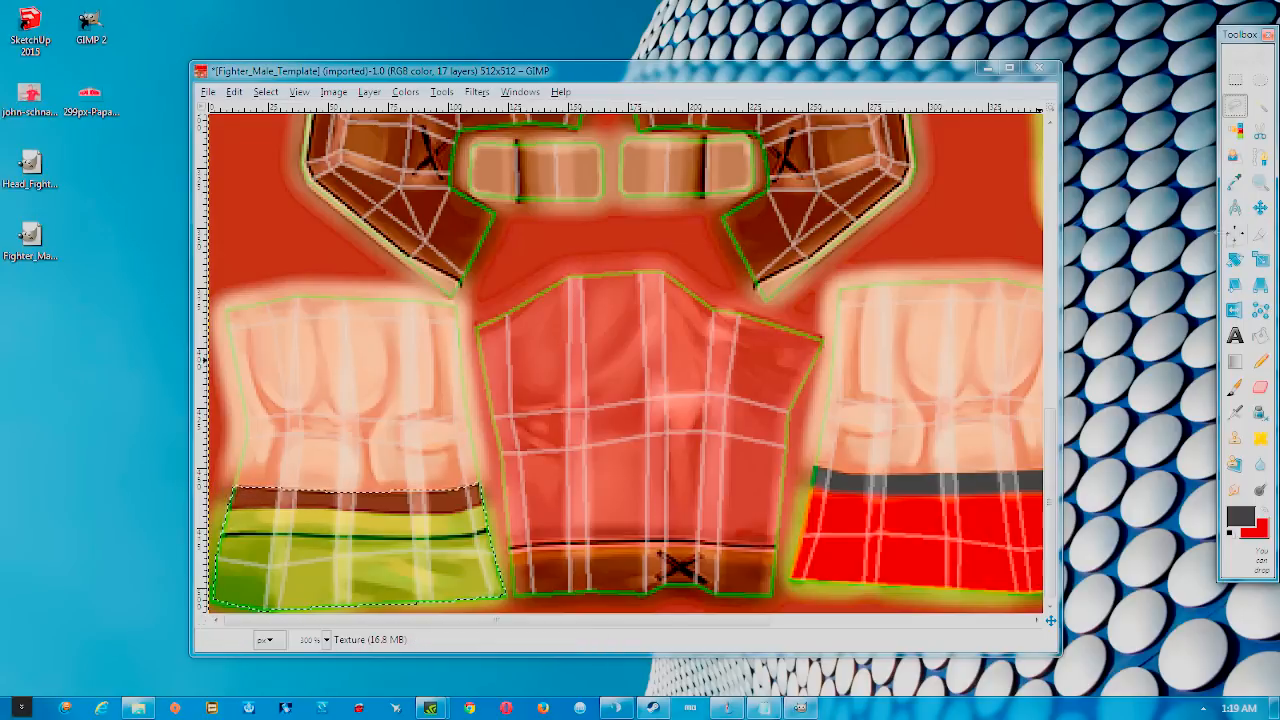
pyautogui.click(1236, 386)
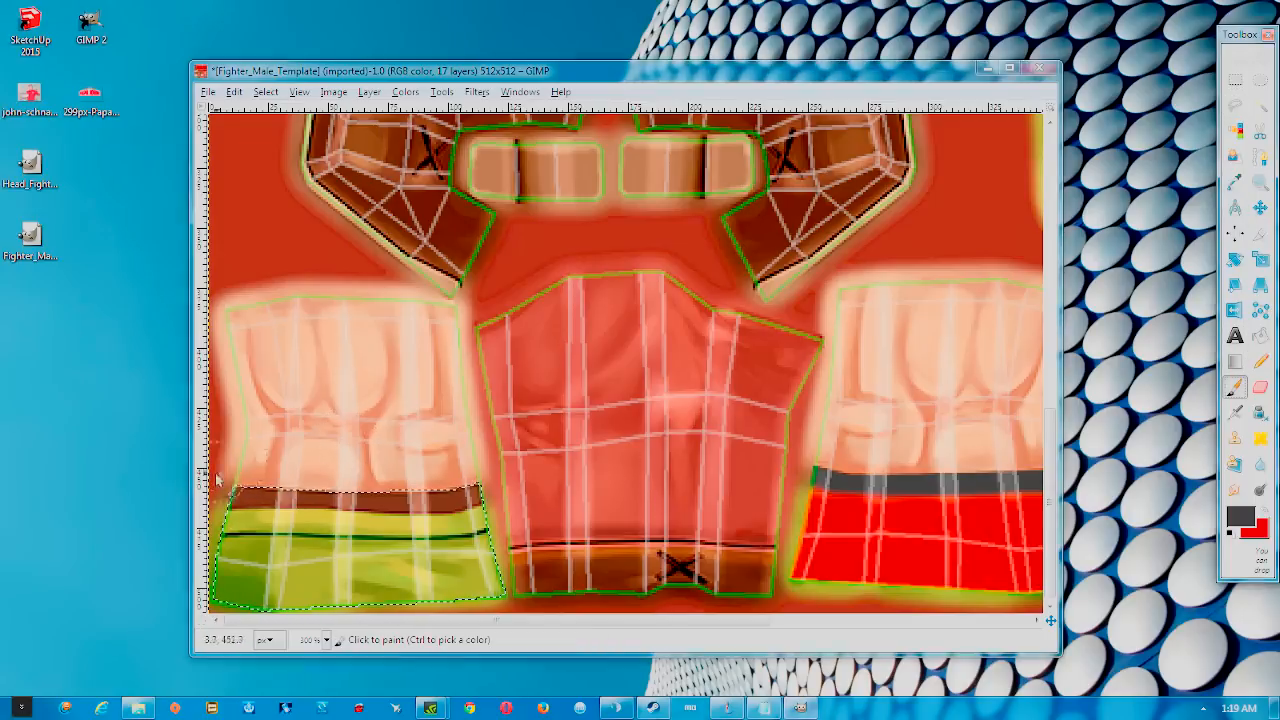
pyautogui.moveTo(291, 494); pyautogui.dragTo(468, 494)
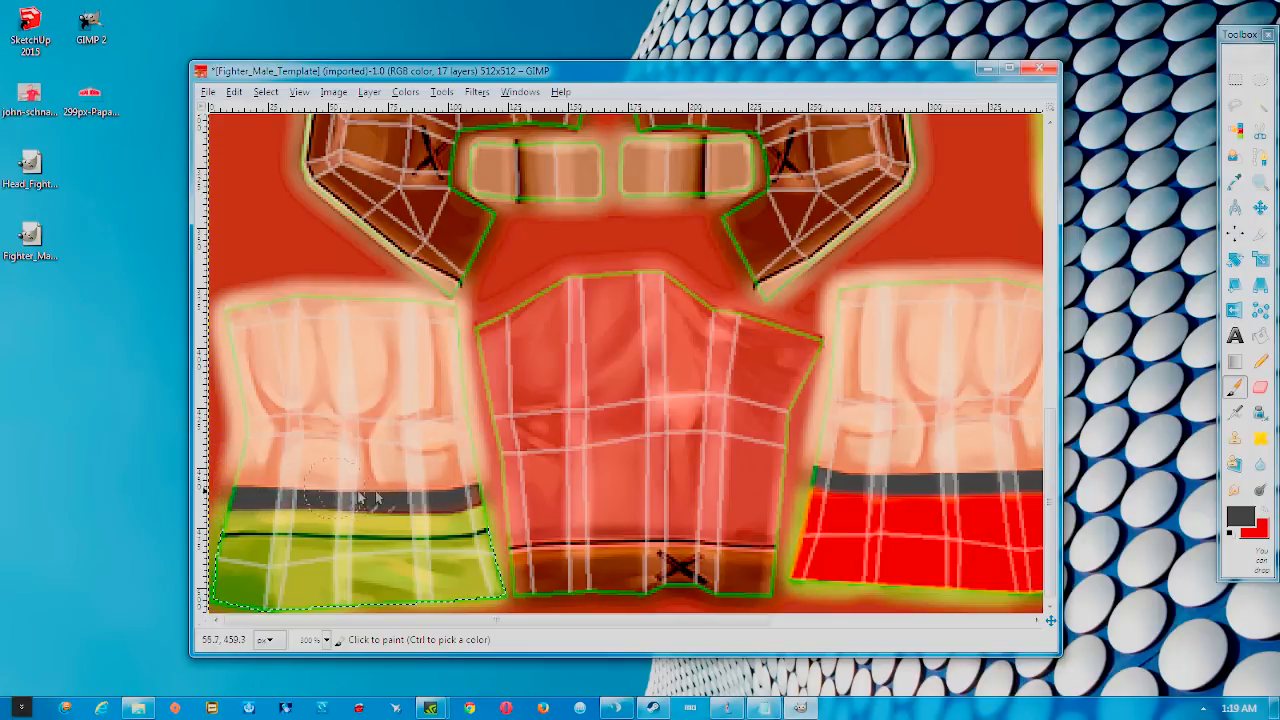
pyautogui.click(1266, 515)
pyautogui.moveTo(405, 550)
pyautogui.mouseDown()
pyautogui.moveTo(299, 588)
pyautogui.moveTo(298, 606)
pyautogui.moveTo(535, 579)
pyautogui.moveTo(505, 552)
pyautogui.moveTo(452, 538)
pyautogui.moveTo(319, 547)
pyautogui.moveTo(436, 547)
pyautogui.moveTo(228, 534)
pyautogui.moveTo(231, 591)
pyautogui.moveTo(334, 594)
pyautogui.moveTo(273, 561)
pyautogui.moveTo(323, 540)
pyautogui.moveTo(472, 542)
pyautogui.mouseUp()
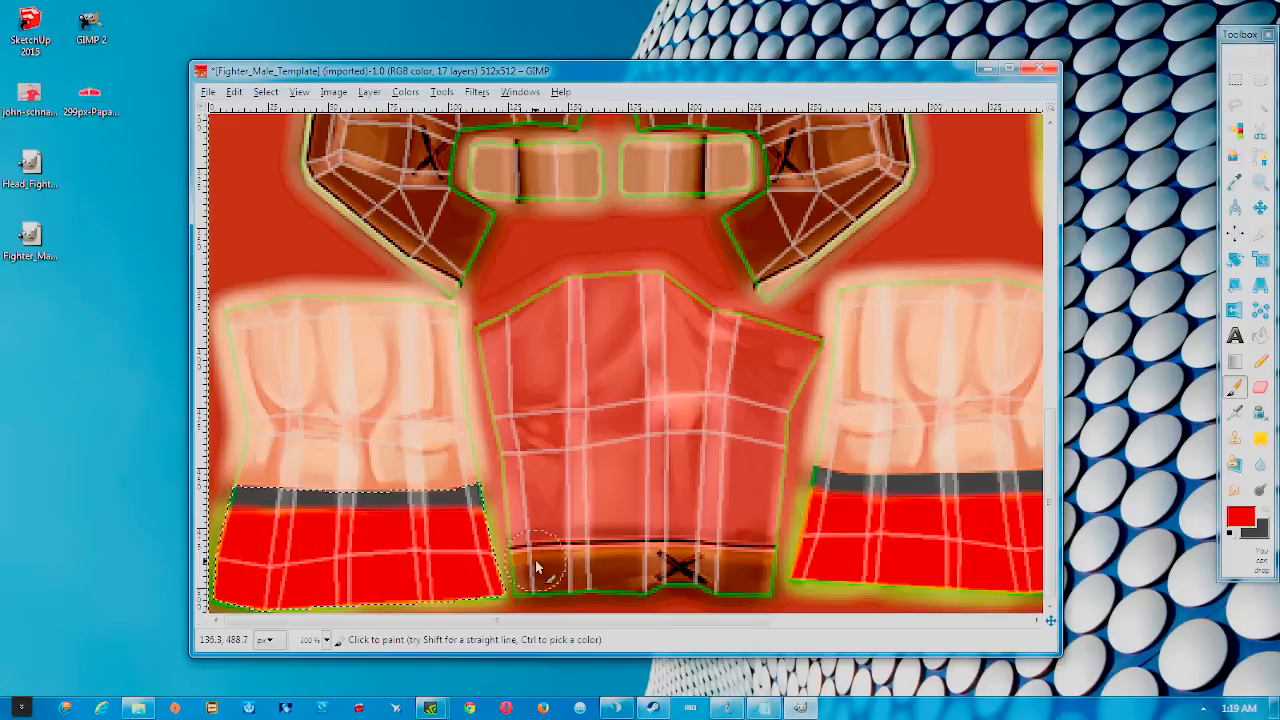
pyautogui.keyDown('ctrl'); pyautogui.scroll(-2, 527, 517); pyautogui.keyUp('ctrl')
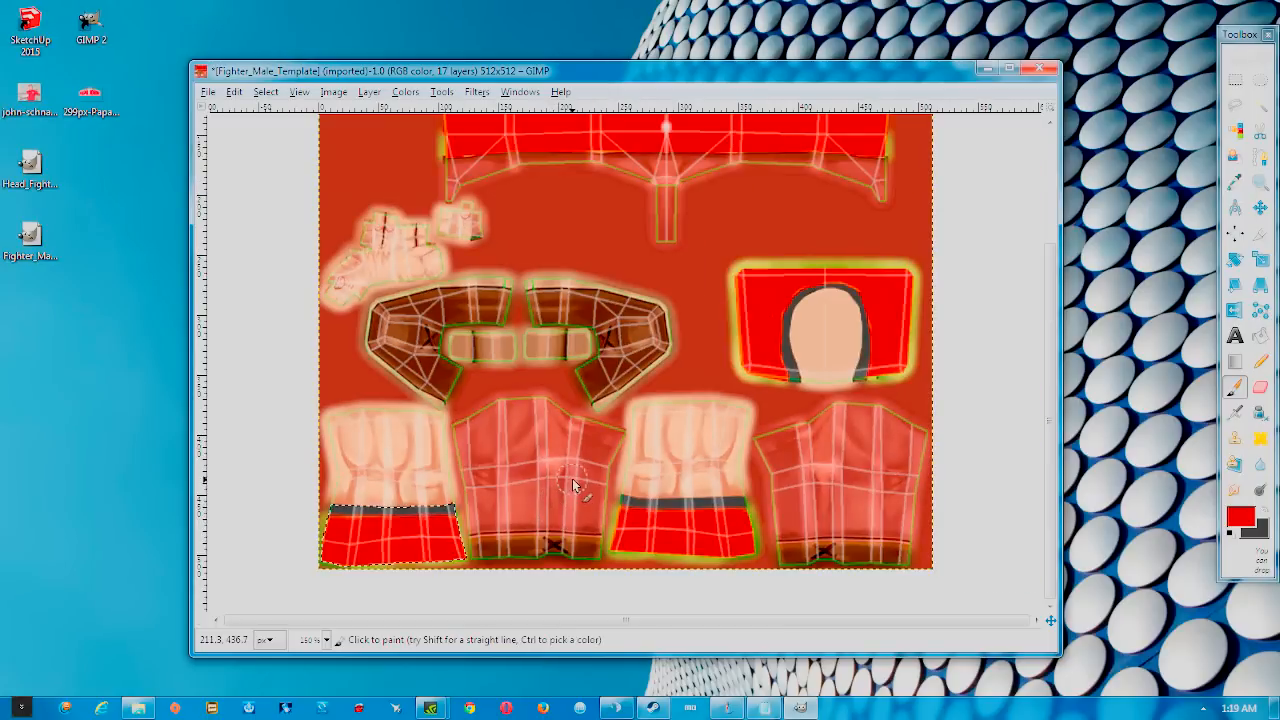
pyautogui.keyDown('ctrl'); pyautogui.scroll(1, 600, 400); pyautogui.keyUp('ctrl')
pyautogui.keyDown('ctrl'); pyautogui.scroll(-2, 580, 343); pyautogui.keyUp('ctrl')
pyautogui.keyDown('ctrl'); pyautogui.scroll(2, 619, 210); pyautogui.keyUp('ctrl')
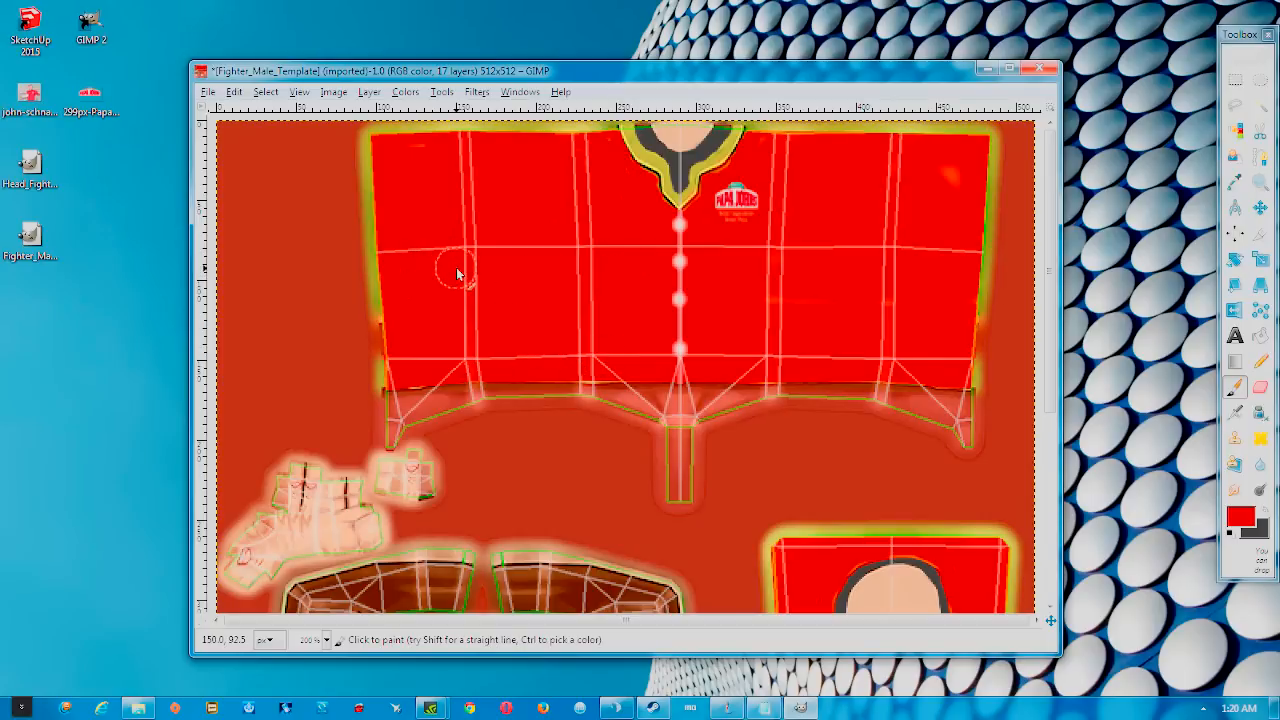
pyautogui.scroll(-3, 500, 294)
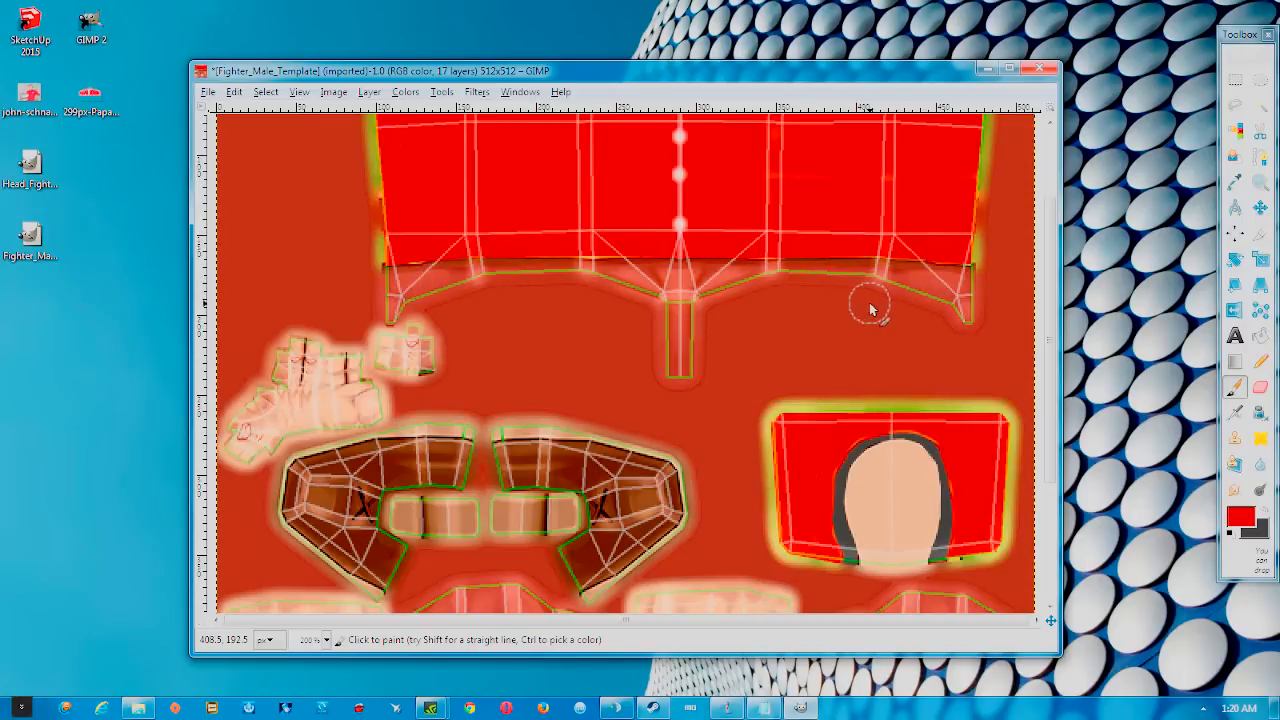
pyautogui.scroll(-3, 875, 310)
pyautogui.scroll(-2, 875, 310)
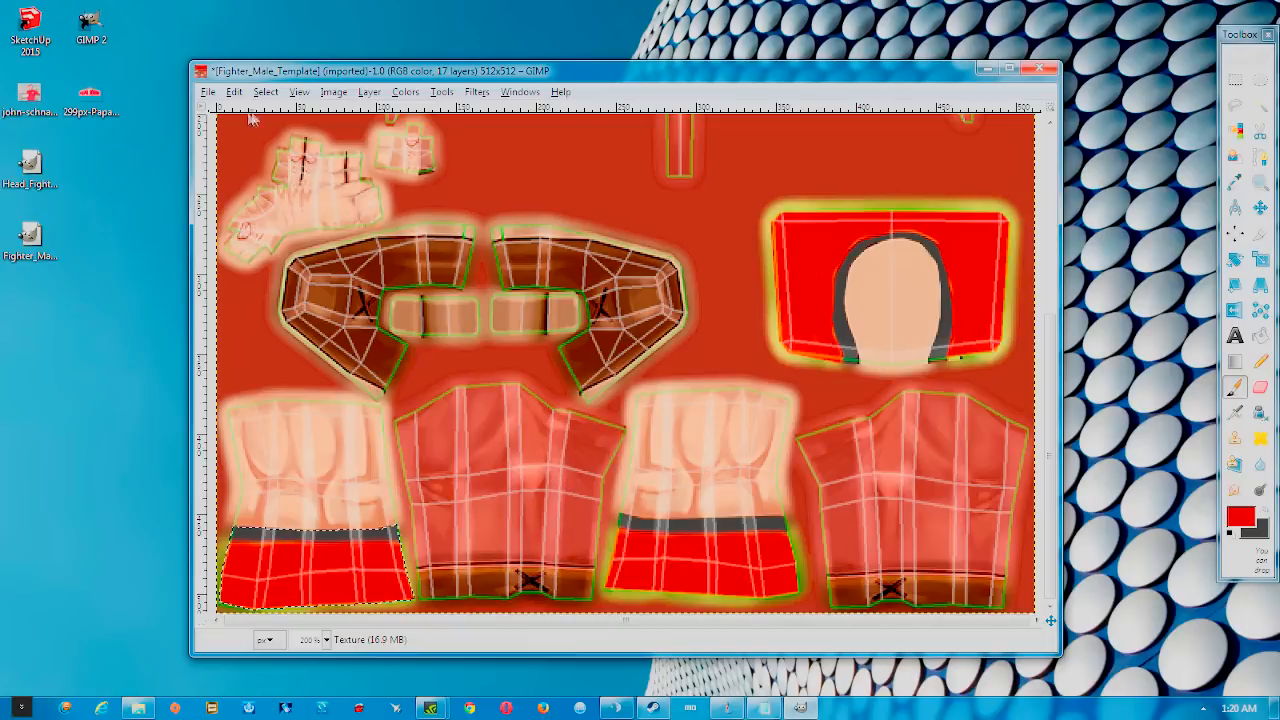
pyautogui.click(208, 91)
# Export the texture to the Desktop as papajon.png, accepting the default PNG options
pyautogui.press('Escape')
pyautogui.scroll(3, 400, 350)
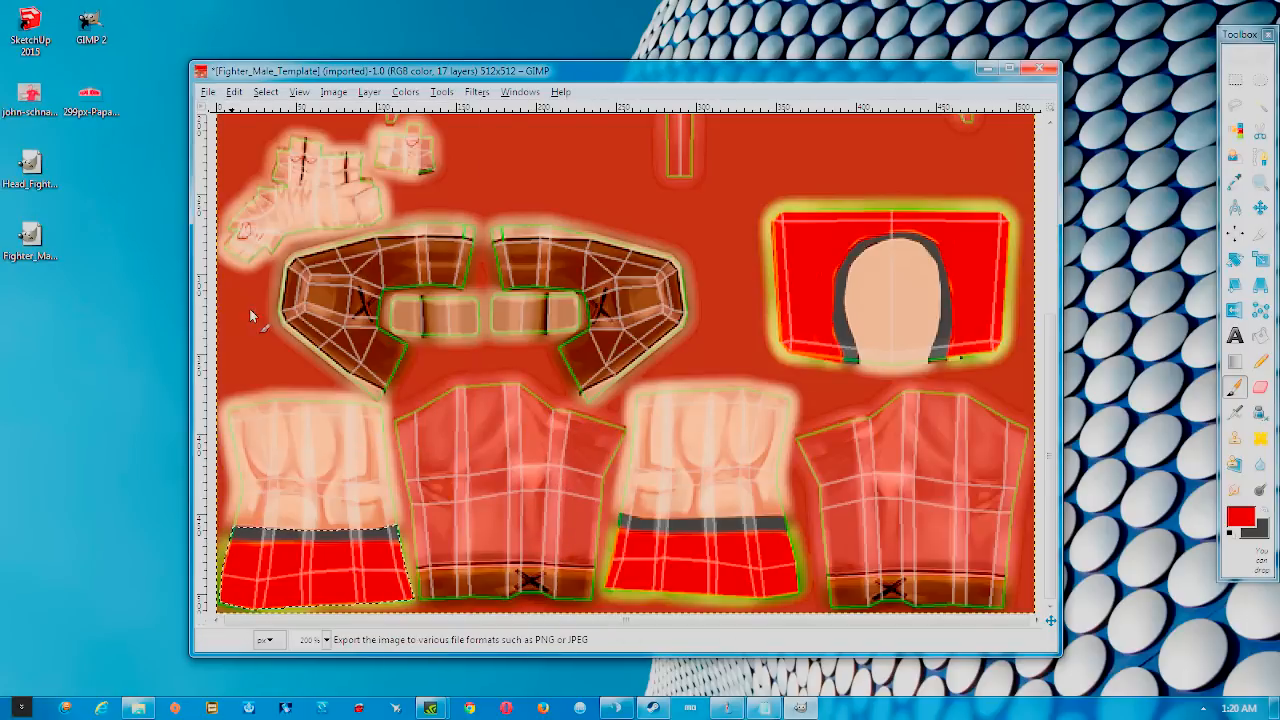
pyautogui.hotkey('ctrl', 'shift', 'e')
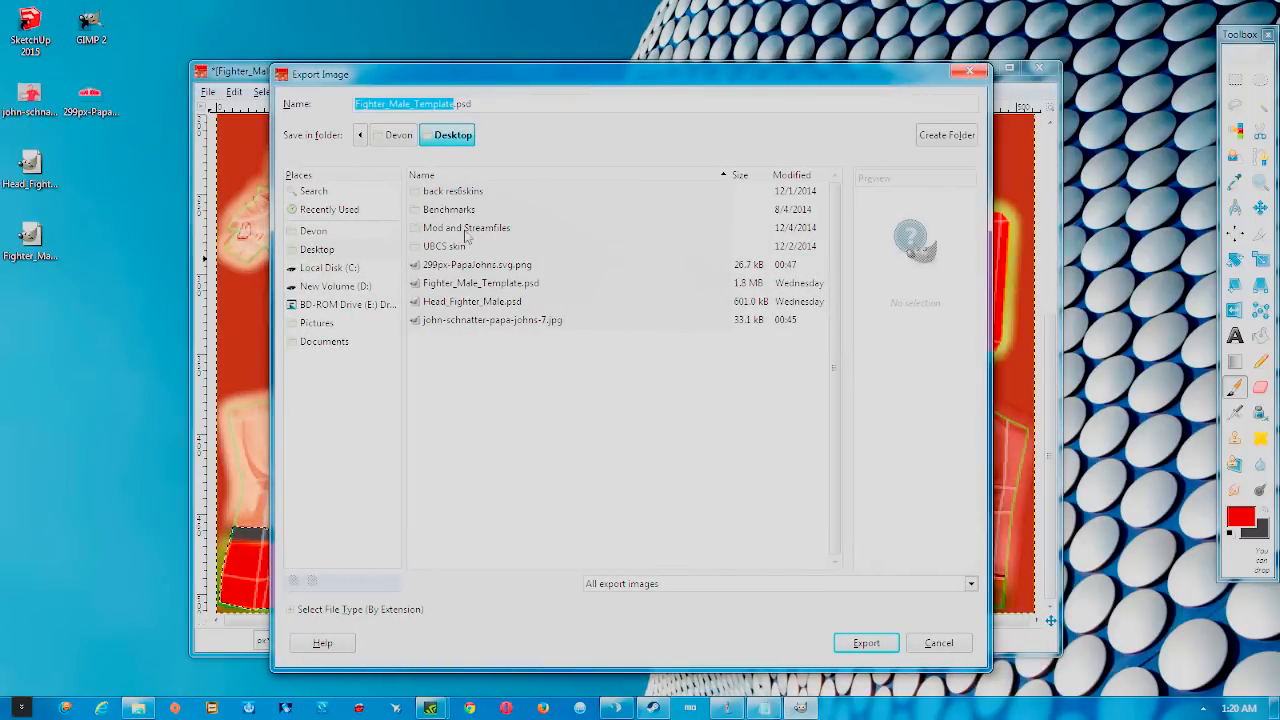
pyautogui.click(470, 110)
pyautogui.write('papajon.png')
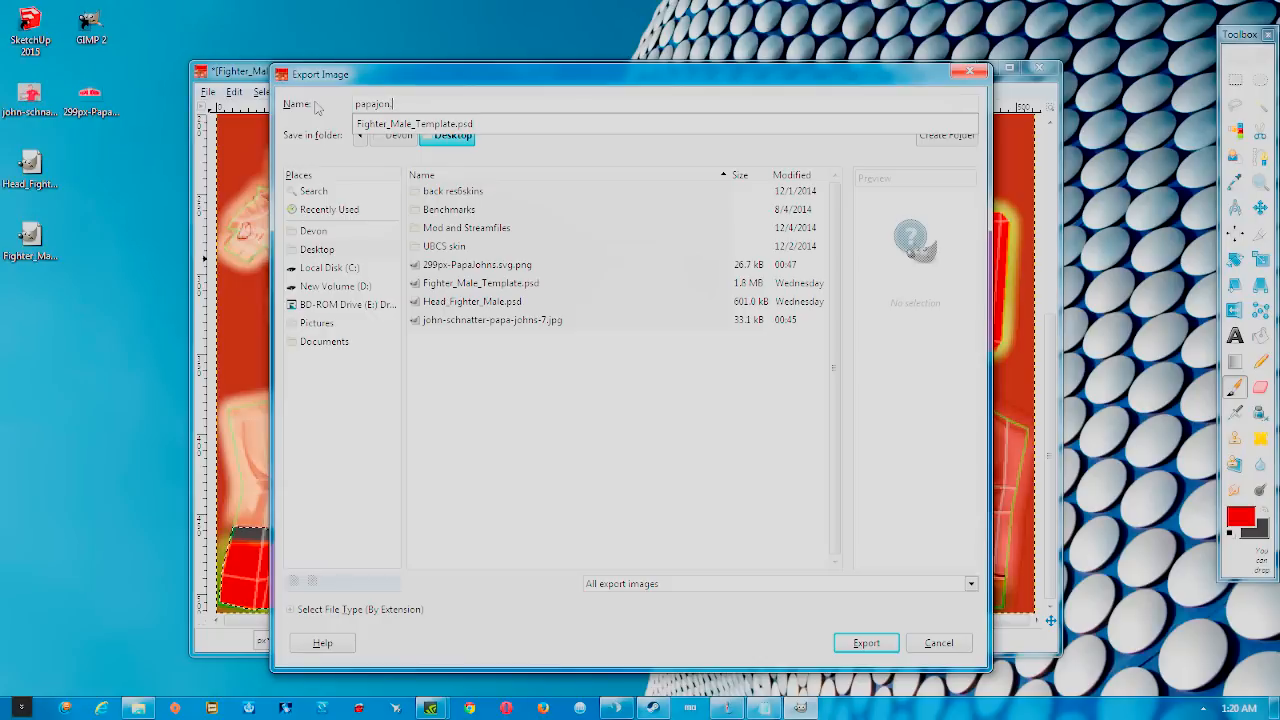
pyautogui.click(866, 643)
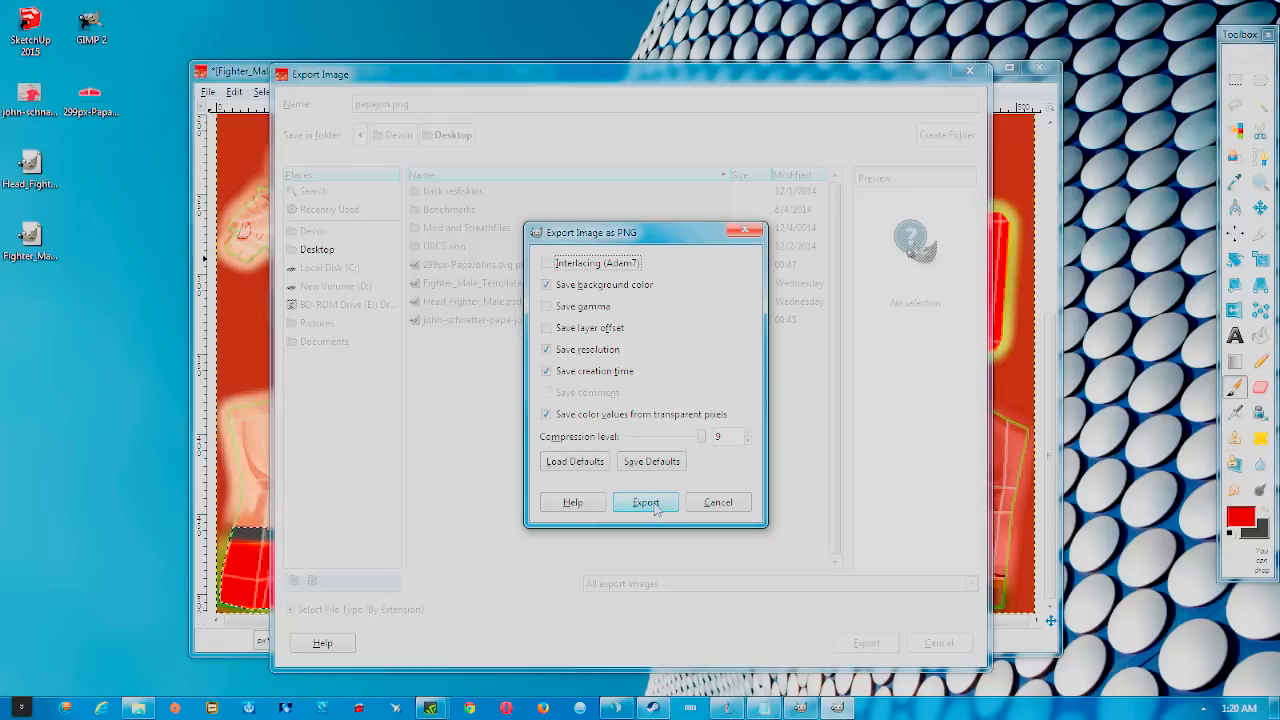
pyautogui.click(650, 503)
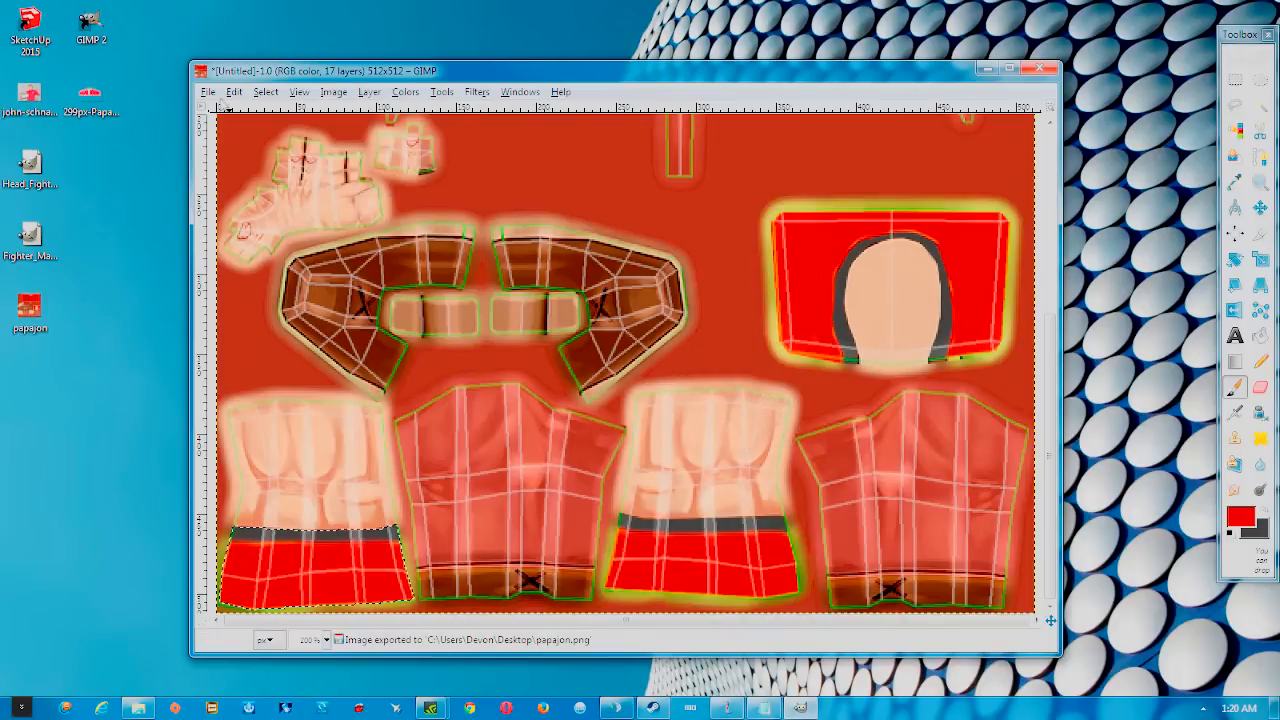
# Quit GIMP and discard the unsaved untitled image
pyautogui.scroll(5, 370, 211)
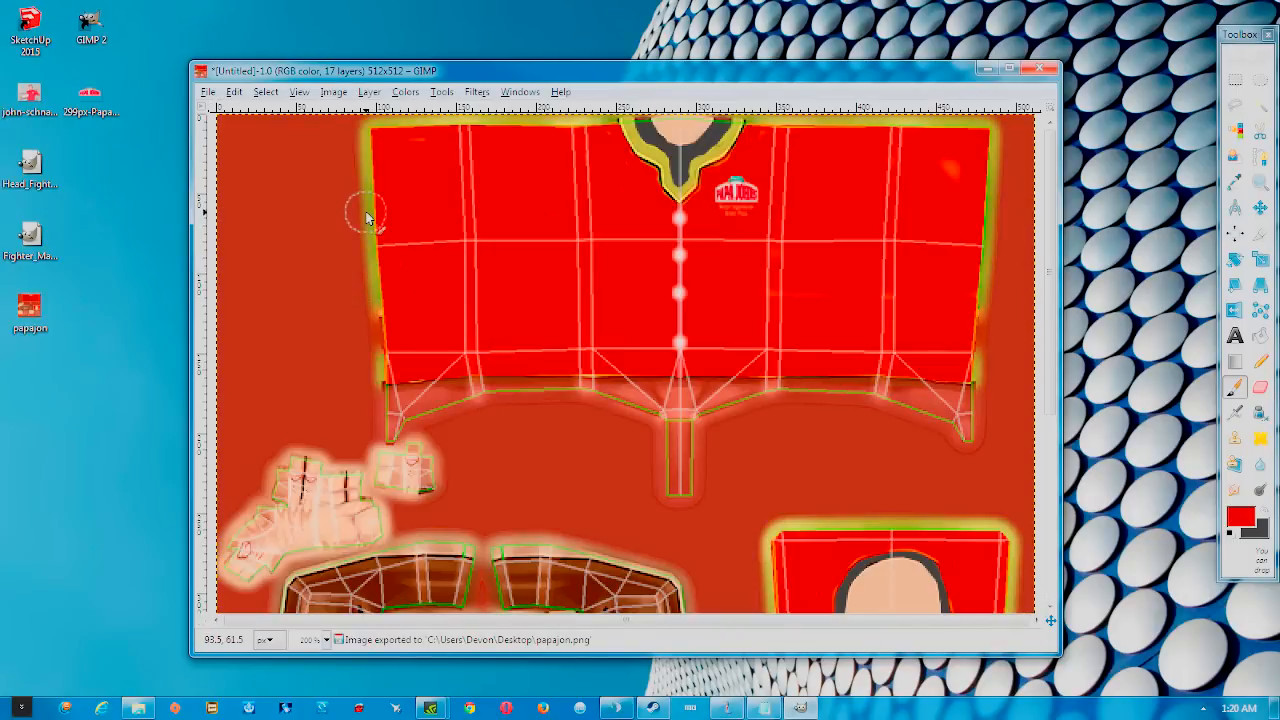
pyautogui.click(208, 91)
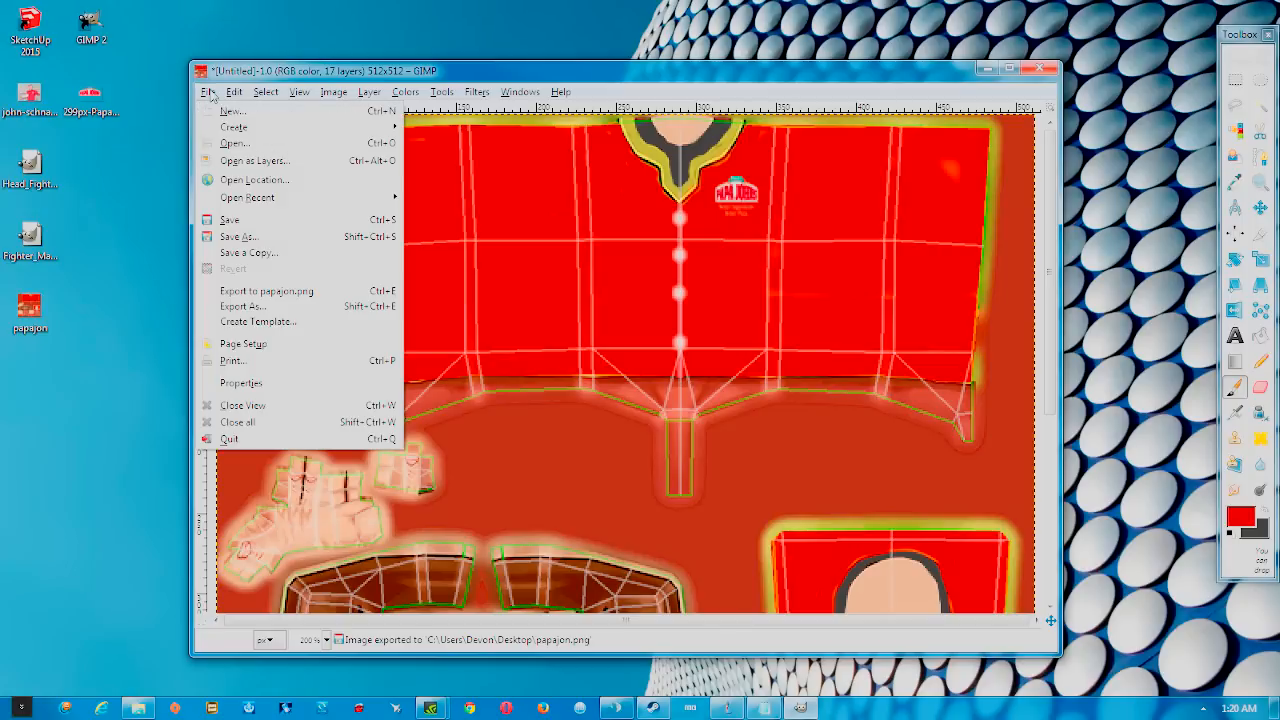
pyautogui.click(255, 443)
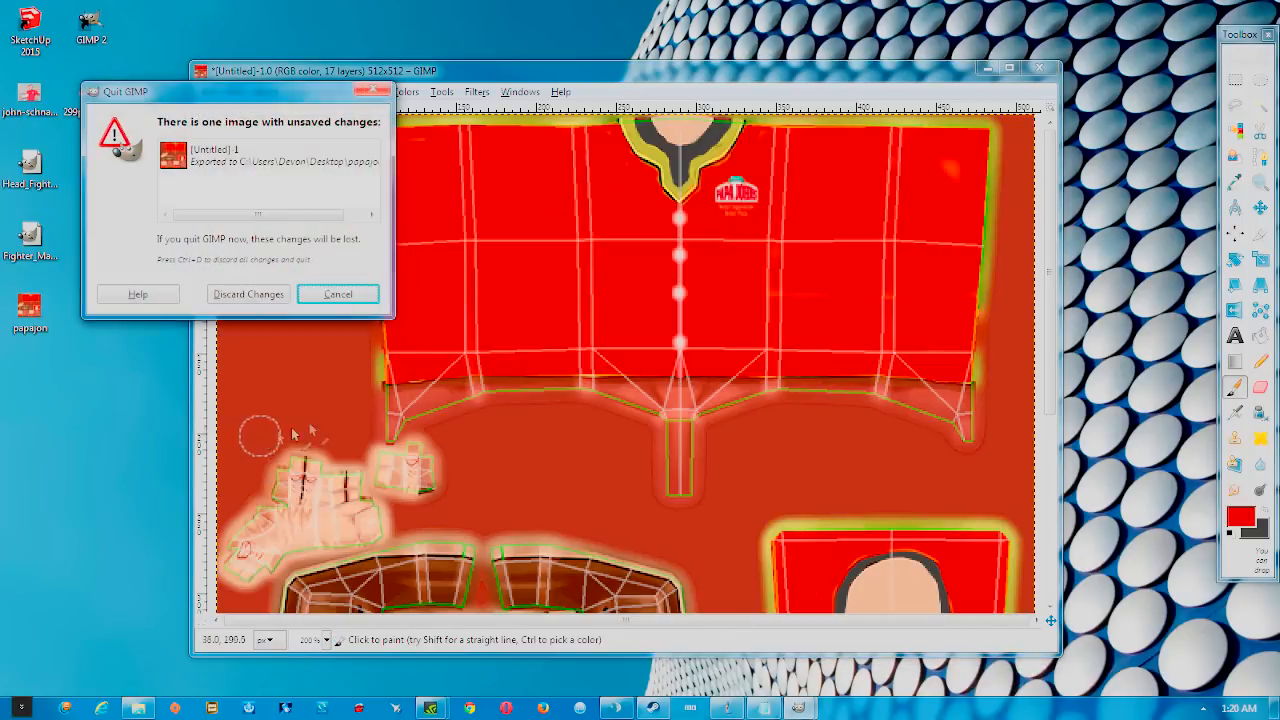
pyautogui.click(250, 296)
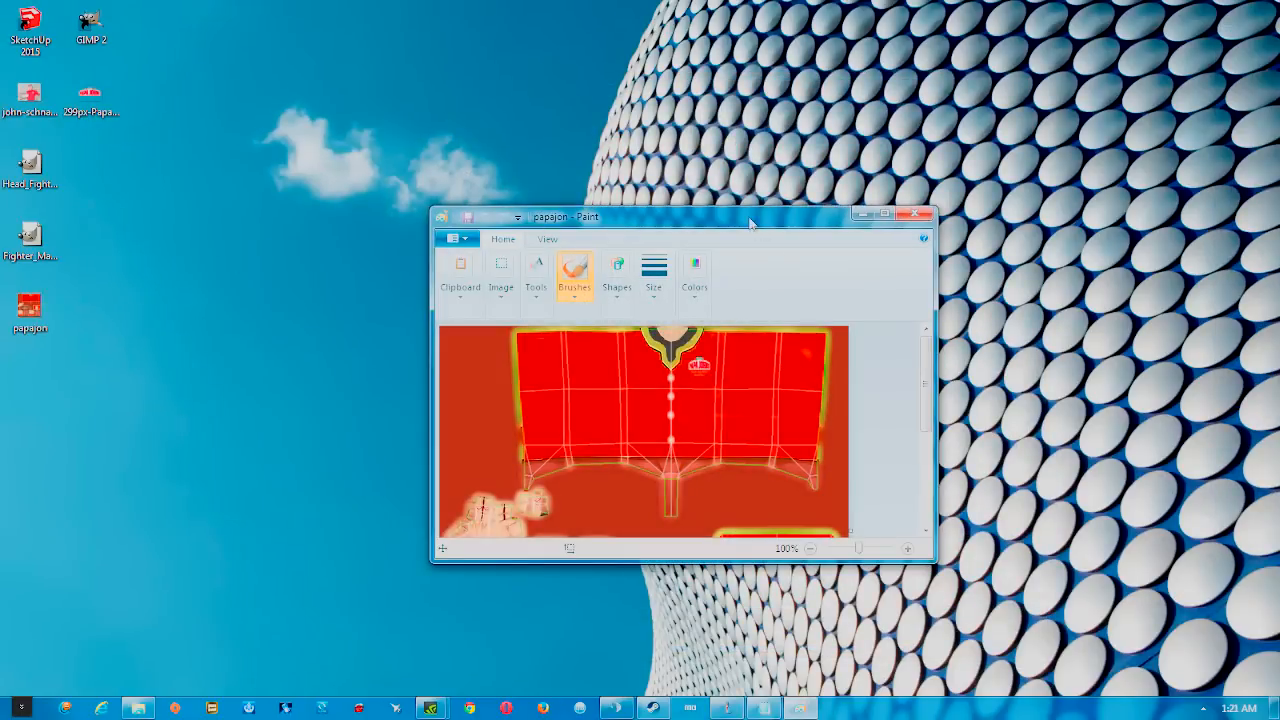
# Scroll through the papajon preview in Paint, then close Paint
pyautogui.moveTo(752, 225); pyautogui.dragTo(717, 168)
pyautogui.scroll(-5, 610, 370)
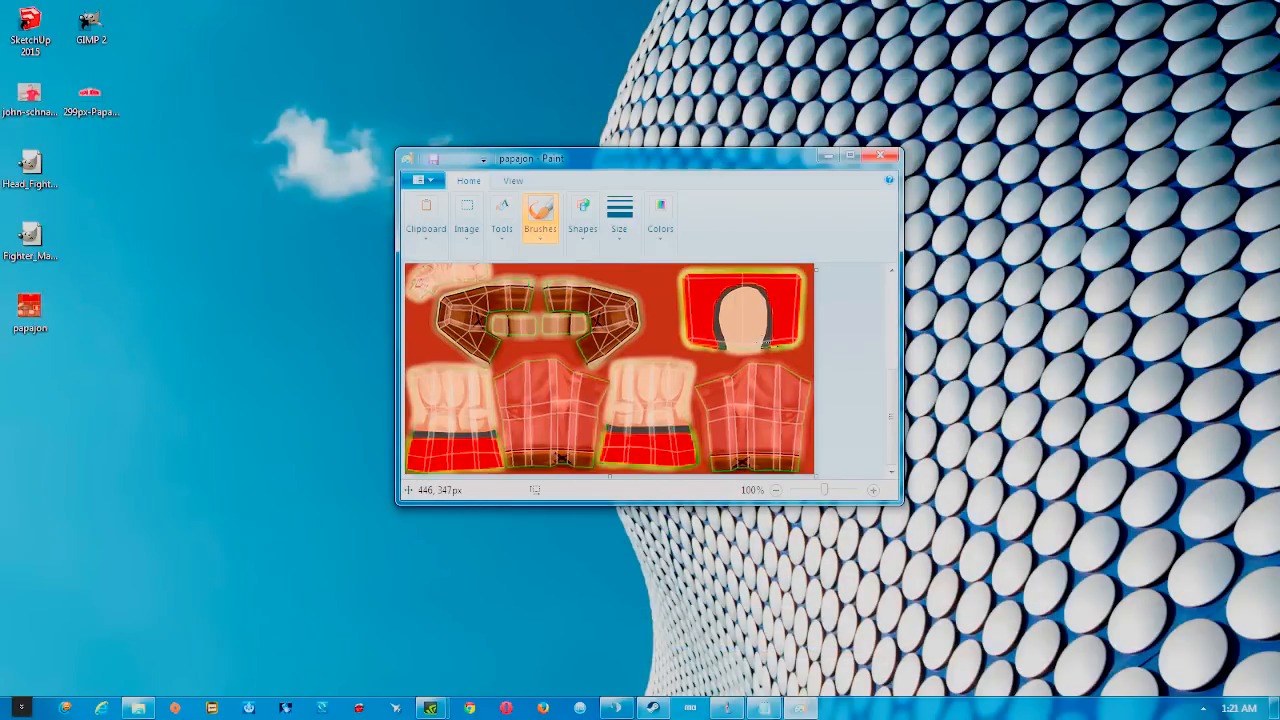
pyautogui.scroll(-3, 610, 370)
pyautogui.click(880, 156)
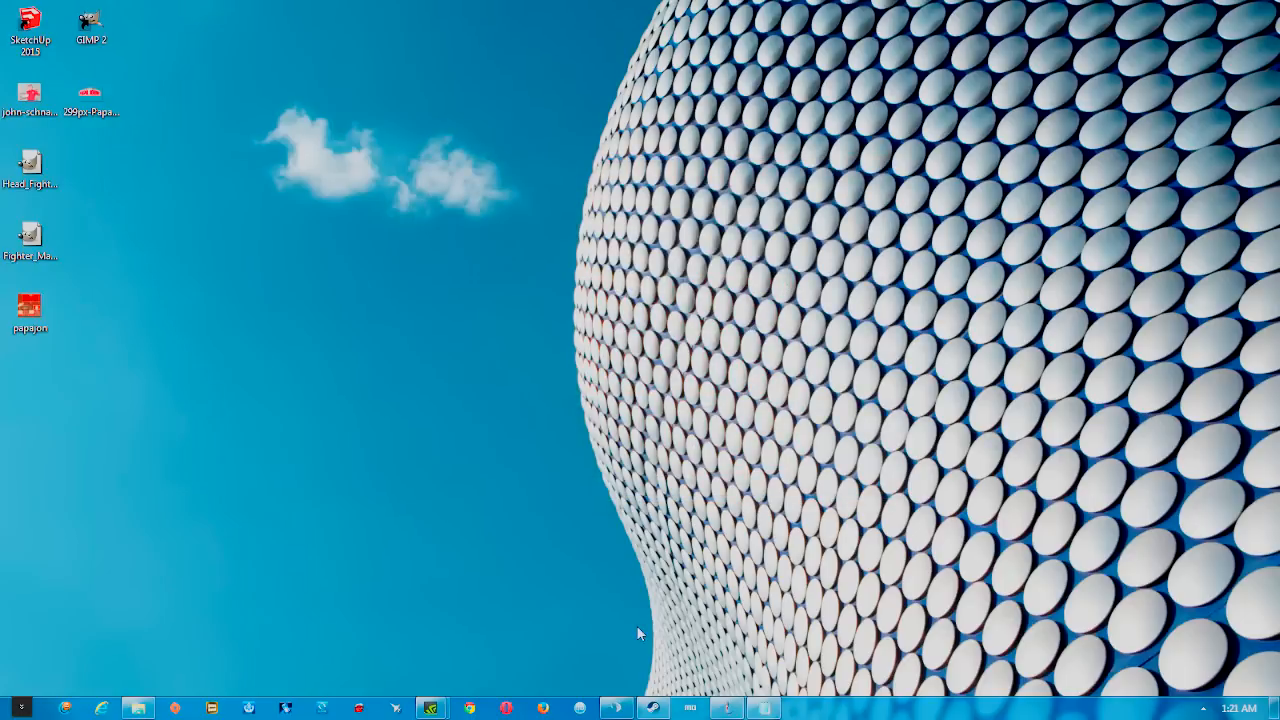
# Copy papajon from the desktop into the FightTheDragon_Workshop Upload folder
pyautogui.click(138, 708)
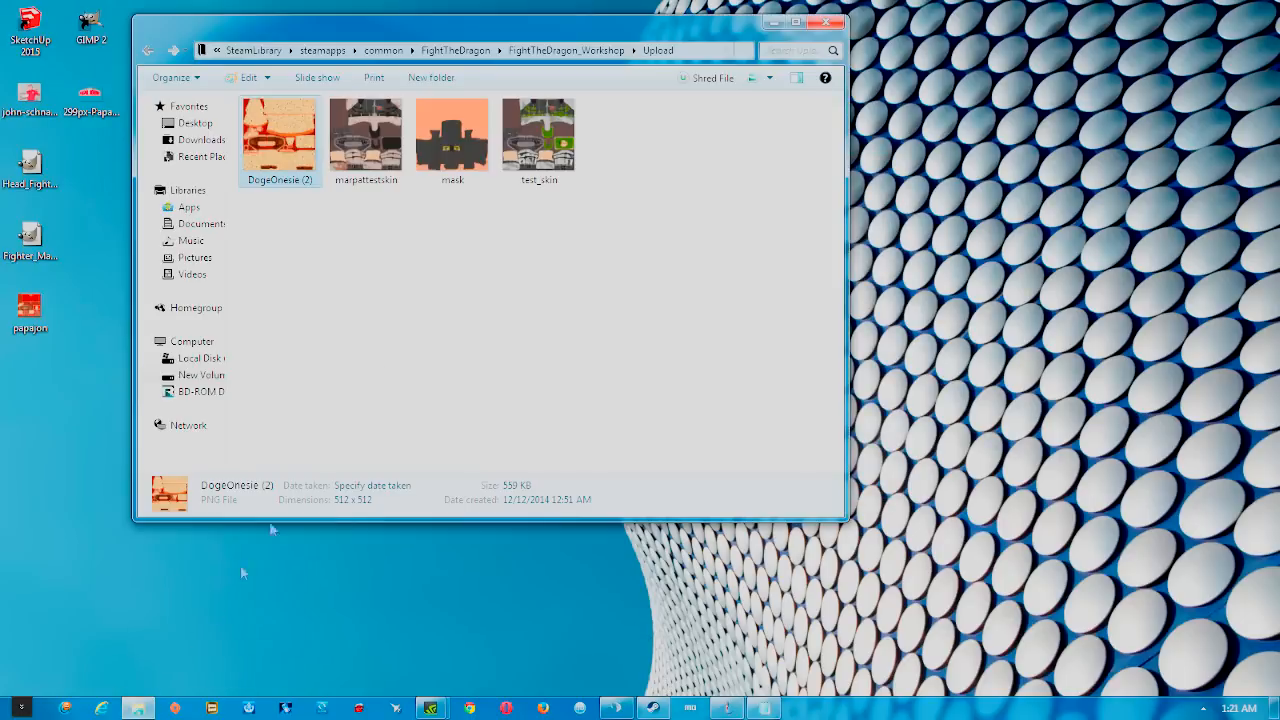
pyautogui.moveTo(463, 36); pyautogui.dragTo(497, 50)
pyautogui.moveTo(30, 310); pyautogui.dragTo(721, 166)
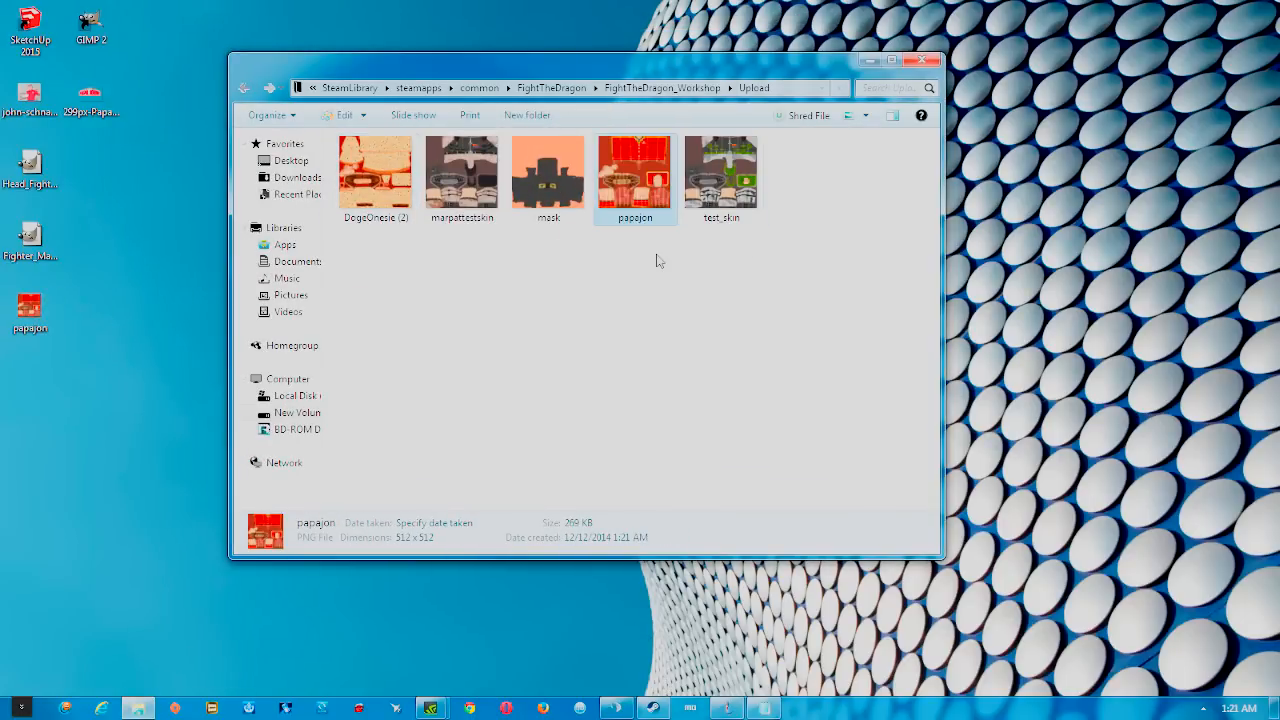
pyautogui.click(657, 261)
# Check papajon's details (512 x 512 PNG, 269 KB) and reveal the hidden tray icons
pyautogui.click(646, 199)
pyautogui.click(655, 707)
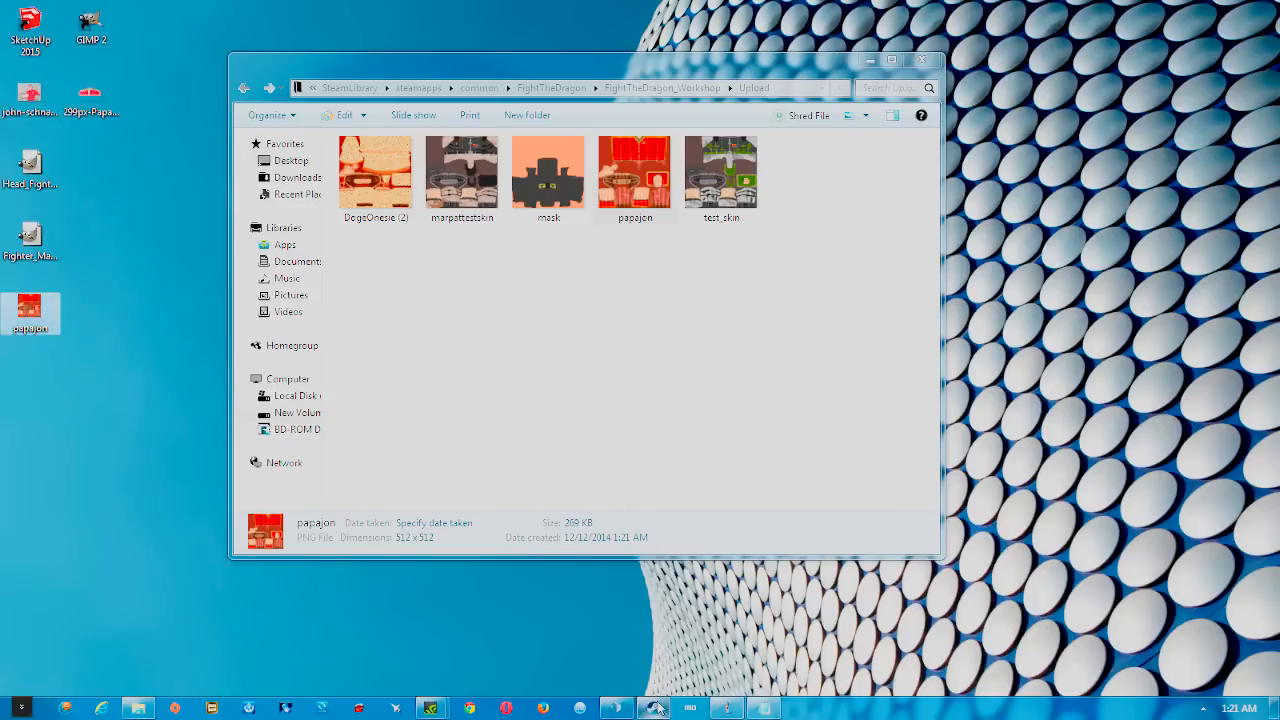
pyautogui.click(1204, 708)
# Launch Fight The Dragon from the Steam tray icon's game list
pyautogui.rightClick(1195, 607)
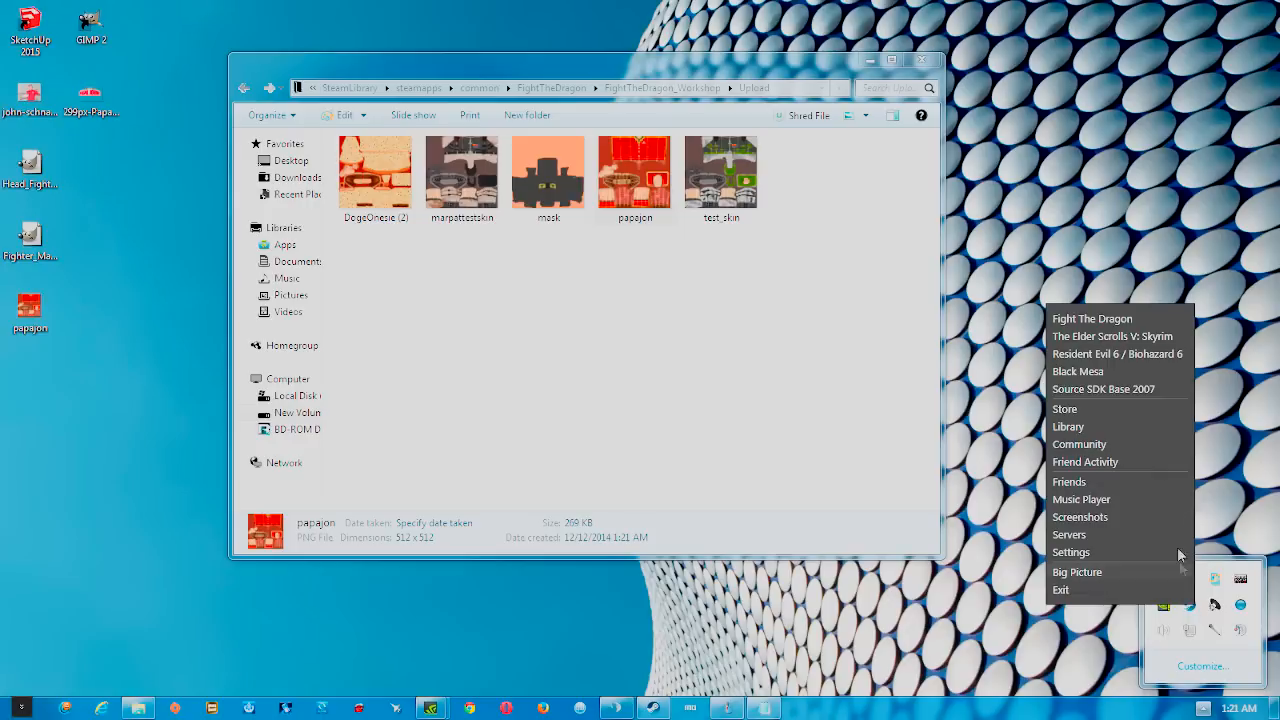
pyautogui.click(1100, 319)
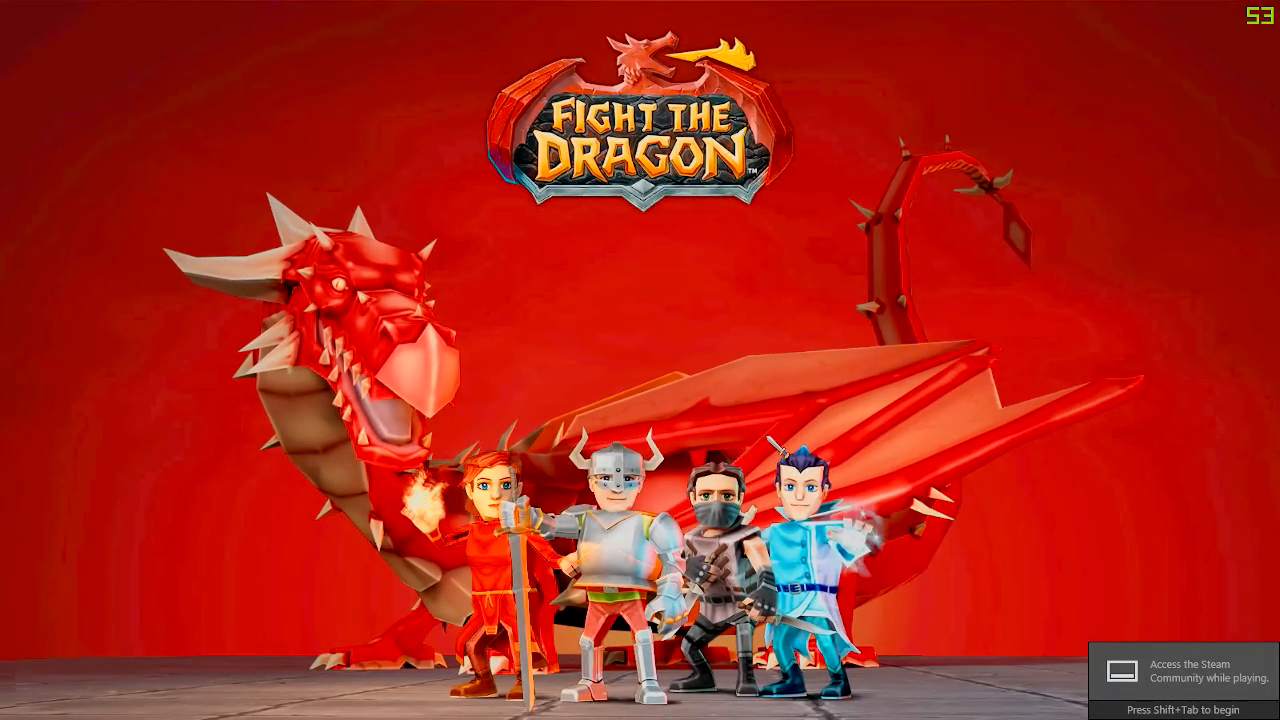
# Skip the title screen and enter the hub world with the existing level 8 fighter
pyautogui.press('space')
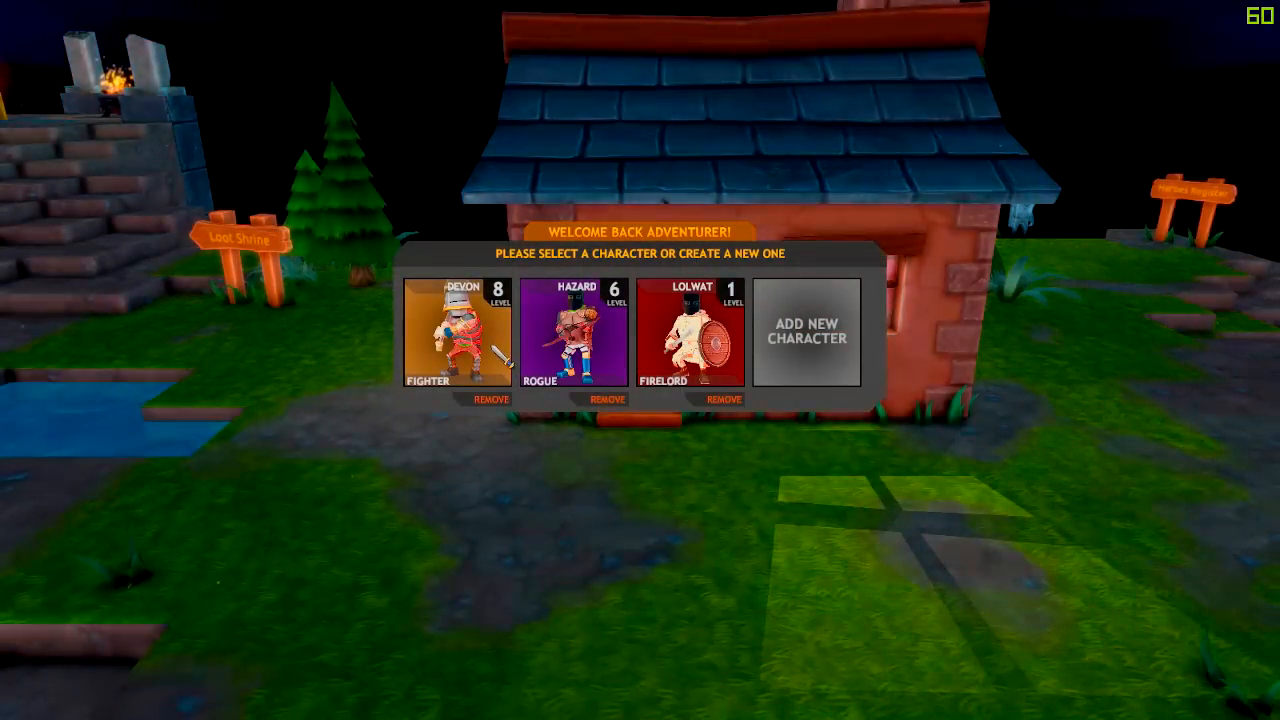
pyautogui.click(490, 350)
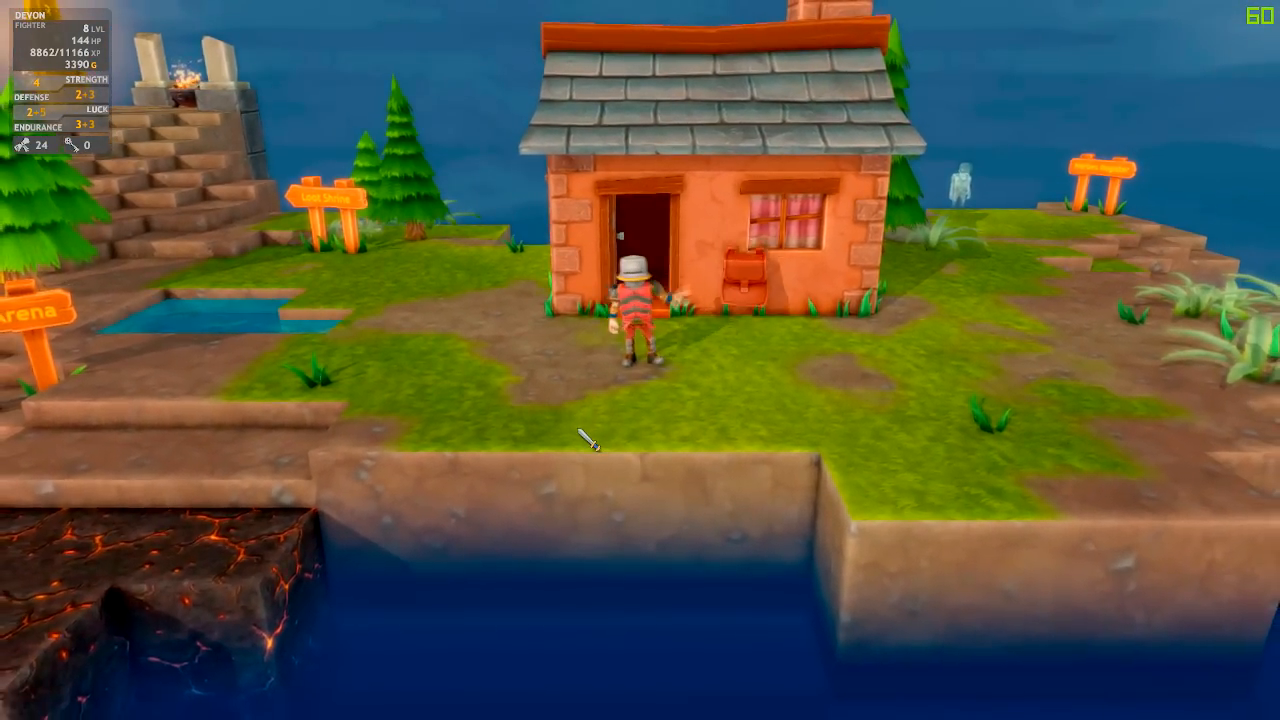
# Walk the fighter to the Customise prompt and open the character customisation screen
pyautogui.press('a')
pyautogui.press('w')
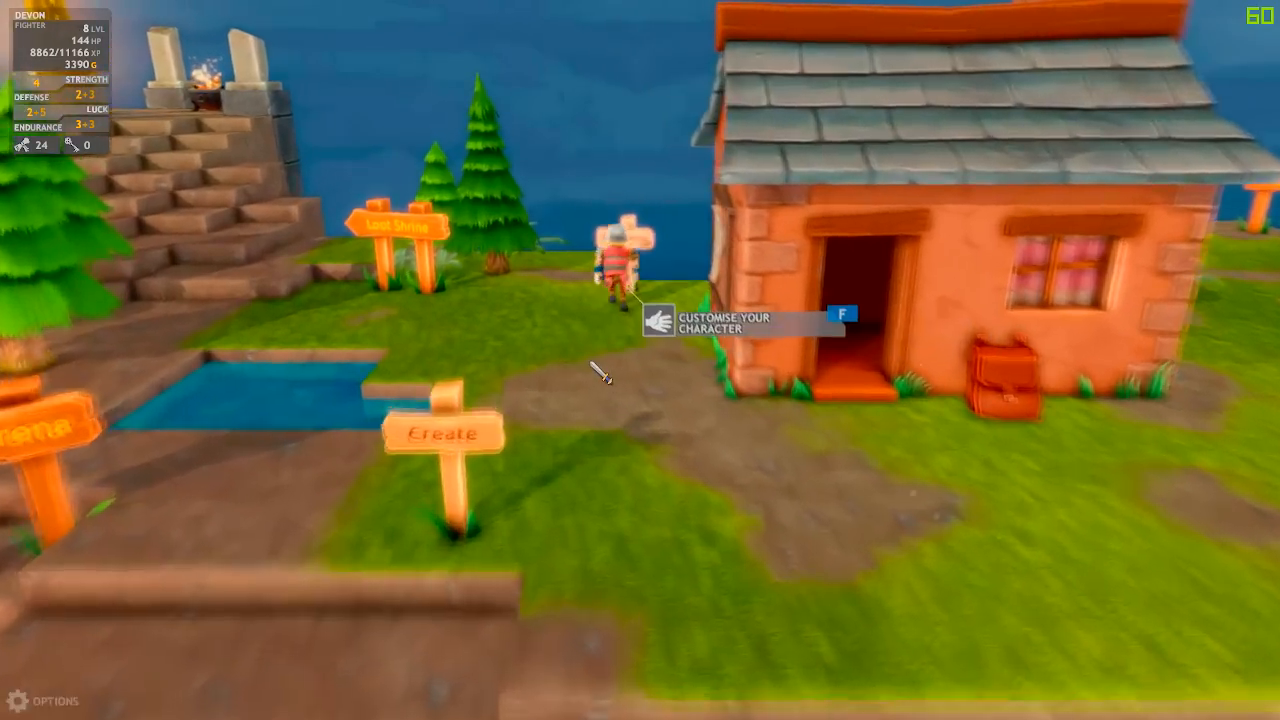
pyautogui.press('f')
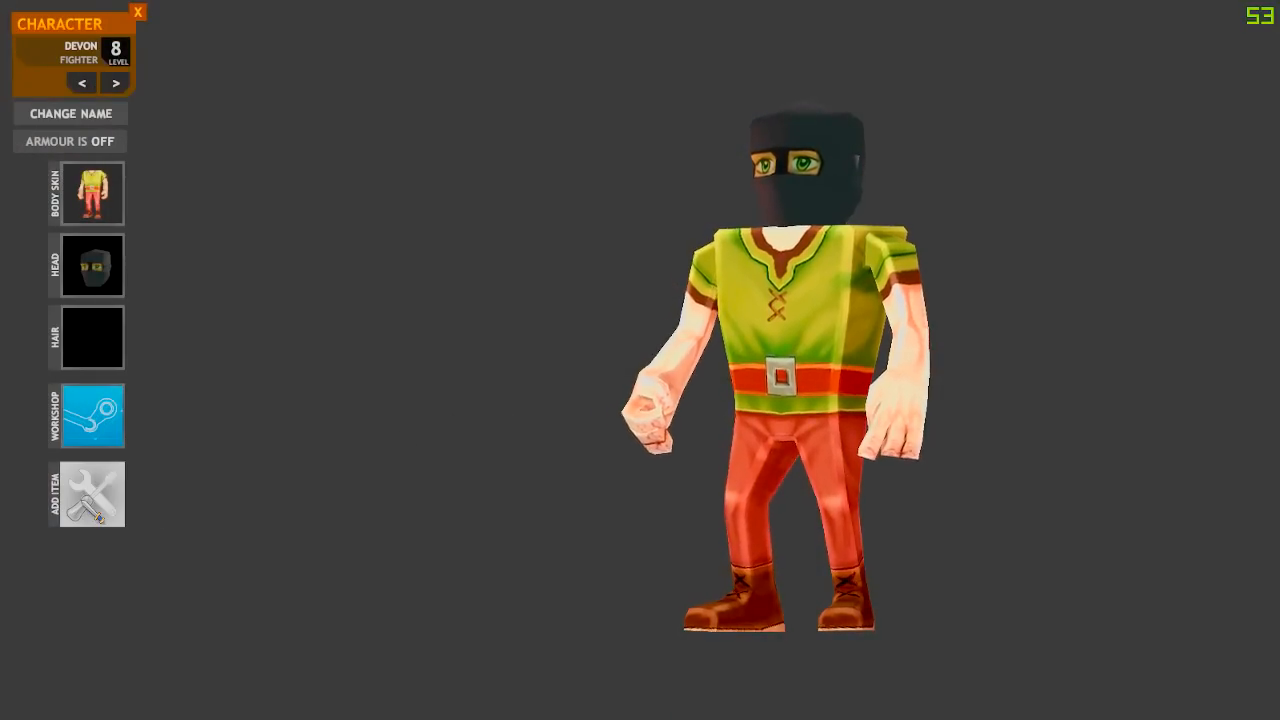
# Add a workshop item called PAPAJON and open its row for editing
pyautogui.click(98, 516)
pyautogui.click(640, 165)
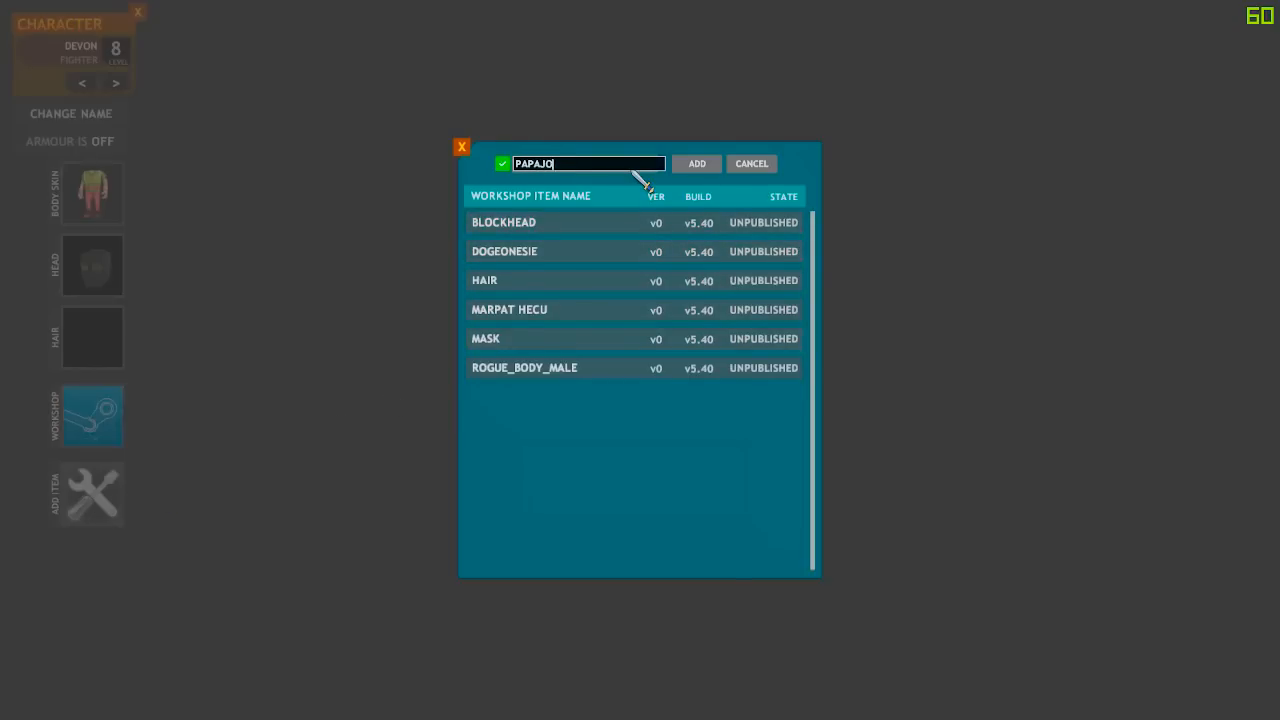
pyautogui.click(703, 163)
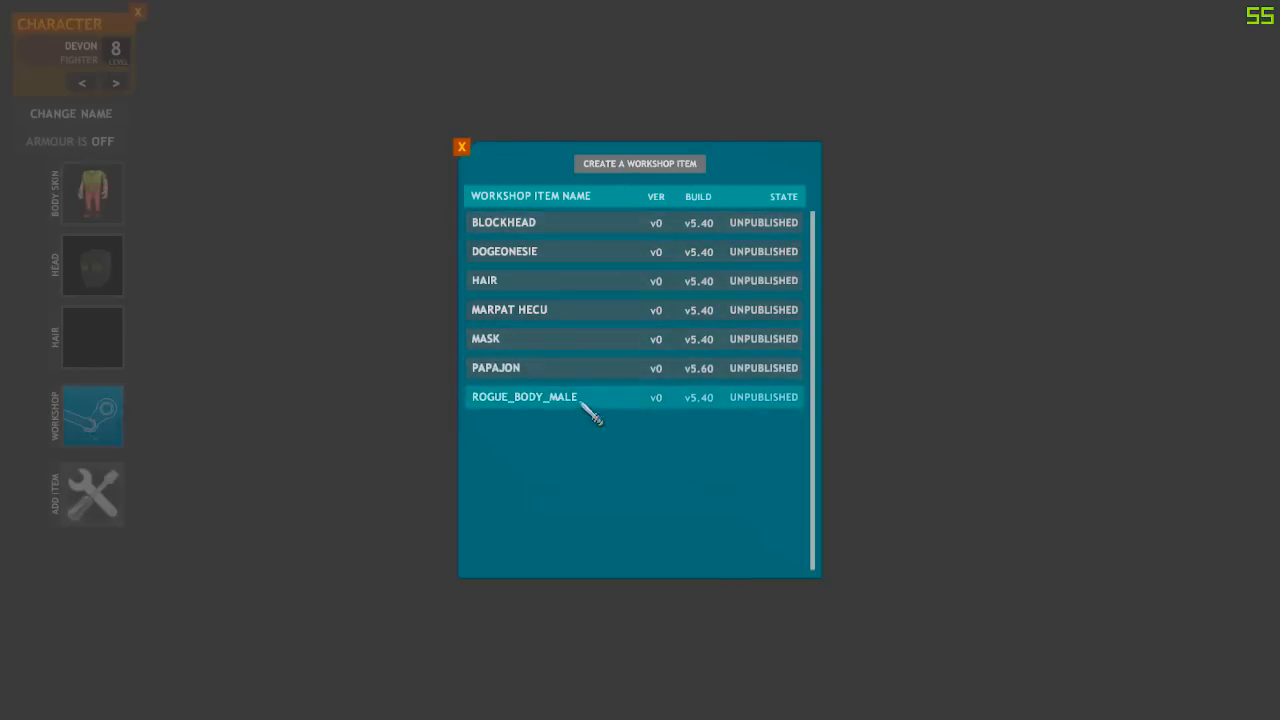
pyautogui.click(560, 368)
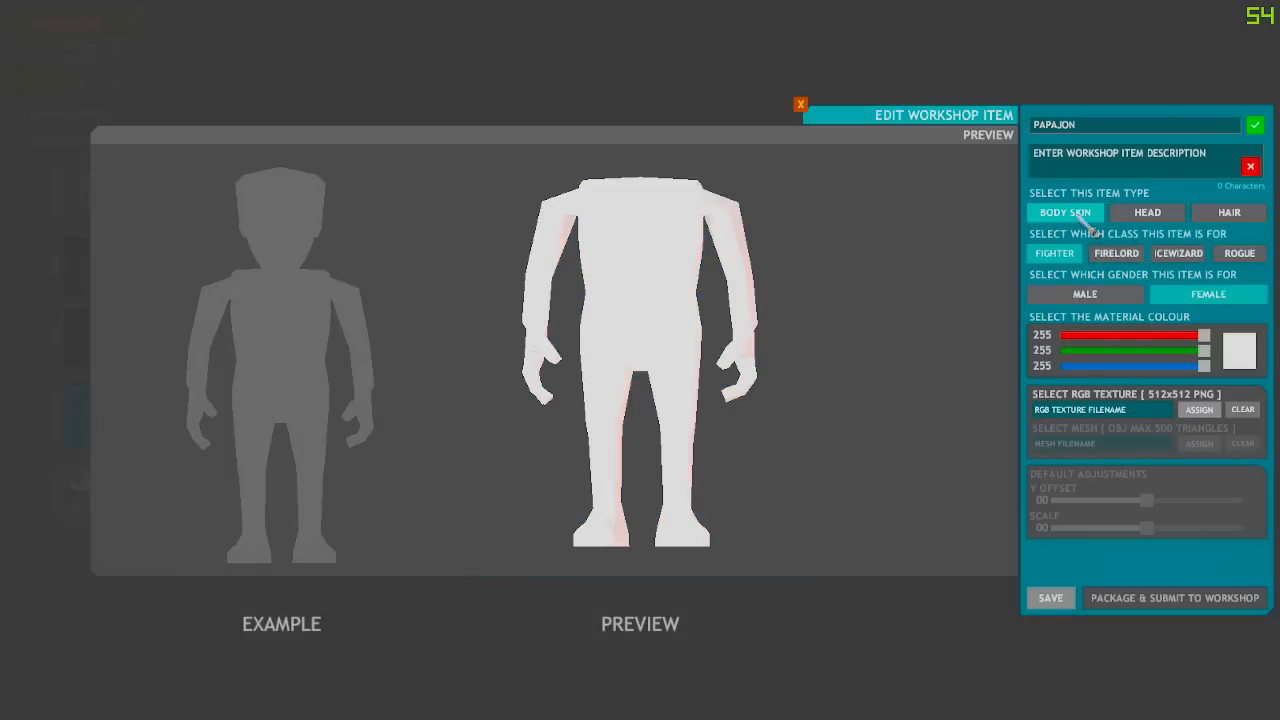
# Make PAPAJON a male body skin textured with papajon.png, then select the description field
pyautogui.click(1085, 294)
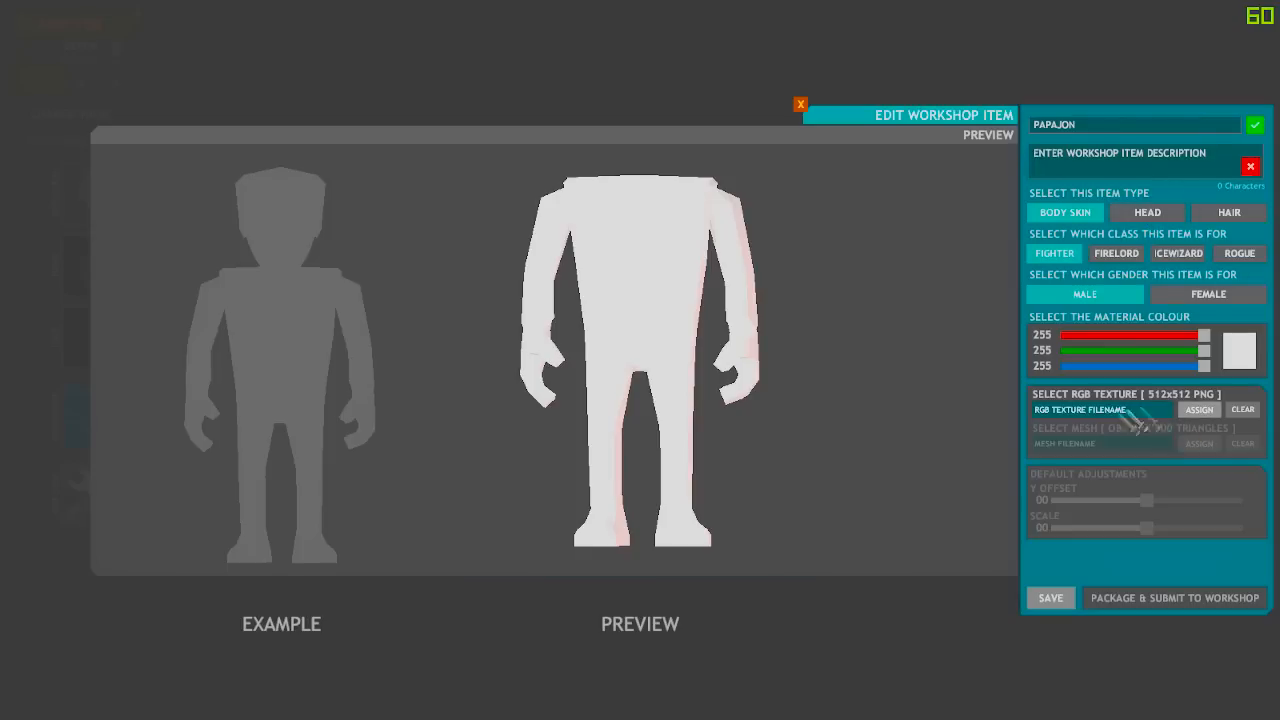
pyautogui.click(1198, 410)
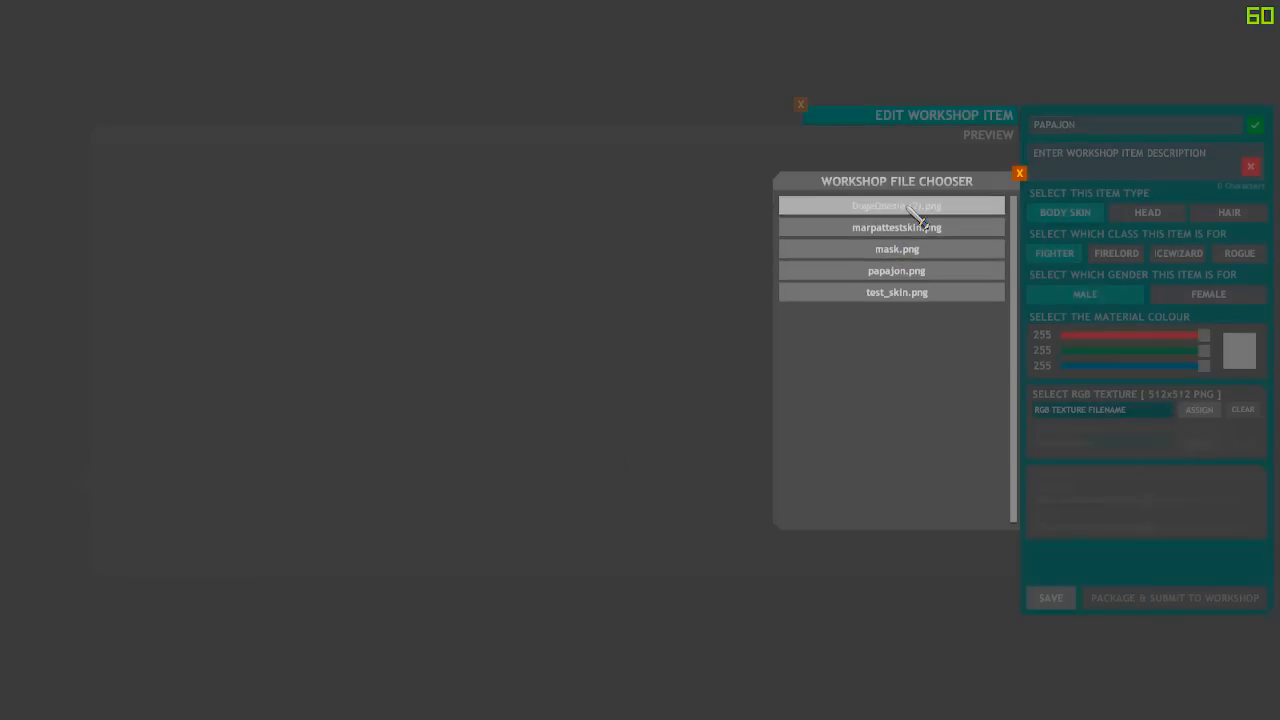
pyautogui.click(916, 280)
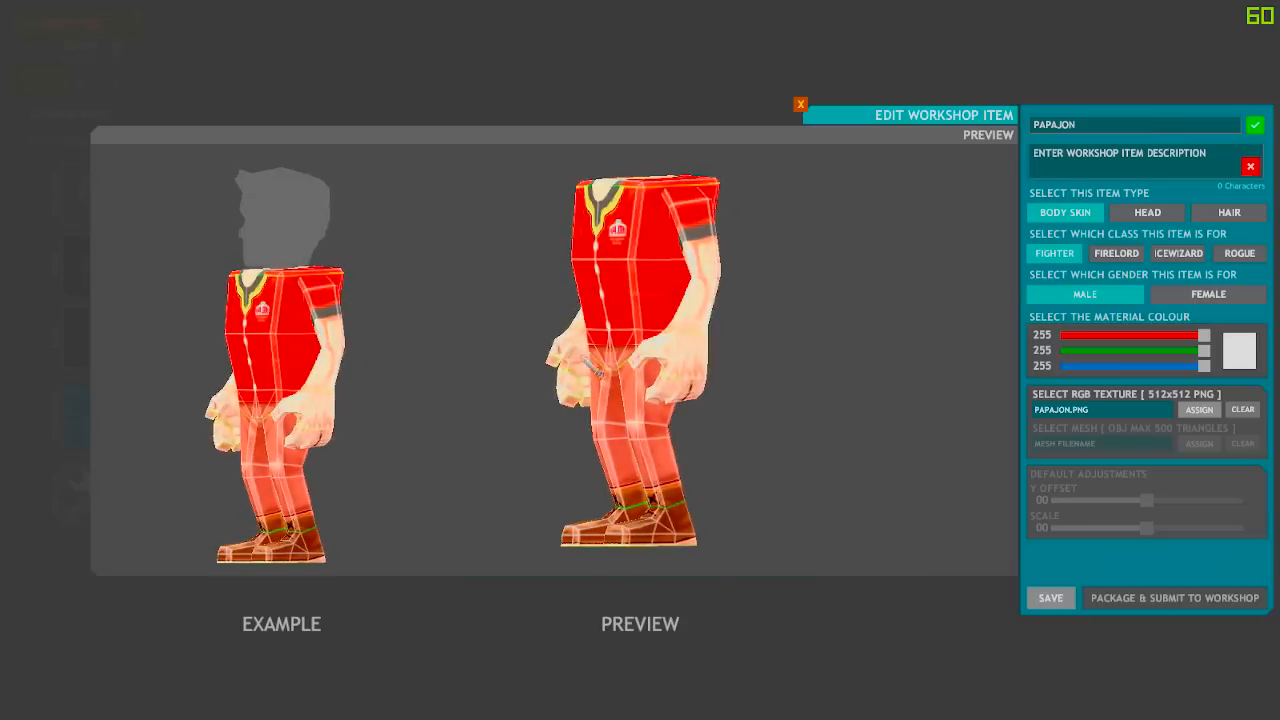
pyautogui.click(1138, 165)
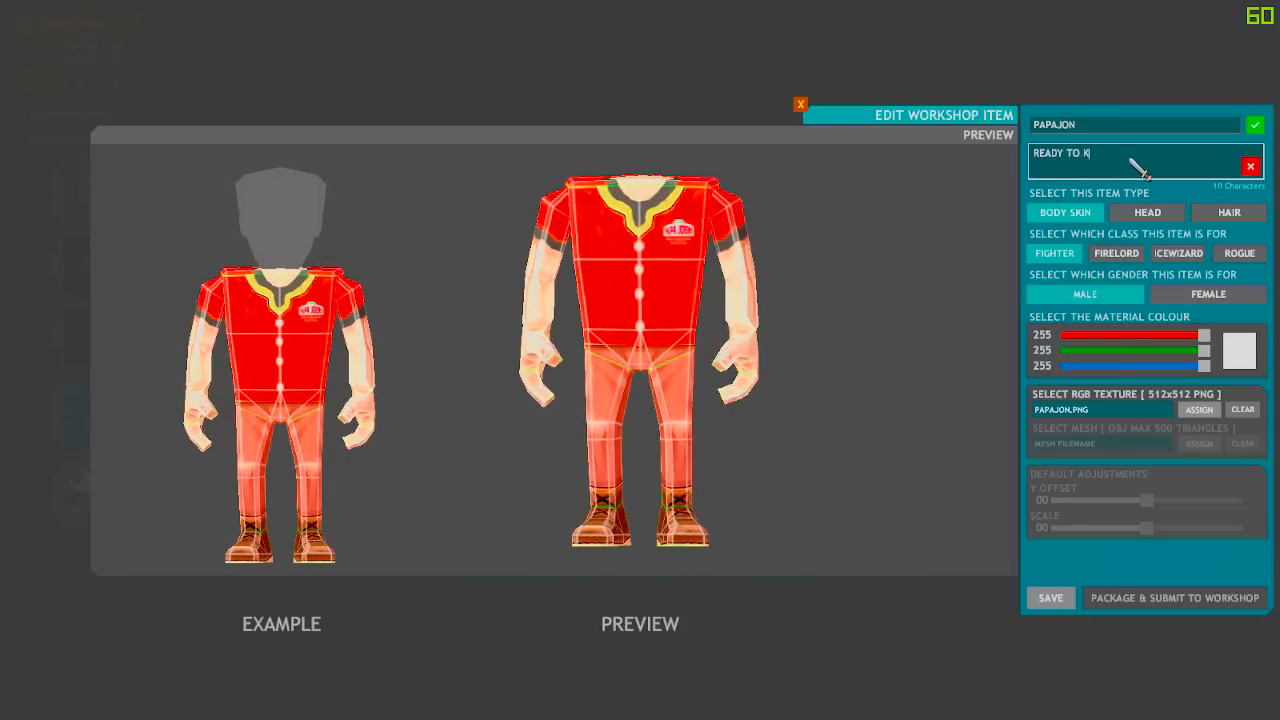
# Save PAPAJON with the description 'READY TO DELIVER THAT PIZZA IF I HAVE TO CONQUER HALF OF THE ORC ARMY.'
pyautogui.write('READY TO KICK SOME')
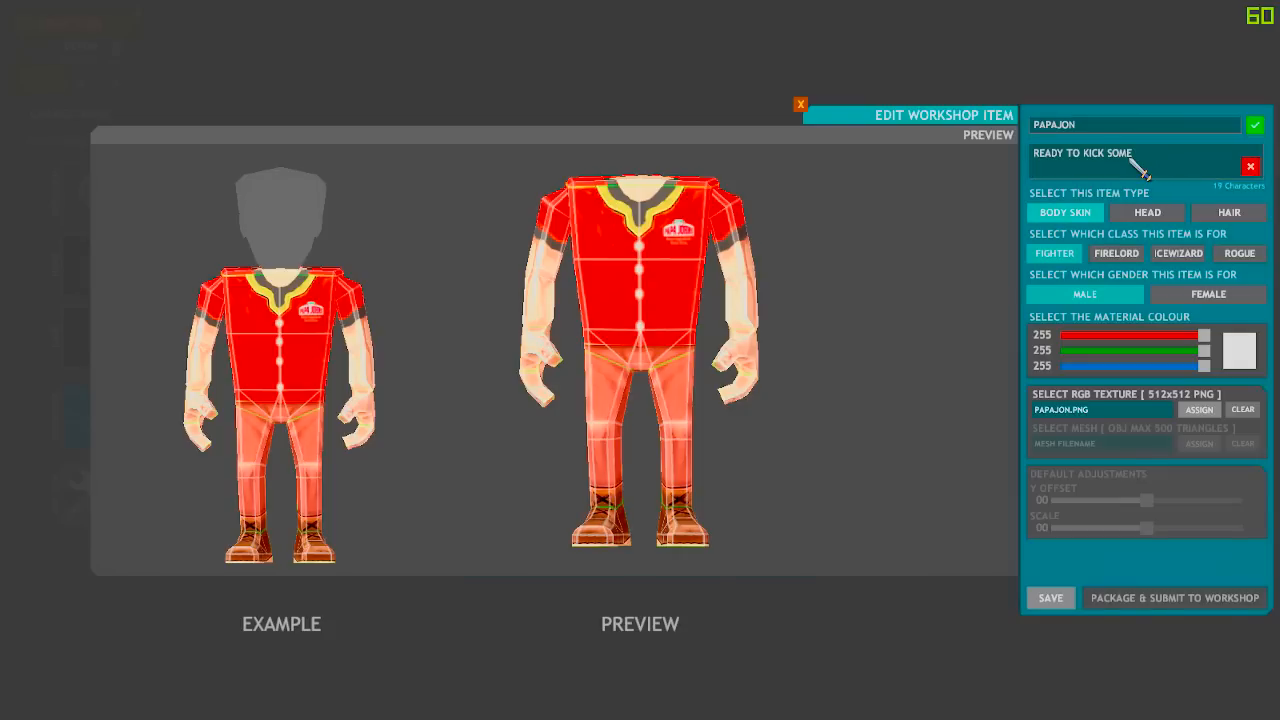
pyautogui.press('BackSpace')
pyautogui.press('BackSpace')
pyautogui.press('BackSpace')
pyautogui.press('BackSpace')
pyautogui.write('DELIVER THAT PIZZA IF I HAVE ')
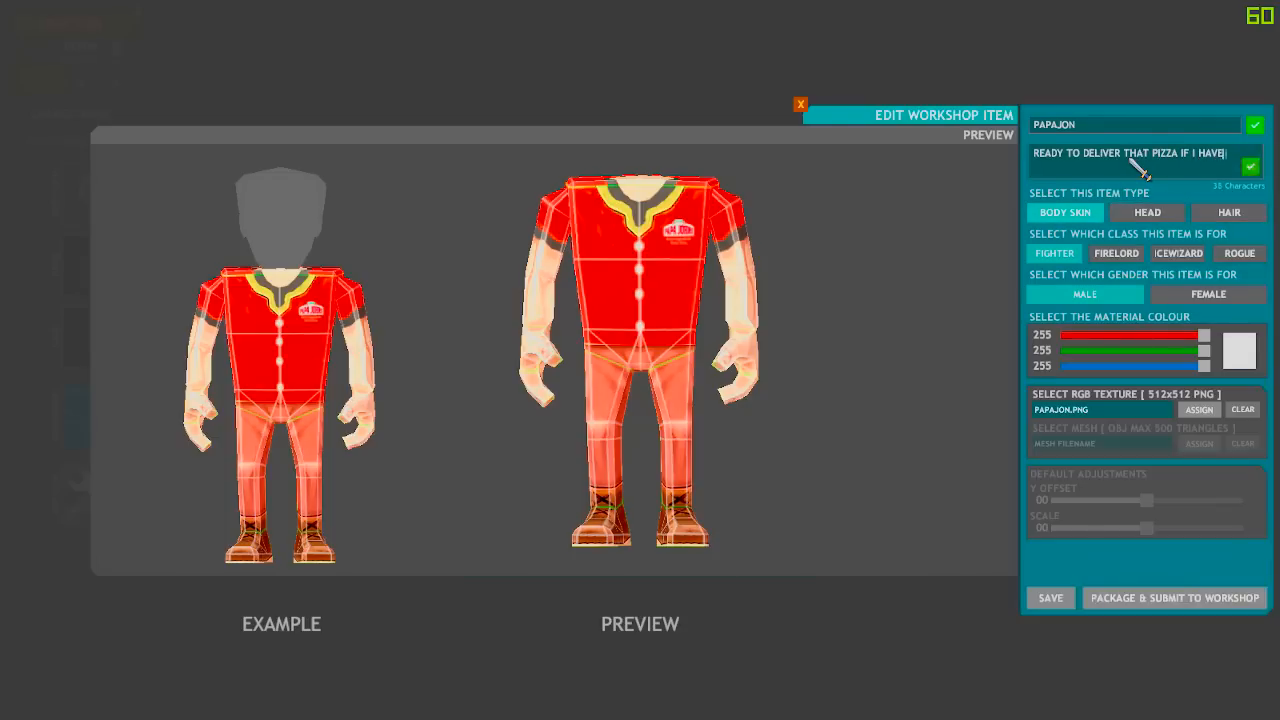
pyautogui.write('TO CONQUER HALF ')
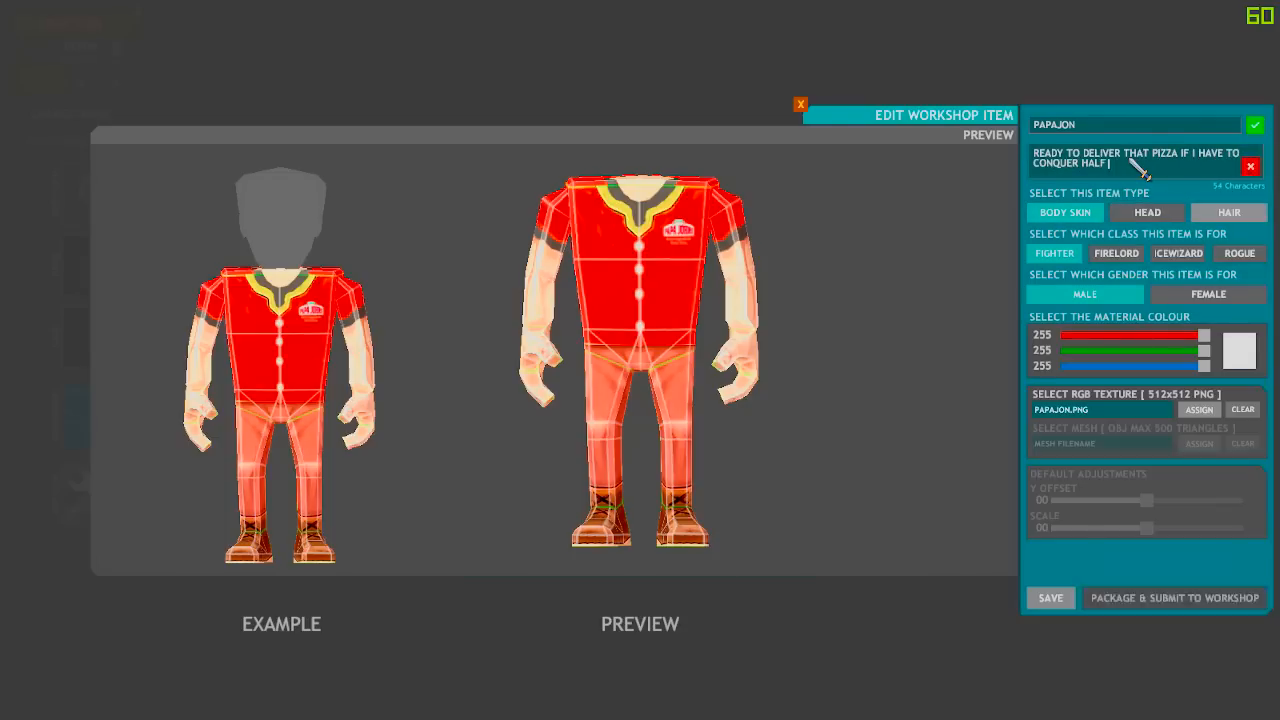
pyautogui.write('OF THE ORC ARM')
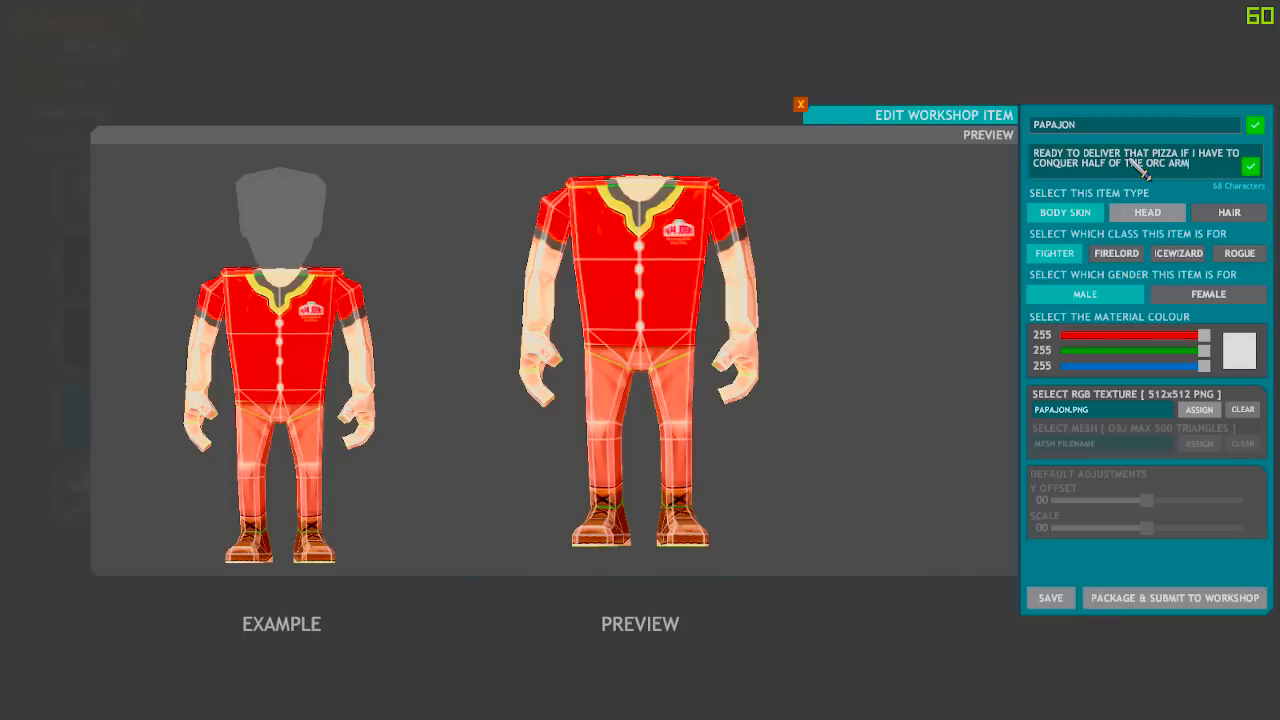
pyautogui.write('Y.')
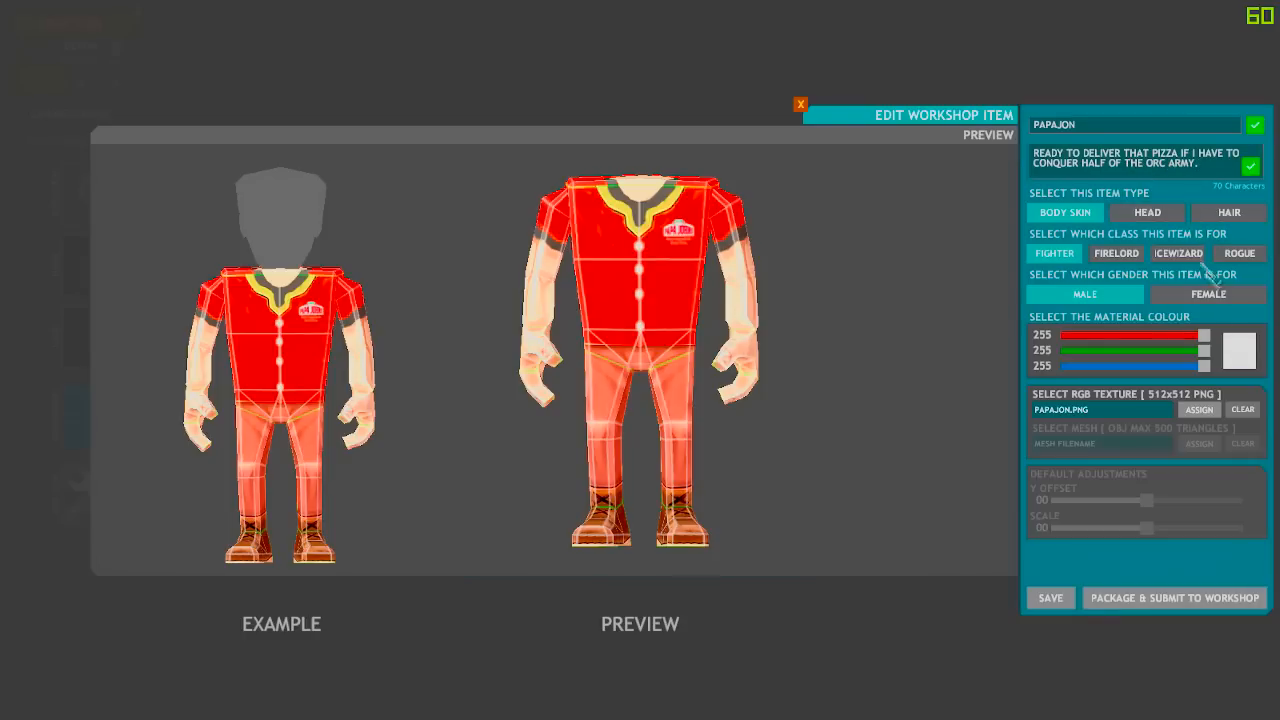
pyautogui.click(1052, 600)
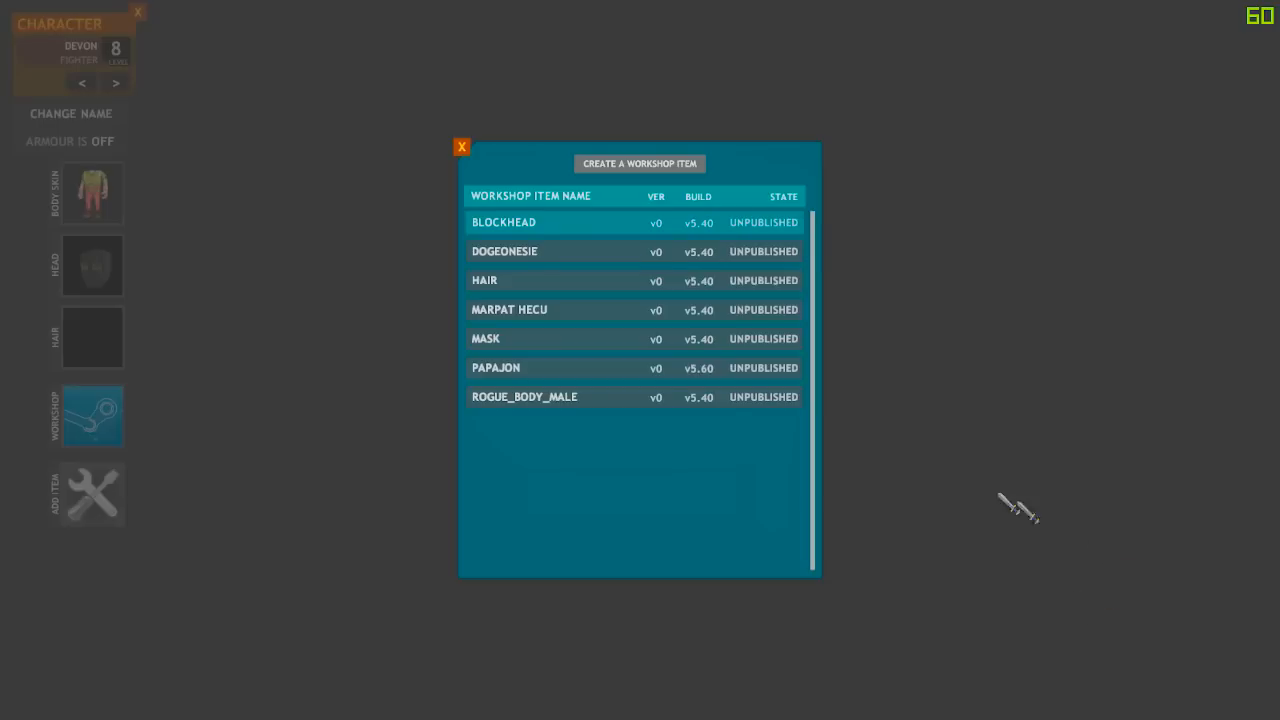
pyautogui.click(560, 366)
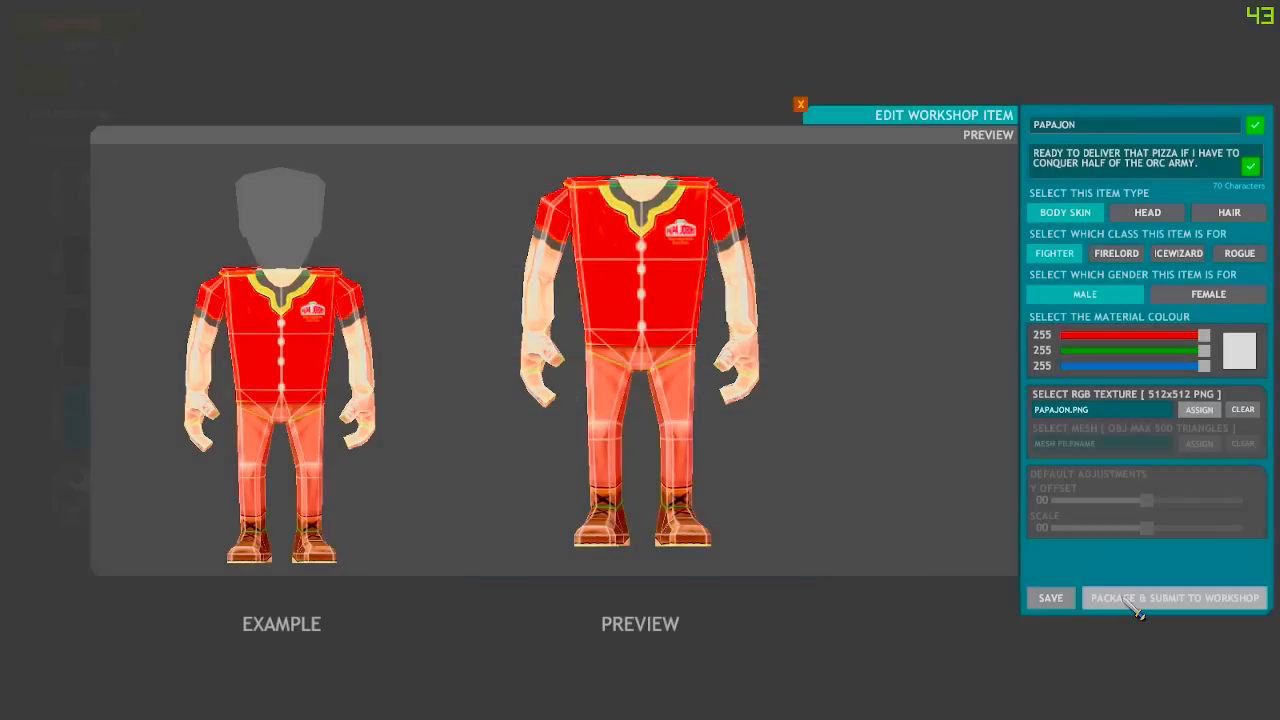
# Publish PAPAJON to the Steam Workshop, then close the editor without saving and close the item list
pyautogui.click(1137, 604)
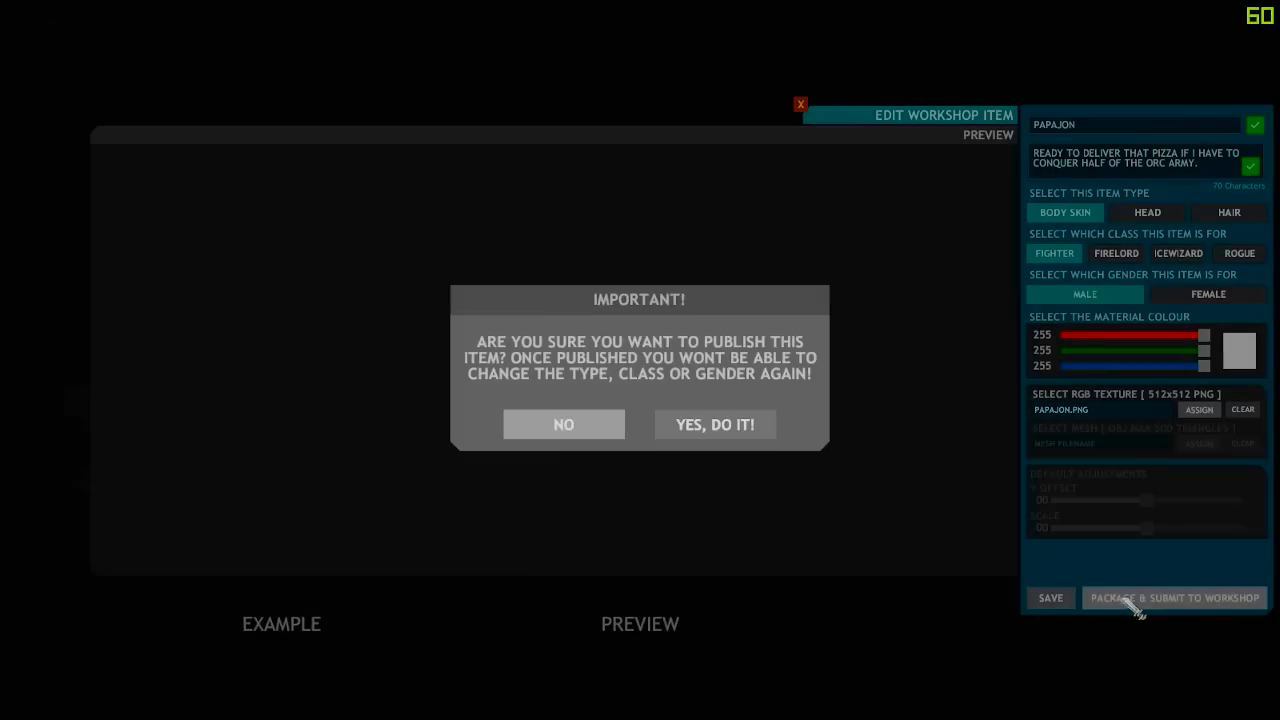
pyautogui.click(697, 449)
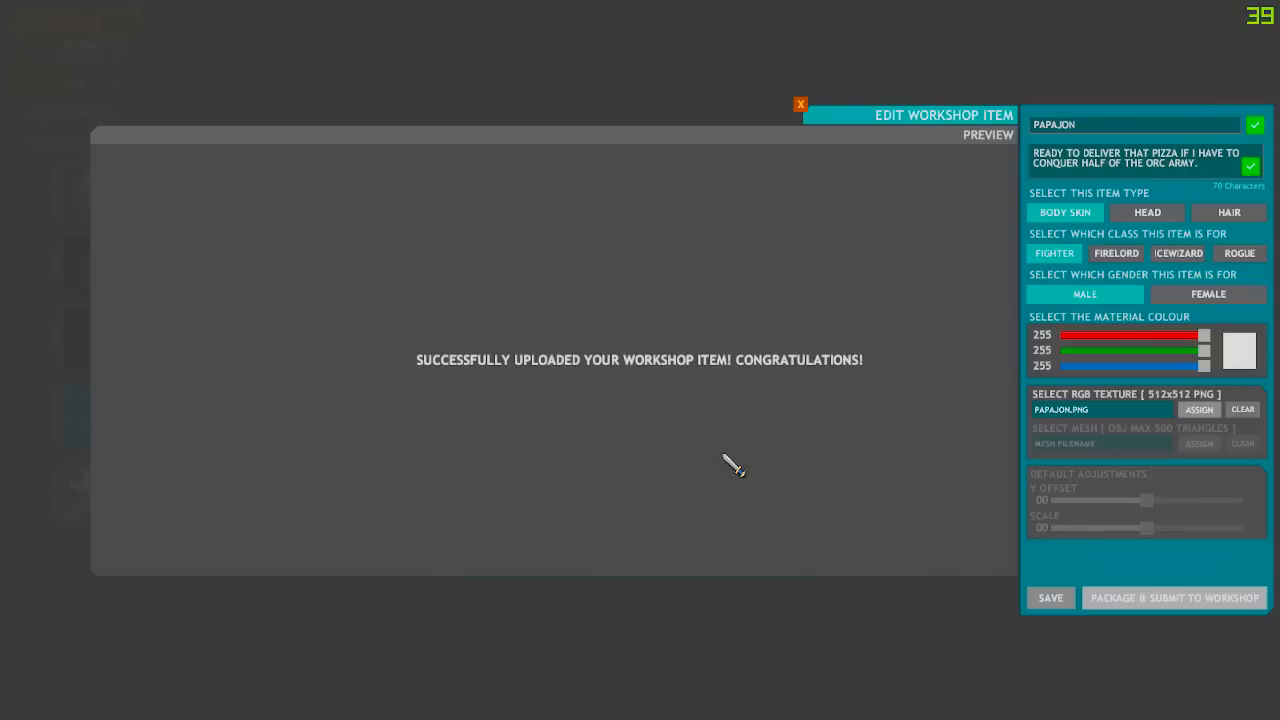
pyautogui.click(800, 104)
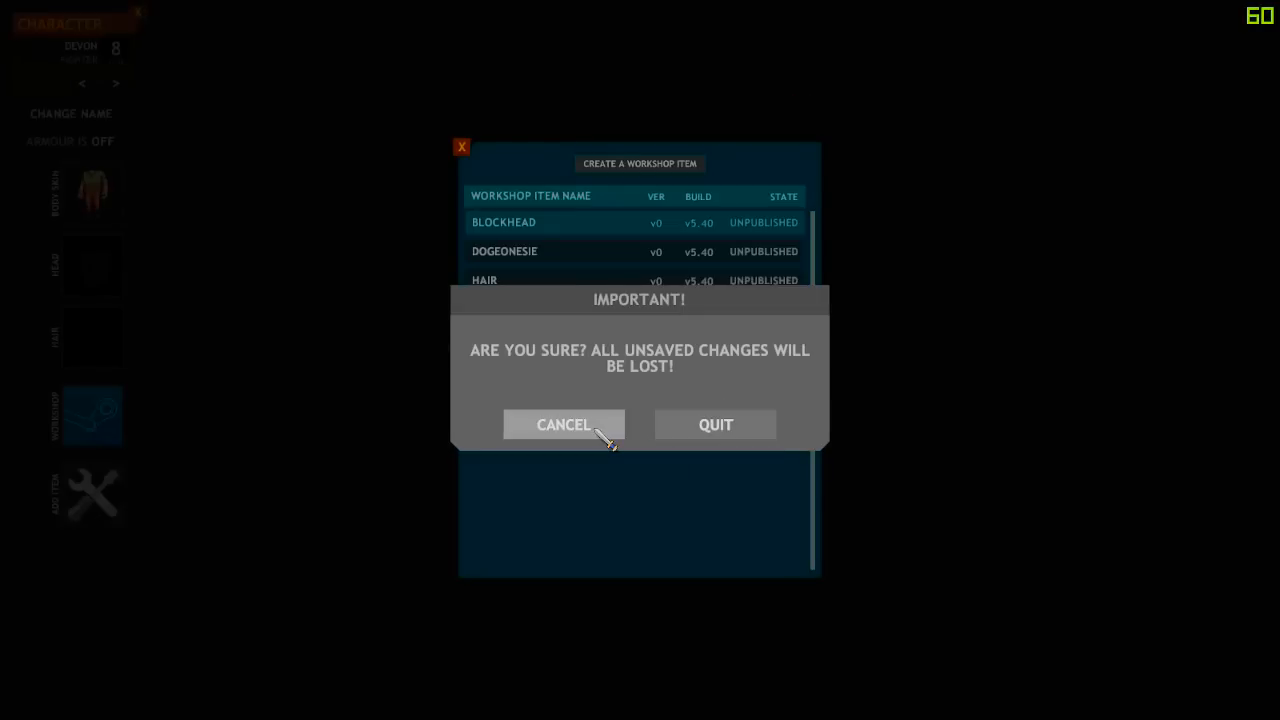
pyautogui.click(714, 434)
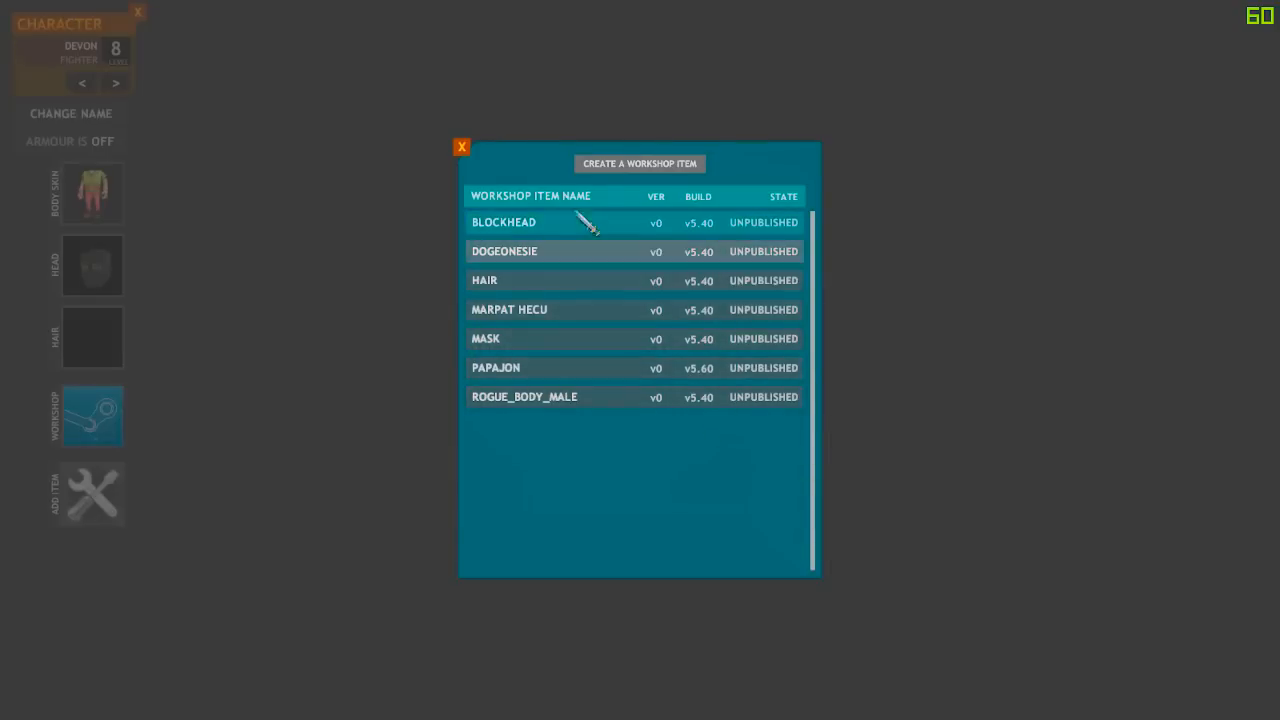
pyautogui.click(462, 148)
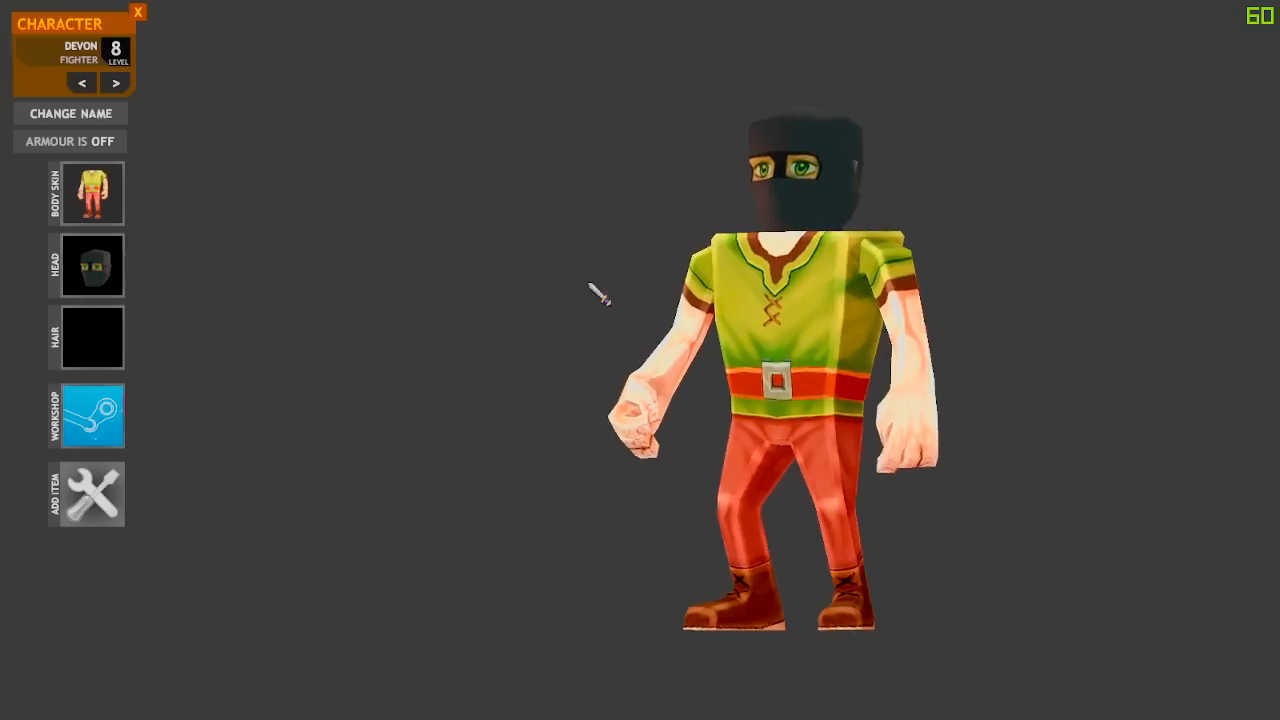
# Leave character customisation and quit Fight The Dragon through Options > Quit Game
pyautogui.click(92, 193)
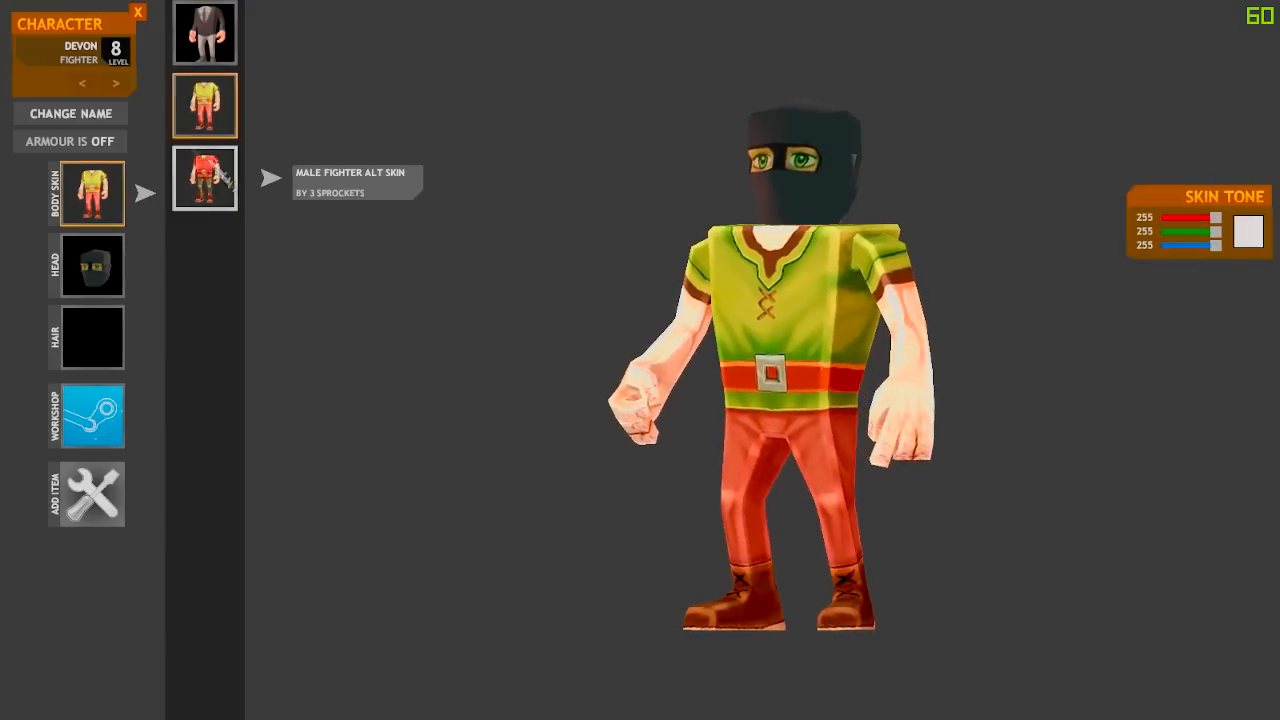
pyautogui.click(138, 12)
pyautogui.press('s')
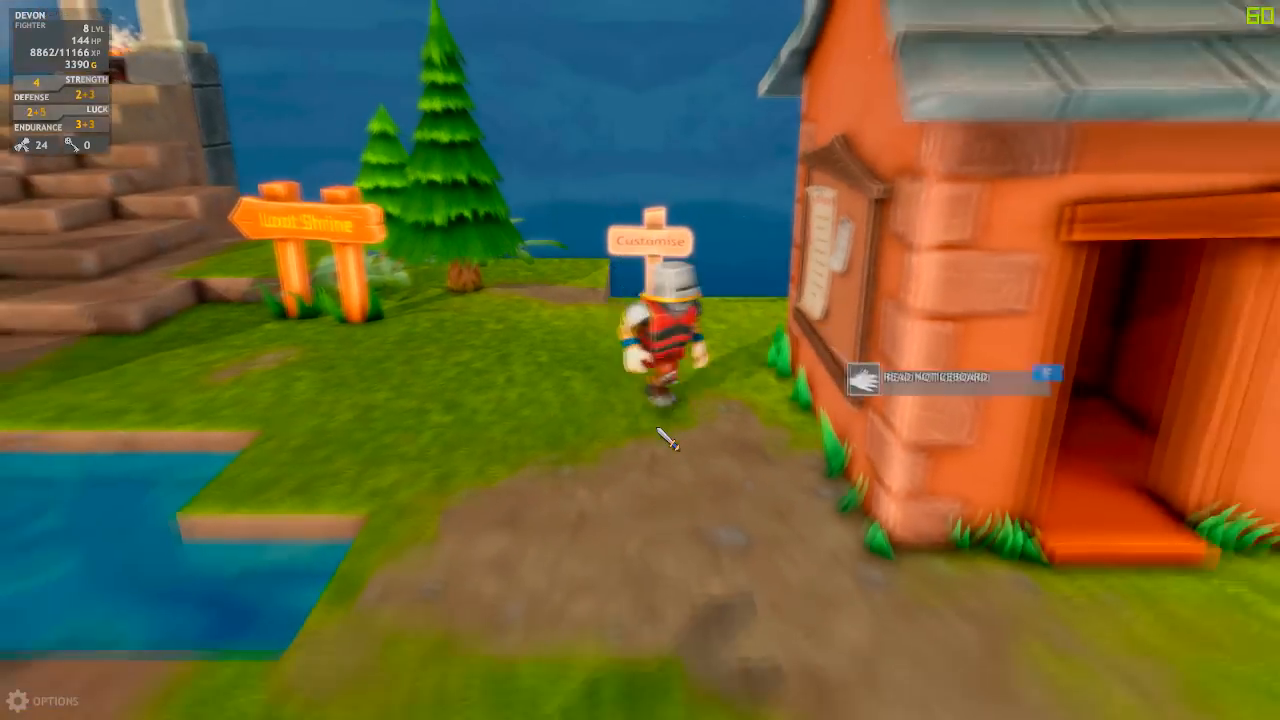
pyautogui.press('Escape')
pyautogui.press('Escape')
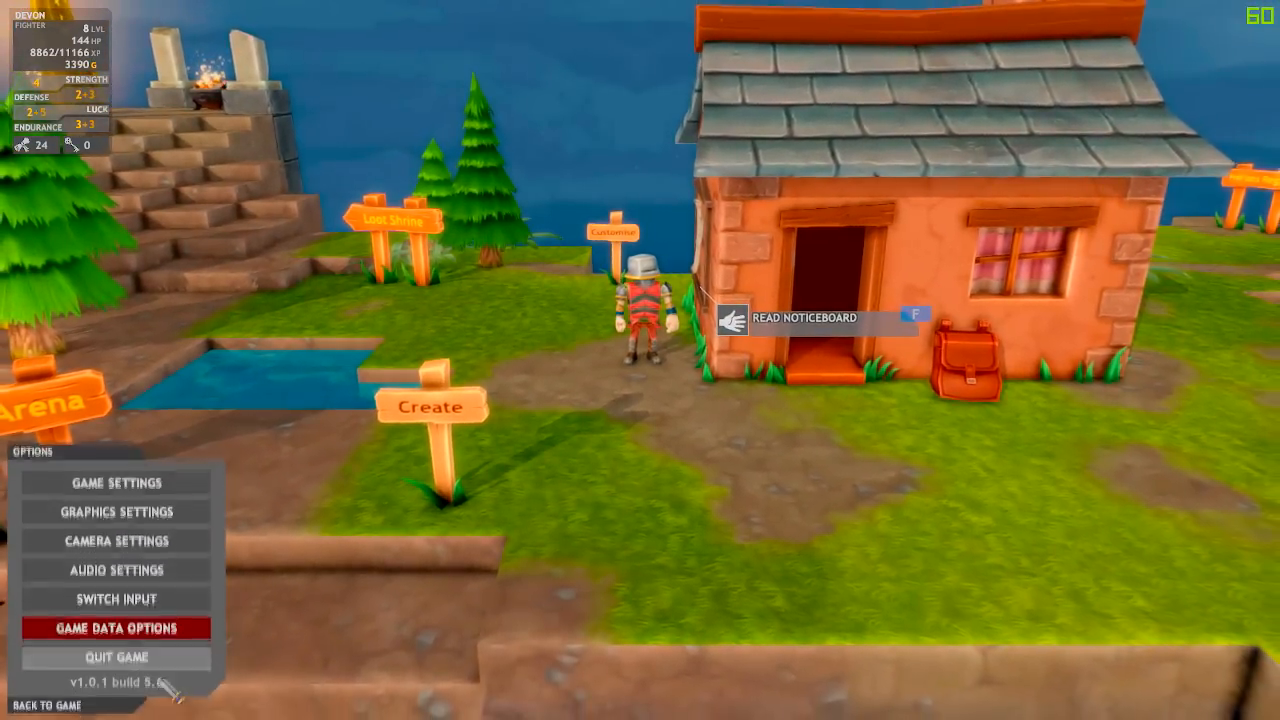
pyautogui.click(161, 662)
pyautogui.click(702, 428)
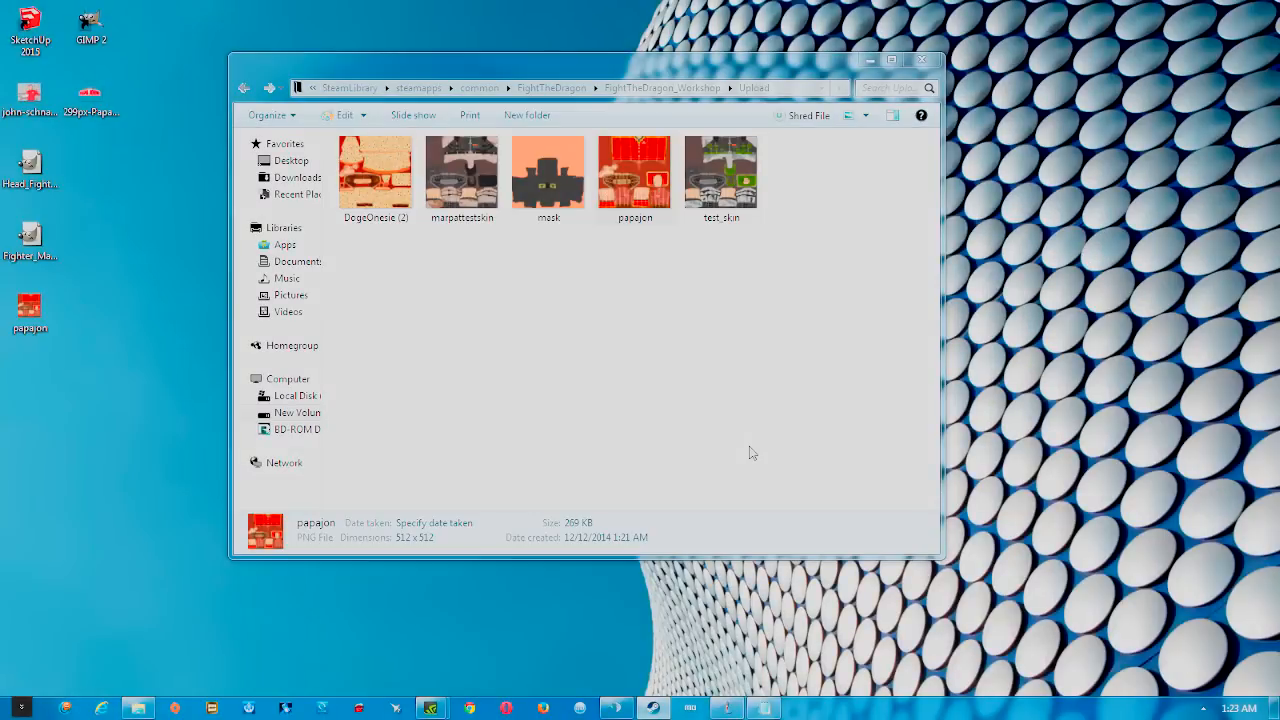
# Relaunch Fight The Dragon from the Steam tray icon's quick menu
pyautogui.click(1202, 710)
pyautogui.rightClick(1189, 605)
pyautogui.click(1080, 317)
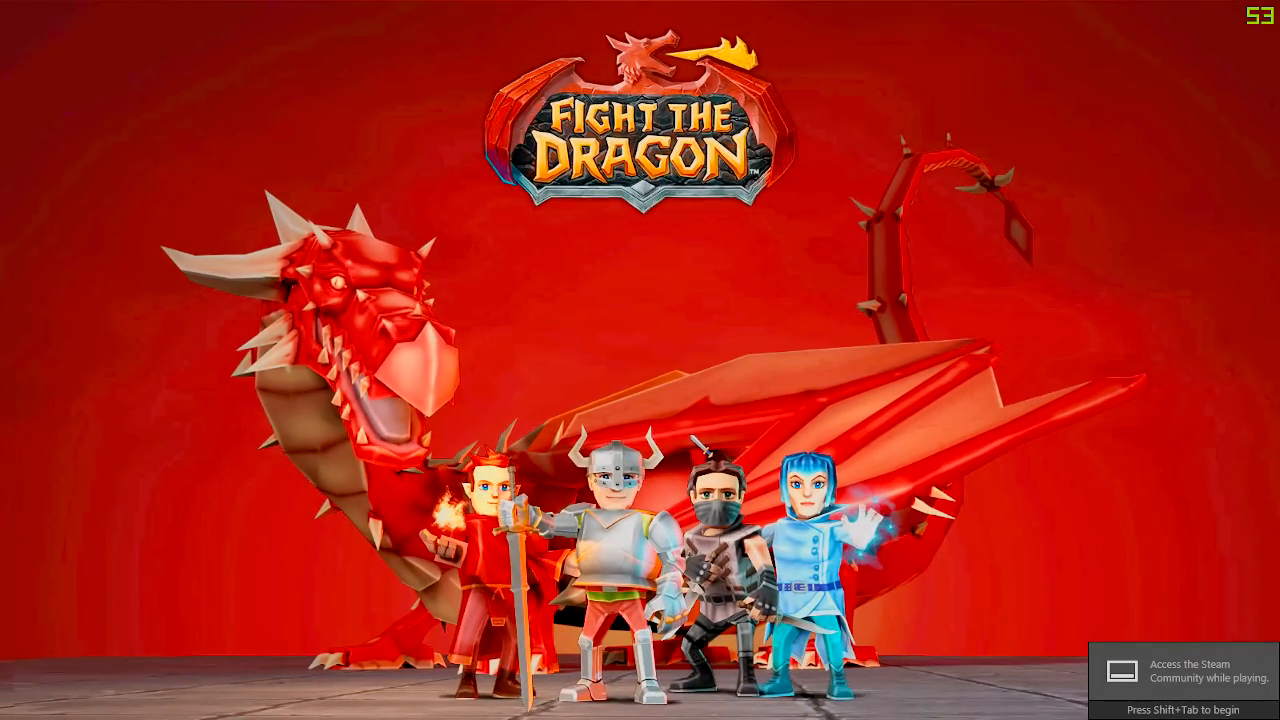
# Start playing as the Devon fighter and walk left toward the signs
pyautogui.press('space')
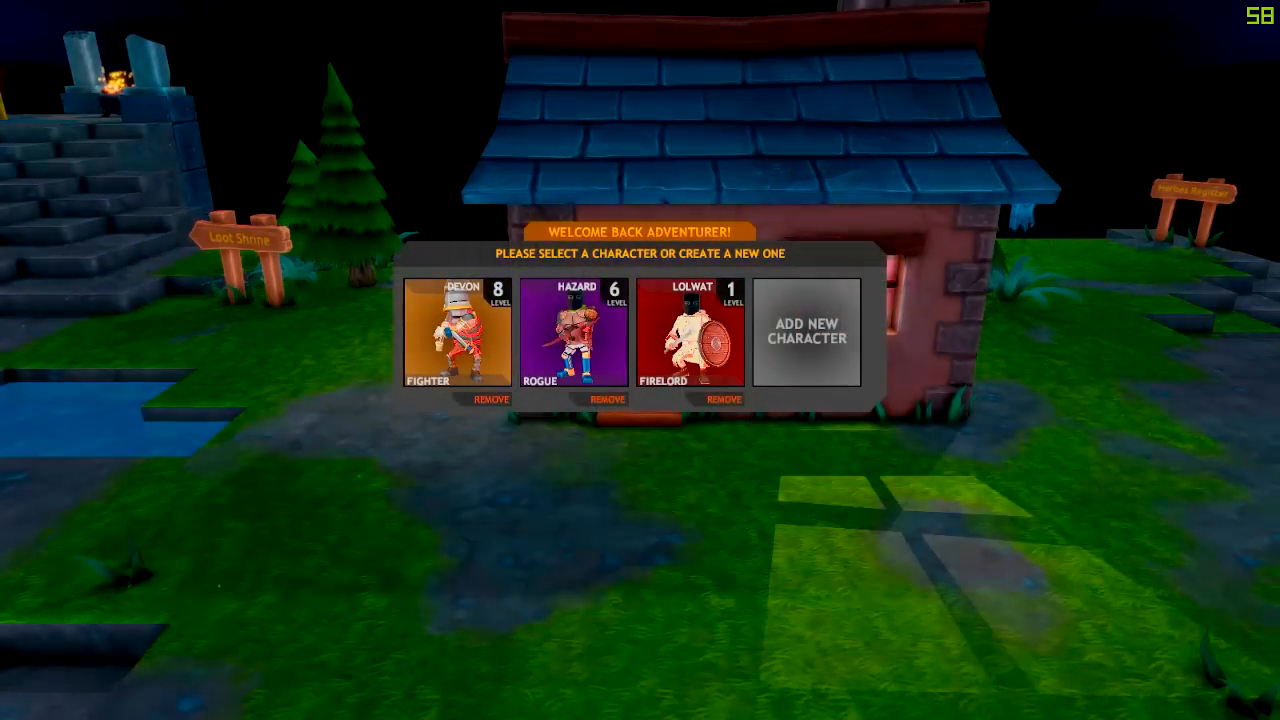
pyautogui.click(463, 348)
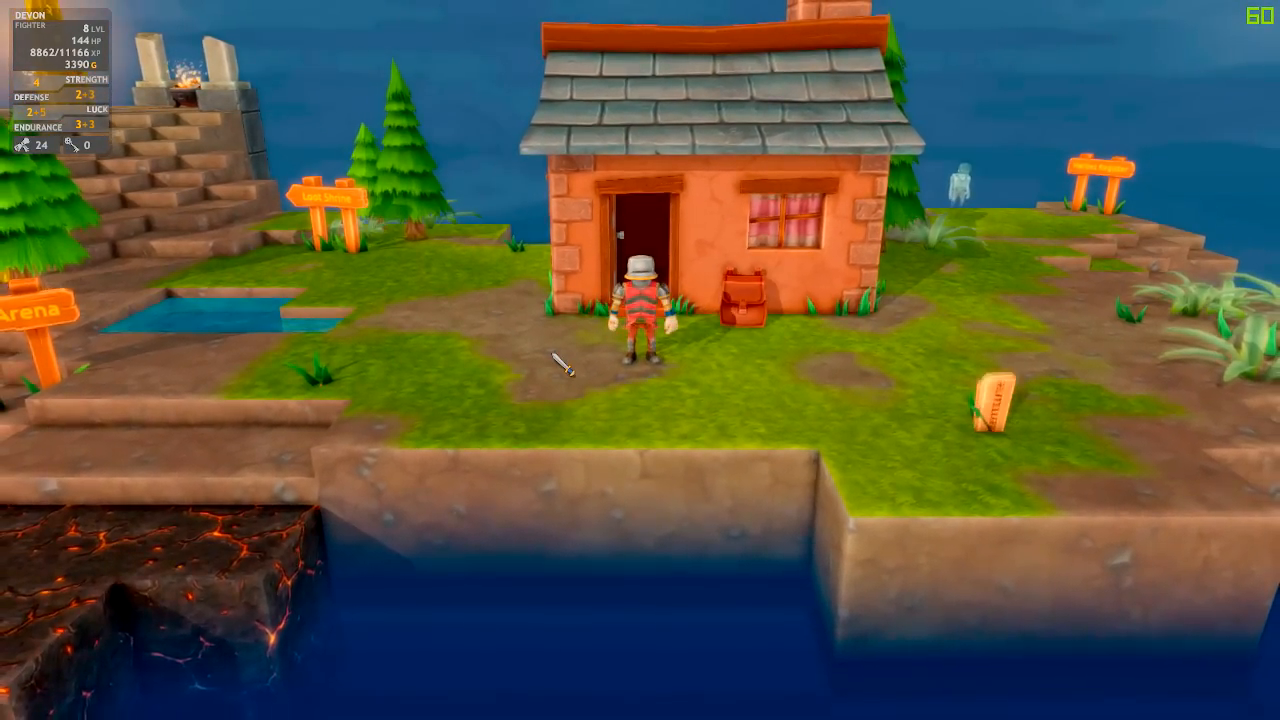
pyautogui.press('a')
pyautogui.press('w')
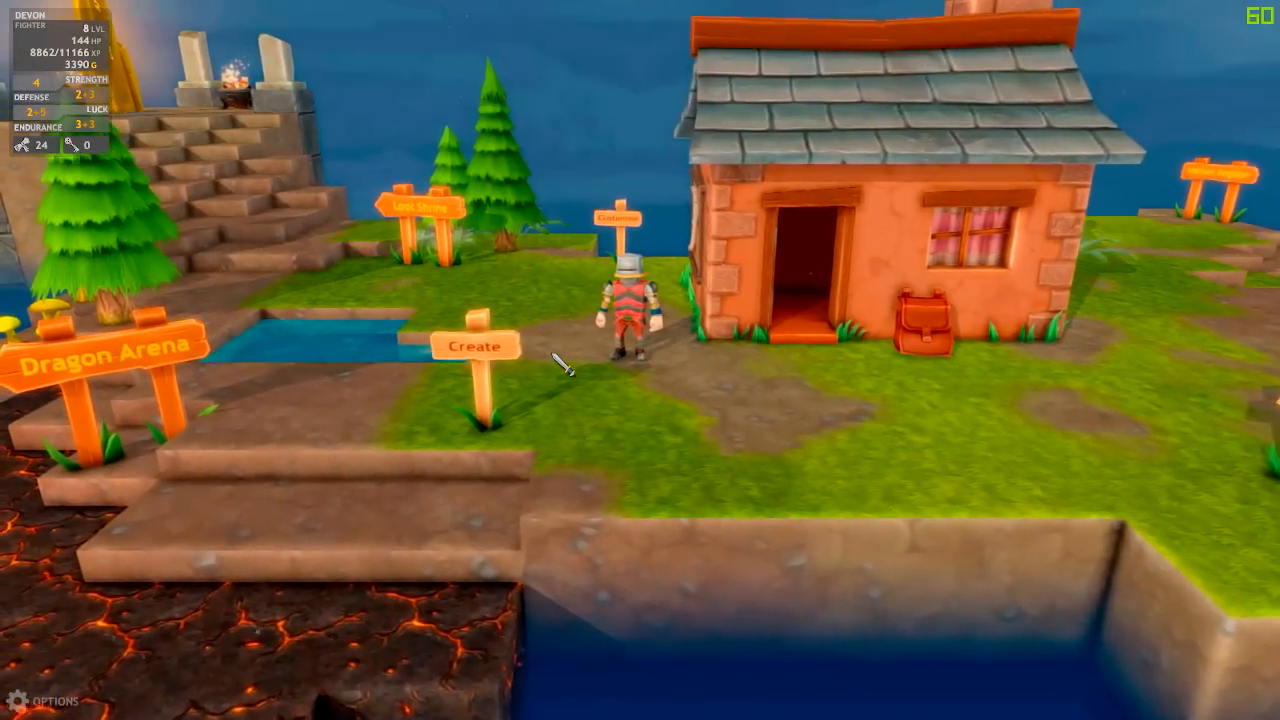
# Run to the backpack by the house and check the inventory
pyautogui.press('d')
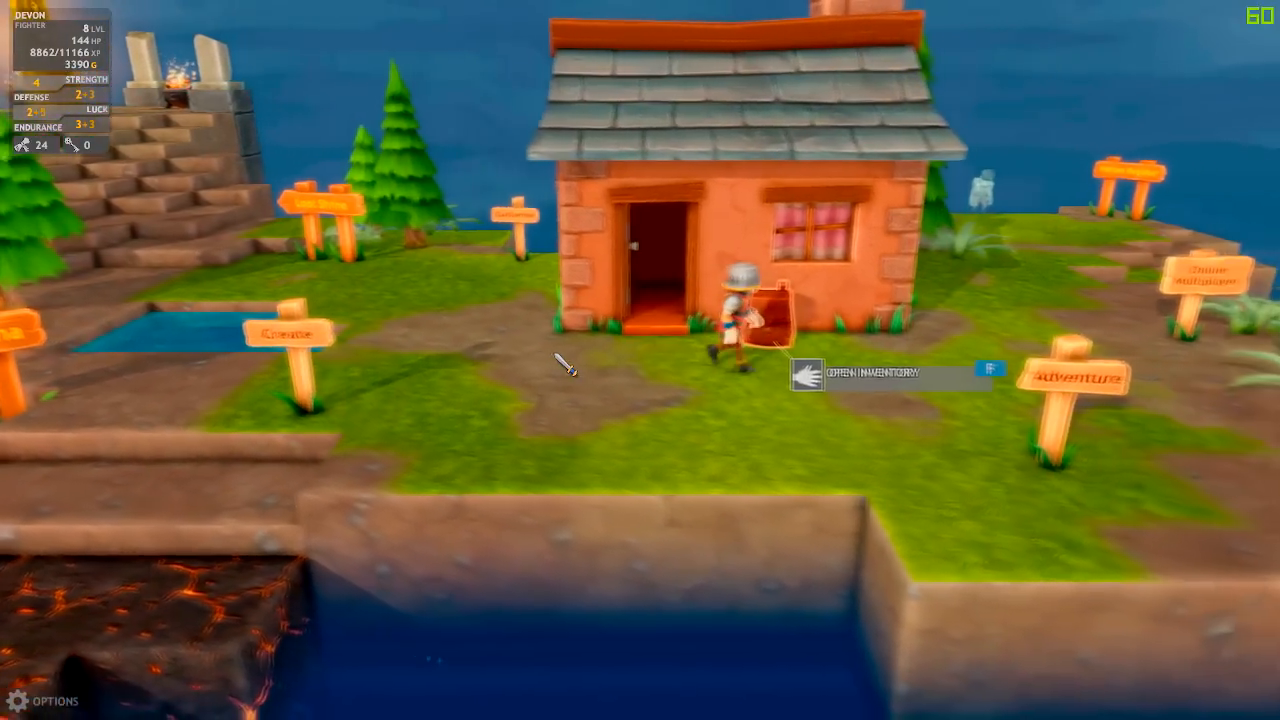
pyautogui.press('f')
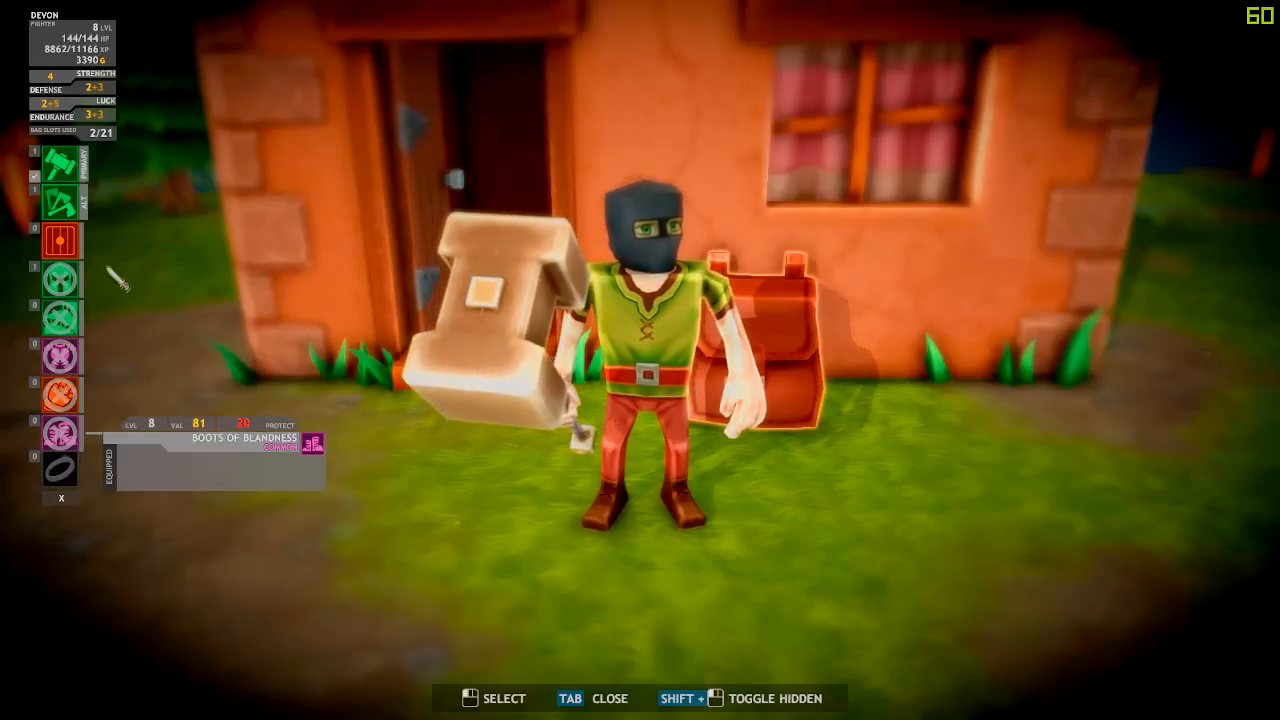
pyautogui.press('Tab')
# Equip the red second Body Skin at the Customise sign and close the screen
pyautogui.press('a')
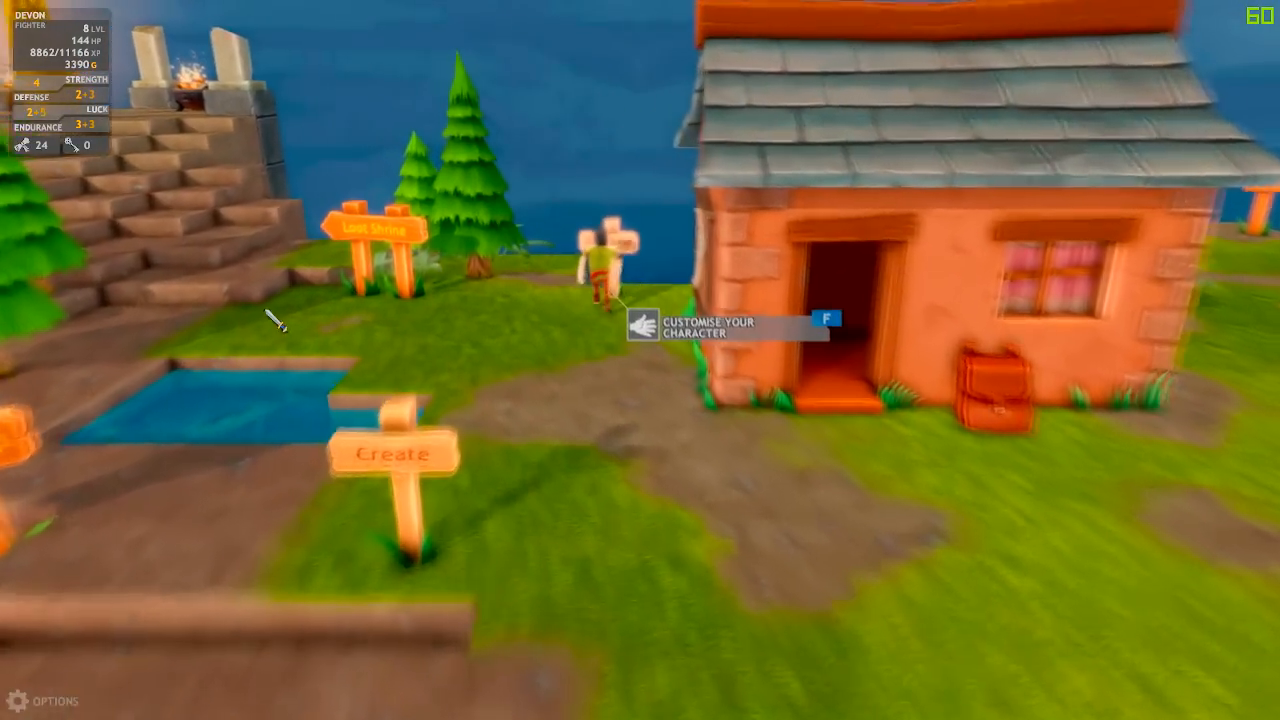
pyautogui.press('f')
pyautogui.click(92, 193)
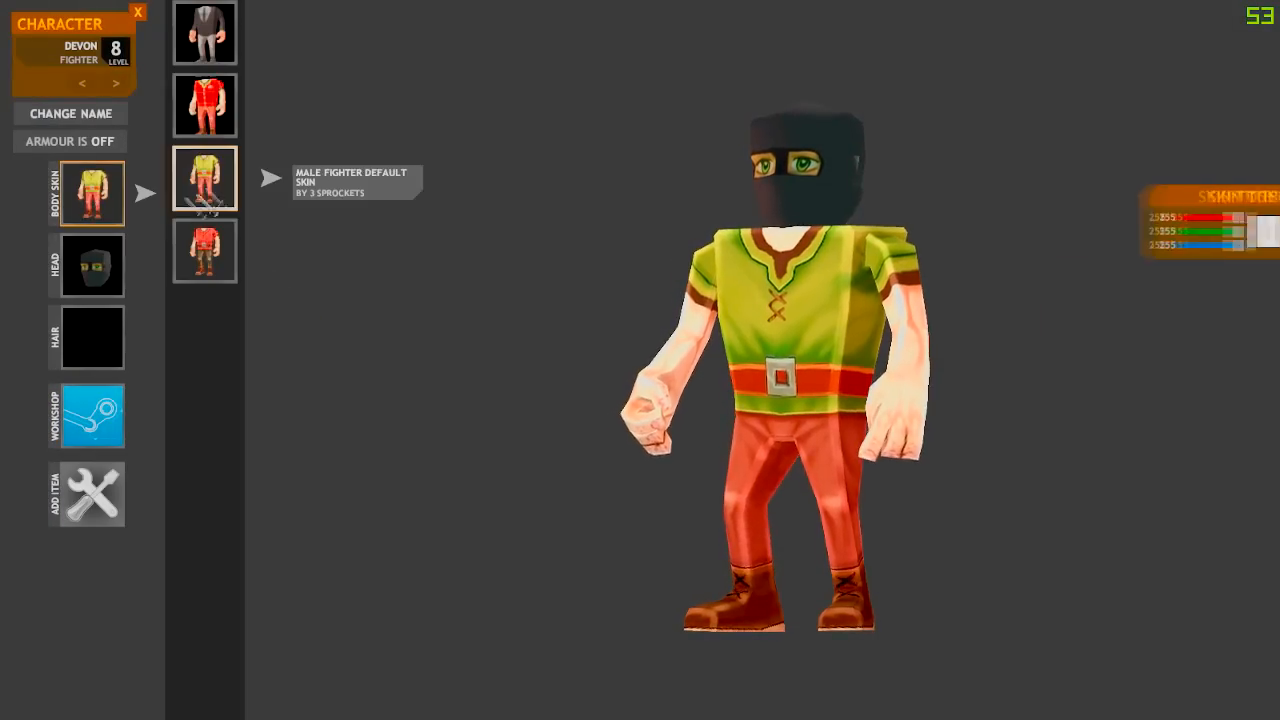
pyautogui.click(214, 132)
pyautogui.click(138, 12)
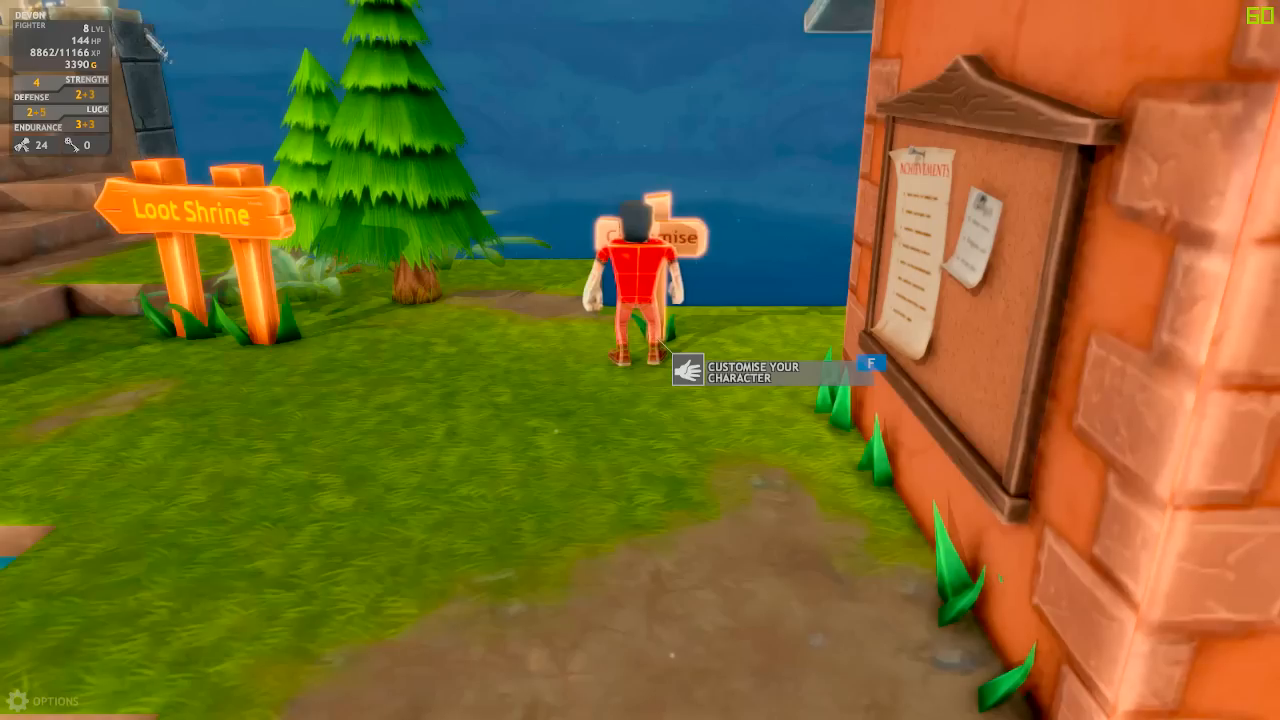
# Run back to the backpack and view the new red skin in the inventory
pyautogui.press('s')
pyautogui.press('d')
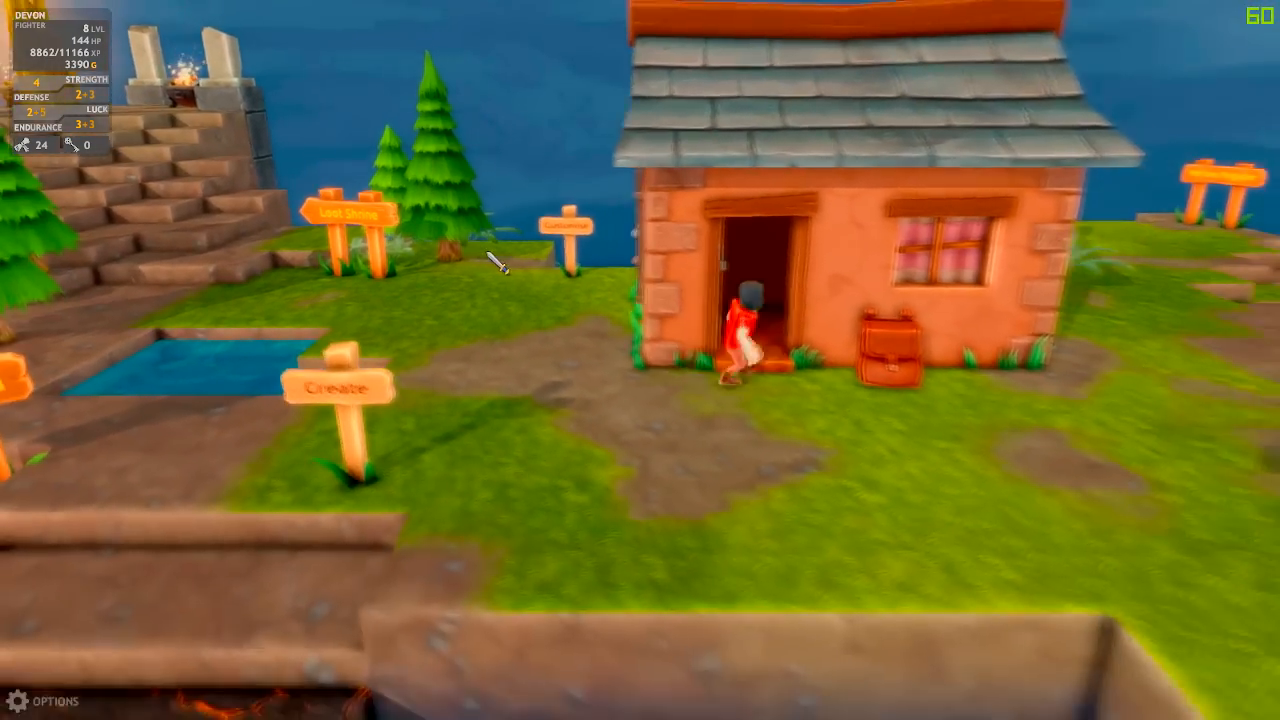
pyautogui.press('f')
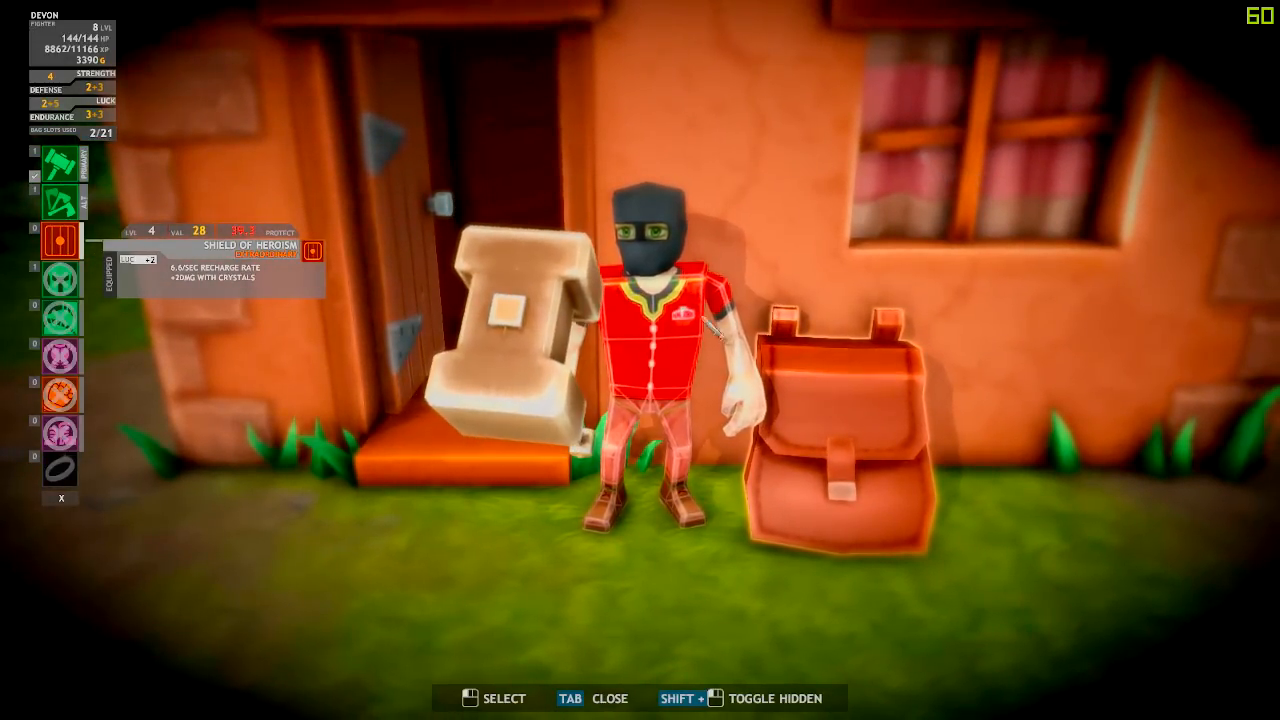
pyautogui.press('Tab')
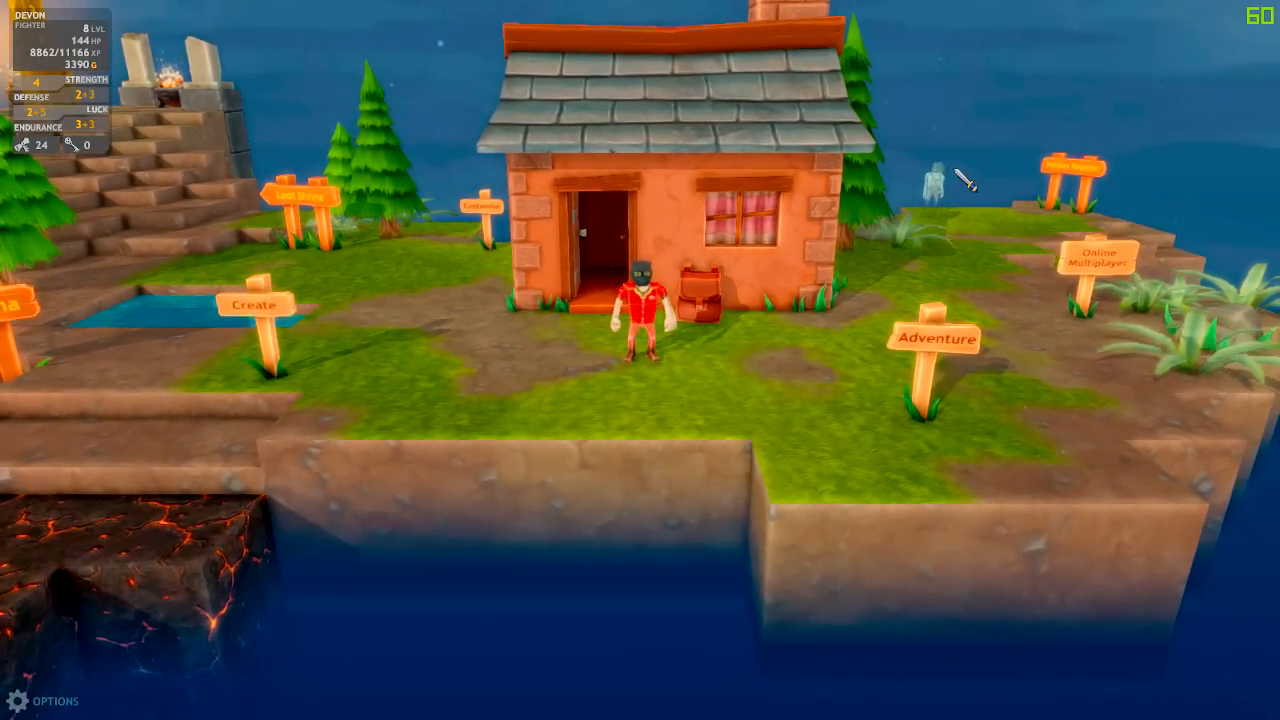
# Run around the hub near the Create sign and backpack wearing the red PAPAJON uniform
pyautogui.press('a')
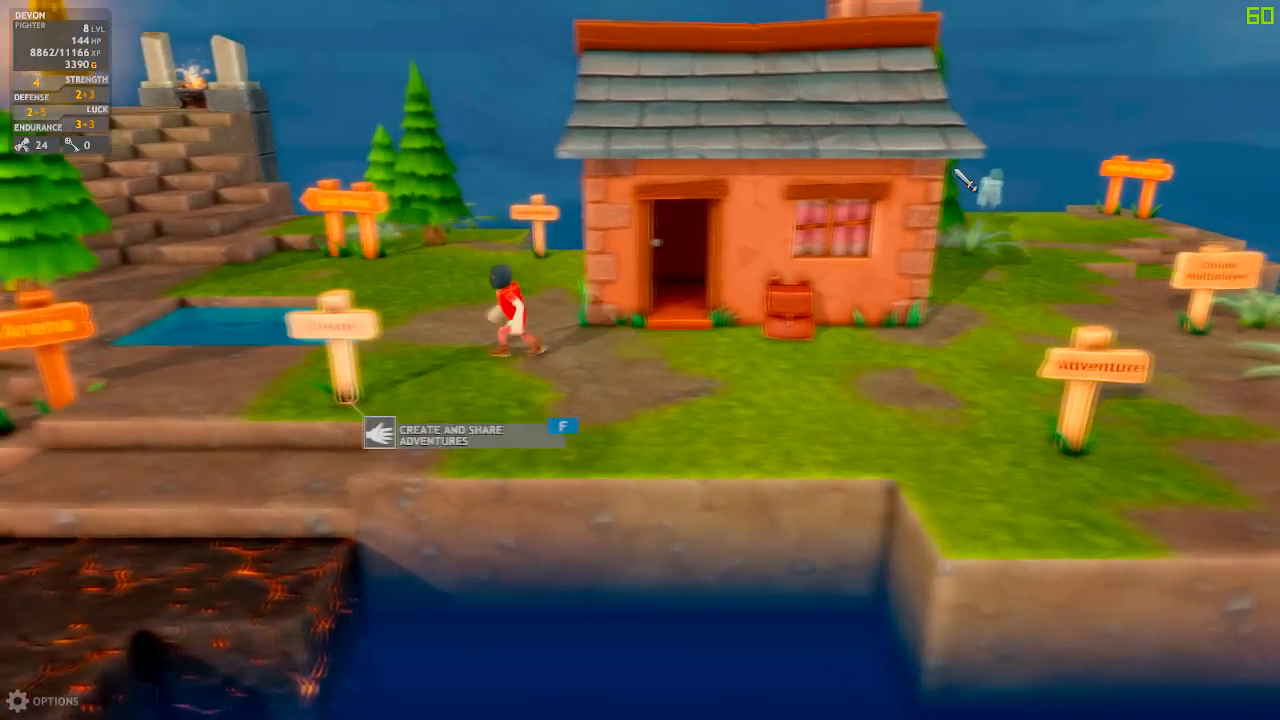
pyautogui.press('d')
pyautogui.press('a')
pyautogui.press('w')
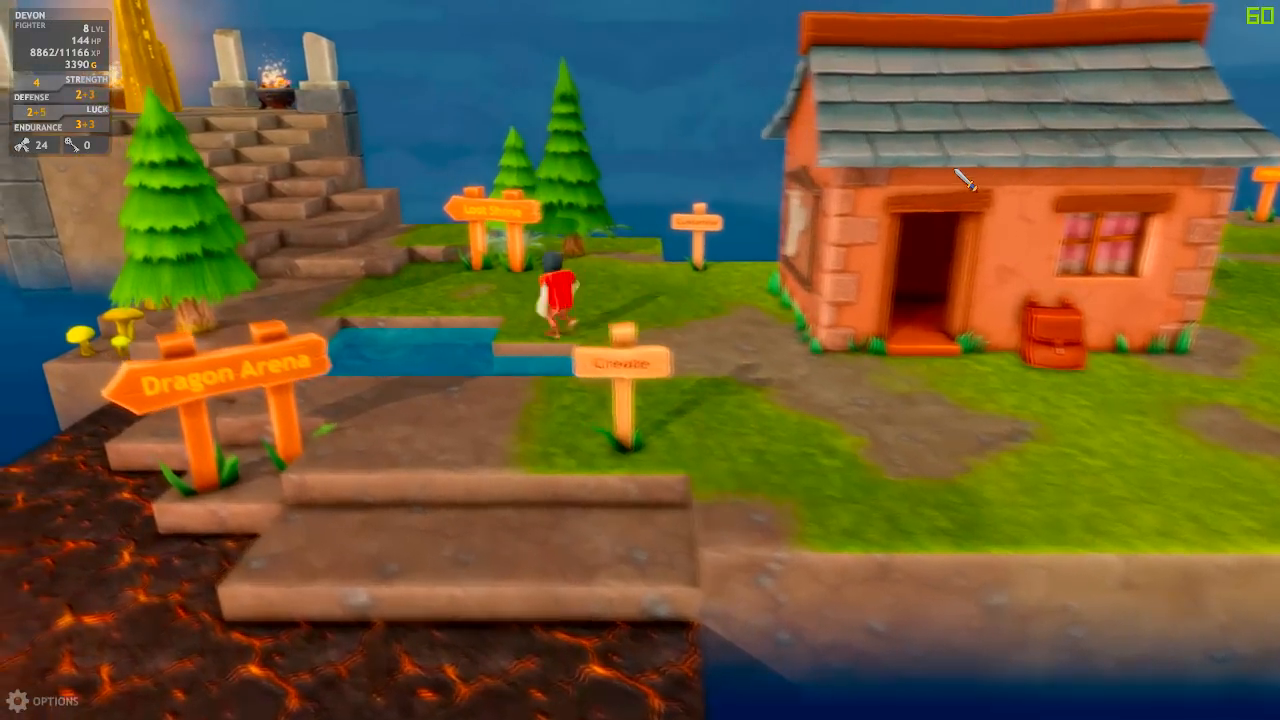
pyautogui.press('d')
pyautogui.press('d')
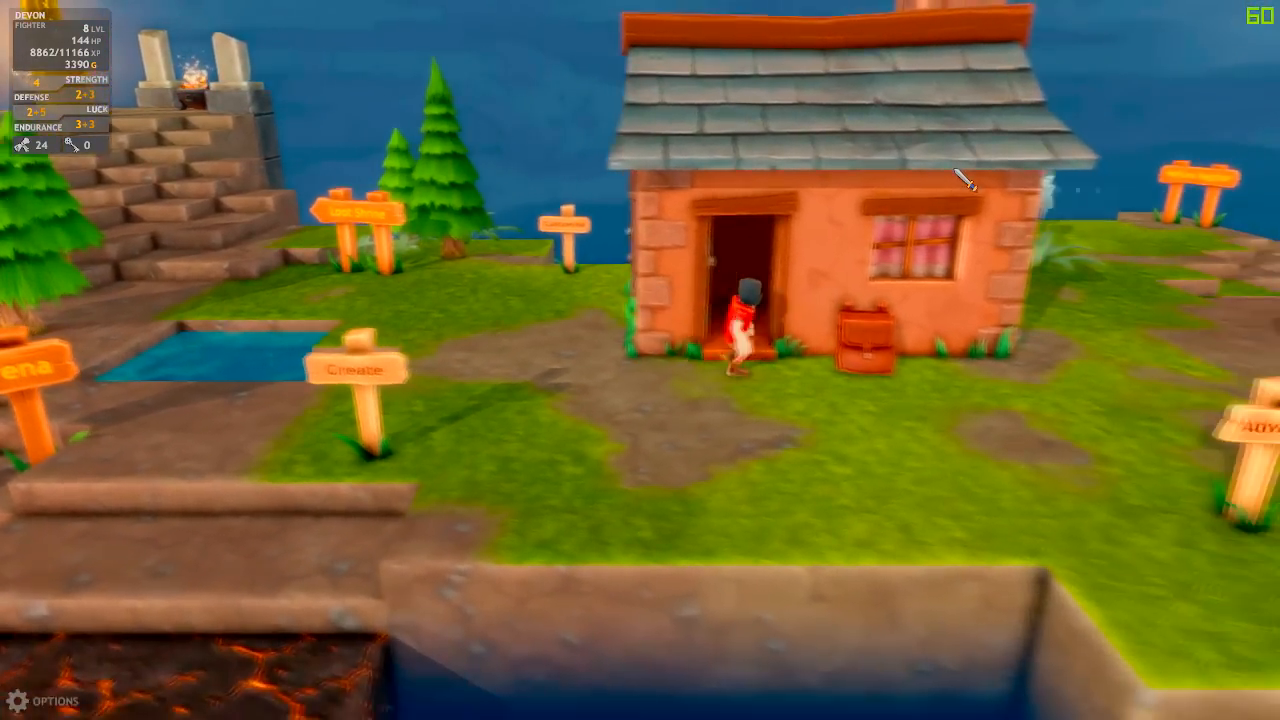
pyautogui.press('d')
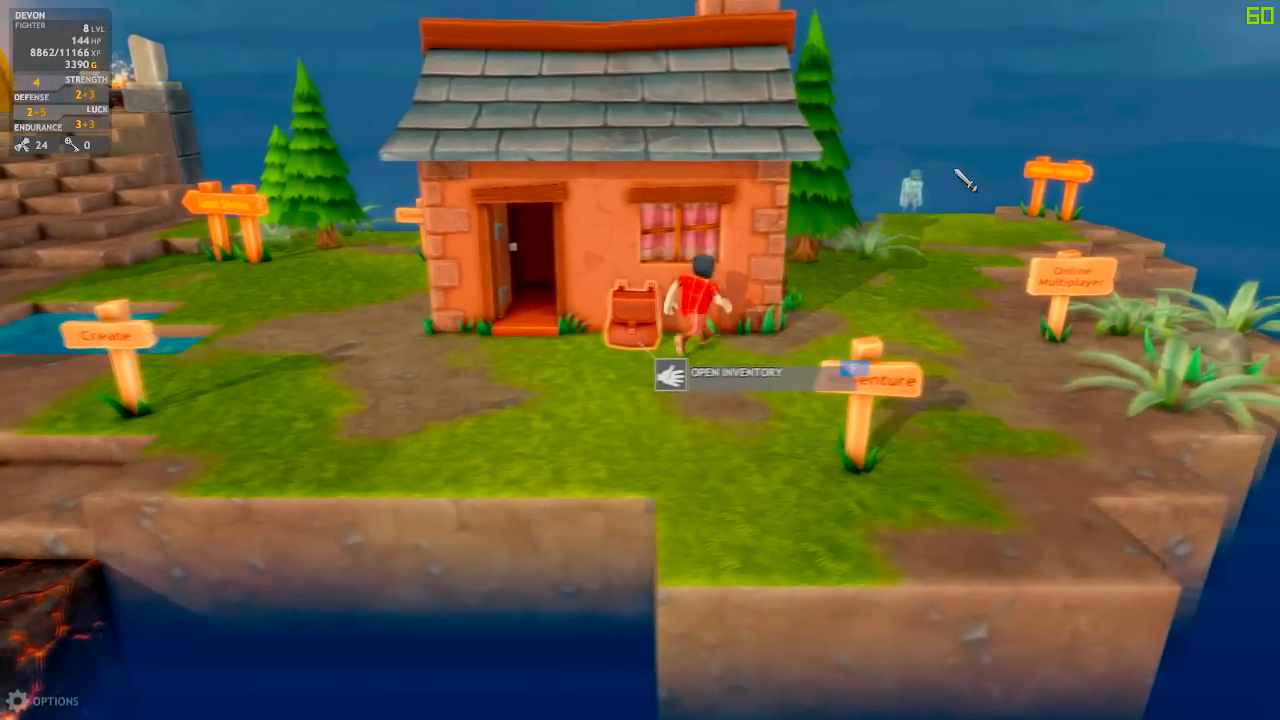
pyautogui.press('a')
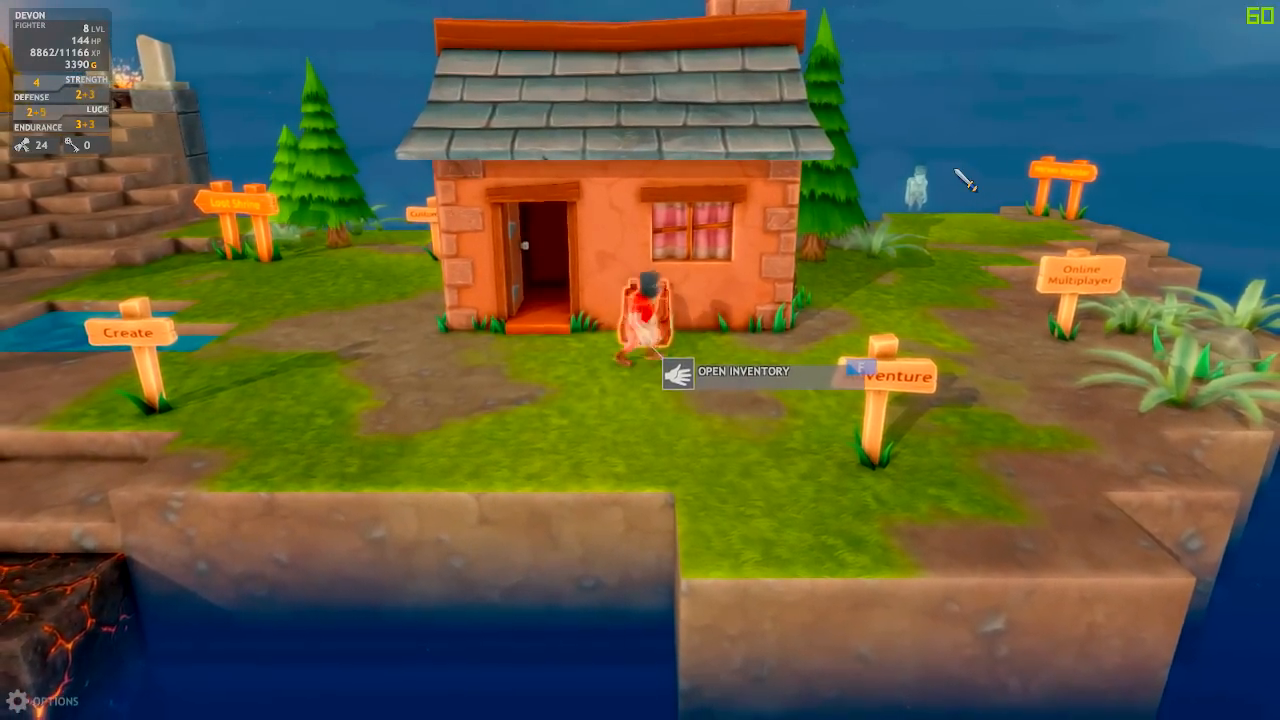
pyautogui.press('d')
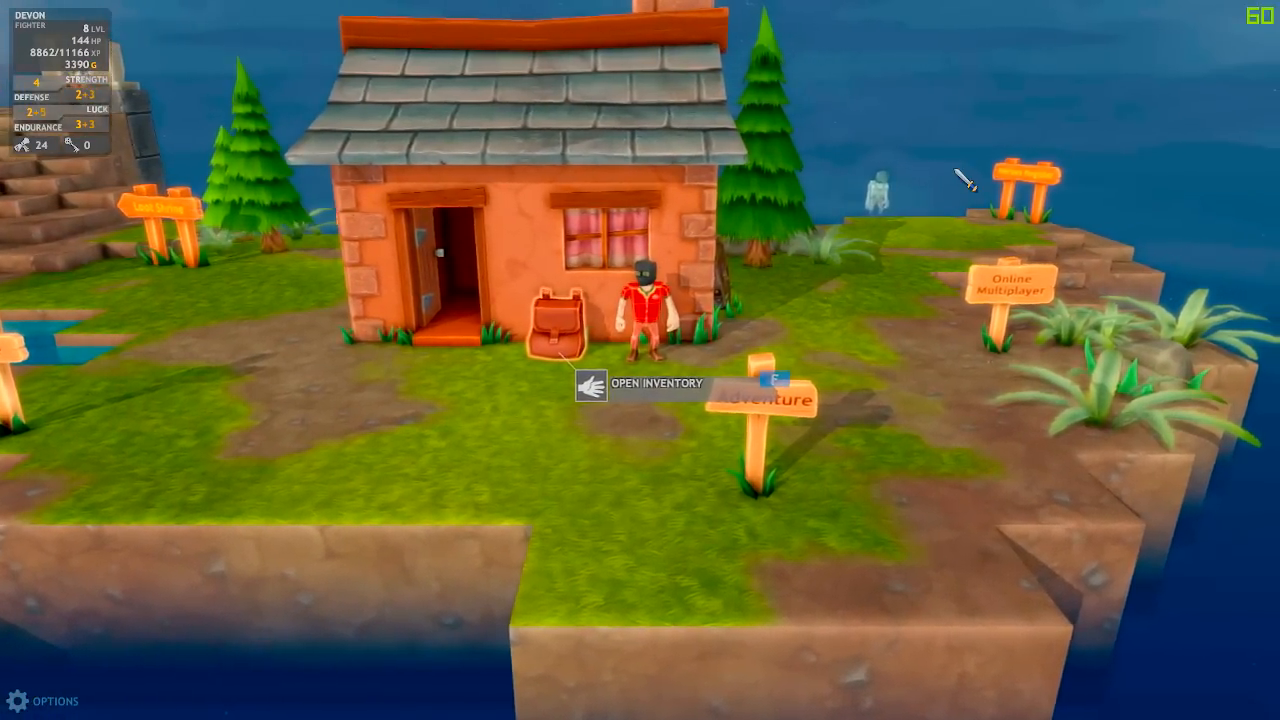